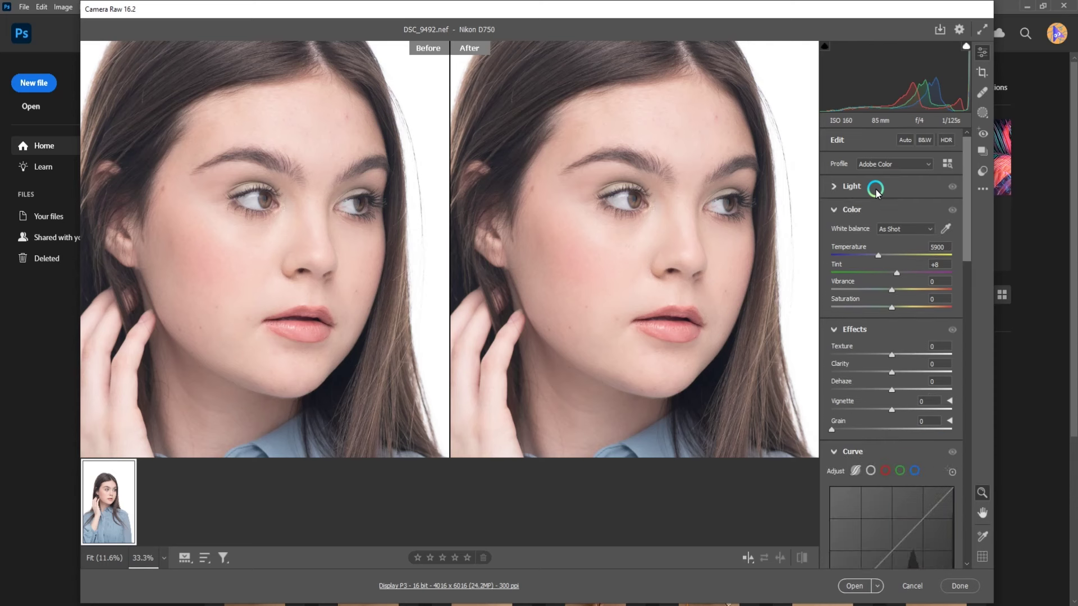
Step: Expand the Light panel and set Exposure to -1.60
click(853, 190)
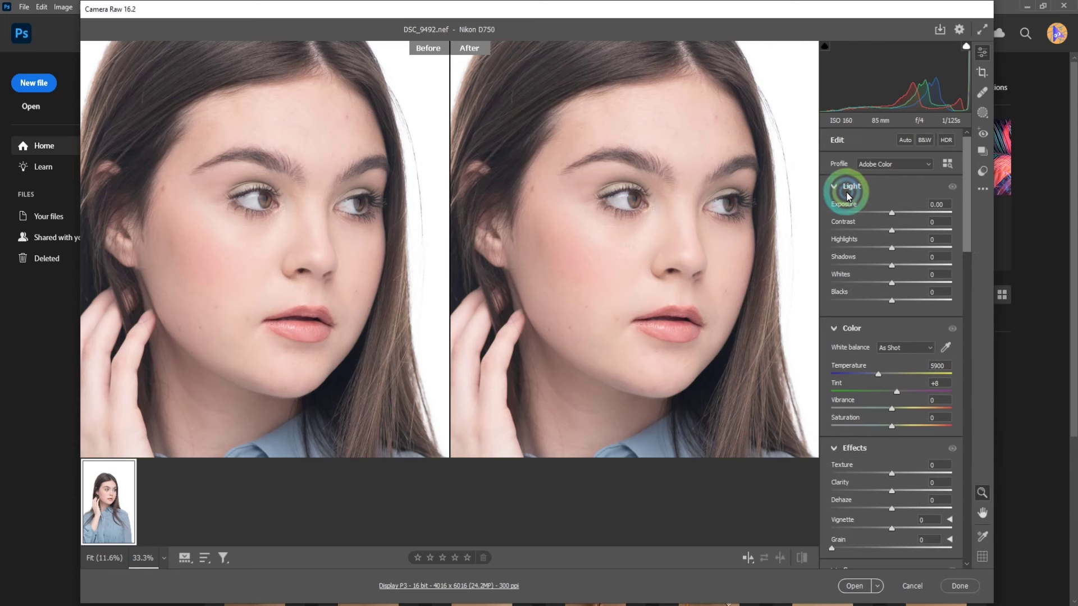
scroll(846, 461, down, 5)
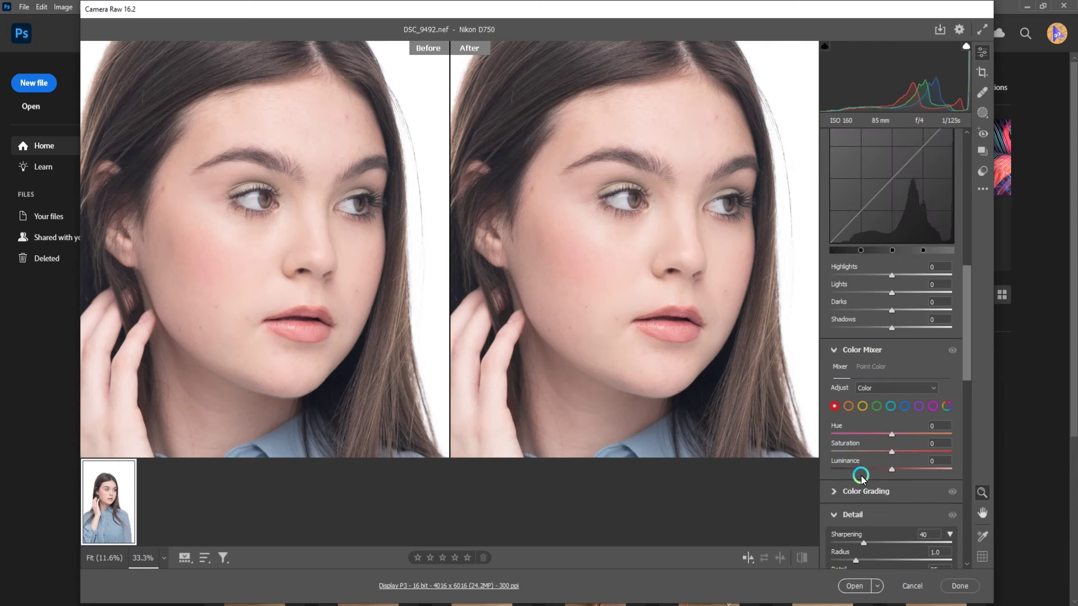
scroll(847, 293, up, 2)
scroll(880, 265, up, 4)
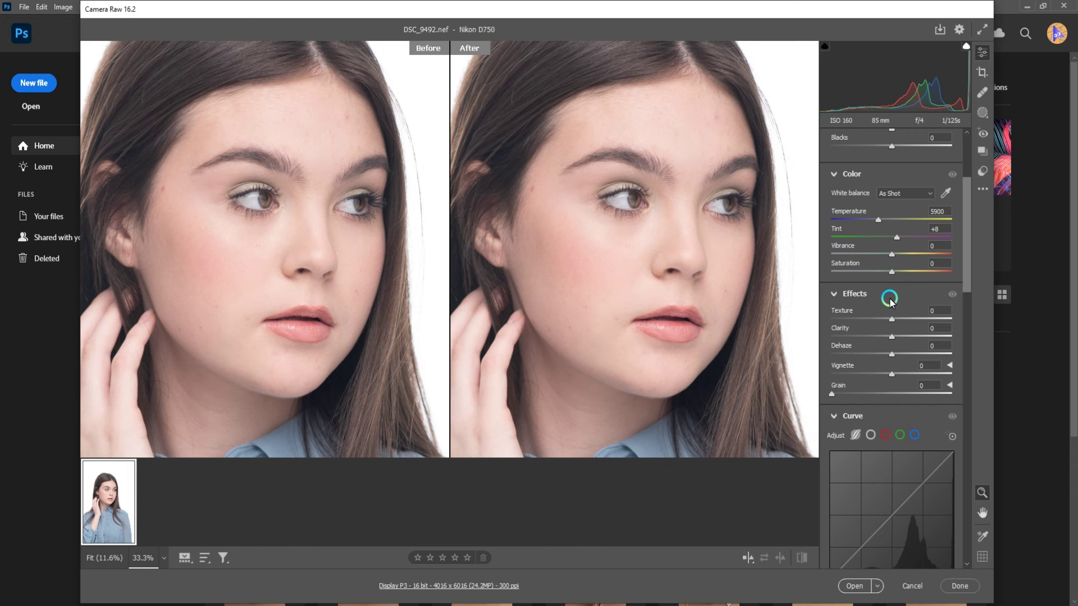
scroll(889, 300, up, 2)
scroll(876, 264, up, 3)
click(872, 213)
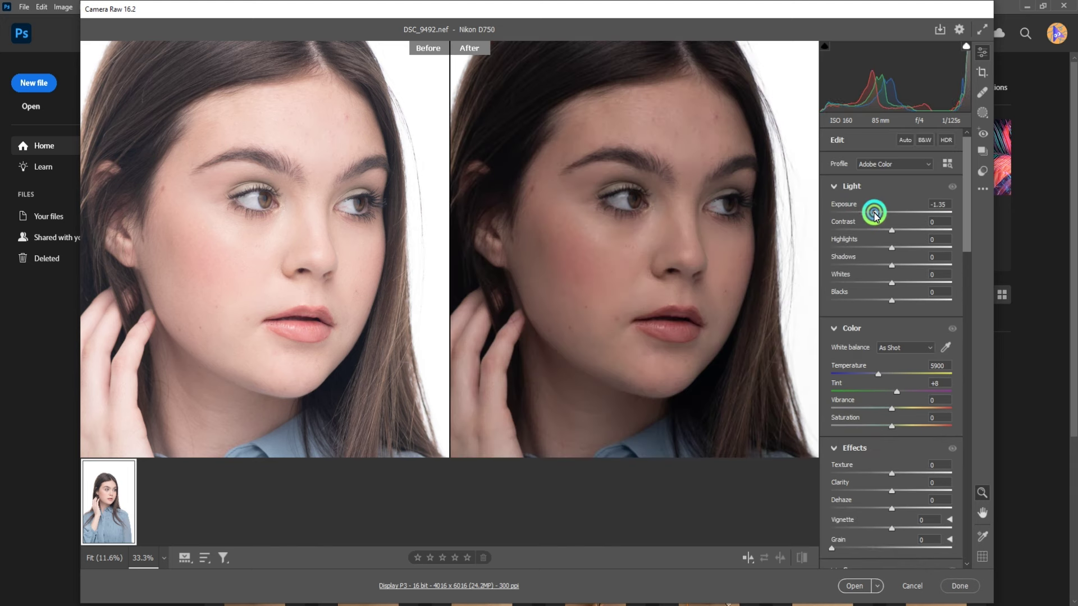
drag(873, 214, 871, 213)
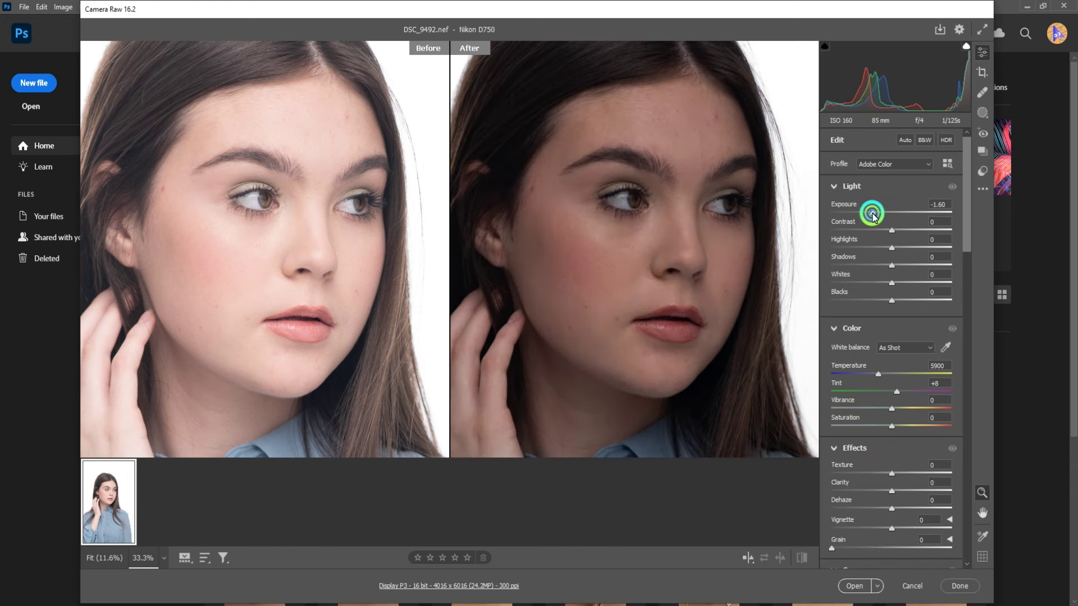
Step: Raise Blacks to +26, Shadows to +45, Contrast to +18 and Whites to +76
click(909, 298)
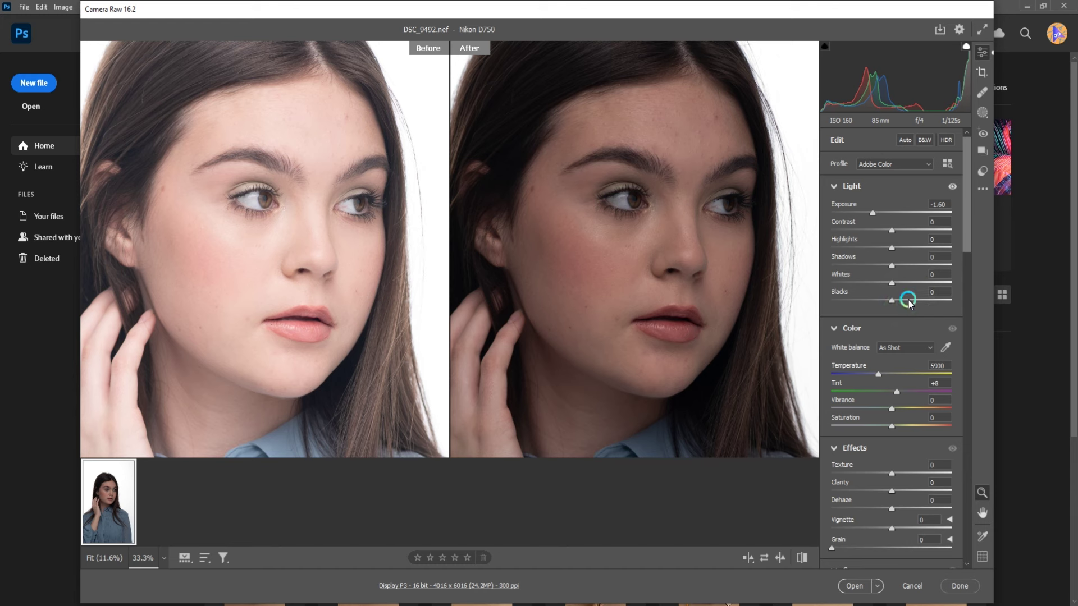
drag(913, 301, 916, 301)
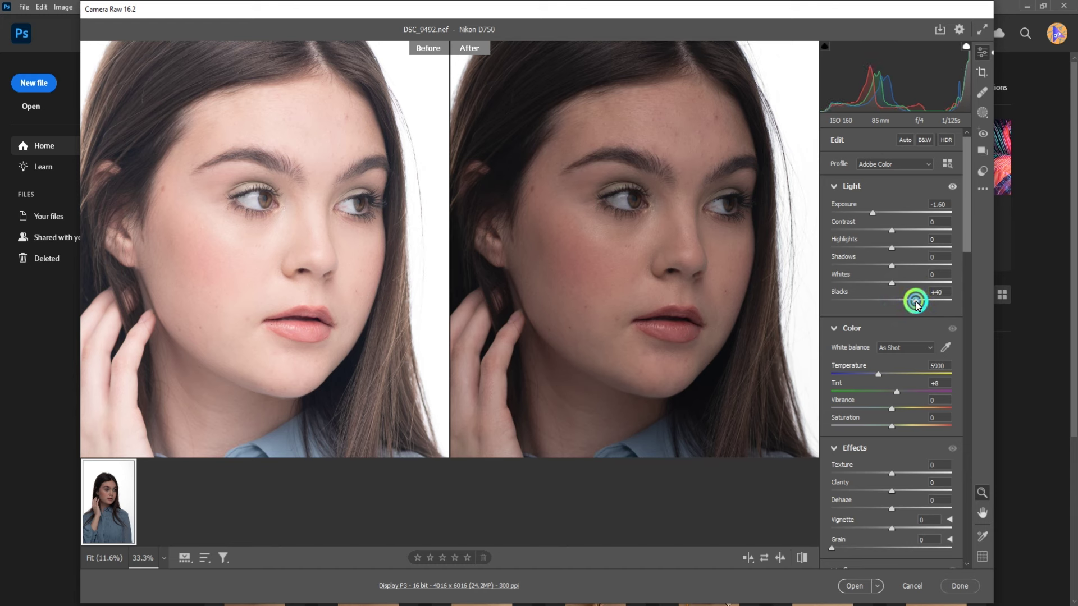
drag(916, 264, 935, 283)
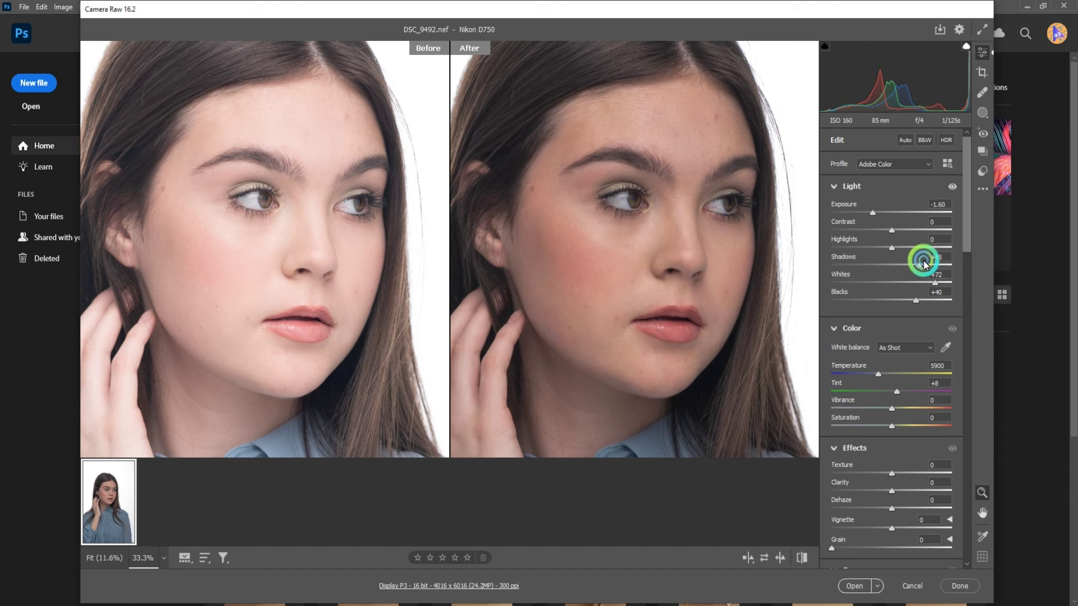
mouse_move(891, 230)
mouse_down()
mouse_move(923, 232)
mouse_move(902, 231)
mouse_move(906, 251)
mouse_up()
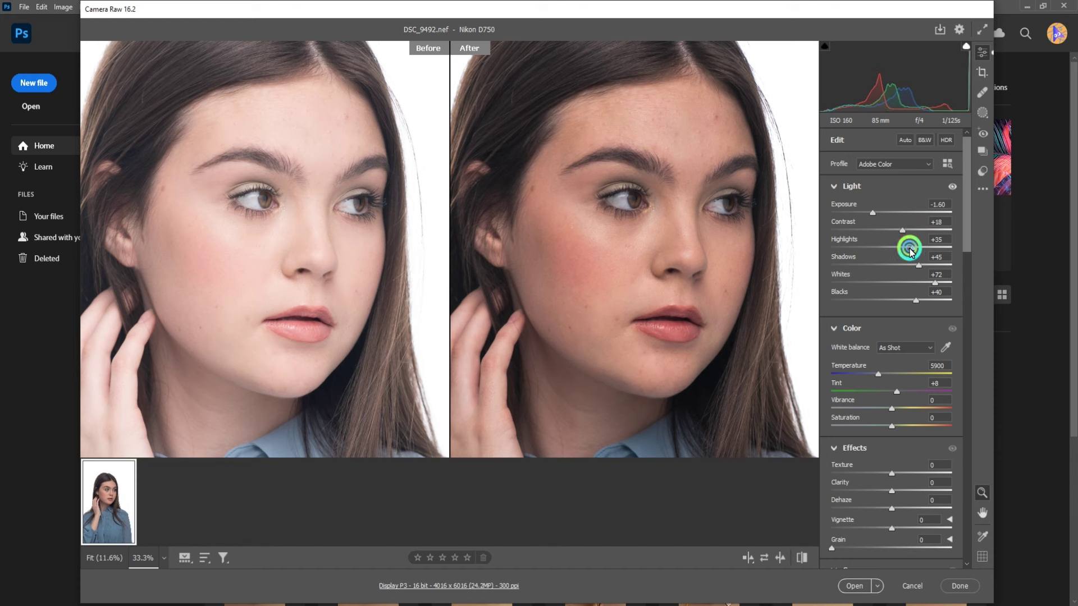
drag(941, 285, 907, 300)
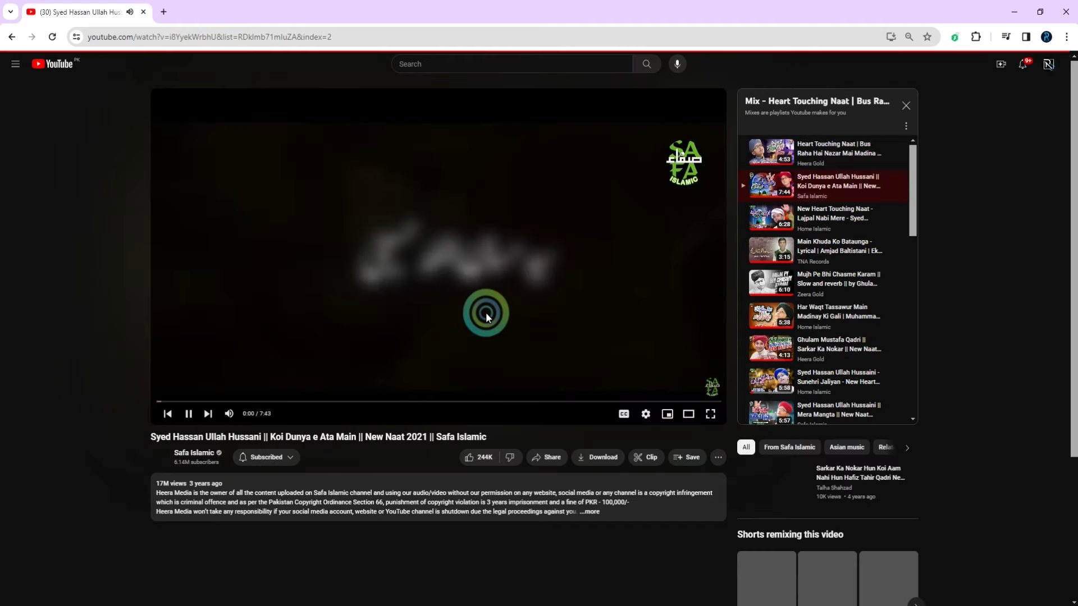
Step: Skip back to the previous YouTube mix video, then return to Camera Raw
click(11, 41)
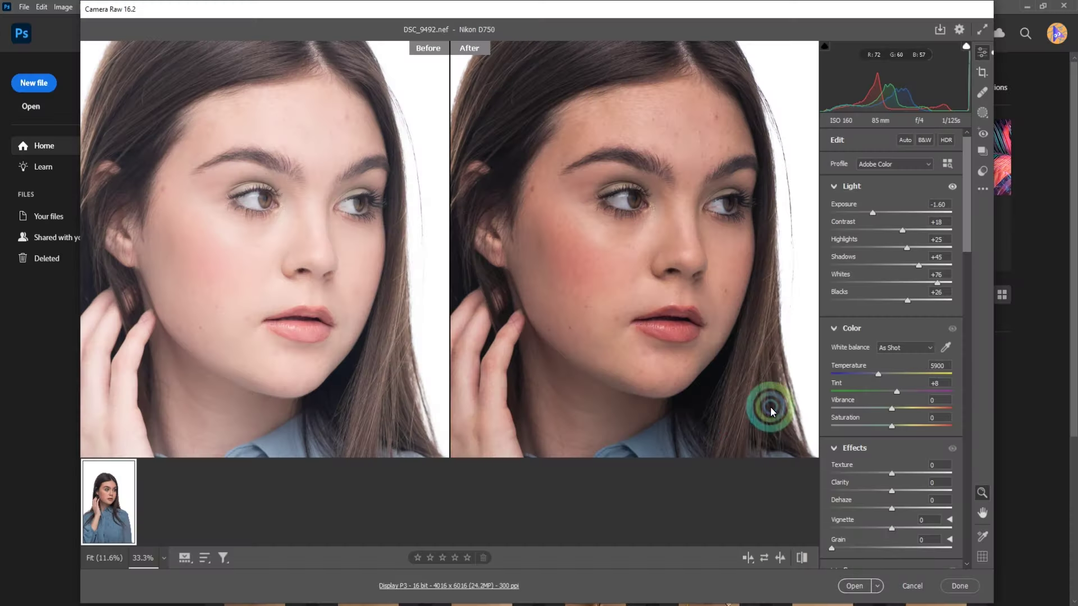
click(911, 369)
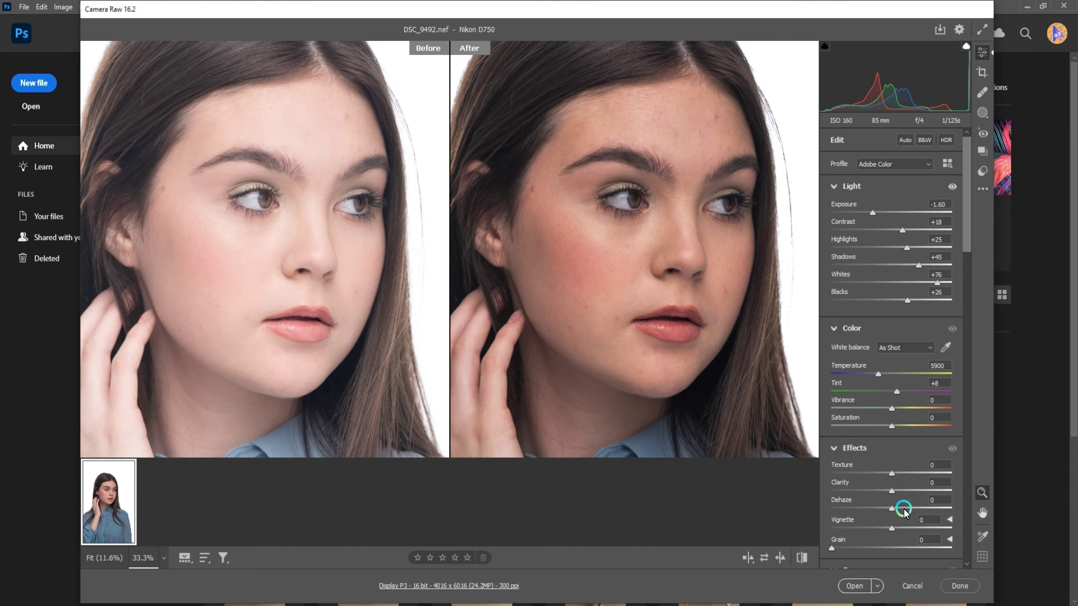
Step: Set Dehaze to +9, zoom onto the face, and raise Whites to +96 and Blacks to +31
drag(903, 509, 897, 509)
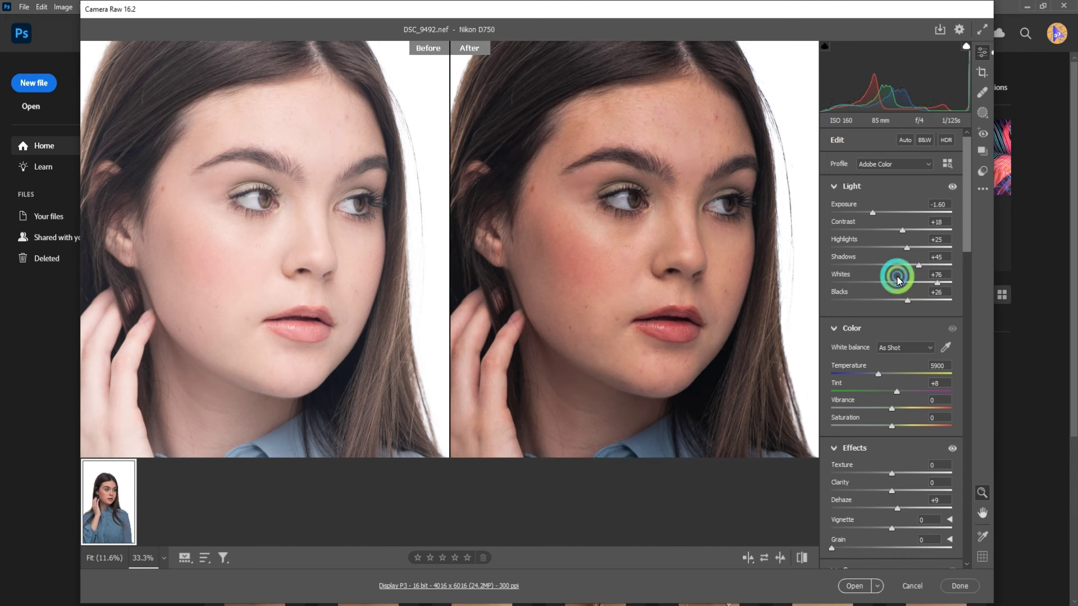
click(671, 308)
click(732, 291)
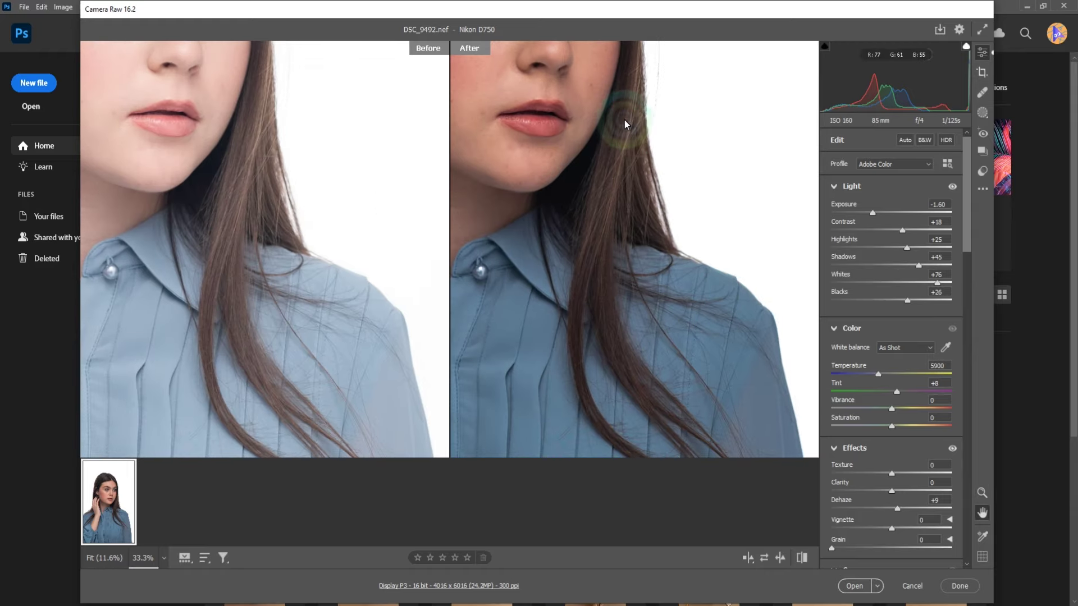
drag(625, 120, 813, 313)
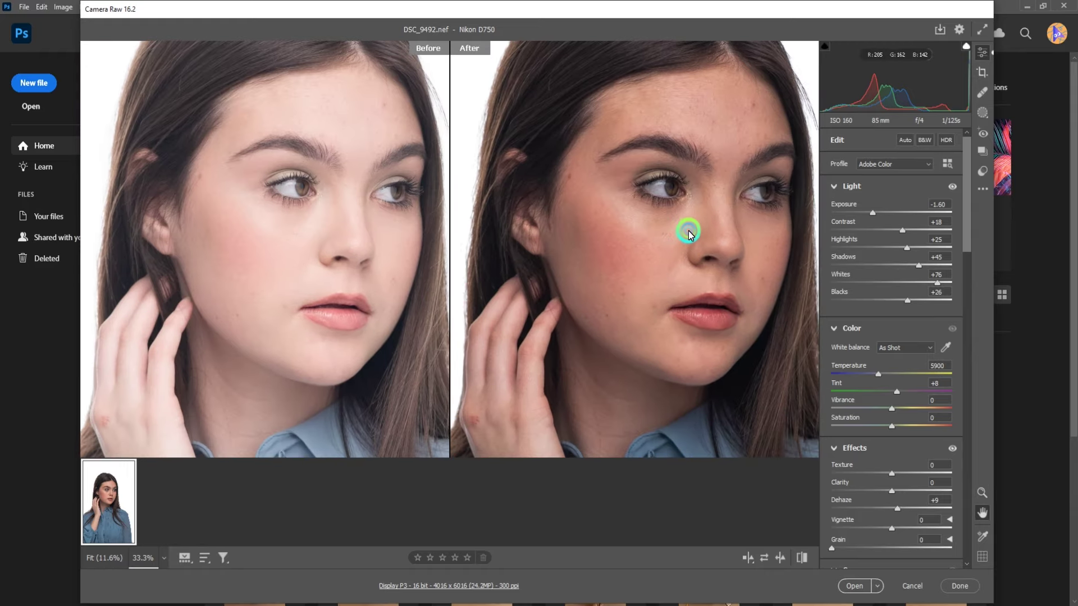
drag(689, 235, 684, 234)
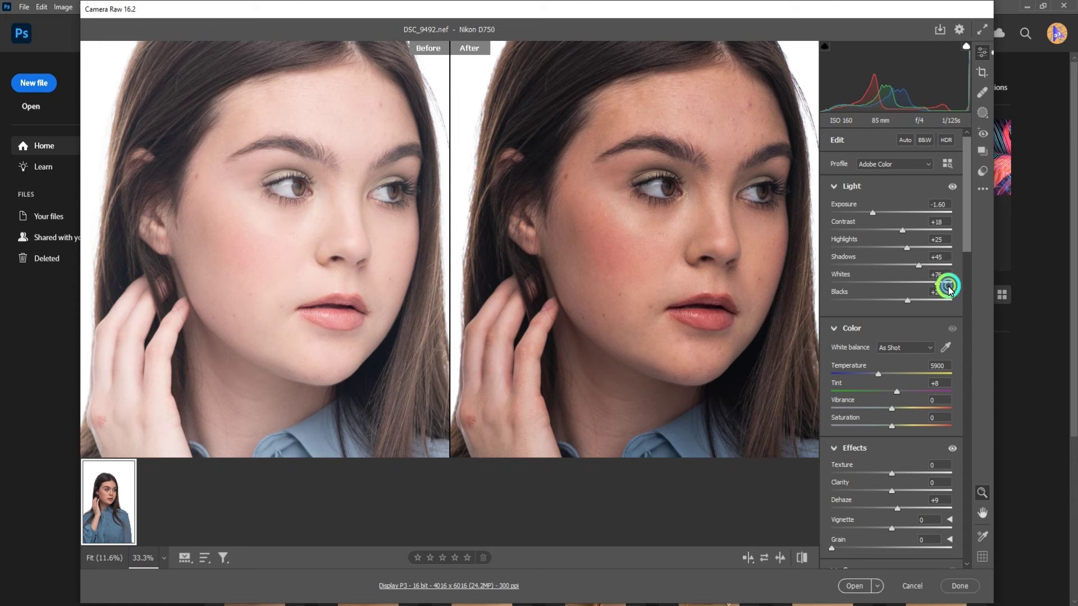
drag(946, 289, 910, 301)
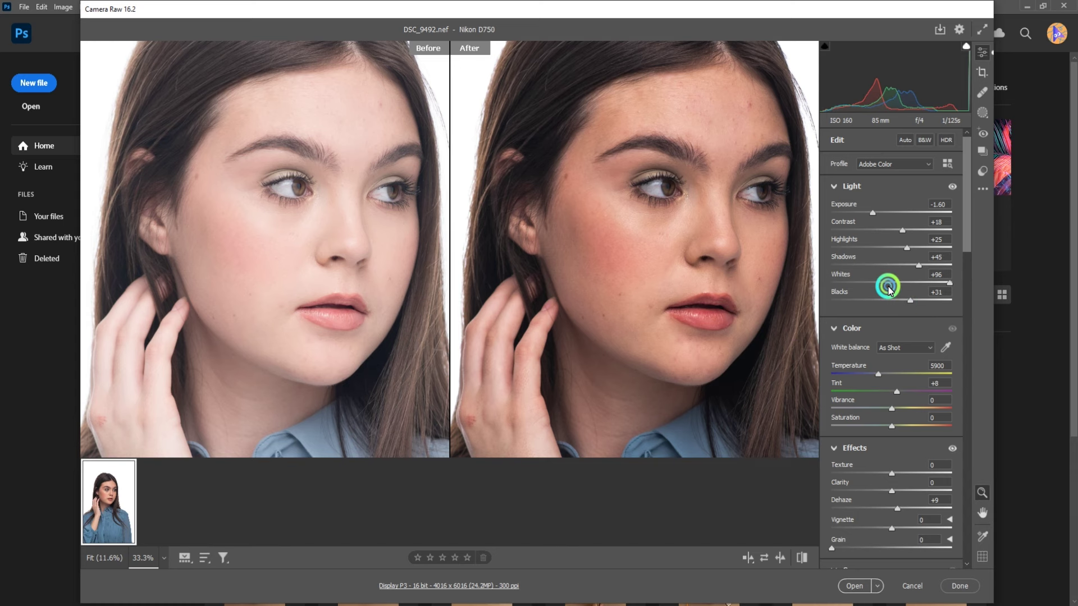
Step: Preview Texture at +100, then settle it at +8 with Clarity at +2
scroll(691, 247, up, 3)
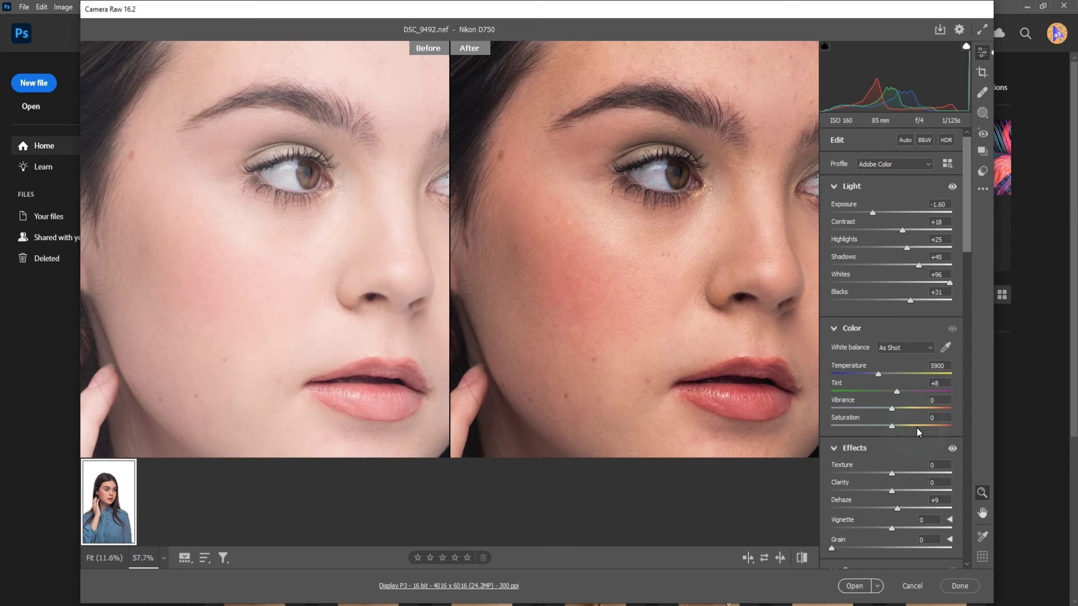
drag(904, 473, 905, 473)
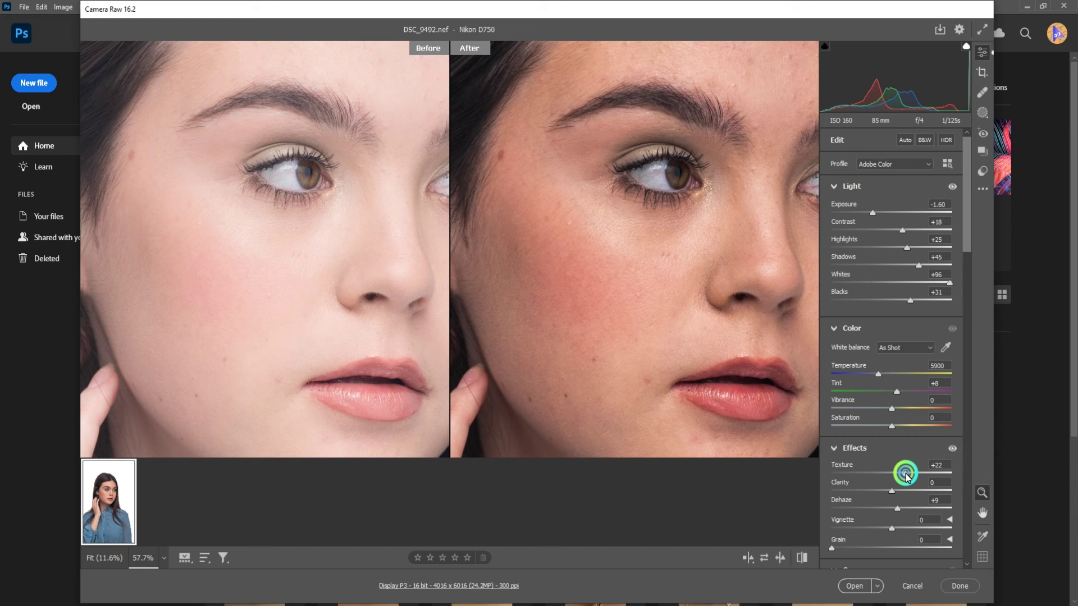
drag(905, 474, 961, 471)
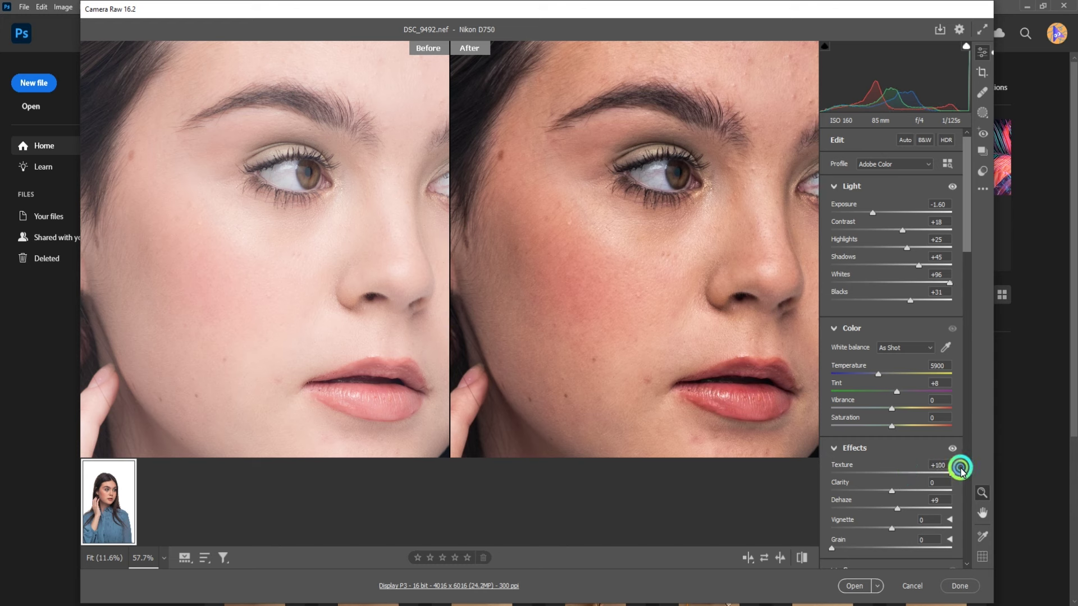
mouse_move(958, 470)
mouse_down()
mouse_move(884, 477)
mouse_move(899, 480)
mouse_move(904, 505)
mouse_move(894, 493)
mouse_up()
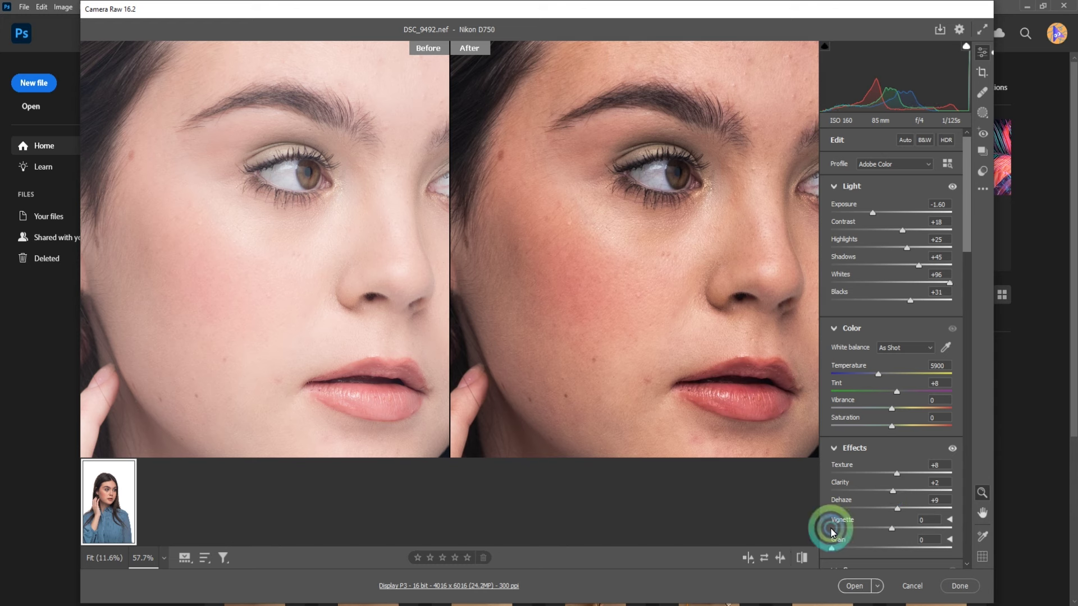
scroll(898, 467, down, 2)
Step: Raise Sharpening in the Detail panel from 40 to 75
scroll(897, 465, down, 5)
click(844, 494)
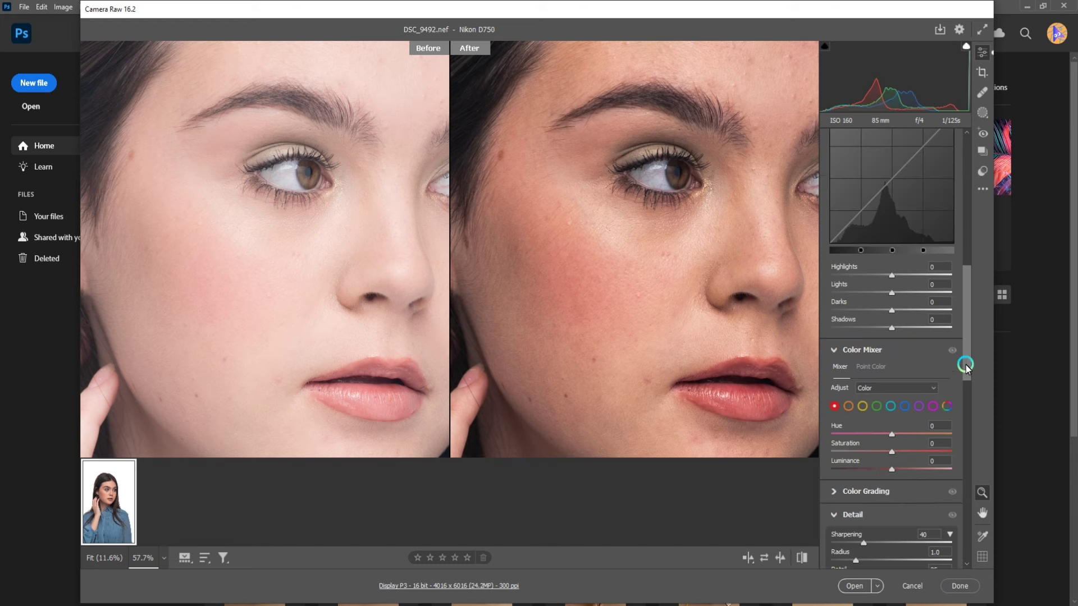
drag(969, 344, 972, 408)
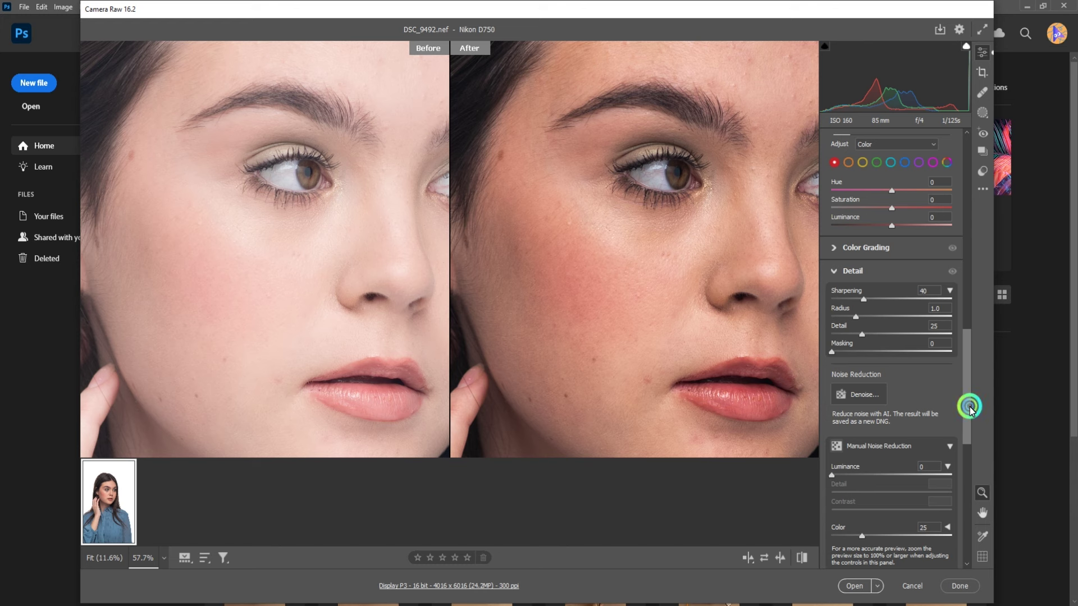
click(872, 310)
mouse_move(895, 302)
mouse_down()
mouse_move(921, 301)
mouse_move(893, 301)
mouse_up()
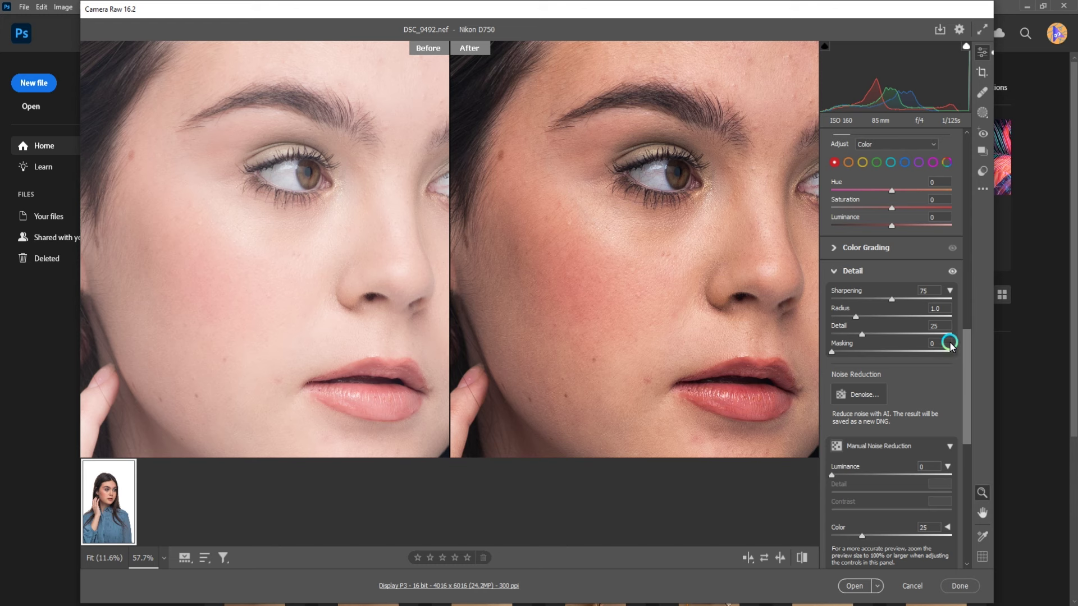
drag(965, 401, 957, 230)
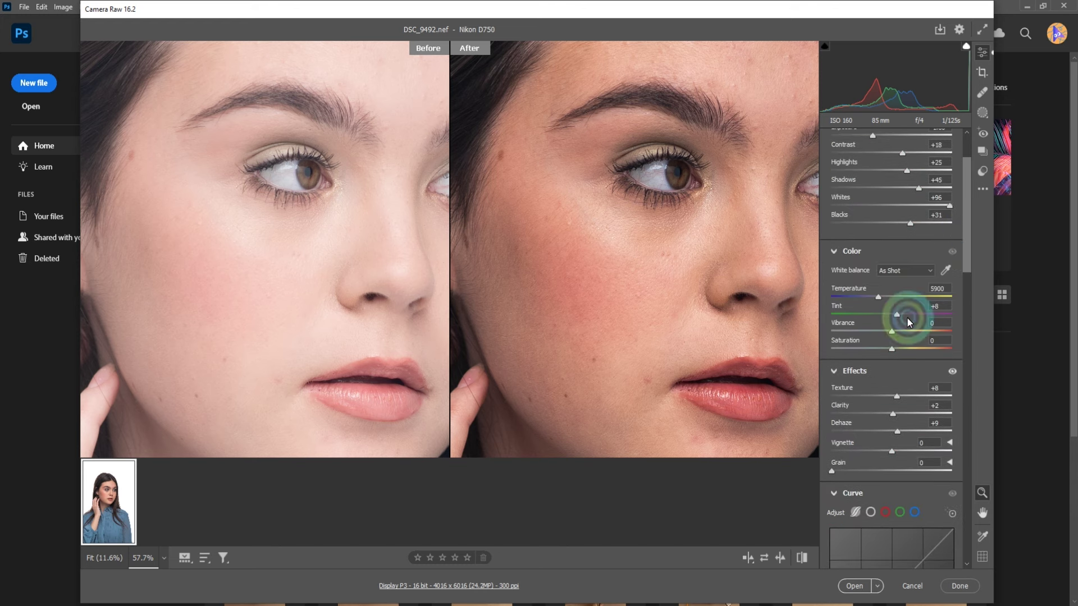
Step: Set Vibrance to +58, Saturation to -11 and Tint to +3, checking the eyes zoomed in
mouse_move(900, 338)
mouse_down()
mouse_move(941, 331)
mouse_move(882, 353)
mouse_up()
click(885, 349)
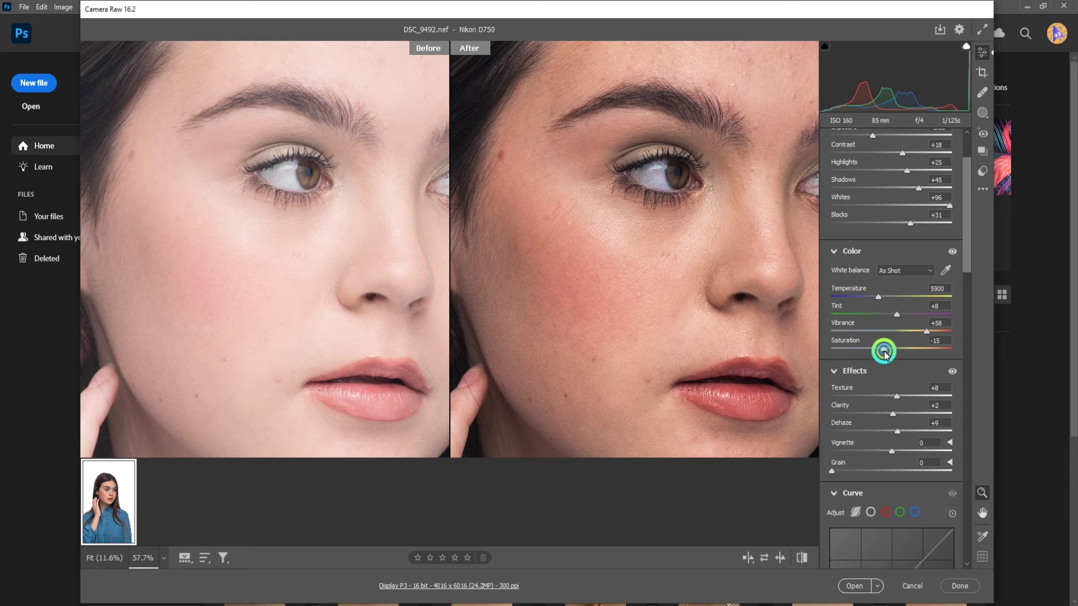
drag(883, 352, 885, 354)
click(774, 344)
click(654, 210)
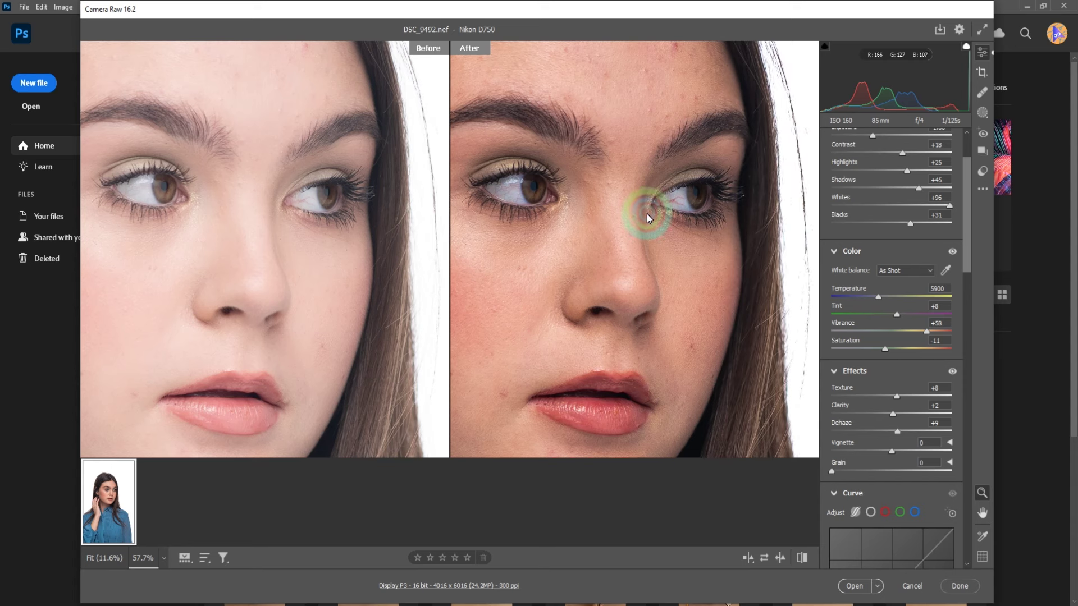
drag(606, 282, 646, 270)
click(857, 347)
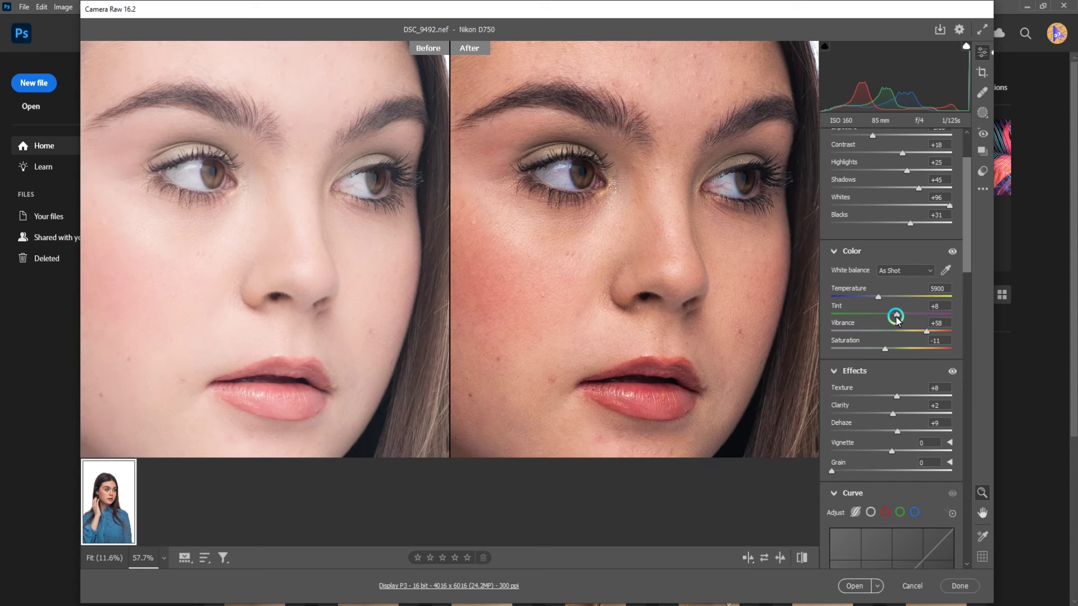
drag(896, 318, 894, 321)
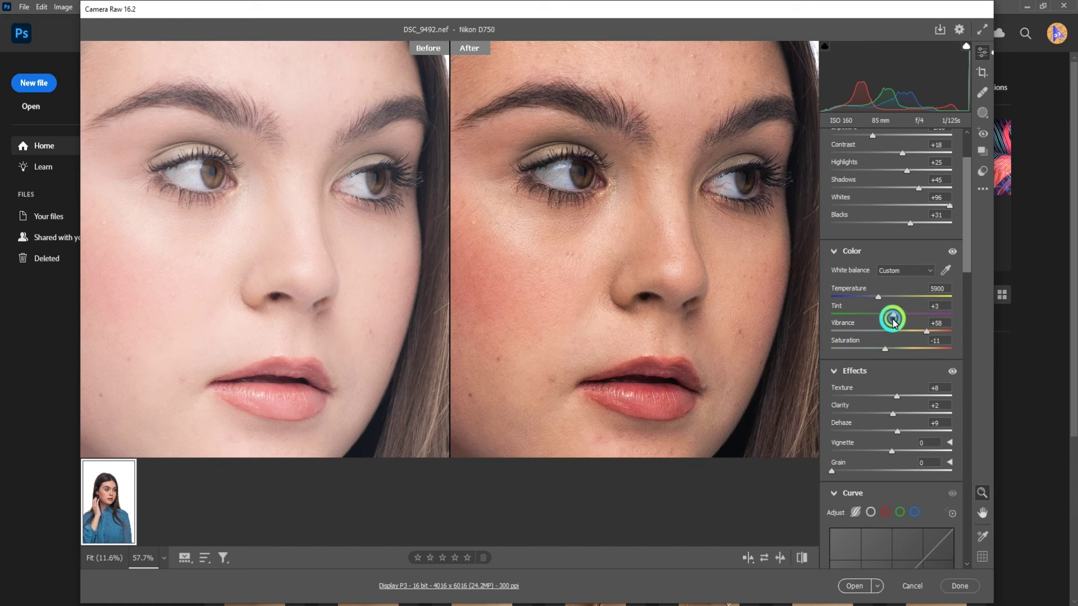
scroll(909, 297, up, 3)
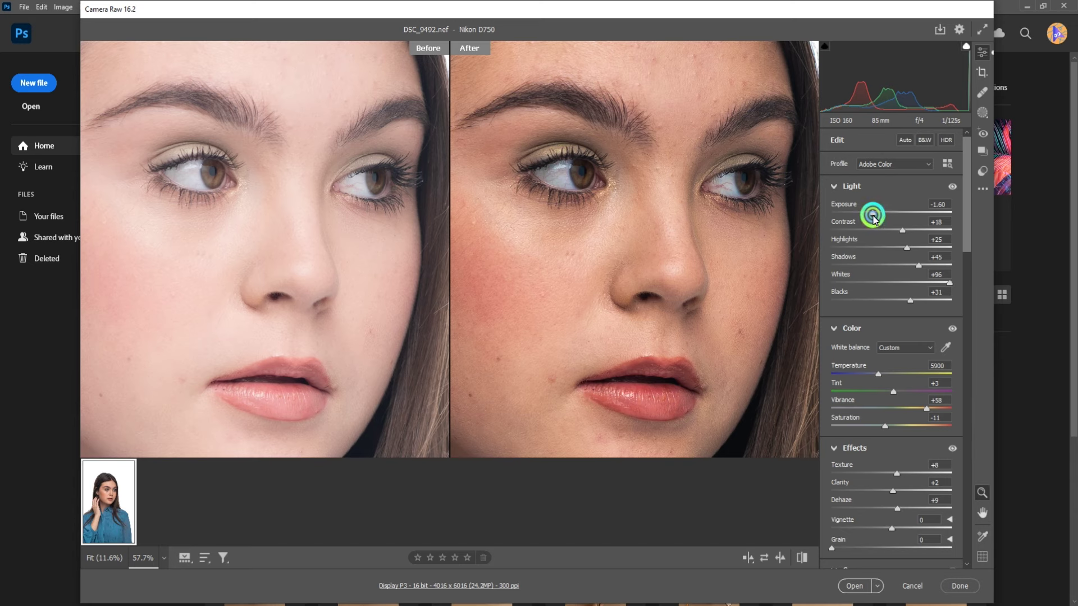
drag(873, 217, 872, 217)
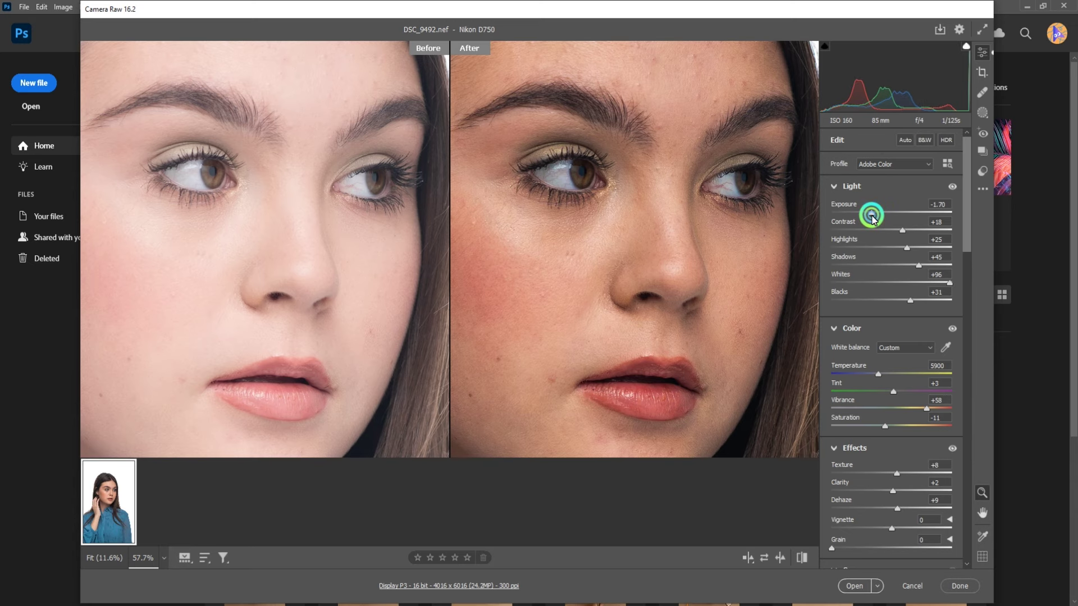
click(659, 267)
scroll(664, 270, down, 2)
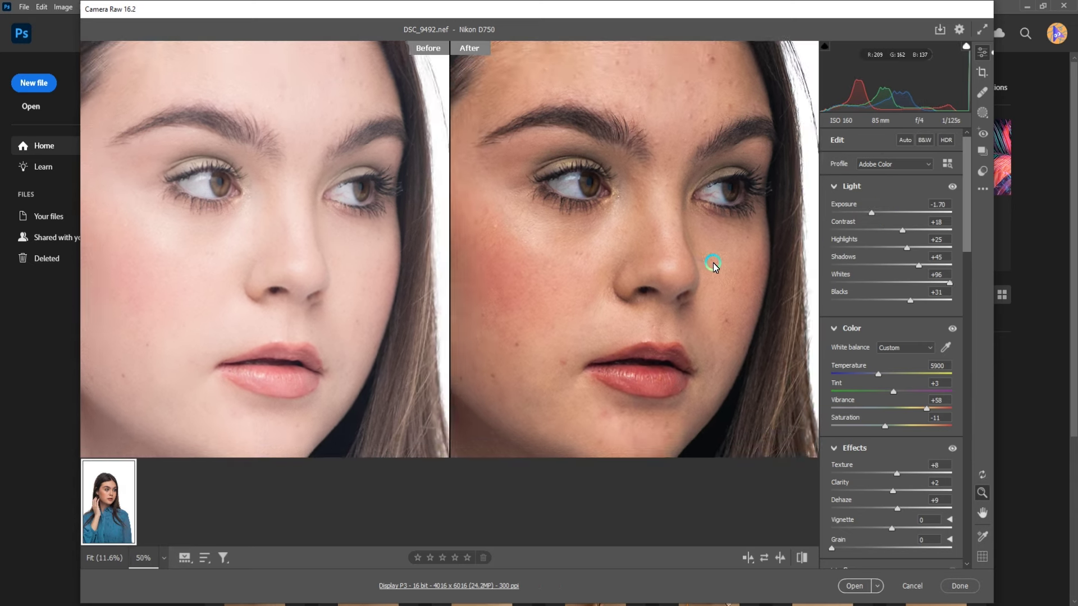
scroll(712, 260, down, 2)
scroll(685, 216, down, 2)
scroll(736, 205, down, 2)
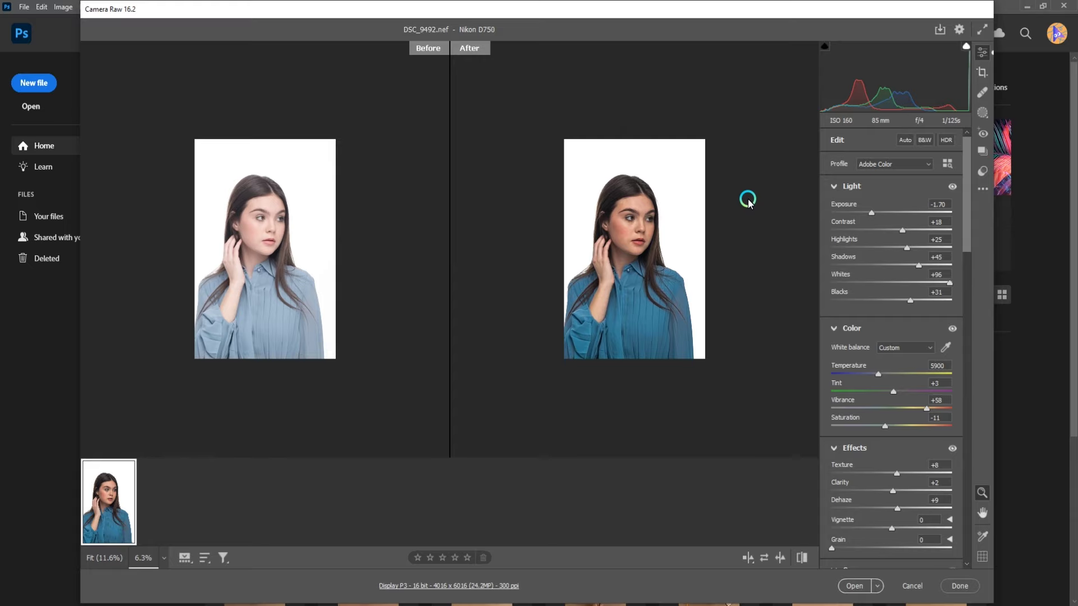
scroll(747, 201, up, 2)
scroll(748, 204, up, 2)
scroll(746, 214, up, 2)
scroll(731, 219, up, 2)
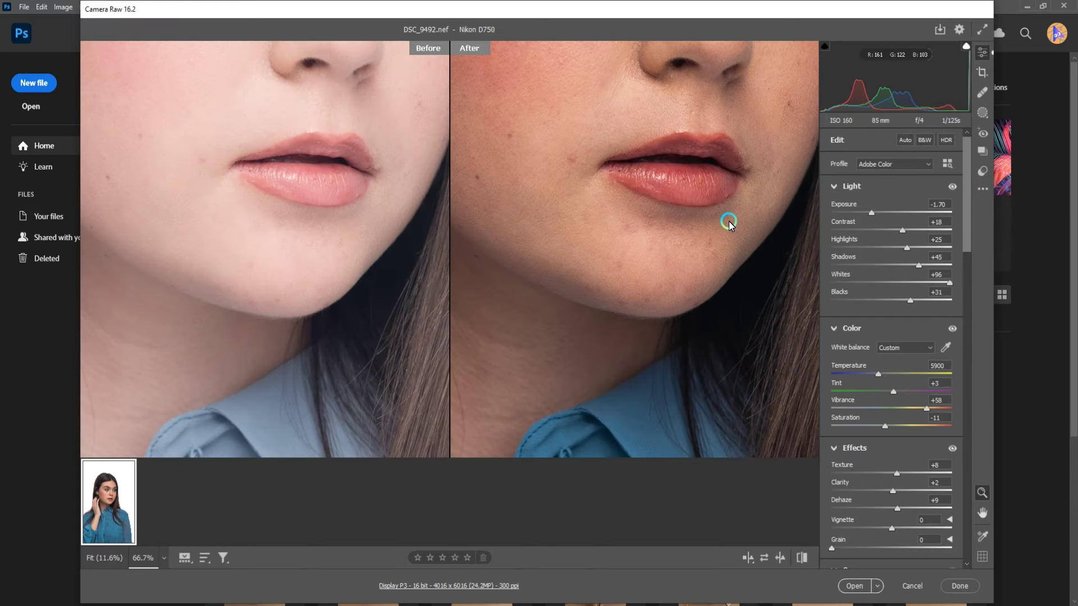
drag(637, 120, 680, 305)
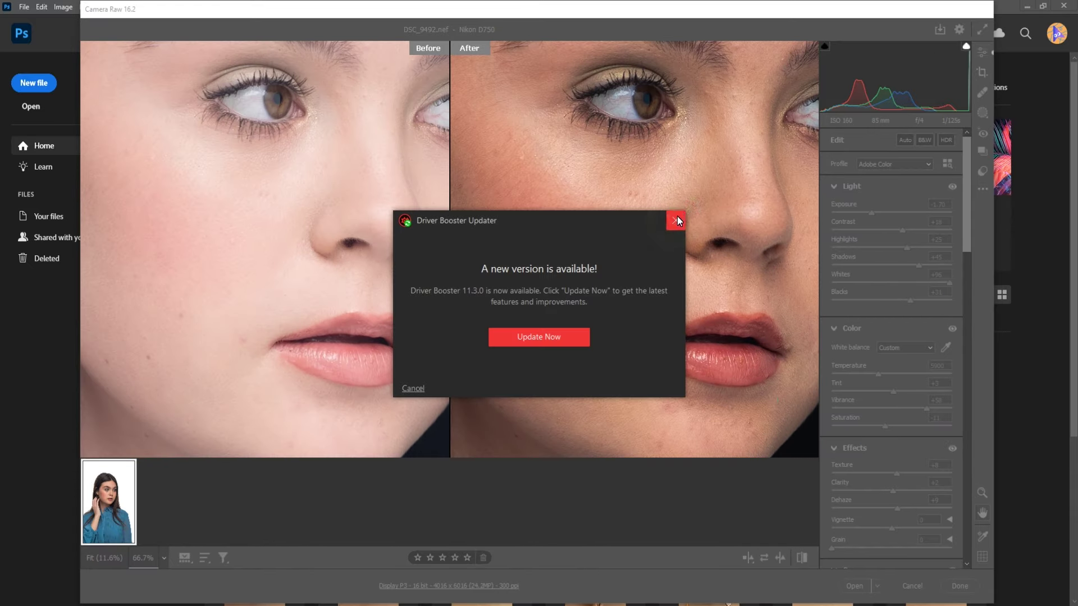
click(677, 220)
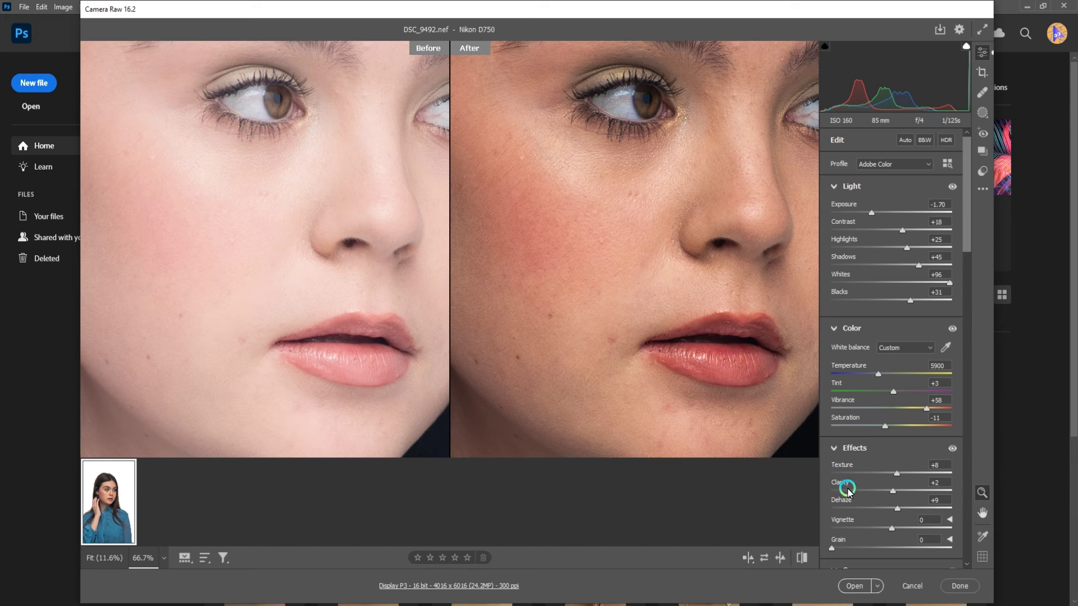
scroll(850, 483, down, 3)
scroll(855, 404, down, 5)
scroll(870, 465, down, 5)
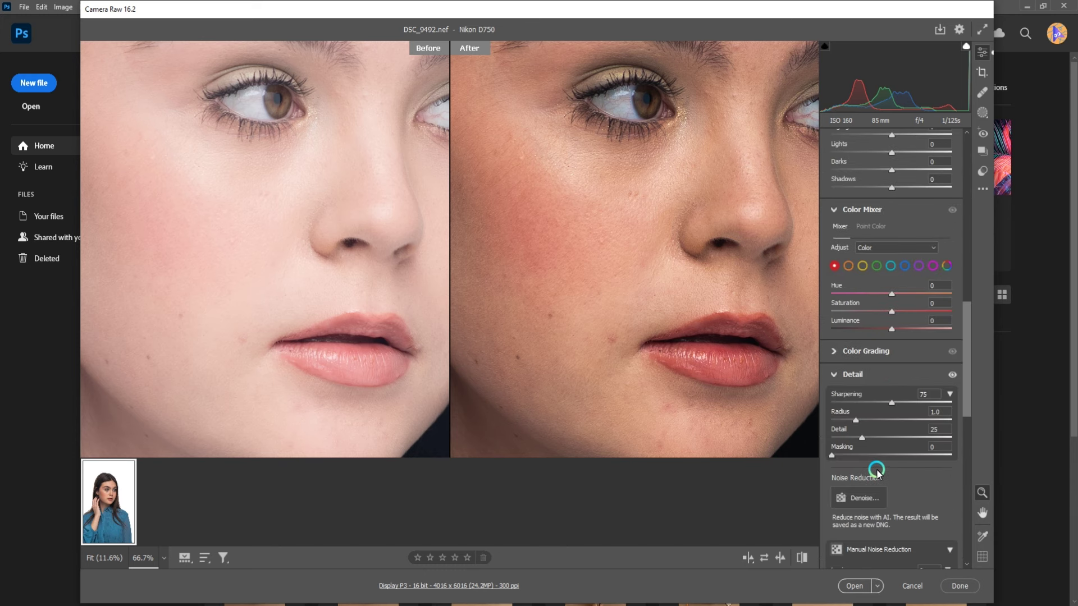
Step: Set Yellow Hue -32, Orange Hue -5 and Luminance +42; try Red Hue, then reset it
click(862, 267)
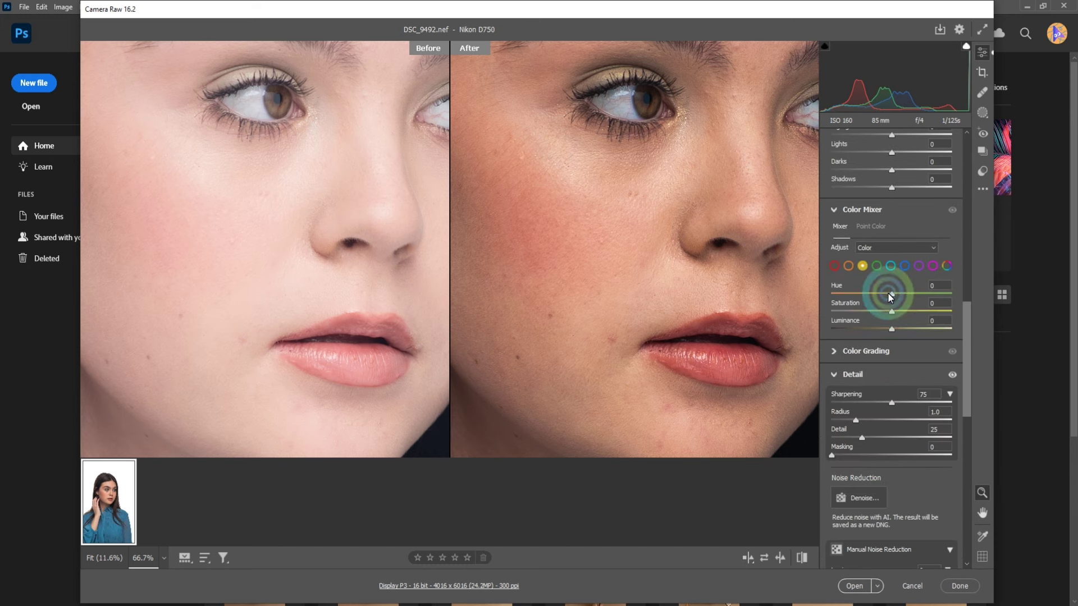
drag(889, 293, 873, 298)
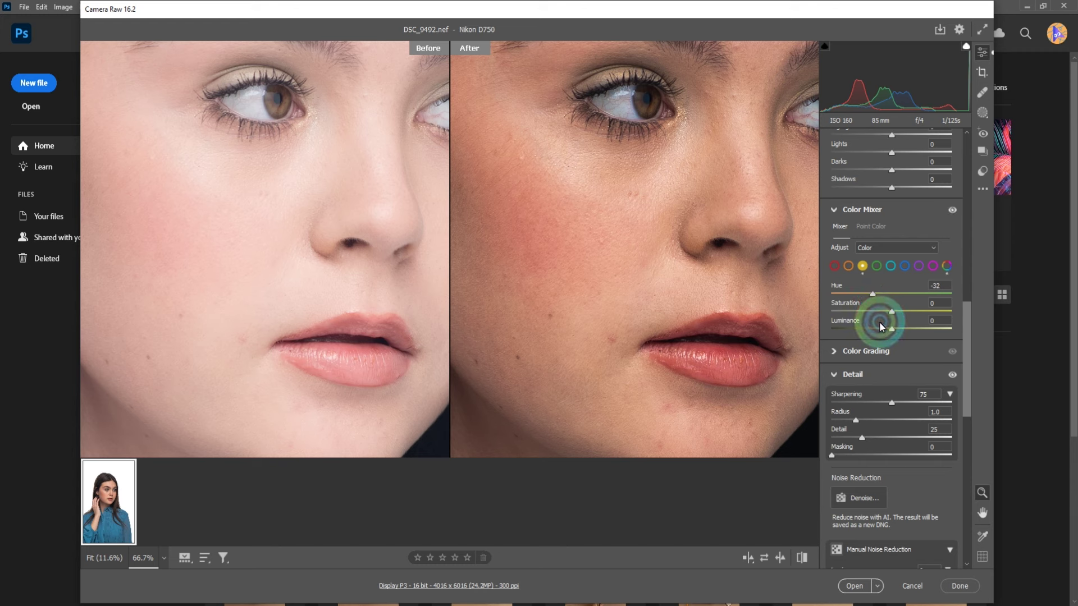
click(850, 266)
drag(892, 294, 888, 297)
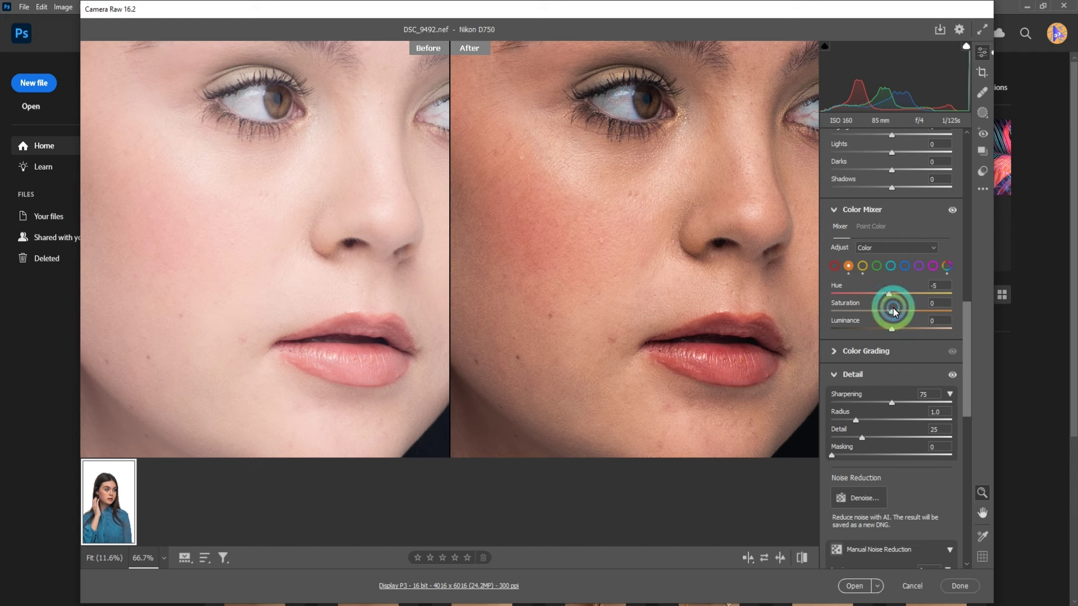
click(835, 266)
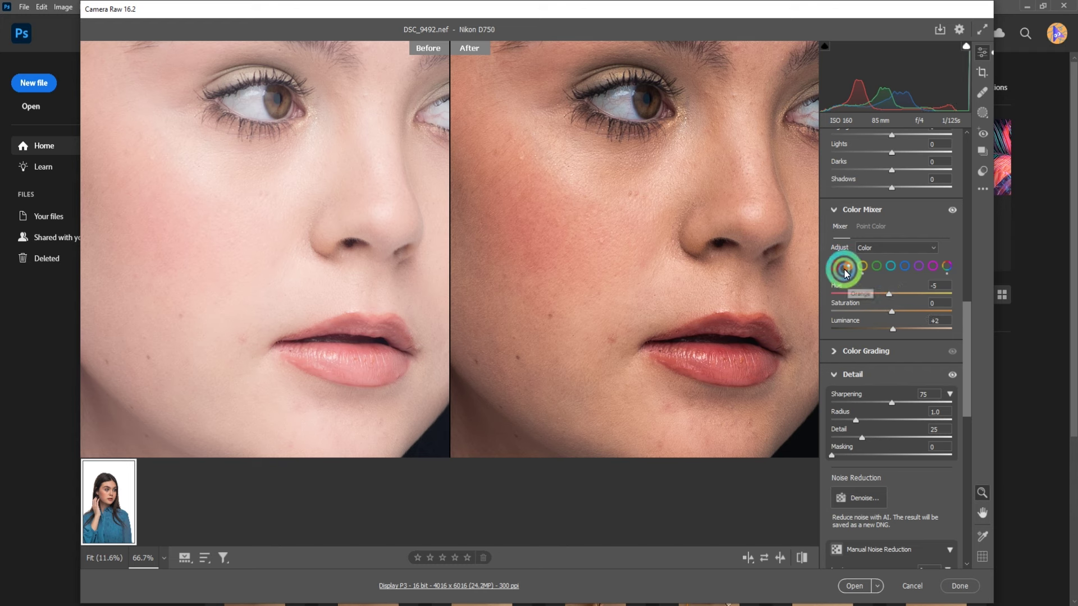
mouse_move(899, 302)
mouse_down()
mouse_move(867, 297)
mouse_move(917, 294)
mouse_move(857, 298)
mouse_up()
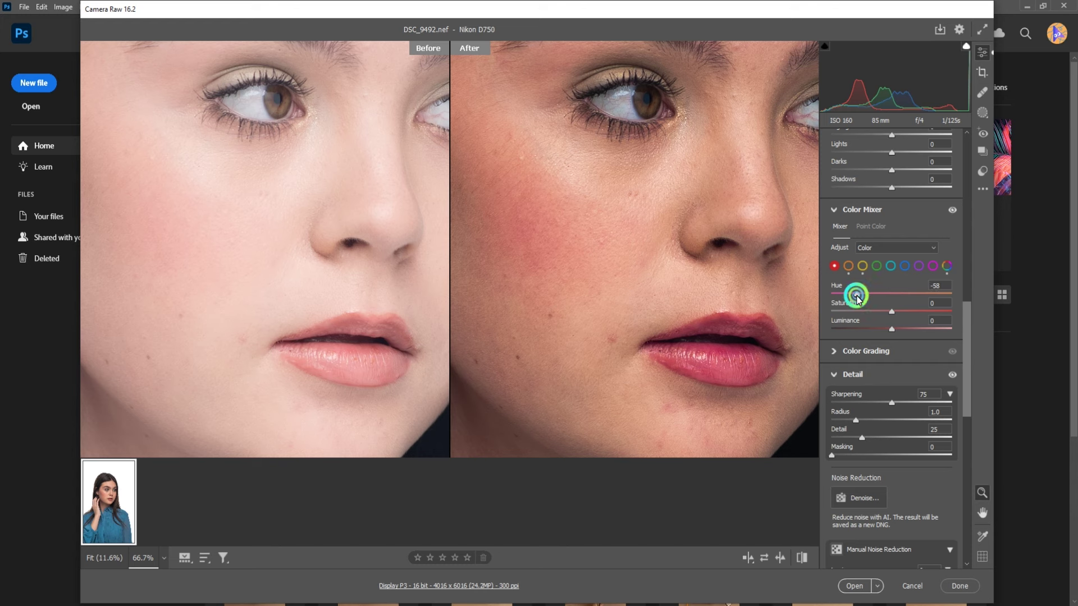
double_click(857, 296)
Step: Enable lens profile corrections and chromatic aberration removal in Optics
click(922, 465)
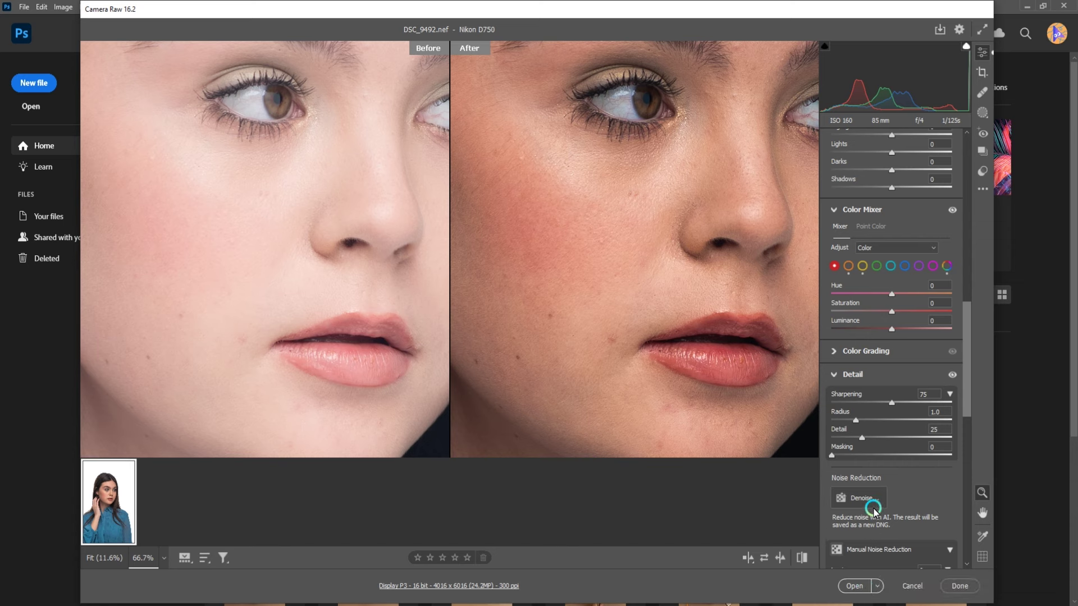
scroll(865, 505, down, 5)
click(837, 260)
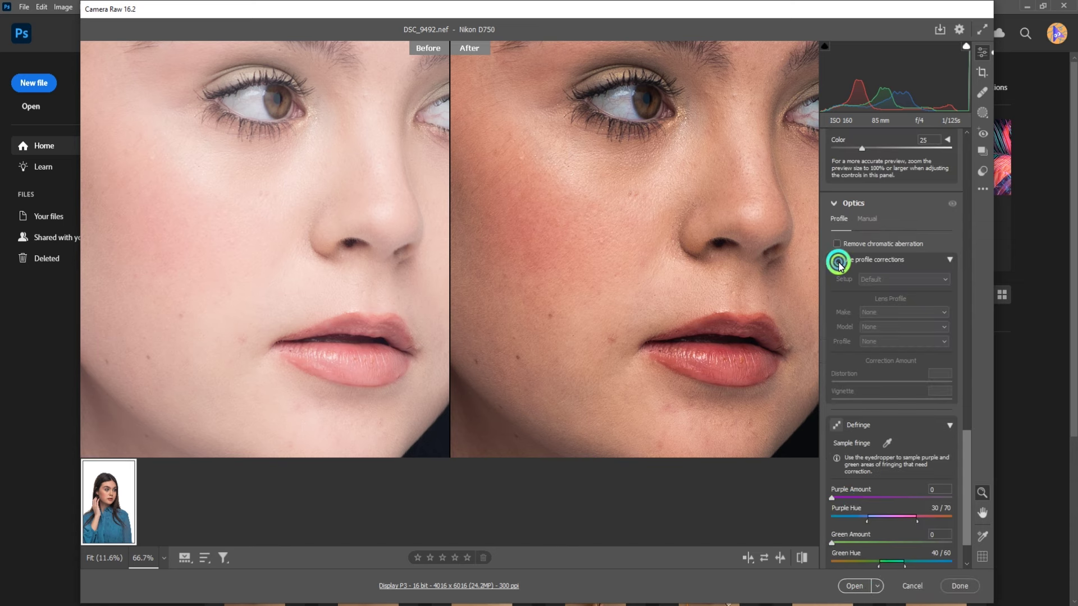
click(839, 286)
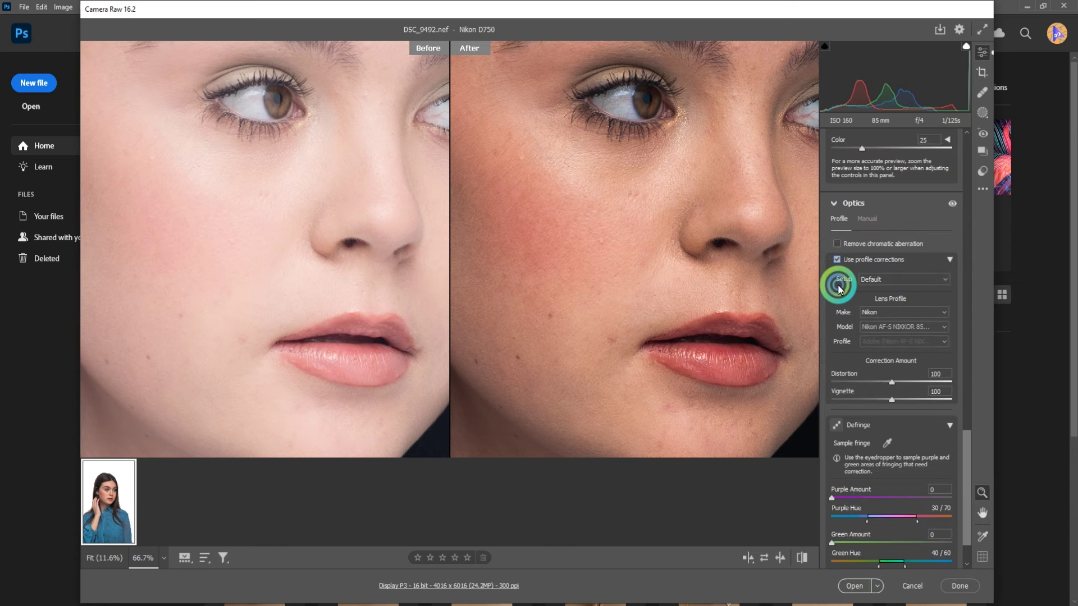
click(836, 244)
Step: Zoom and pan the preview to inspect the eye, blue shirt and face
click(673, 241)
click(630, 220)
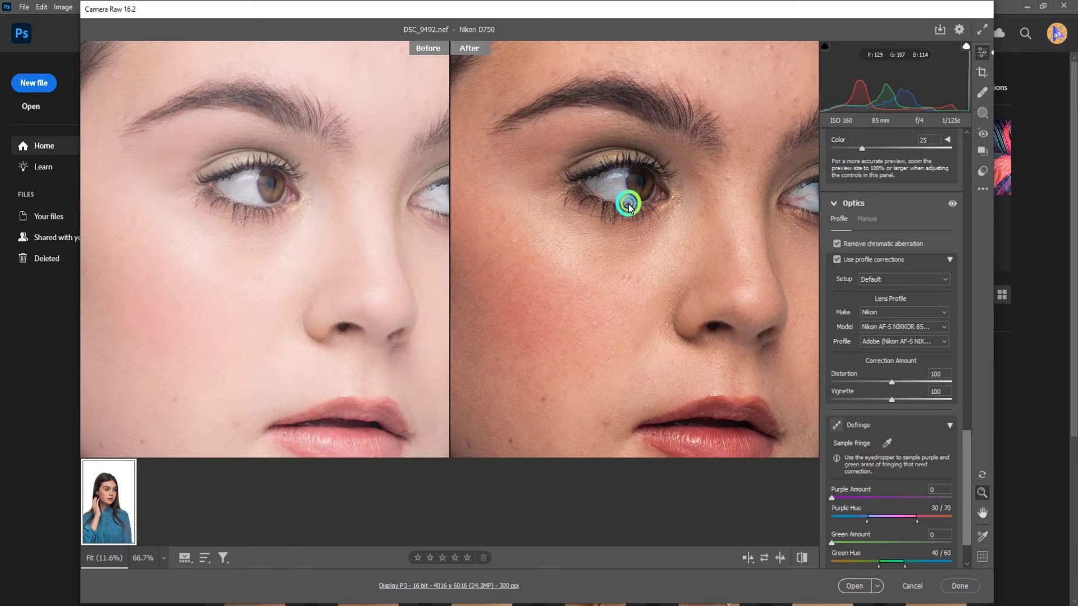
click(677, 277)
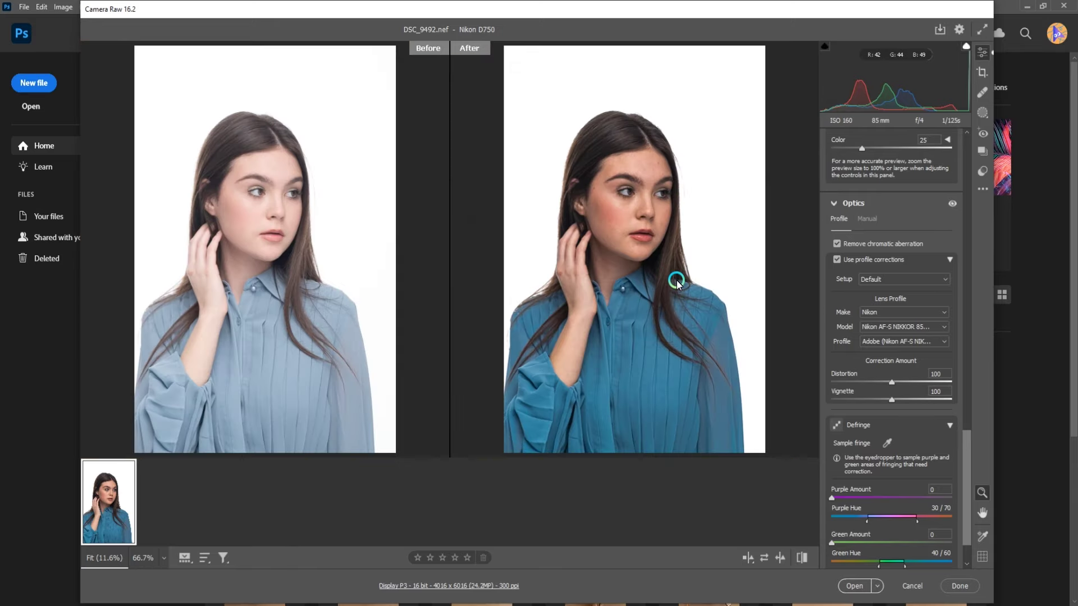
click(807, 425)
click(891, 523)
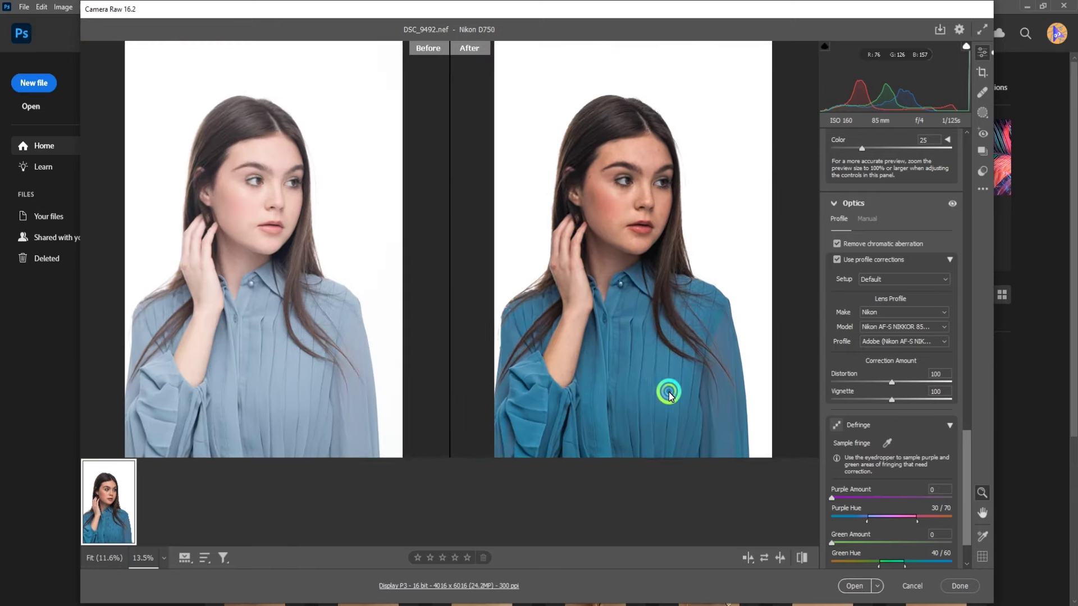
mouse_move(667, 390)
mouse_down()
mouse_move(649, 288)
mouse_move(645, 353)
mouse_up()
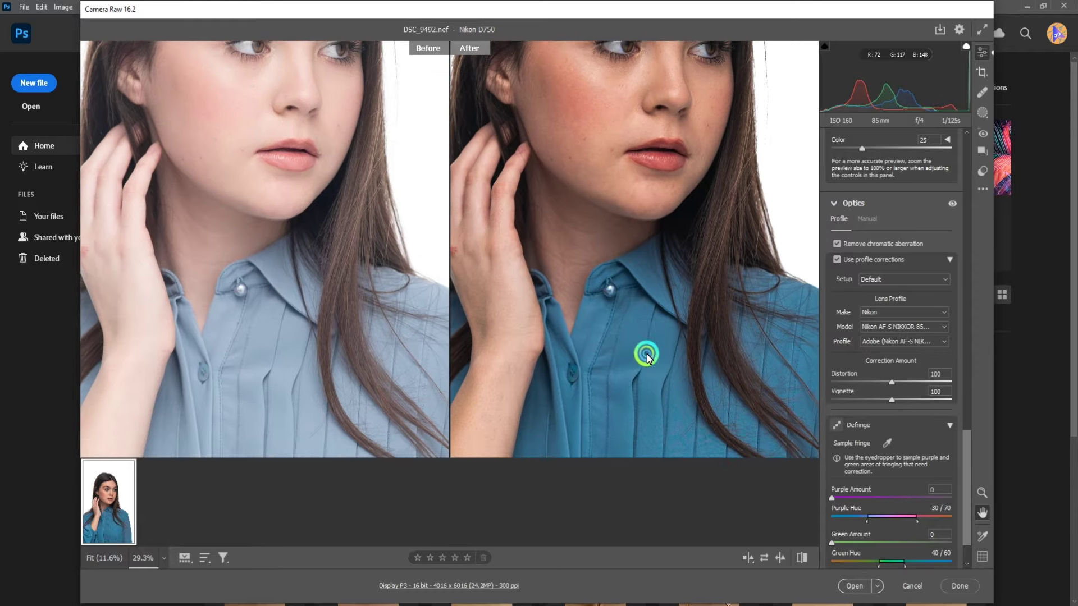
drag(642, 269, 634, 325)
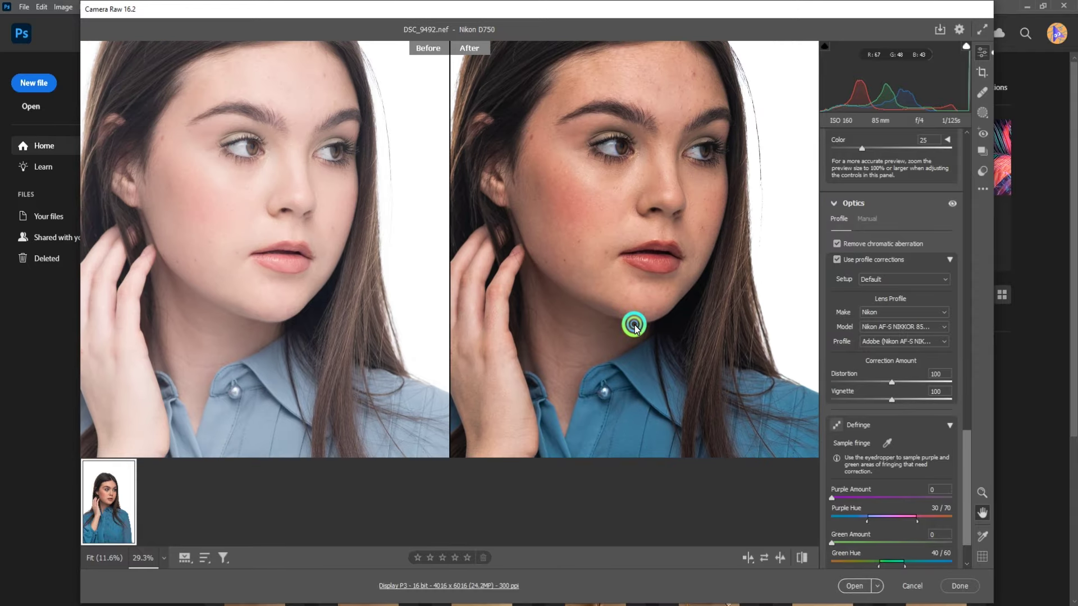
scroll(924, 307, down, 2)
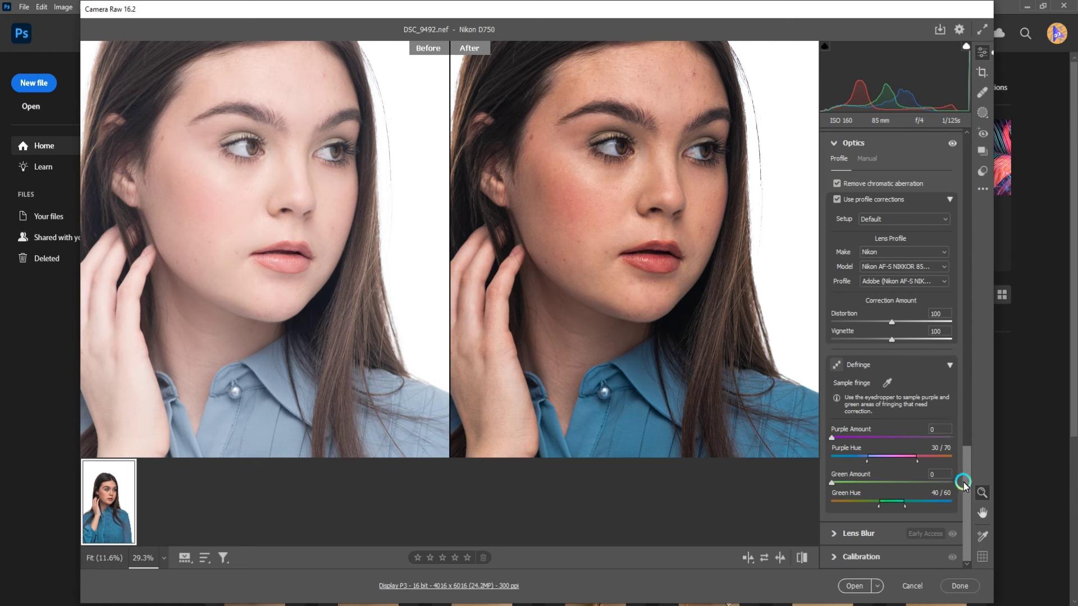
Step: Set Aqua luminance to +40 and Blue luminance to +78 in Color Mixer
drag(963, 484, 952, 320)
click(893, 337)
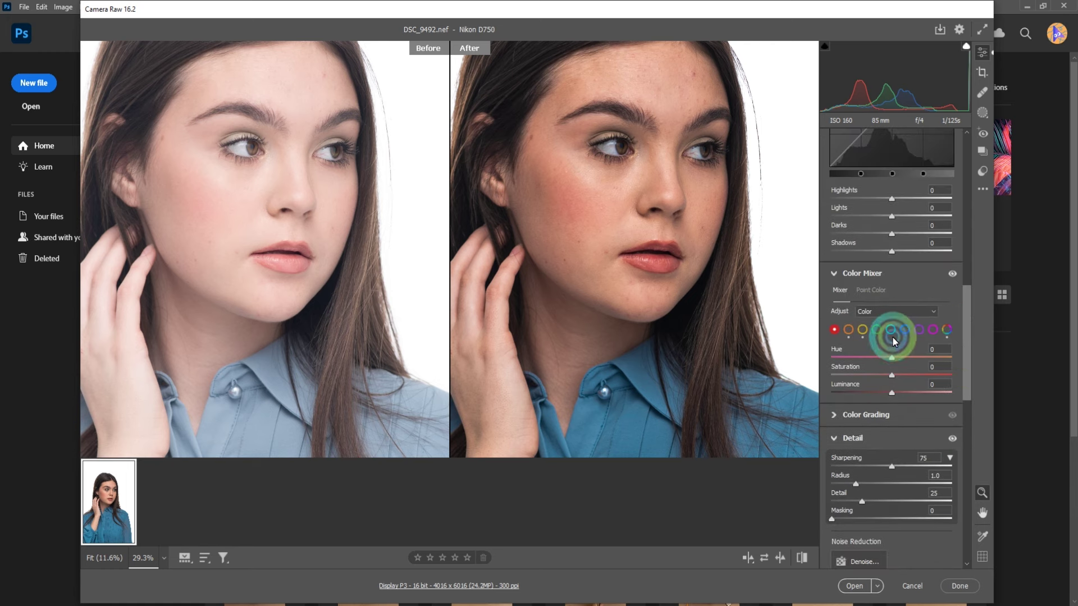
click(930, 392)
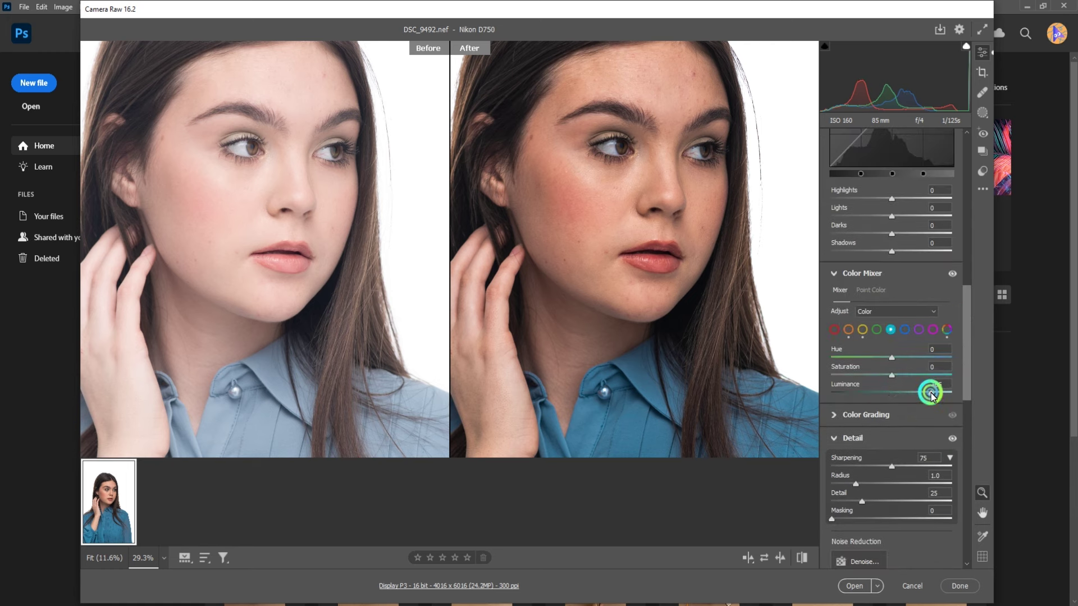
drag(931, 394, 938, 394)
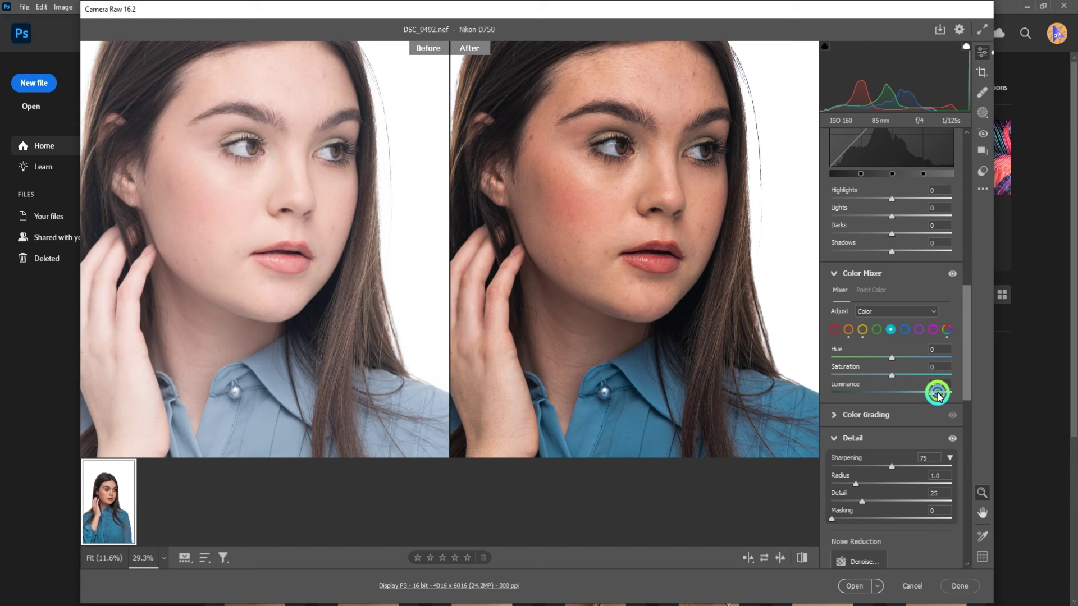
drag(937, 395, 915, 352)
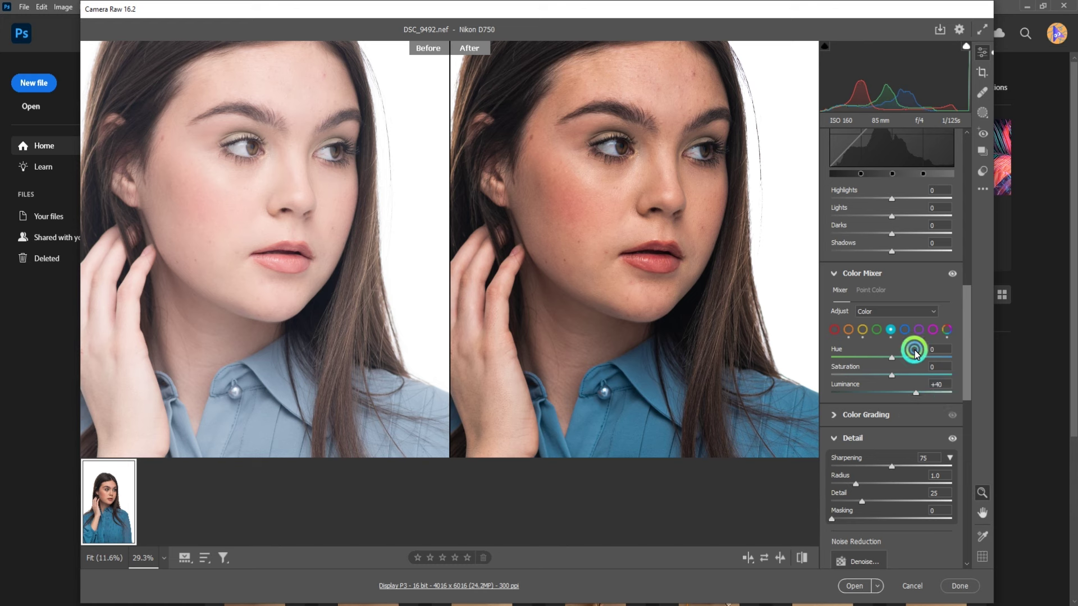
click(904, 329)
click(934, 393)
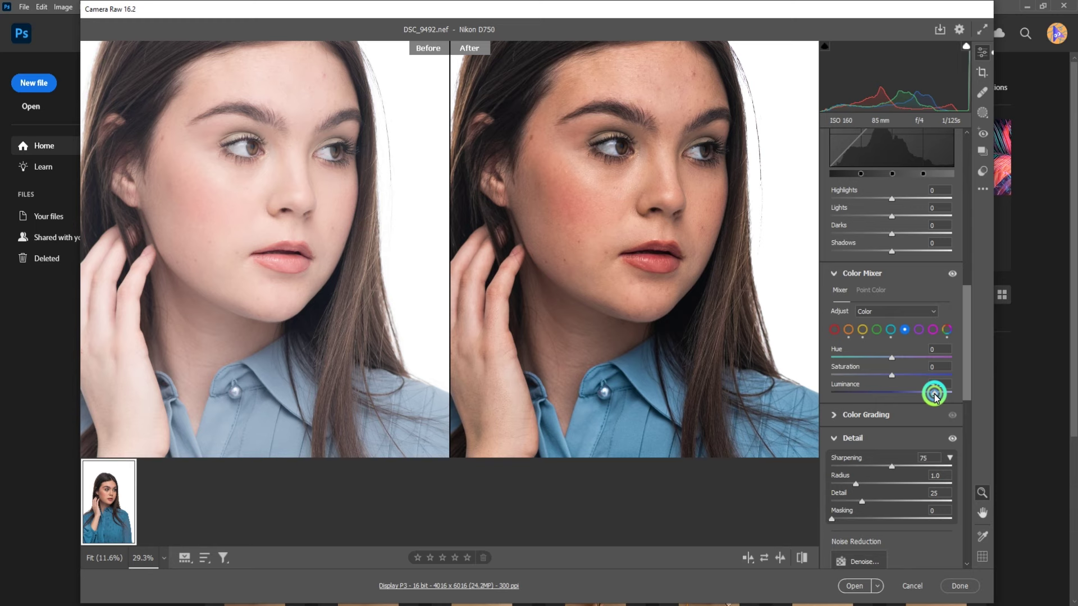
Step: Zoom in on the collar, then out to review the whole portrait
click(649, 206)
alt+click(654, 241)
alt+click(654, 259)
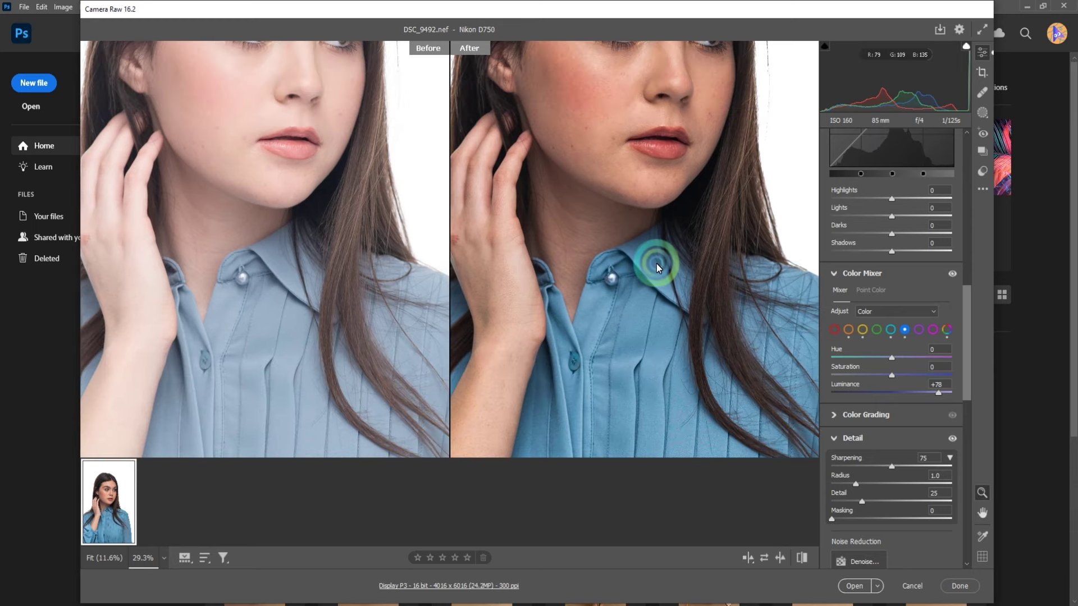
alt+click(709, 280)
click(711, 278)
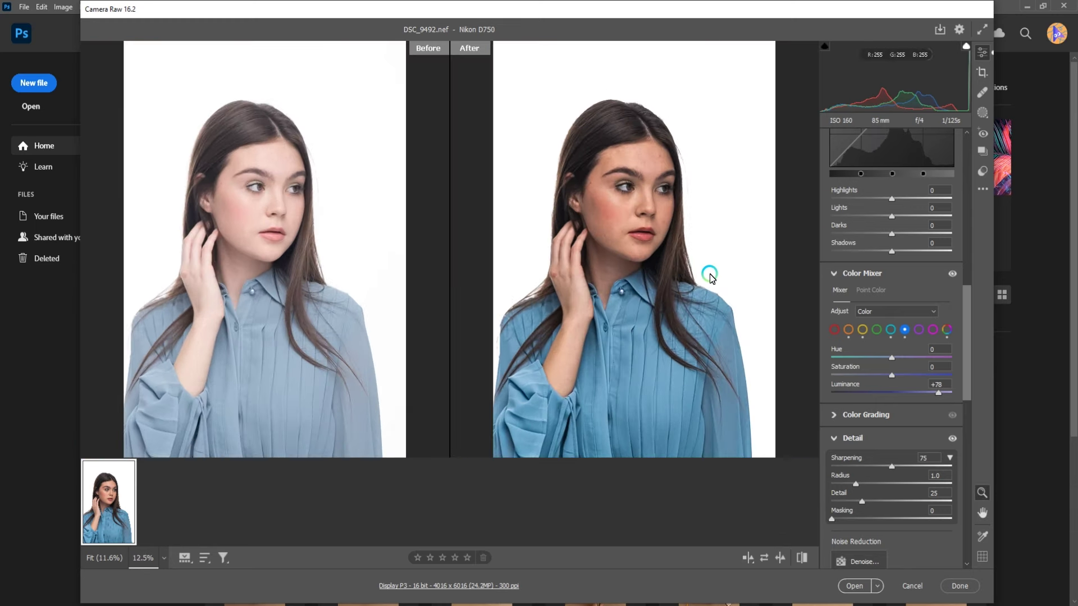
Step: Open the corrected photo in Photoshop and zoom into the face
click(854, 585)
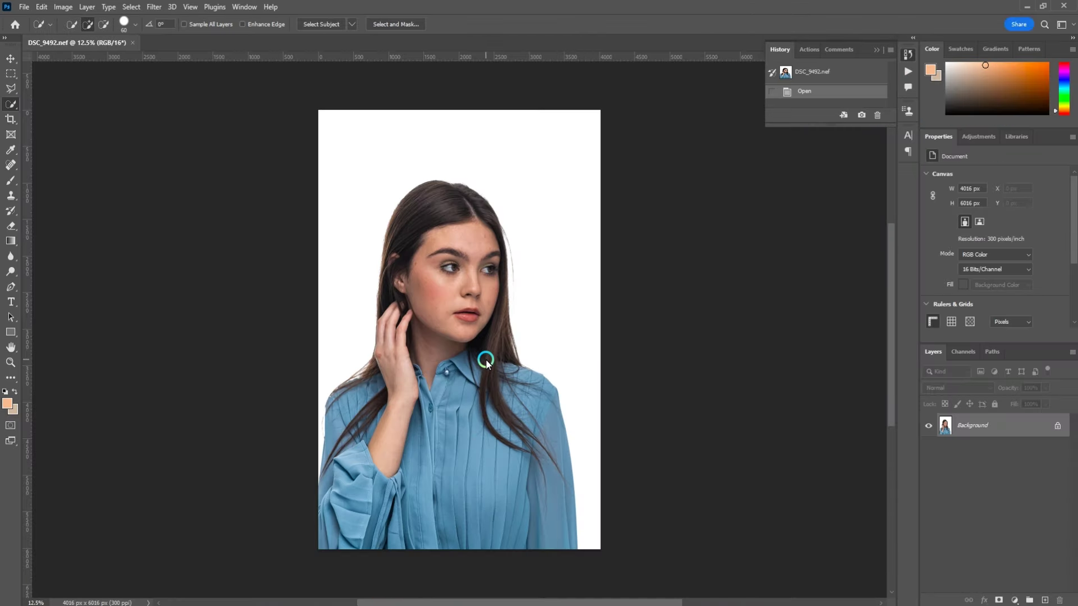
scroll(486, 359, up, 1)
scroll(465, 336, up, 1)
scroll(466, 337, up, 2)
scroll(475, 335, up, 1)
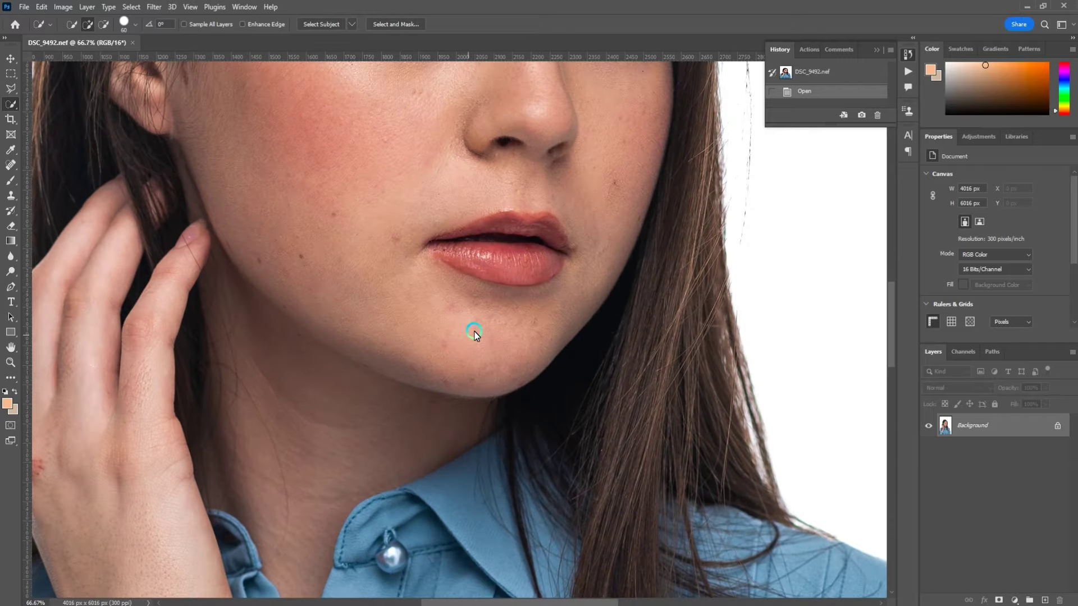
scroll(474, 335, up, 3)
scroll(443, 447, up, 1)
scroll(450, 430, up, 1)
scroll(462, 401, up, 1)
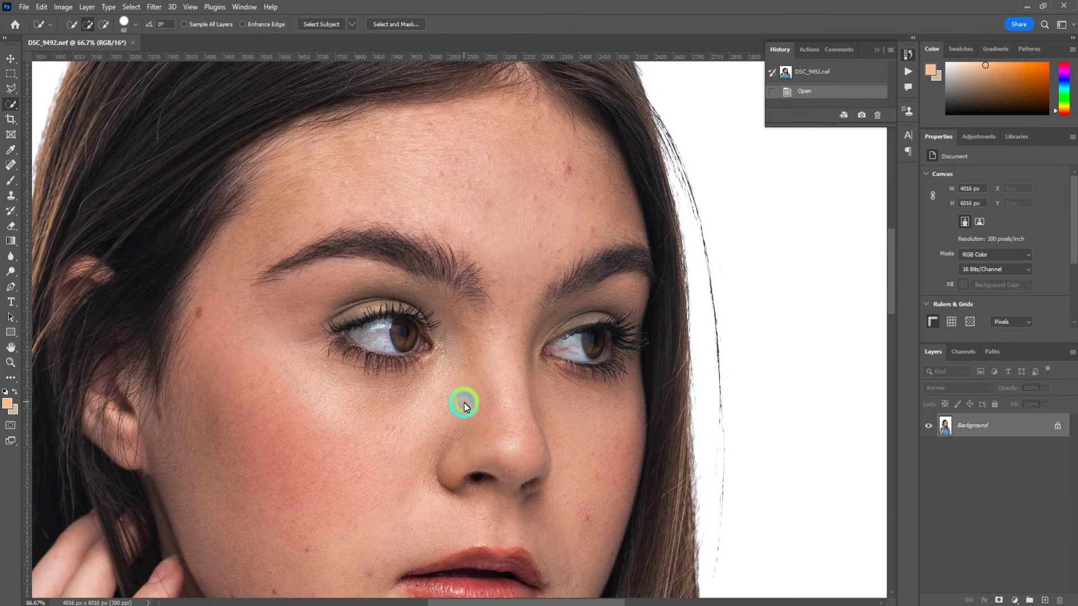
Step: Duplicate the background to Layer 1 with Ctrl+J and launch Filter > Liquify
key(ctrl+j)
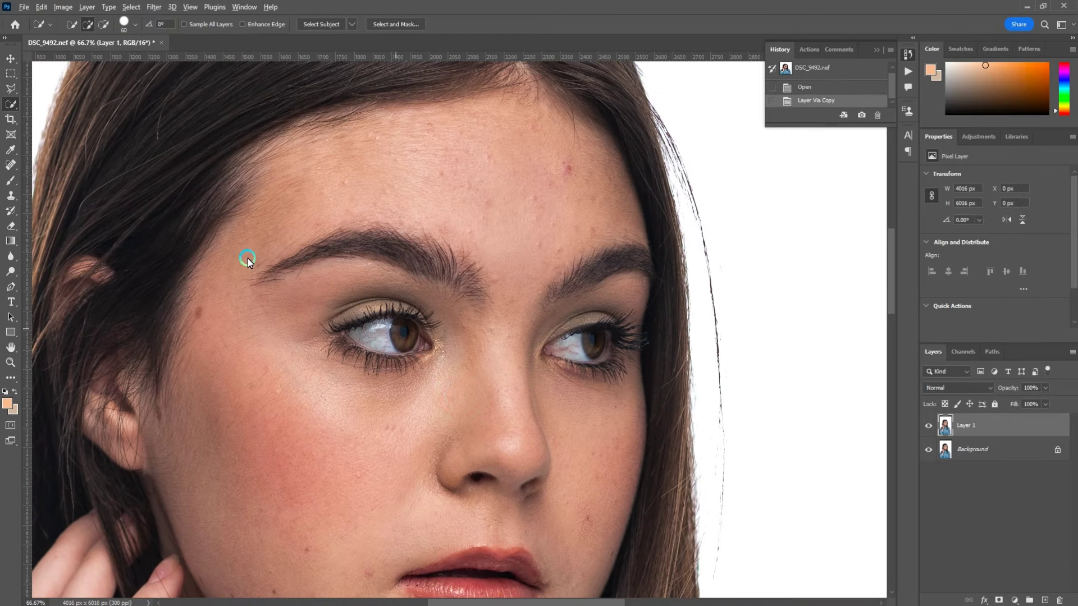
click(154, 7)
click(169, 116)
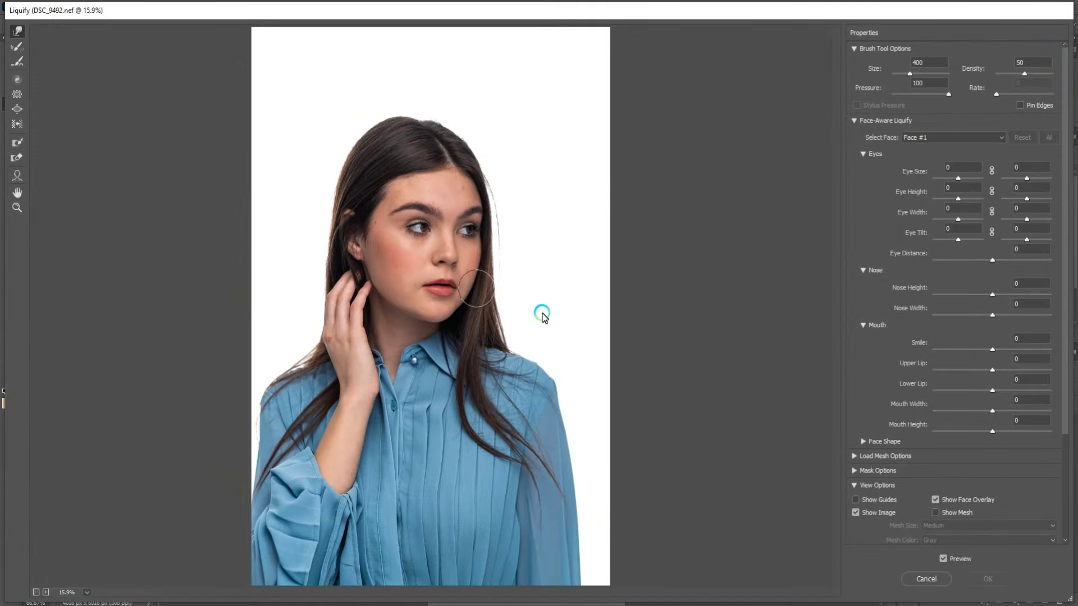
Step: Set the Face-Aware Mouth to Smile 26, Upper Lip 100 and Lower Lip 17, with Width and Height at 0
key(ctrl+plus)
key(ctrl+plus)
key(ctrl+plus)
key(ctrl+plus)
key(ctrl+plus)
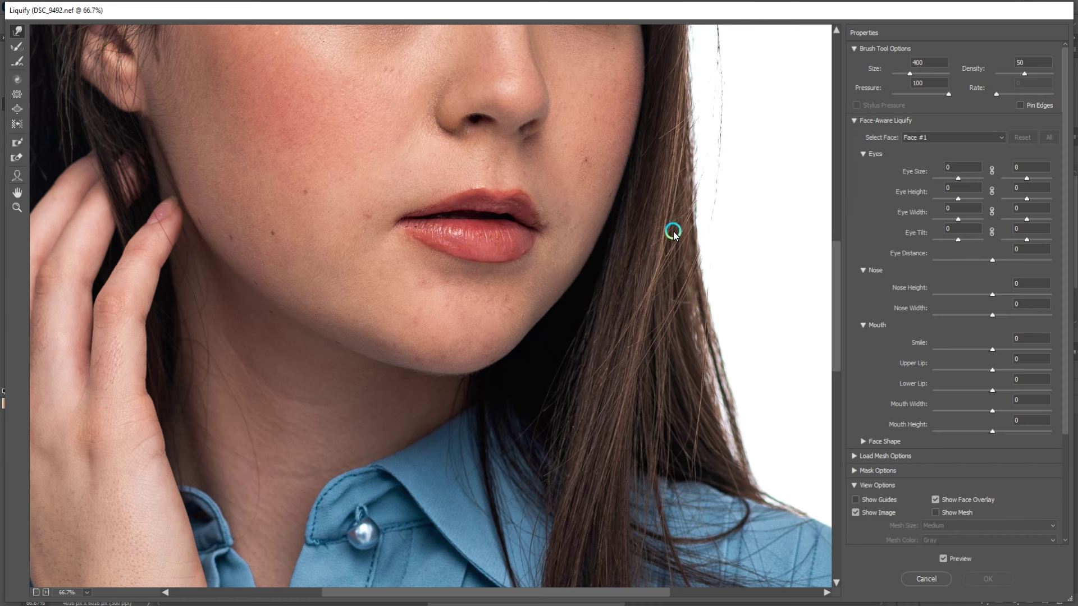
scroll(673, 232, up, 5)
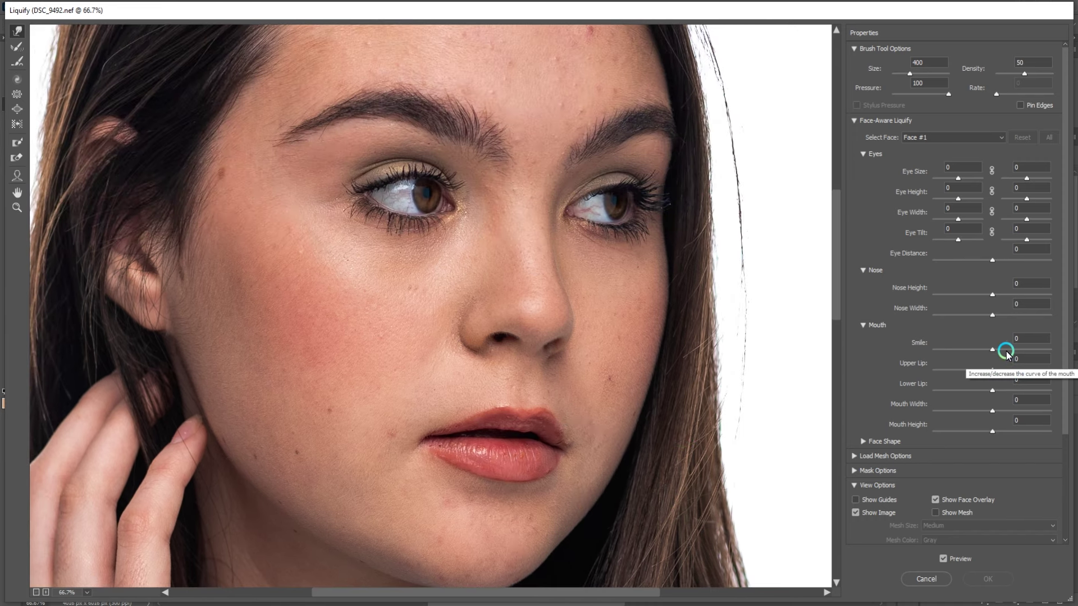
click(1006, 350)
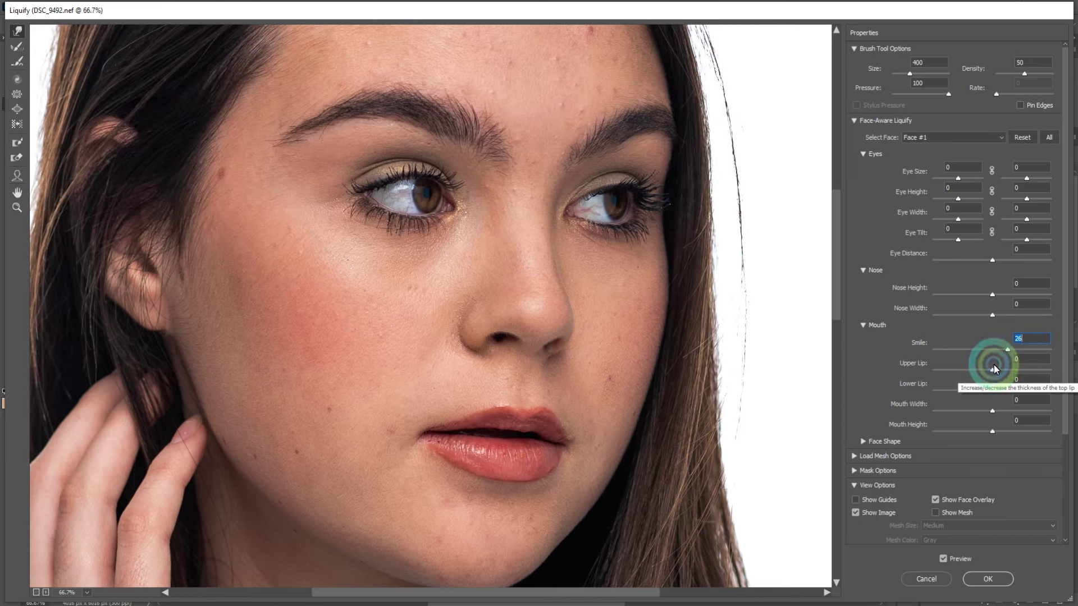
mouse_move(986, 373)
mouse_down()
mouse_move(933, 372)
mouse_move(1065, 364)
mouse_up()
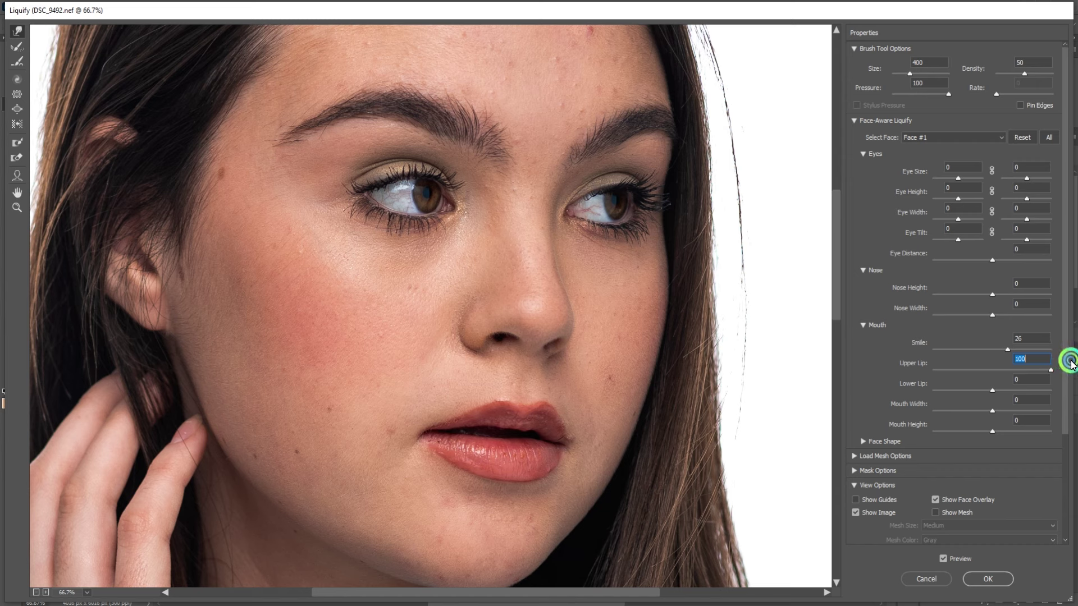
mouse_move(990, 391)
mouse_down()
mouse_move(967, 392)
mouse_move(1002, 392)
mouse_up()
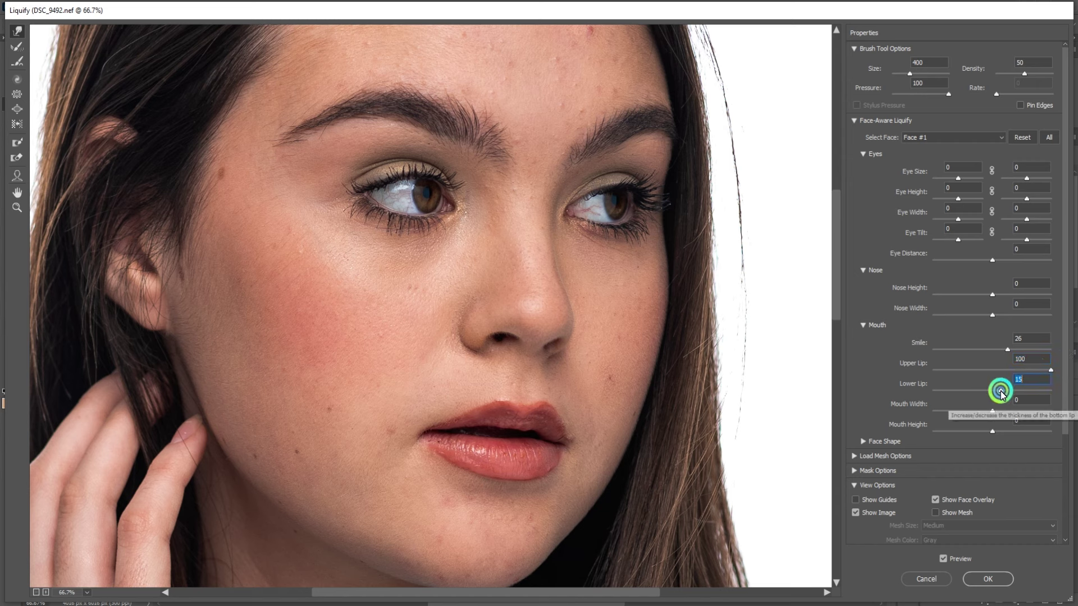
click(986, 417)
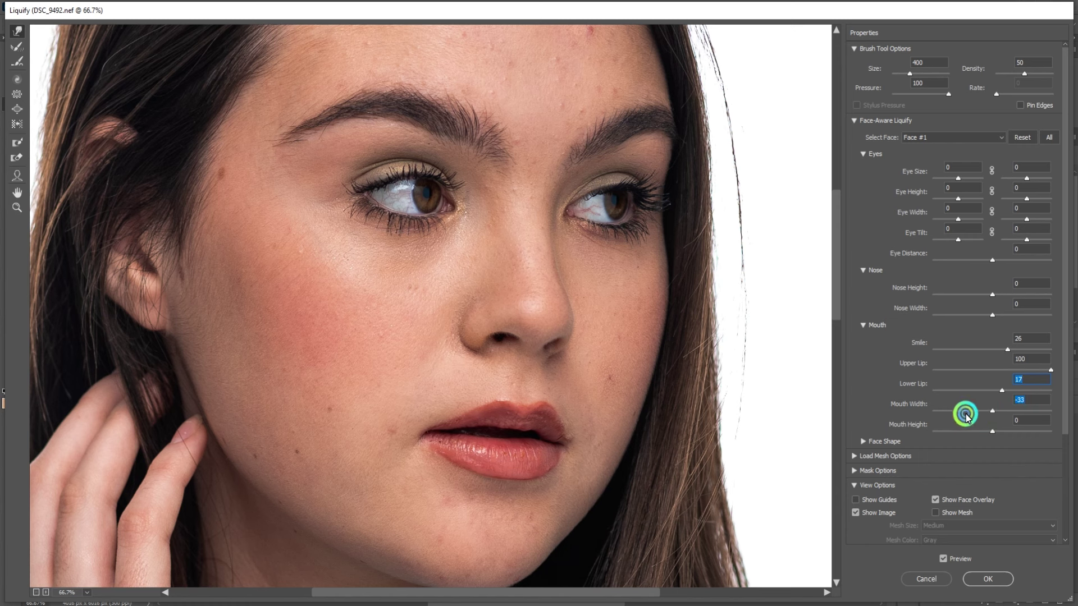
key(alt)
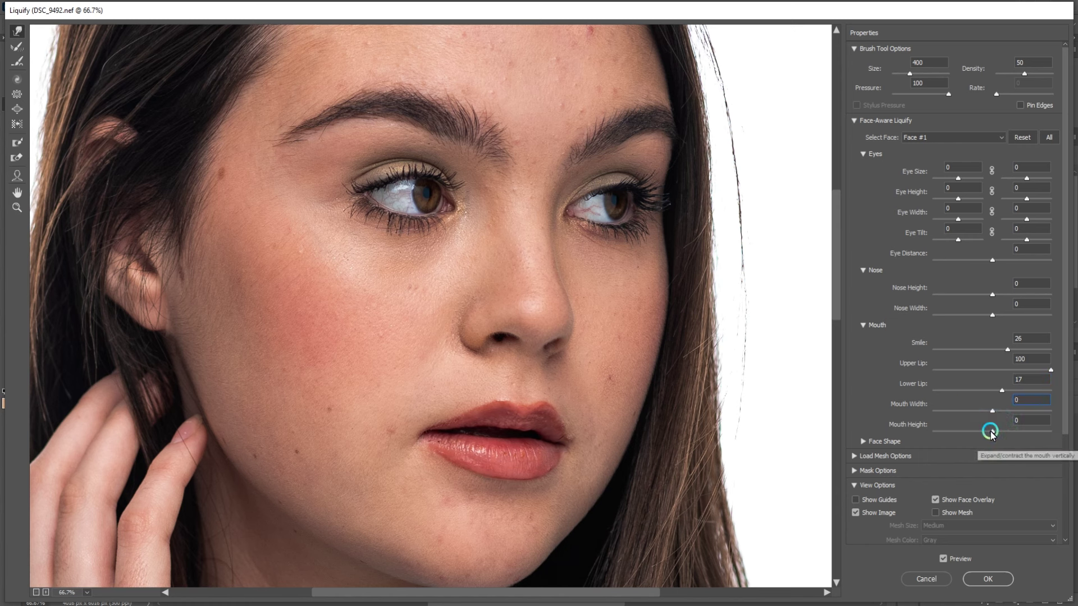
mouse_move(990, 433)
mouse_down()
mouse_move(901, 438)
mouse_move(982, 438)
mouse_move(923, 442)
mouse_up()
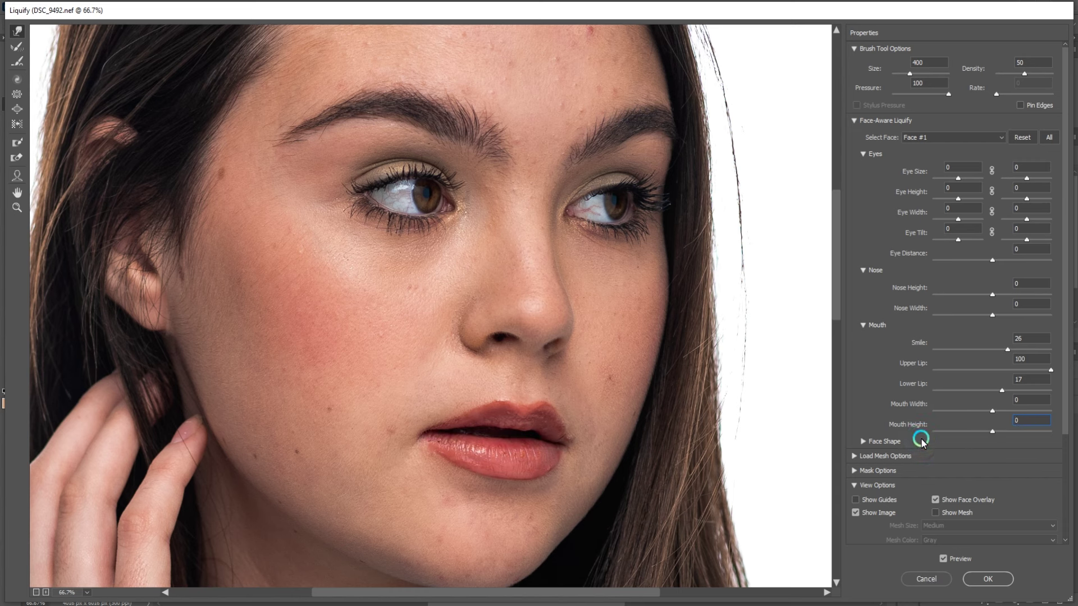
text(0)
Step: With a 1000-size Forward Warp brush, push the left ear and cheek edge slightly rightward
scroll(568, 330, down, 3)
scroll(568, 330, left, 3)
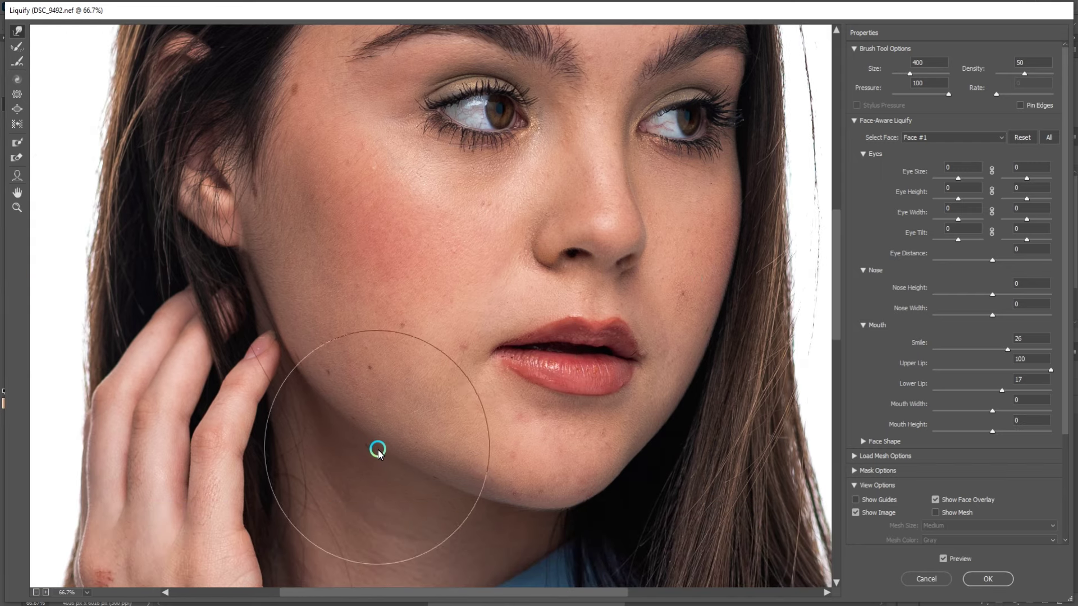
key(bracketright)
key(bracketright)
key(bracketright)
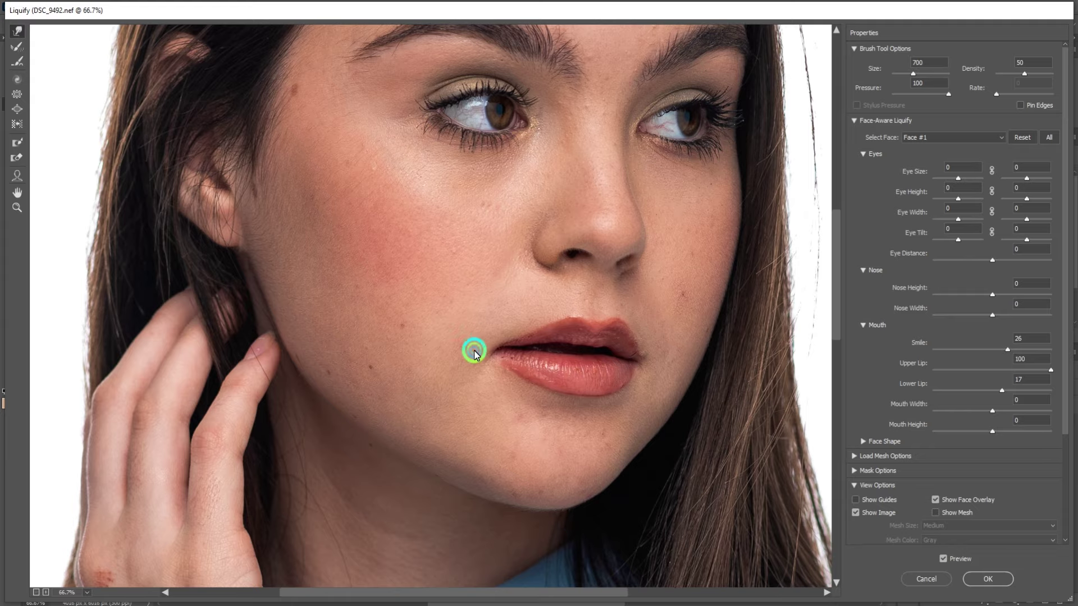
scroll(475, 352, up, 2)
scroll(474, 352, right, 1)
key(bracketright)
key(bracketright)
key(bracketright)
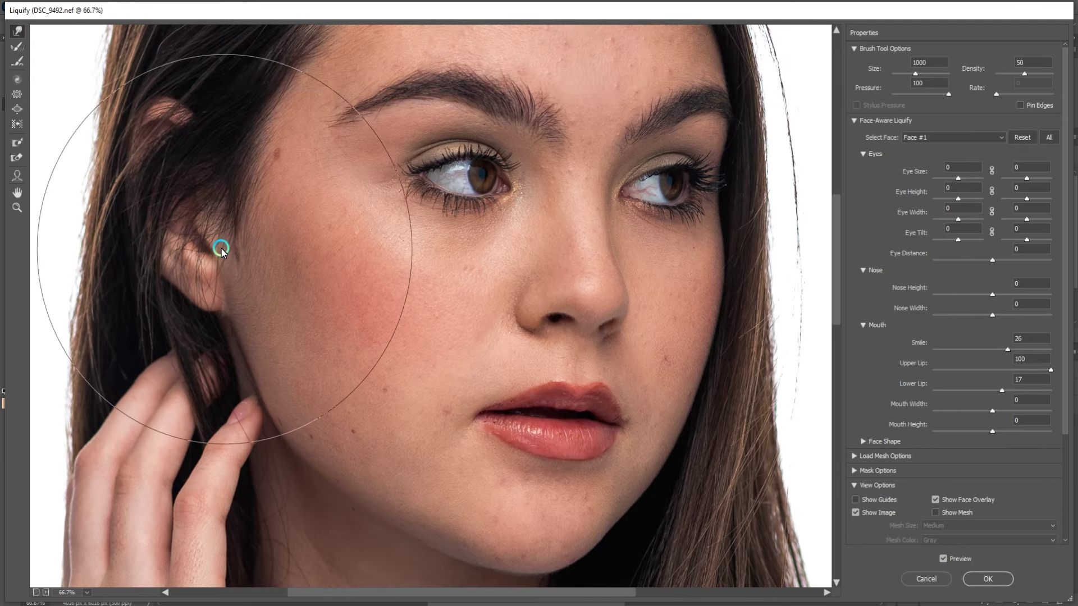
drag(221, 250, 238, 246)
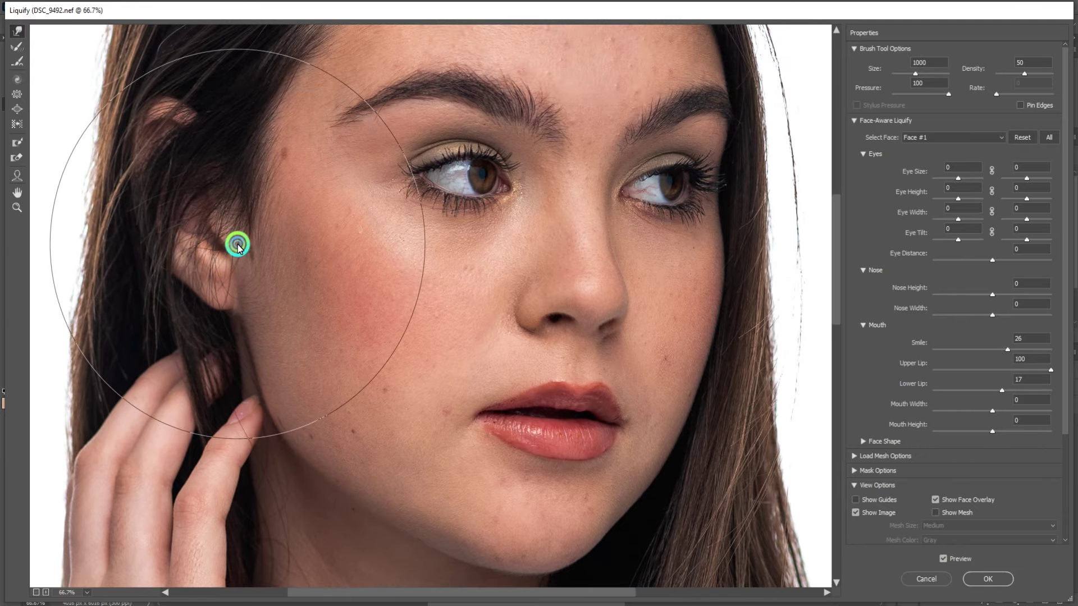
drag(238, 245, 236, 243)
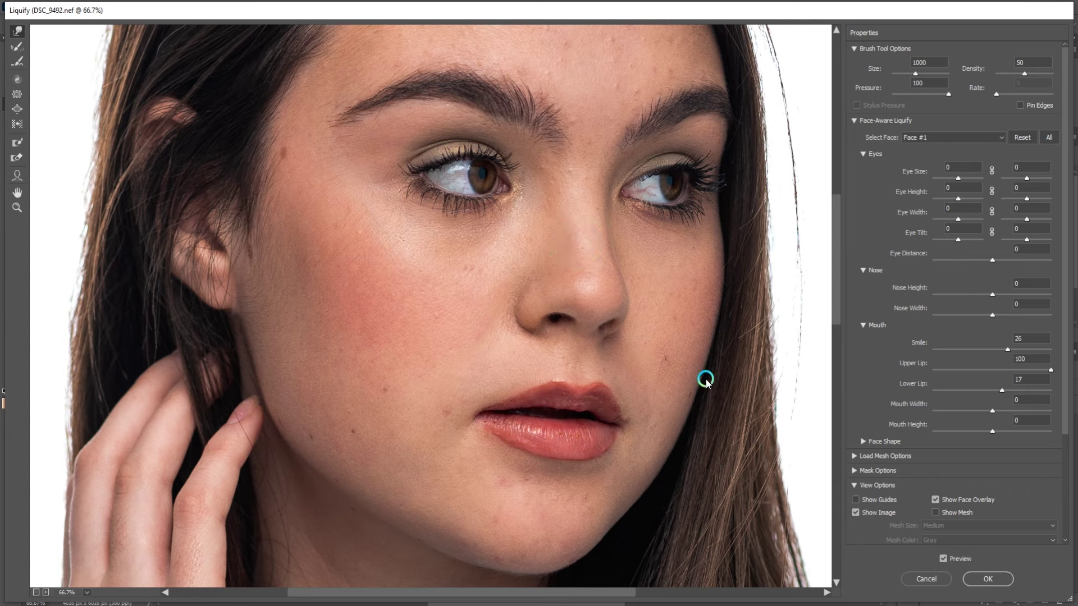
key(bracketleft)
key(bracketleft)
key(bracketleft)
key(bracketleft)
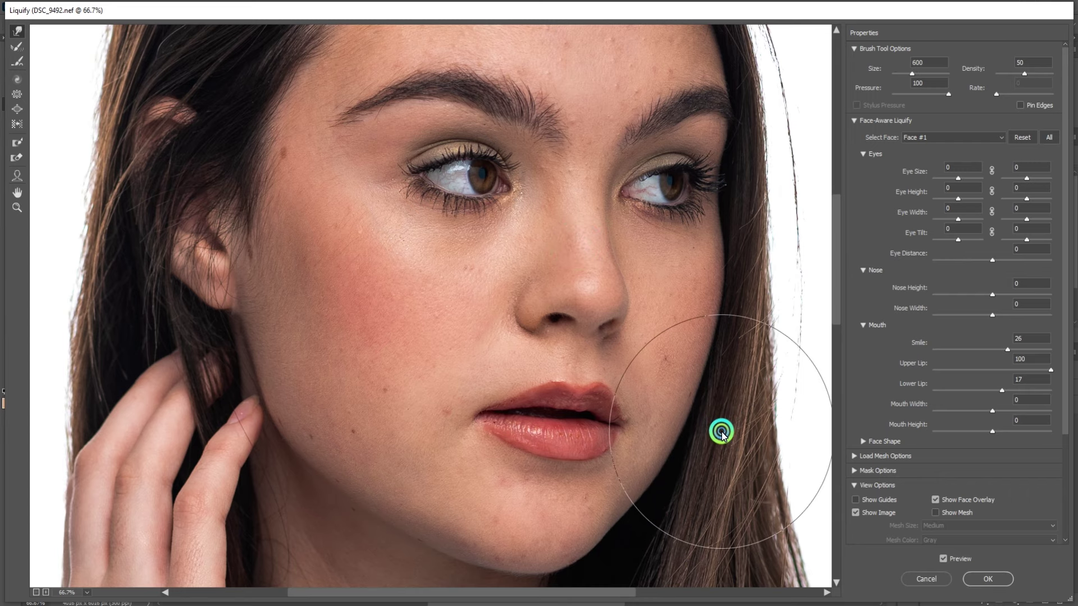
Step: Review the forehead, eyes, lips, chin and neck of the reshaped portrait, leaving the brush at 300
drag(715, 447, 754, 331)
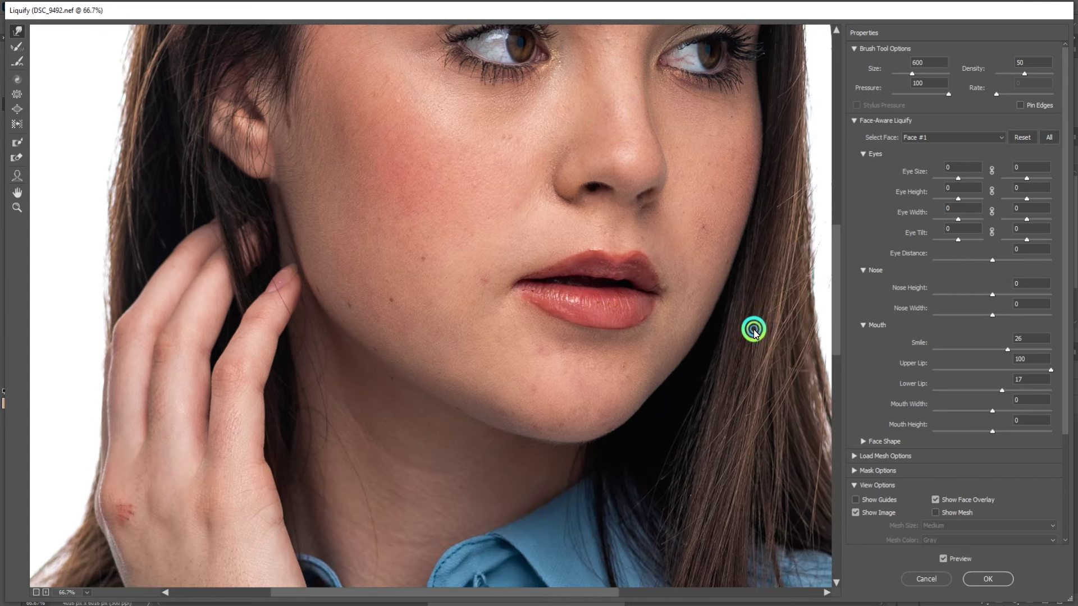
scroll(604, 470, up, 3)
scroll(603, 464, up, 5)
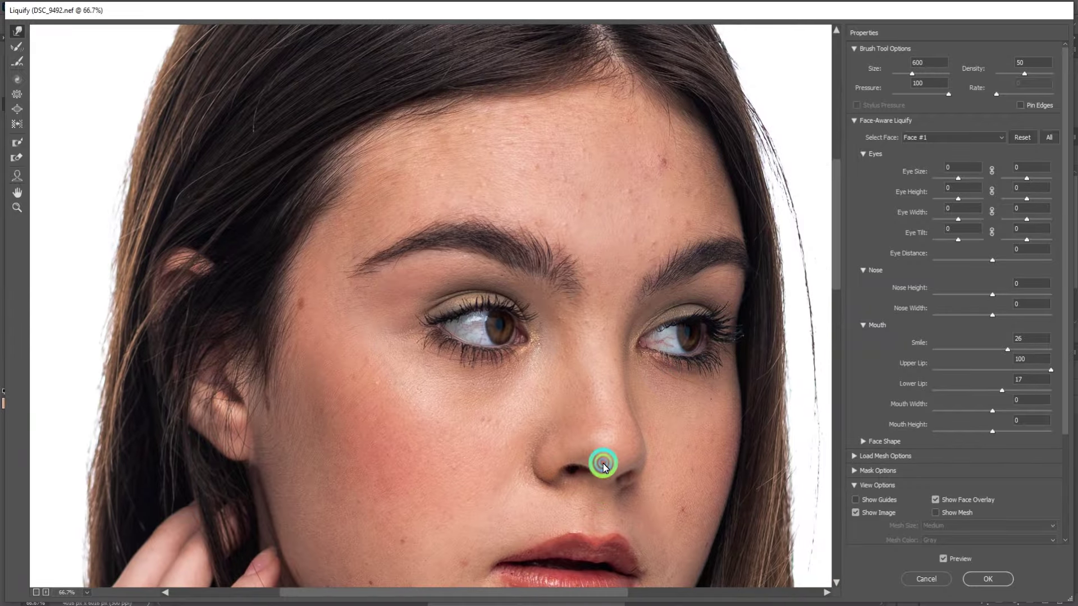
drag(377, 193, 391, 330)
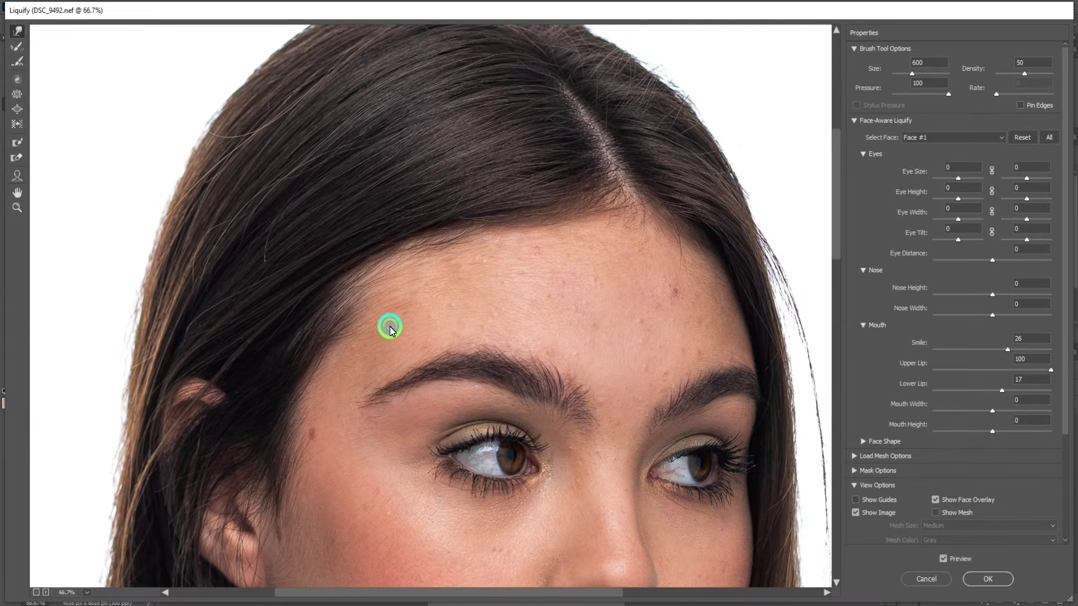
drag(288, 344, 404, 113)
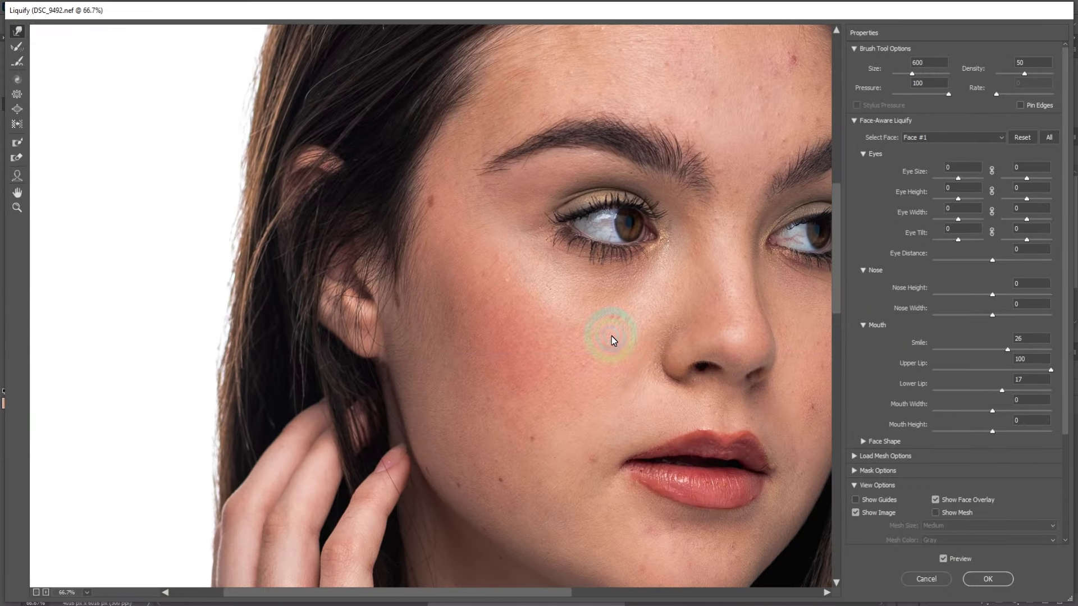
drag(613, 340, 450, 89)
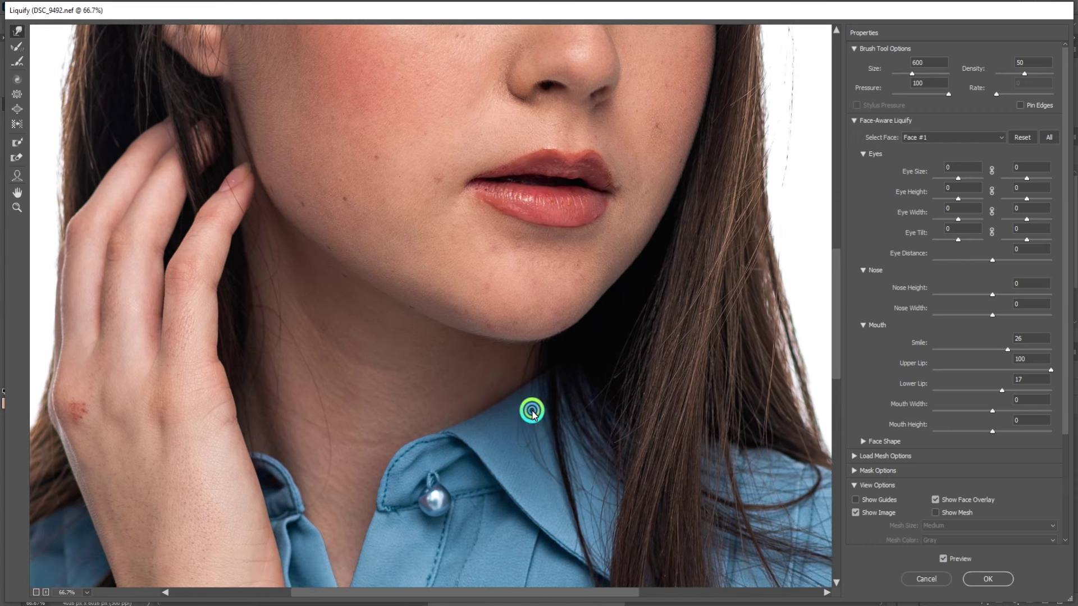
key(bracketleft)
key(bracketleft)
key(ctrl+plus)
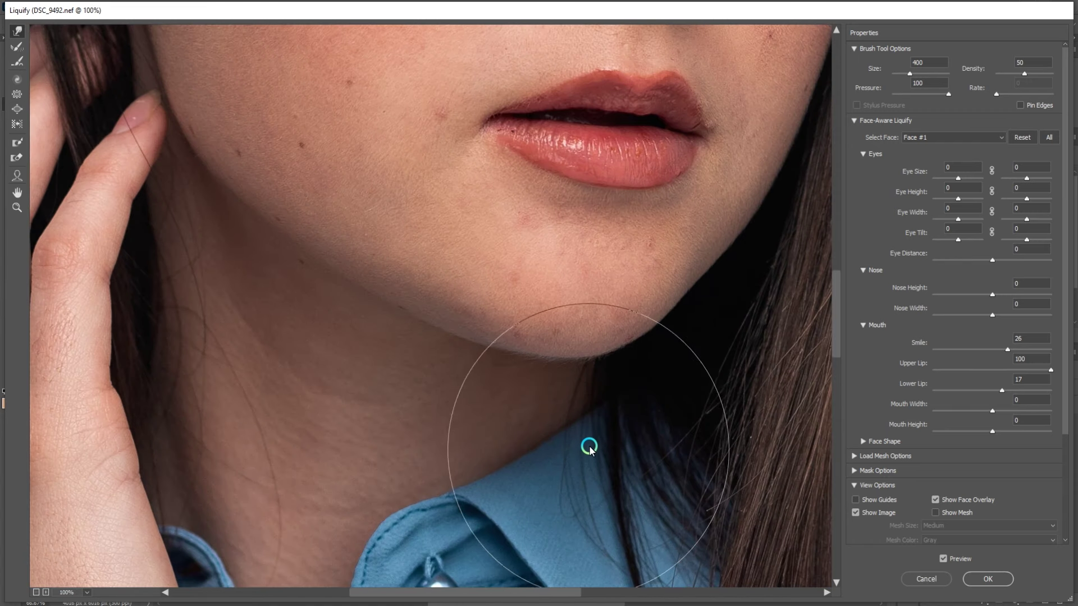
key(bracketleft)
key(bracketleft)
key(bracketleft)
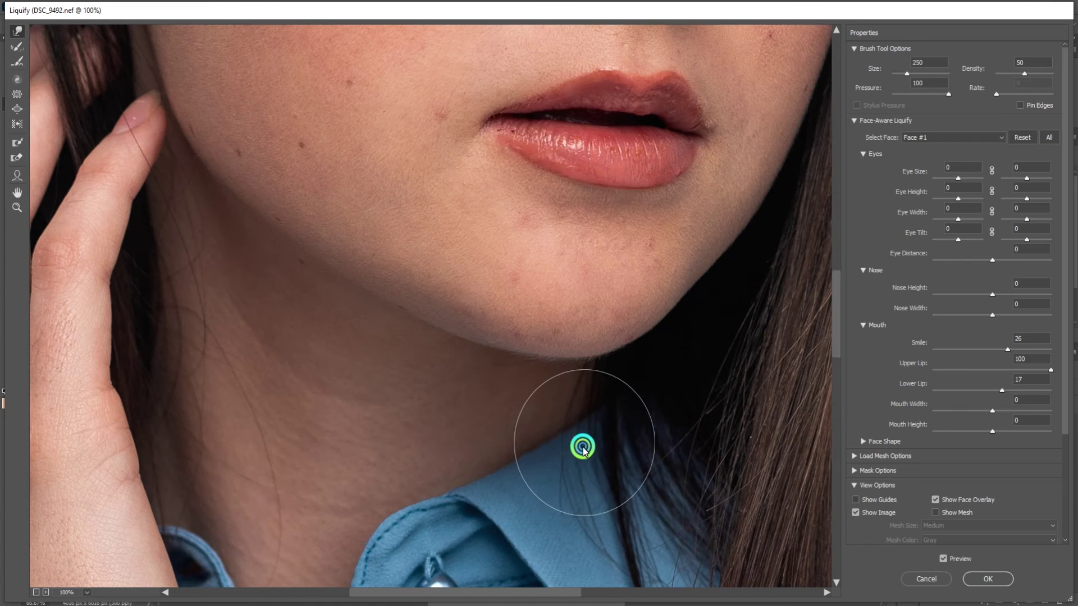
key(bracketright)
key(bracketright)
key(bracketright)
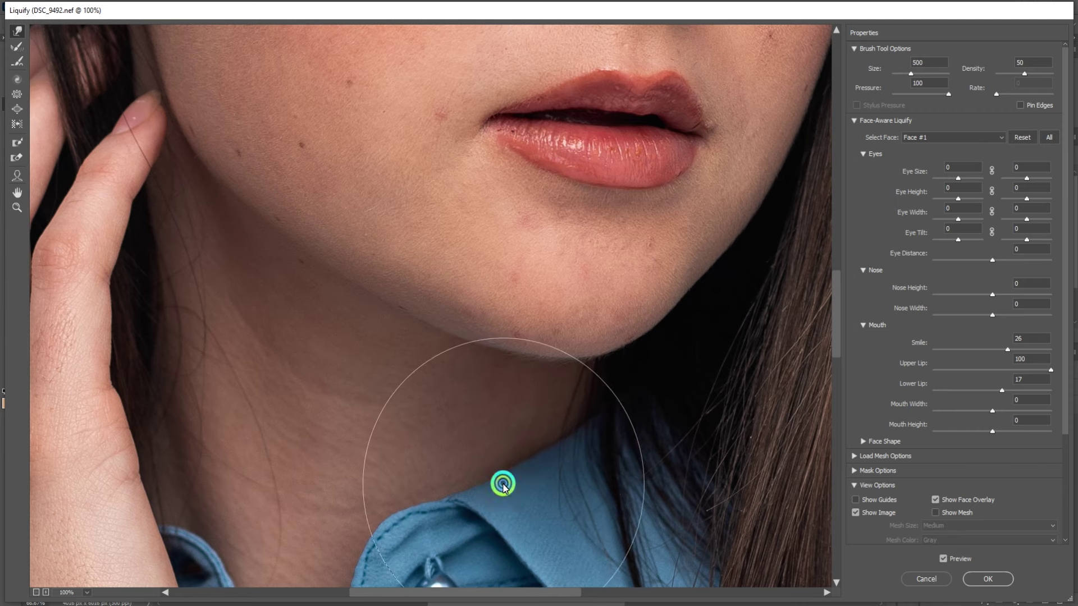
key(bracketleft)
key(bracketleft)
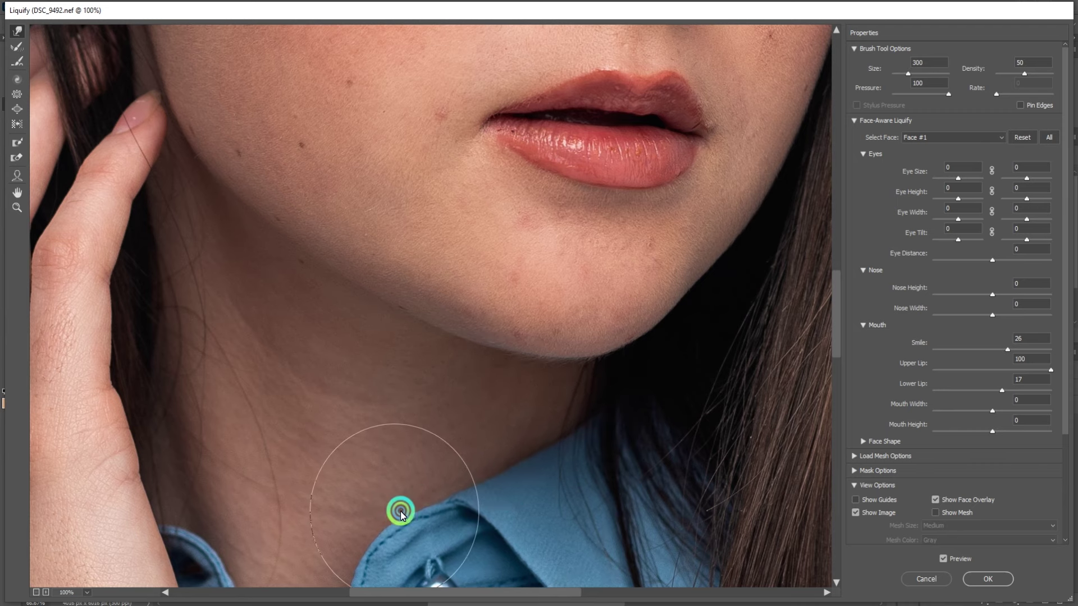
scroll(561, 449, down, 3)
scroll(611, 429, down, 2)
scroll(623, 424, down, 1)
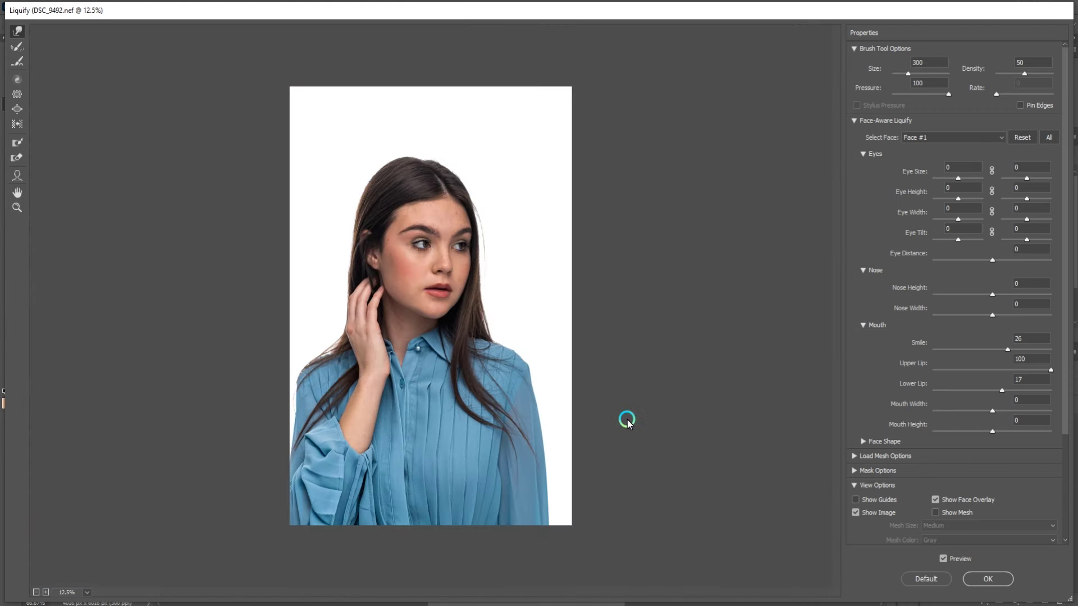
scroll(626, 421, up, 3)
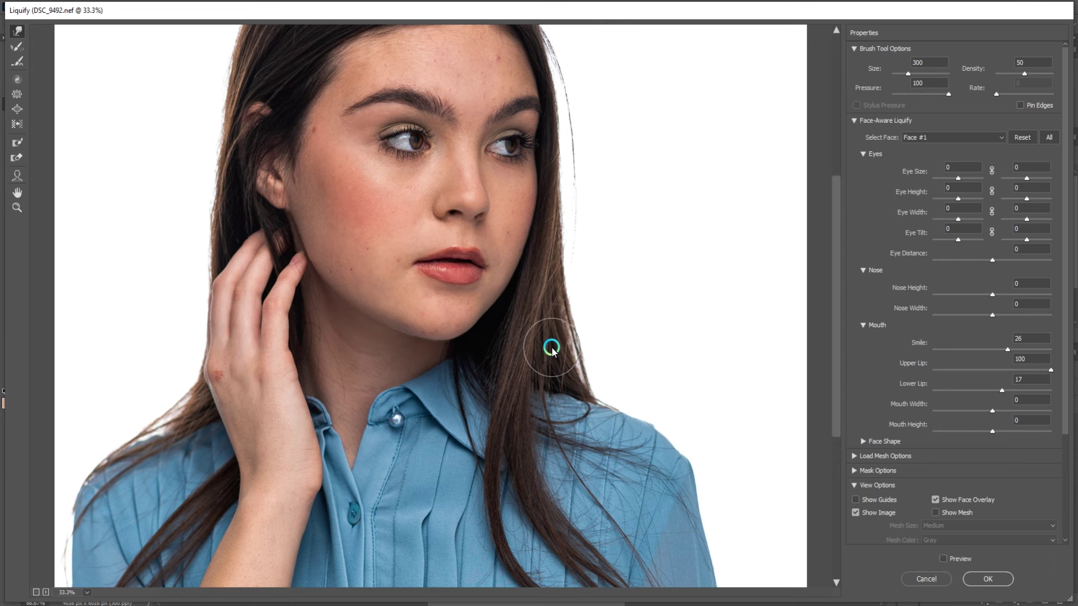
Step: Enter 5 for Eye Size, Height, Width and Tilt on both eyes, and reset Eye Distance to 0
click(961, 168)
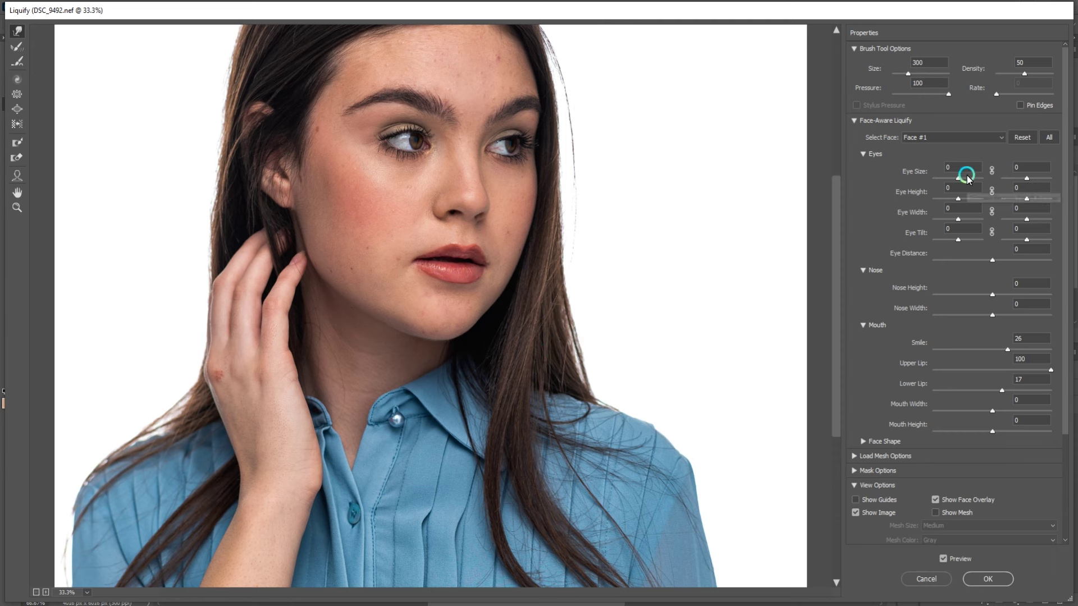
click(903, 175)
text(5)
key(Tab)
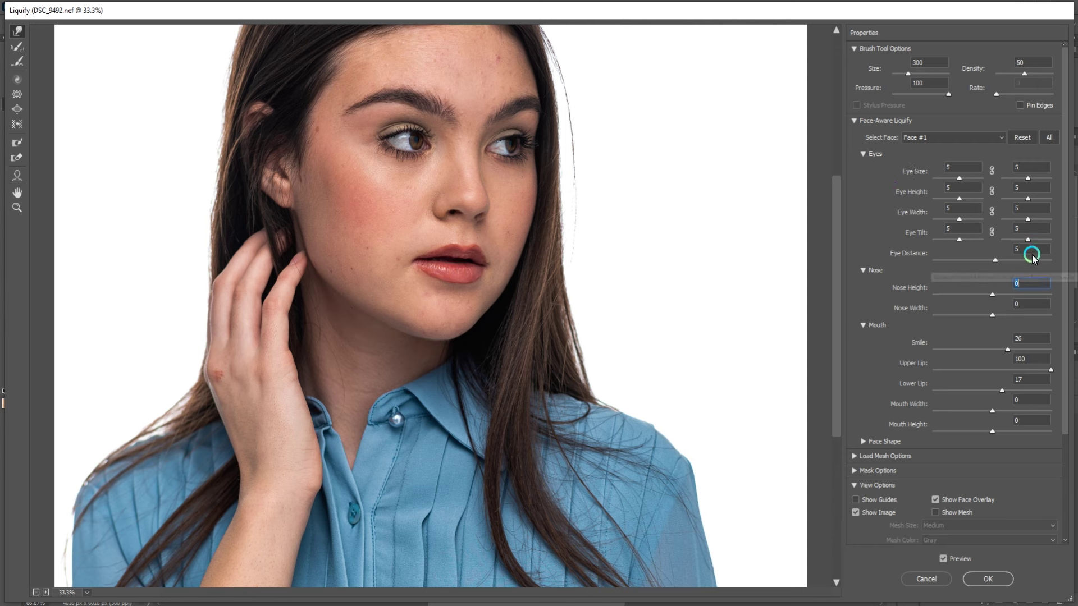
click(991, 262)
text(0)
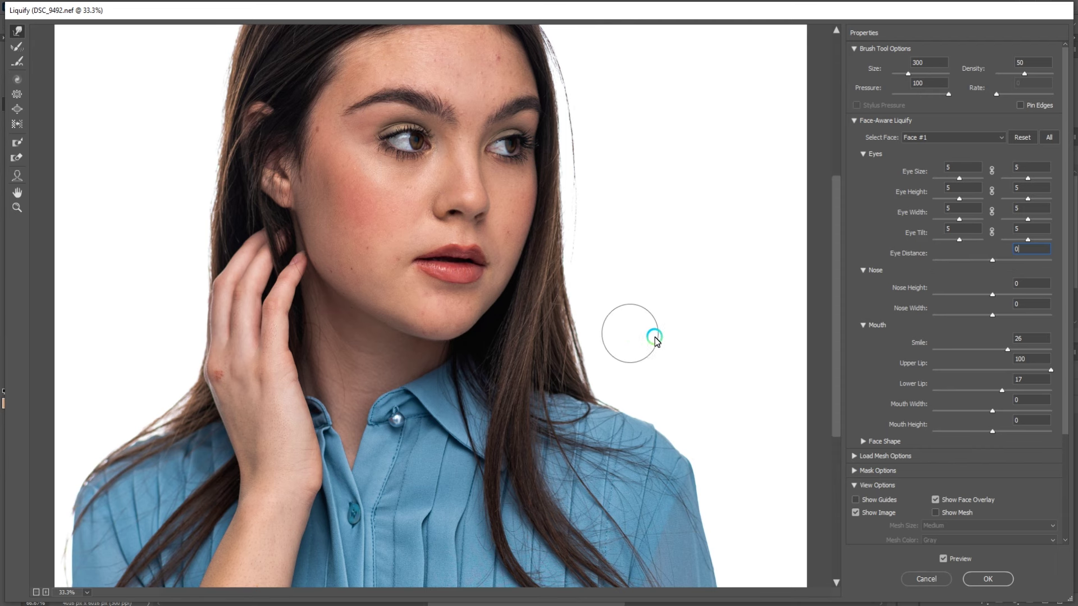
Step: Apply the Liquify reshaping and inspect the cheek, lips, right eye and hair in the photo
click(984, 581)
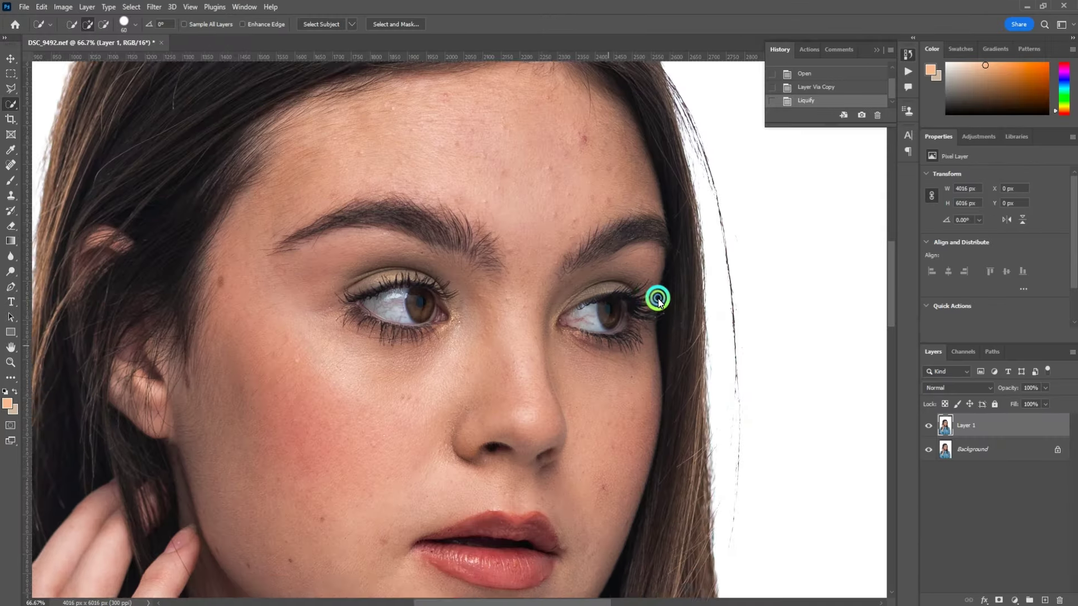
scroll(657, 298, up, 3)
scroll(595, 253, up, 3)
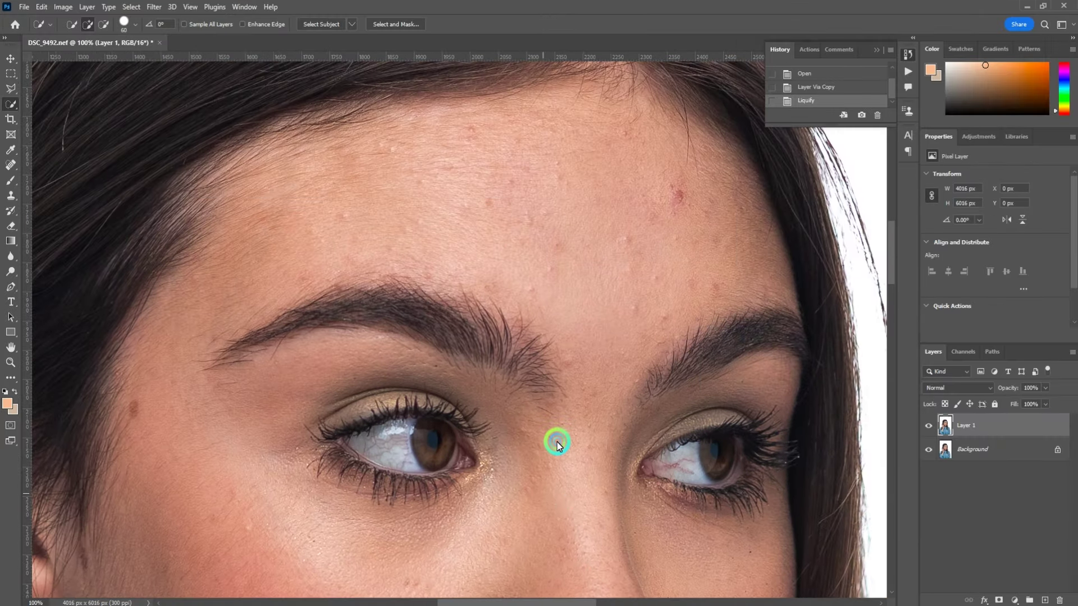
key(shift+w)
drag(420, 392, 428, 72)
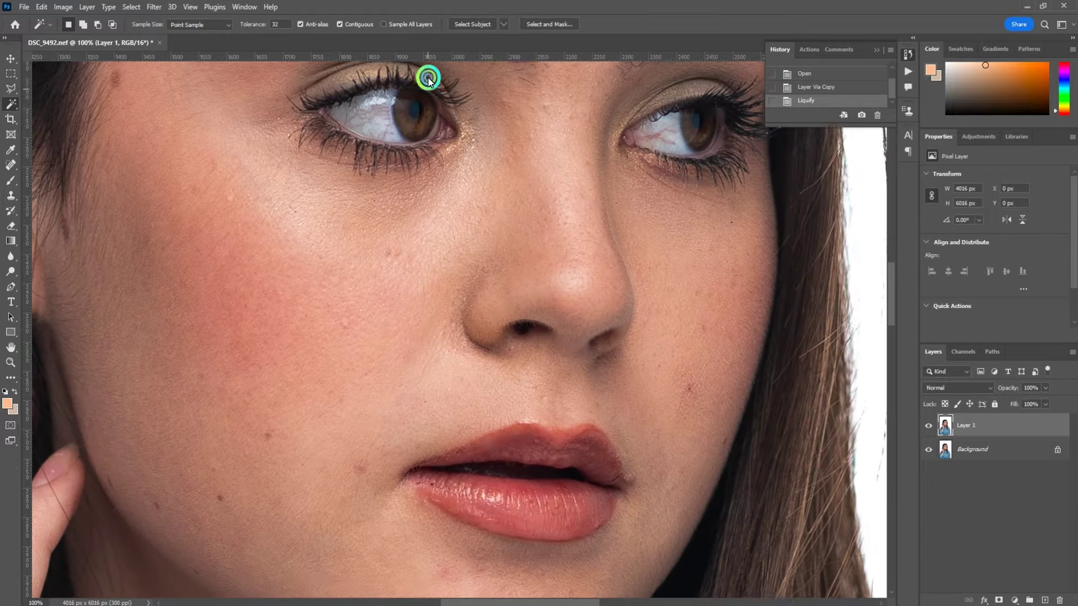
mouse_move(391, 456)
mouse_down()
mouse_move(565, 159)
mouse_move(543, 425)
mouse_up()
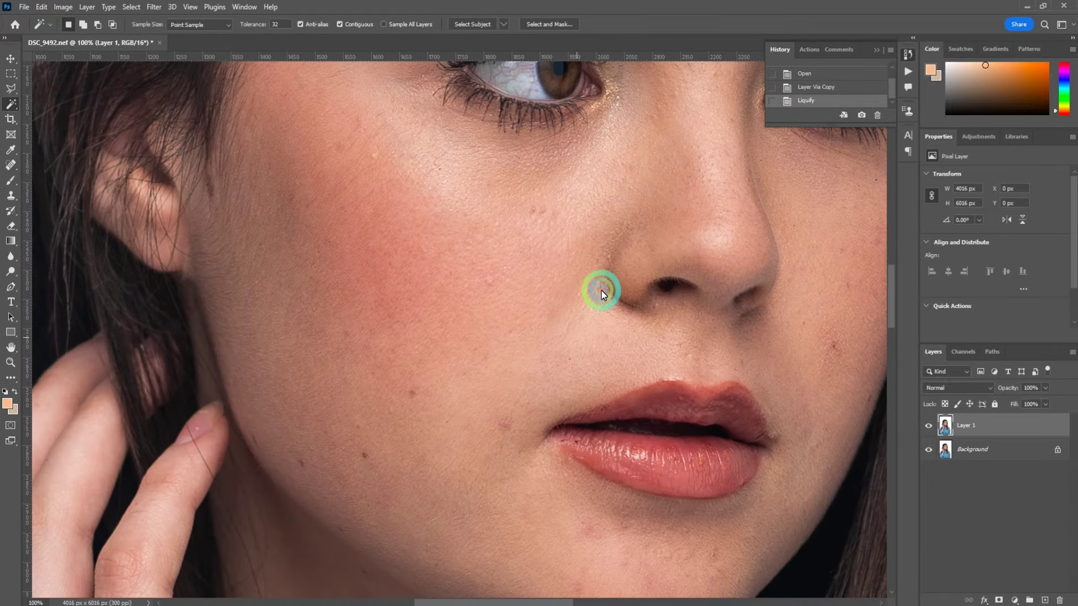
drag(601, 291, 382, 325)
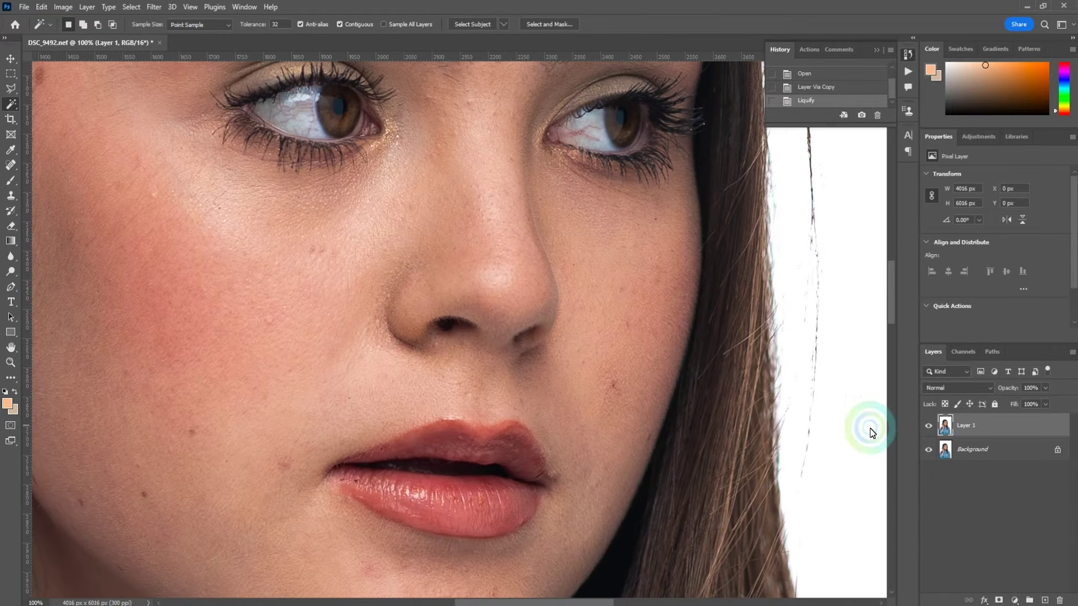
Step: Duplicate Layer 1 with Ctrl+J, hide Layer 1 copy, and select Layer 1
click(940, 426)
key(ctrl+j)
click(929, 427)
click(943, 446)
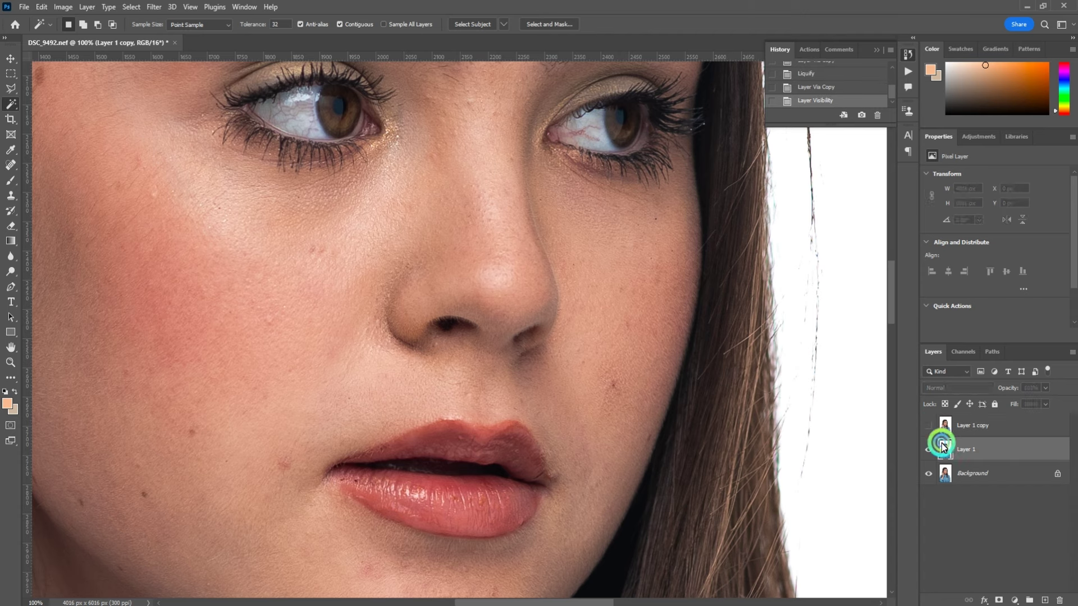
click(154, 7)
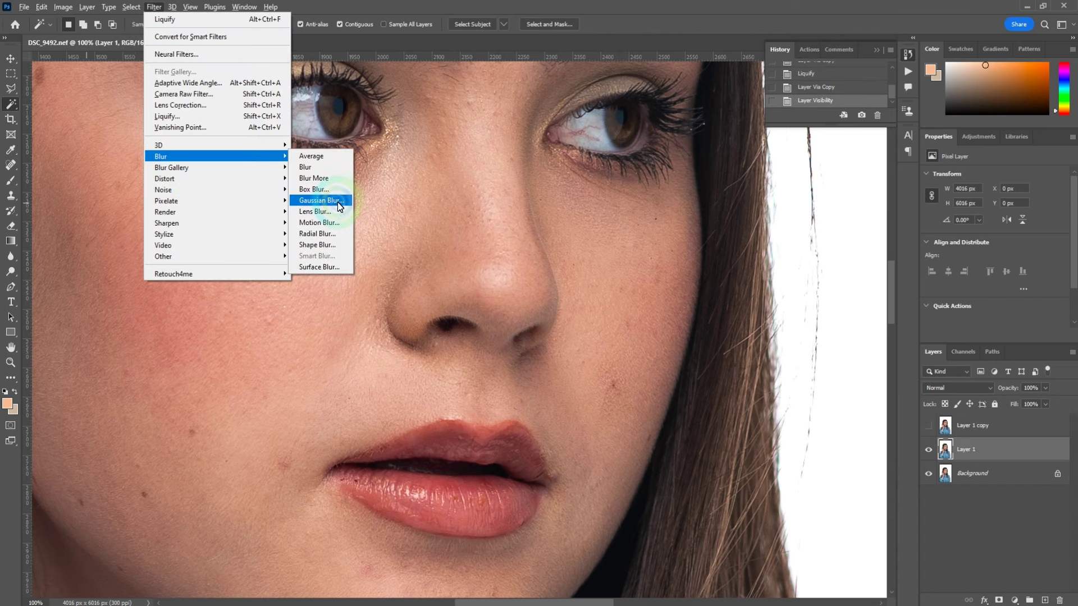
Step: Open Gaussian Blur on Layer 1 and preview the blur against the sharp original
click(332, 200)
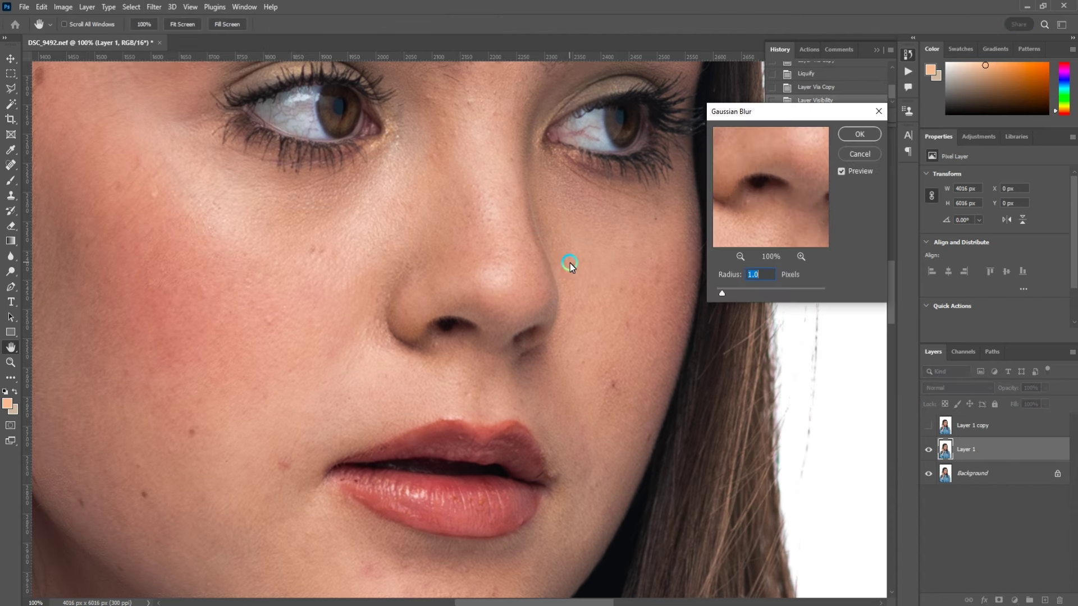
text(20)
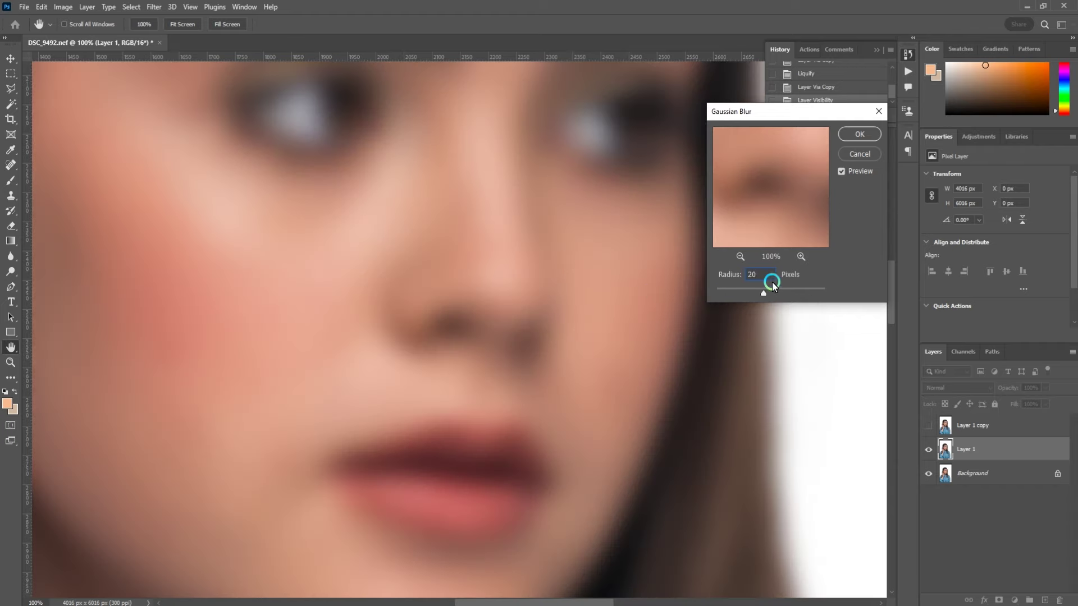
text(12)
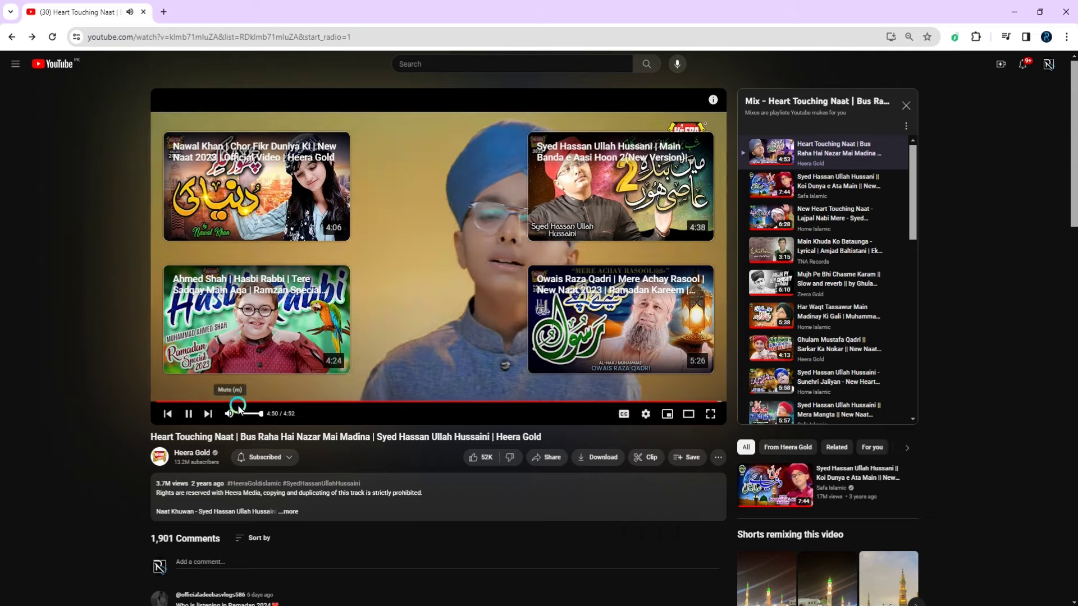
click(188, 402)
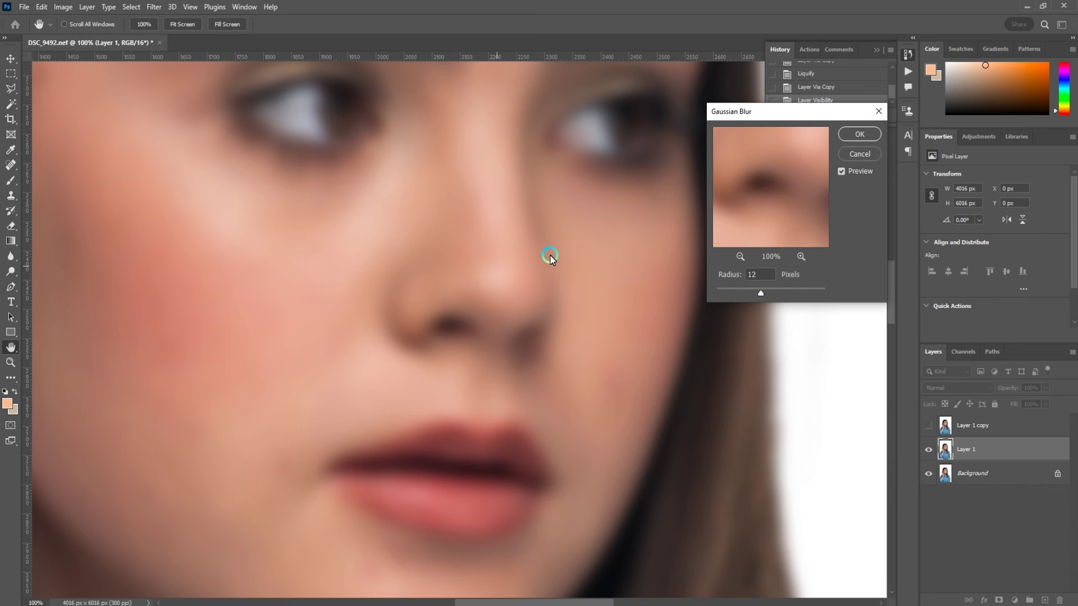
scroll(570, 209, down, 2)
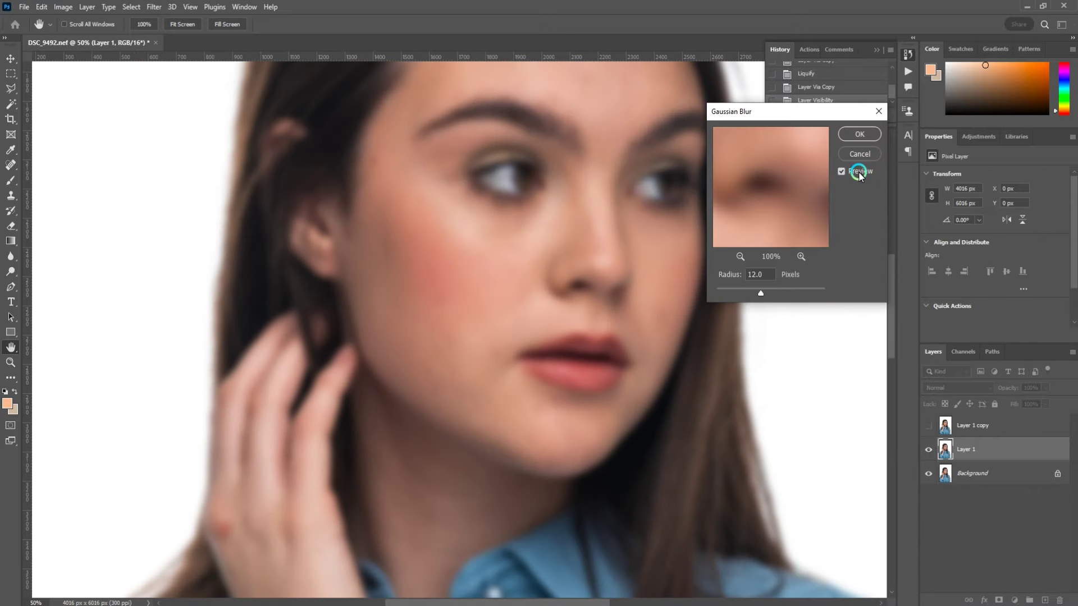
click(859, 174)
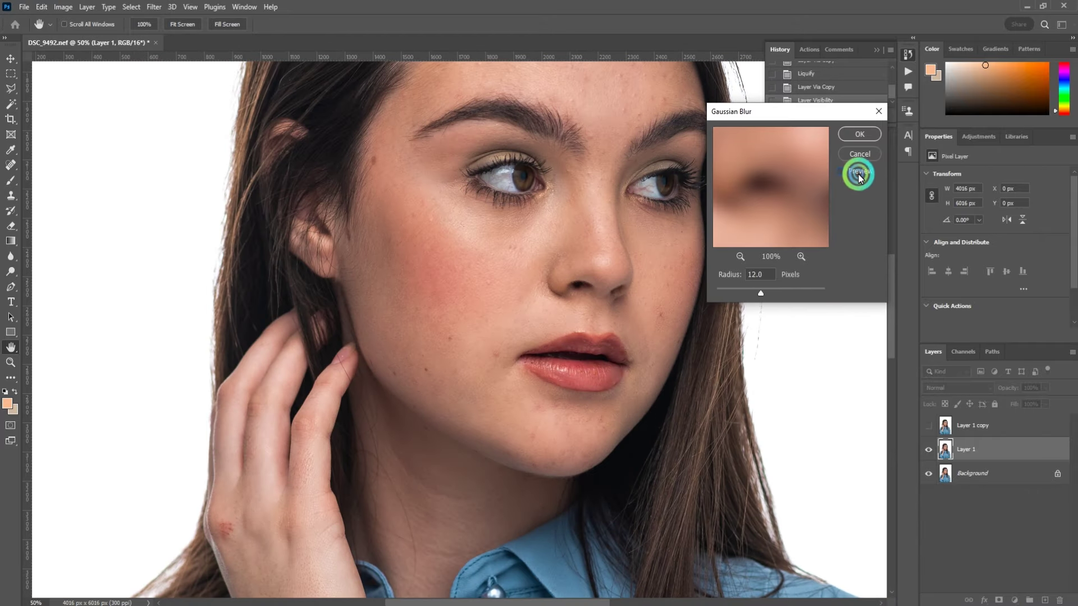
key(ctrl+1)
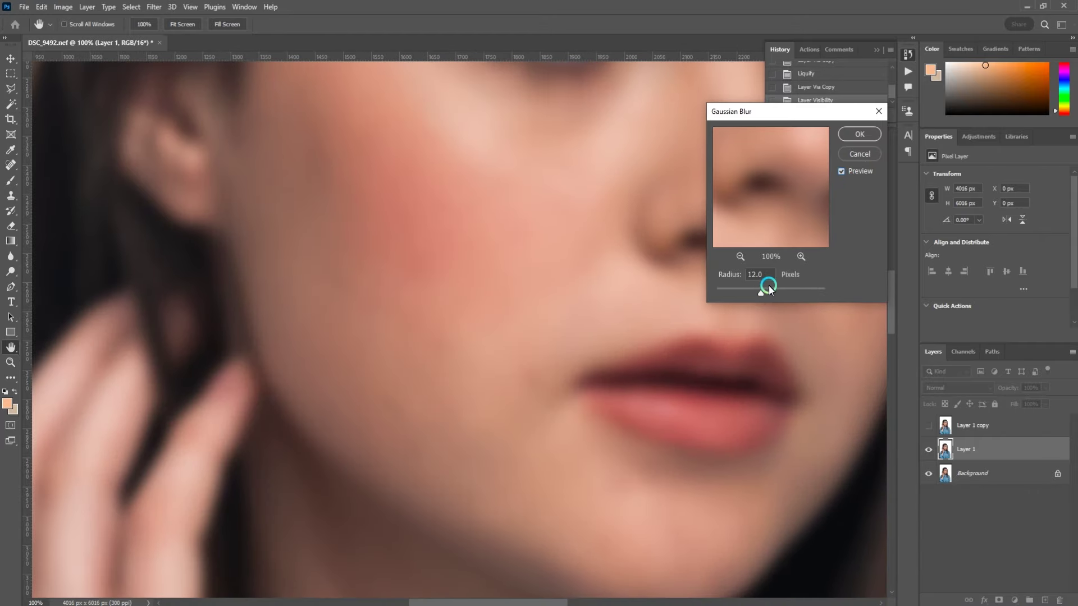
Step: Apply a 12-pixel Gaussian Blur radius, then show and select Layer 1 copy
double_click(754, 274)
text(1)
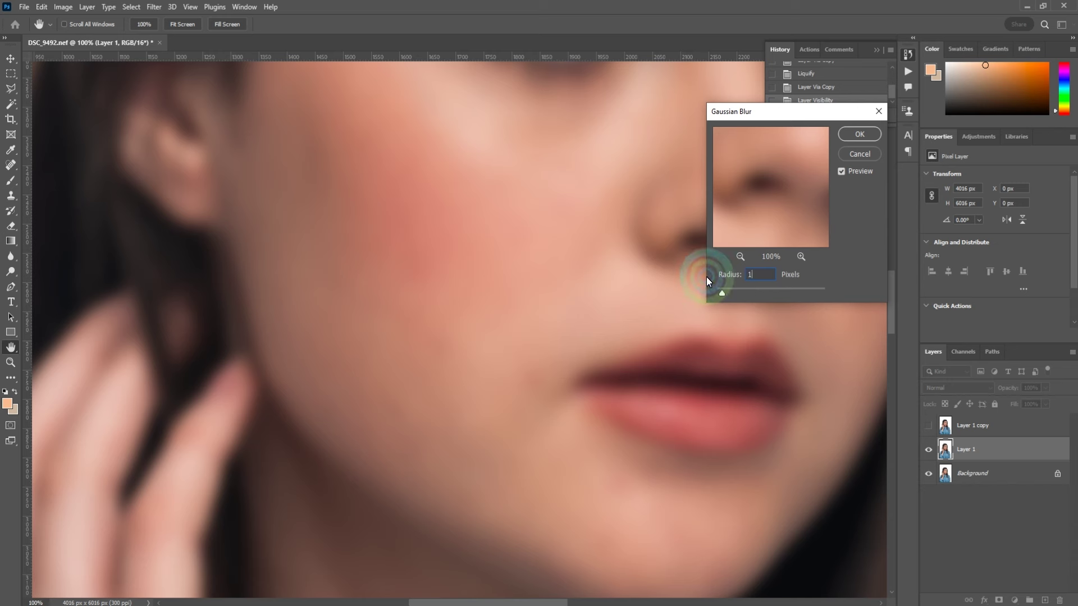
text(0)
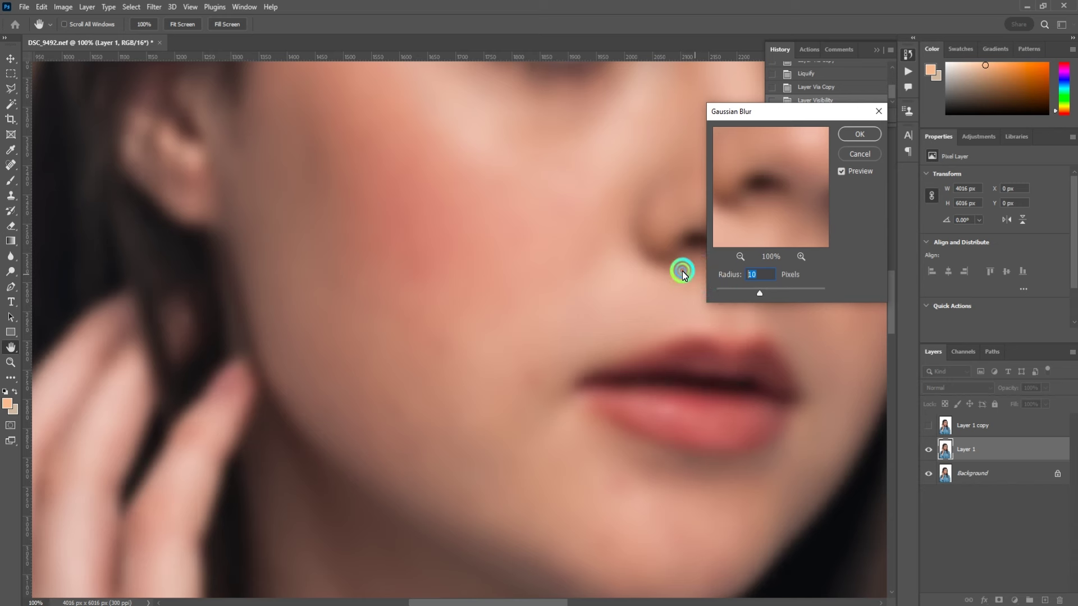
text(12)
key(Return)
click(980, 427)
click(928, 425)
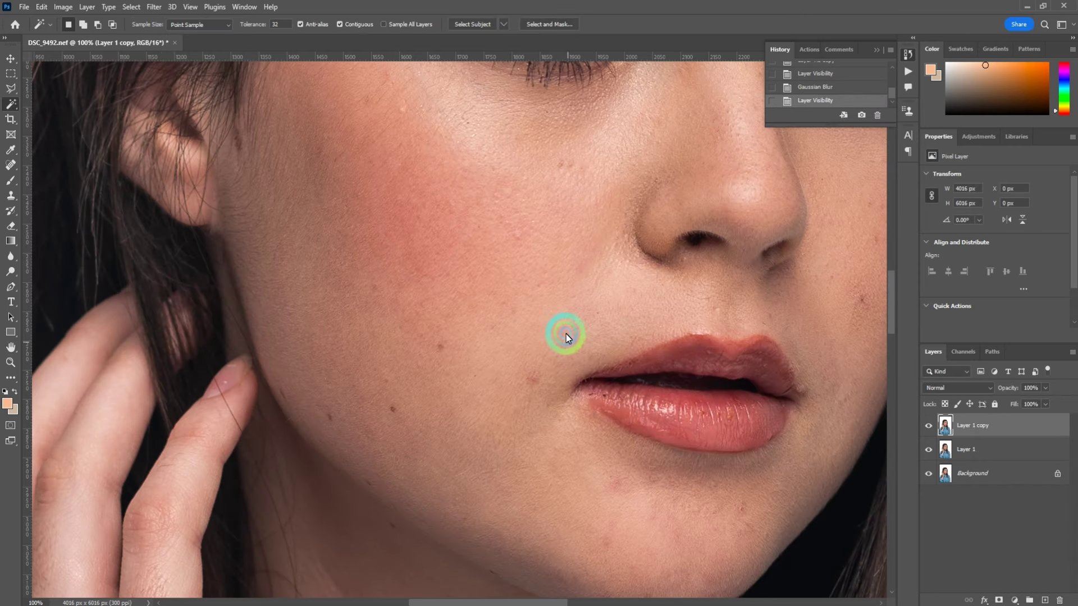
Step: Apply Image onto Layer 1 copy using Layer 1 as source, Subtract blending, scale 2, offset 128
key(alt+i)
key(y)
click(493, 225)
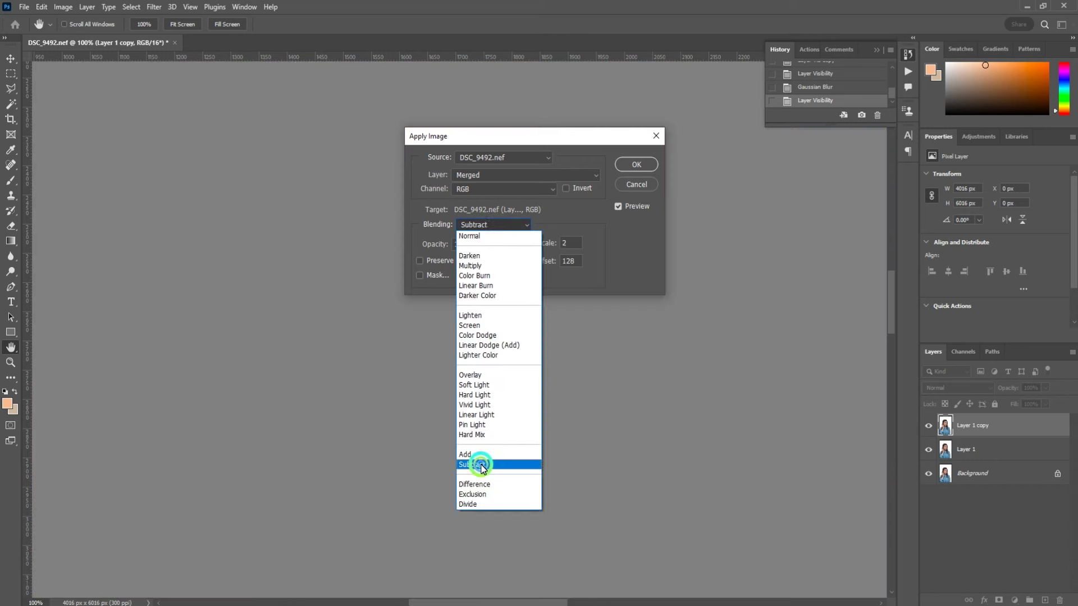
click(481, 465)
click(494, 175)
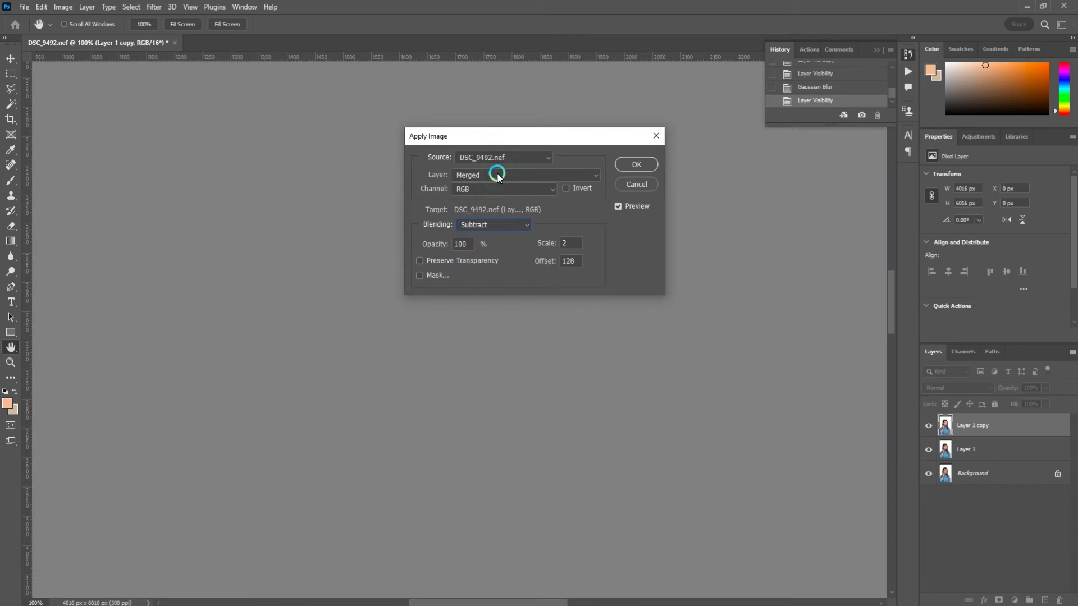
click(473, 223)
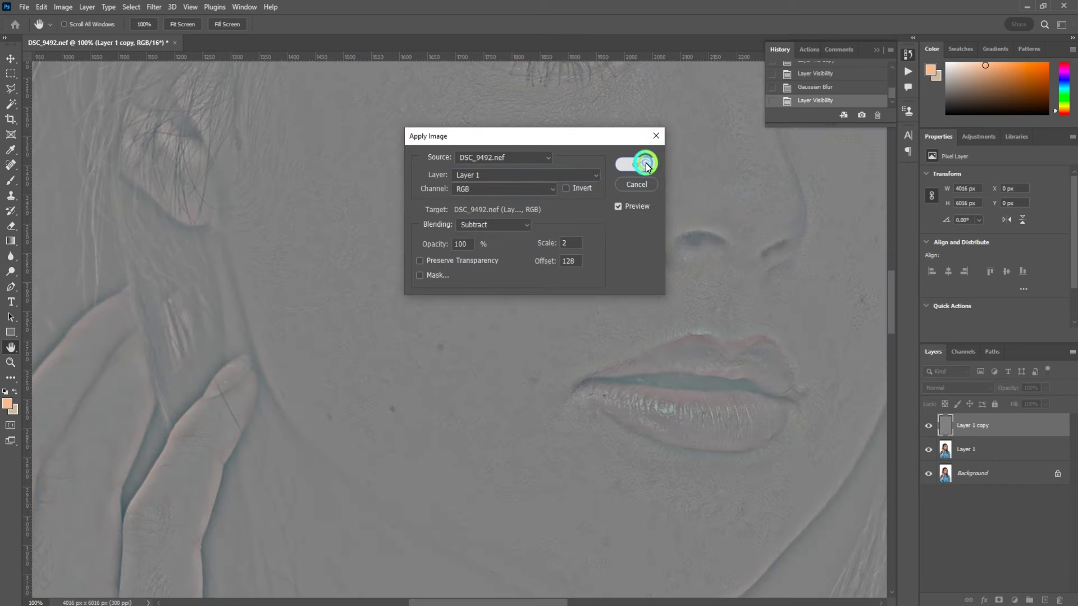
click(636, 164)
key(w)
click(960, 387)
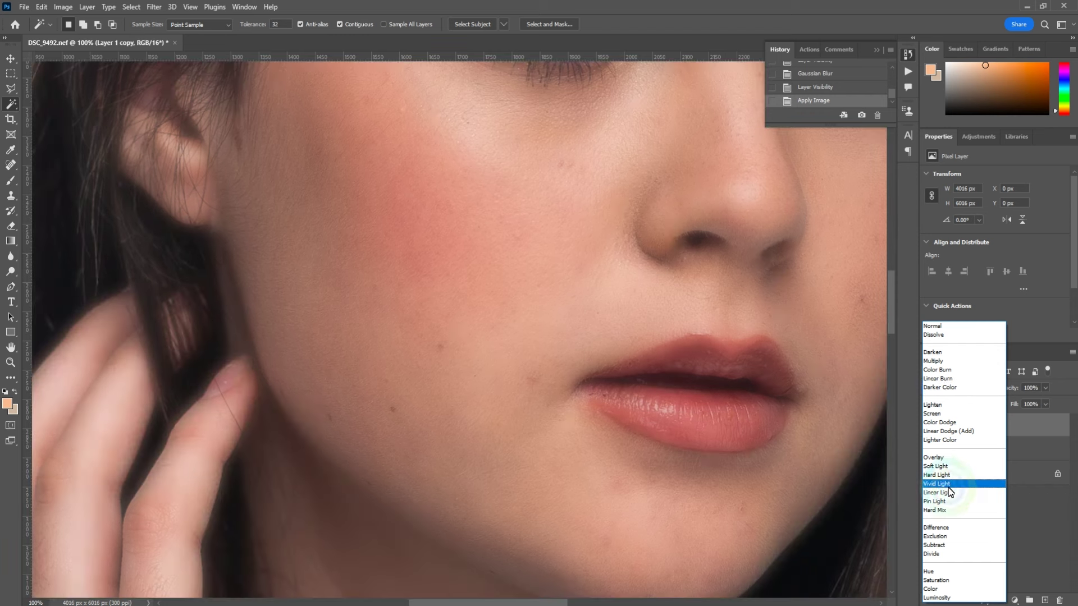
Step: Set Layer 1 copy to Linear Light, hide it, and select the blurred Layer 1
click(942, 474)
click(929, 425)
click(962, 449)
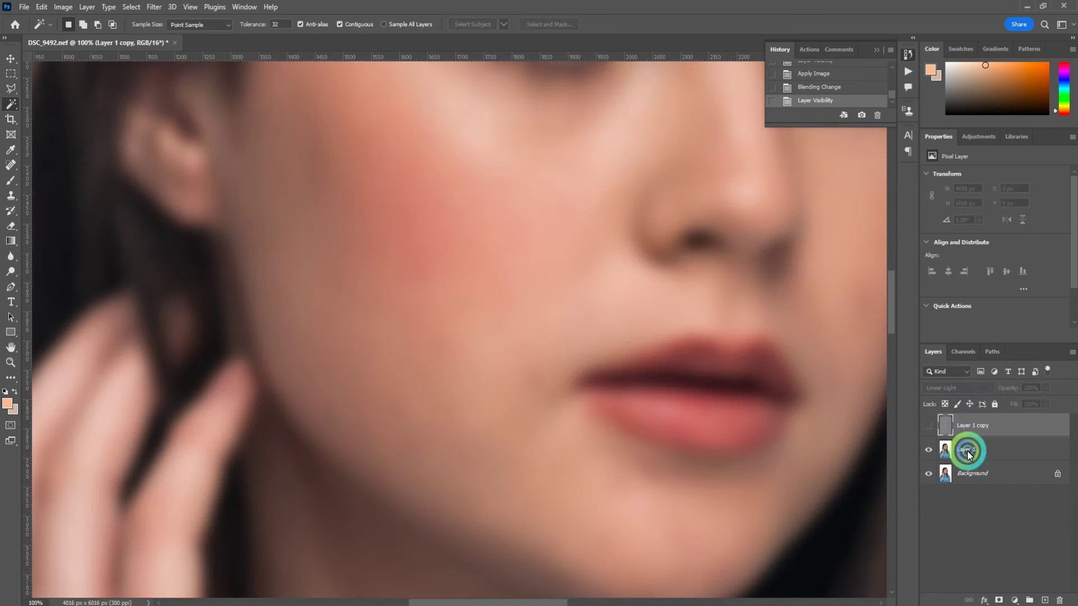
Step: Add a Black & White adjustment layer with Reds at -137 and 70% fill
click(1023, 599)
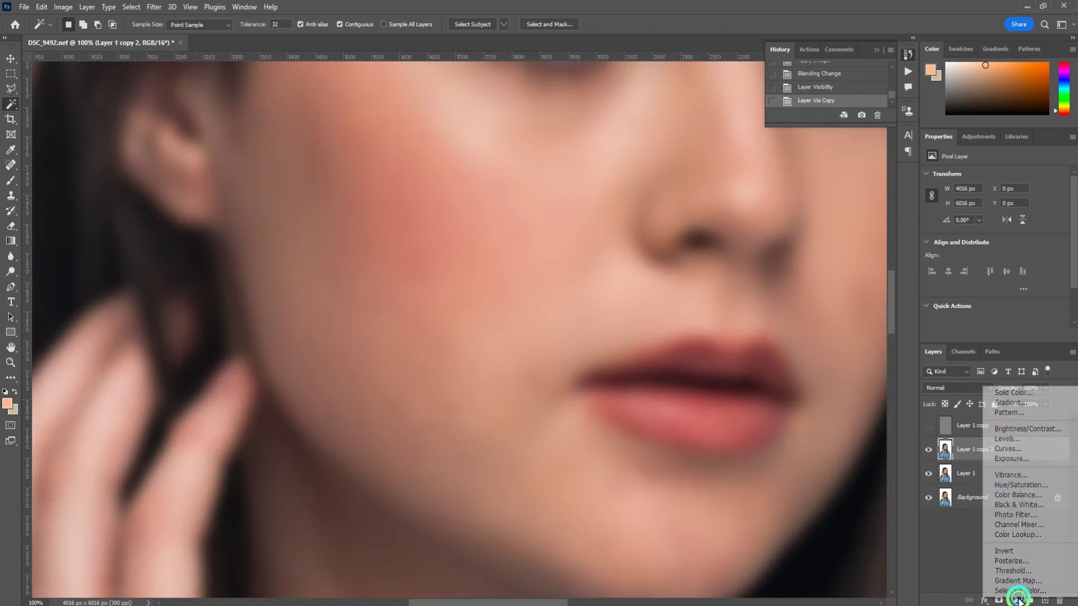
click(1038, 505)
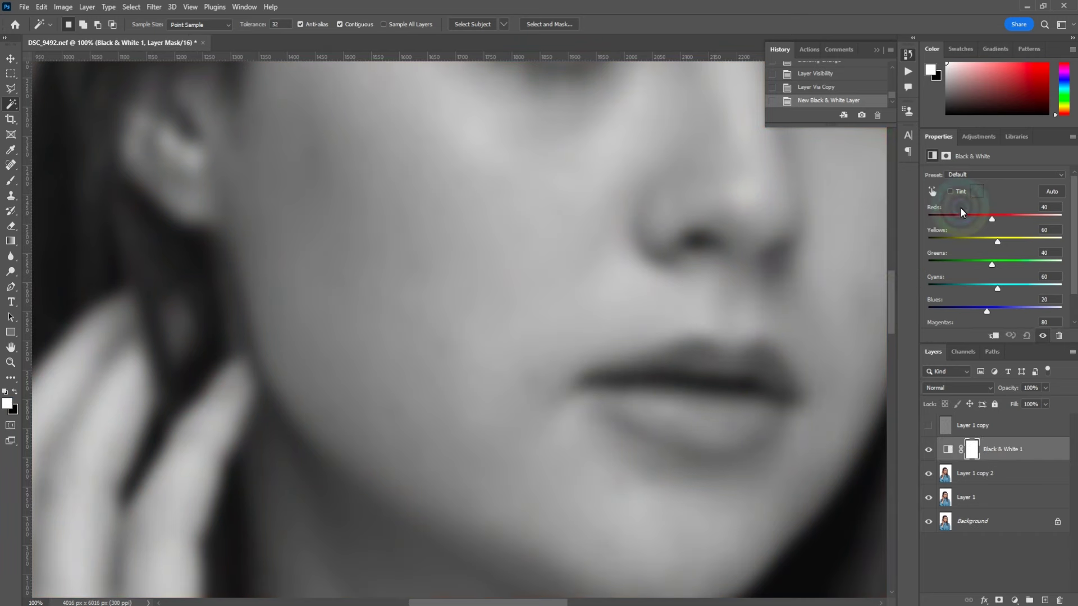
drag(944, 215, 933, 218)
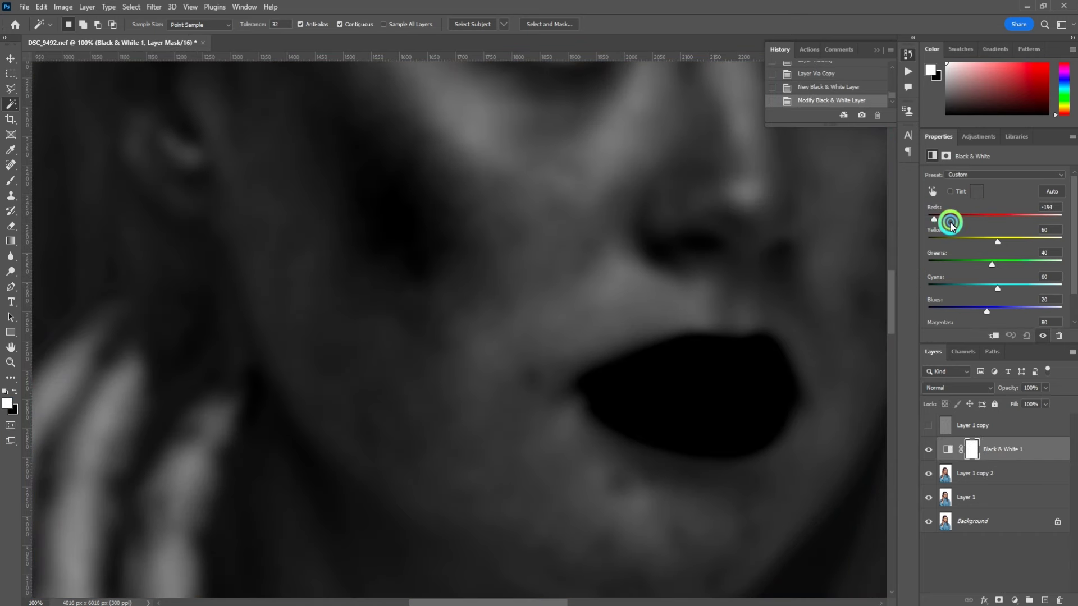
click(950, 223)
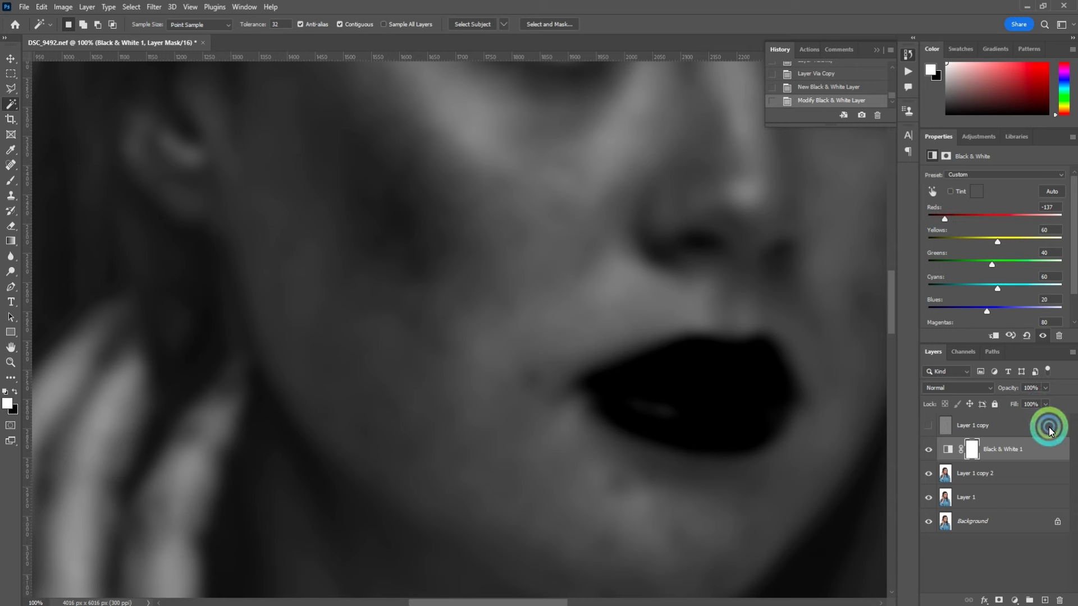
click(1046, 404)
click(1030, 420)
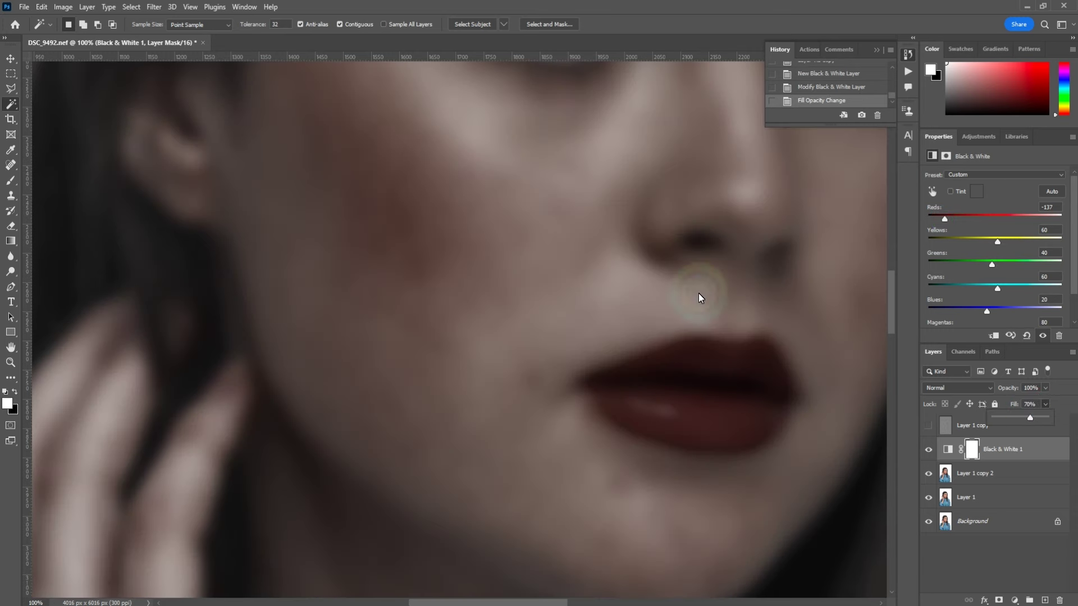
drag(702, 298, 529, 568)
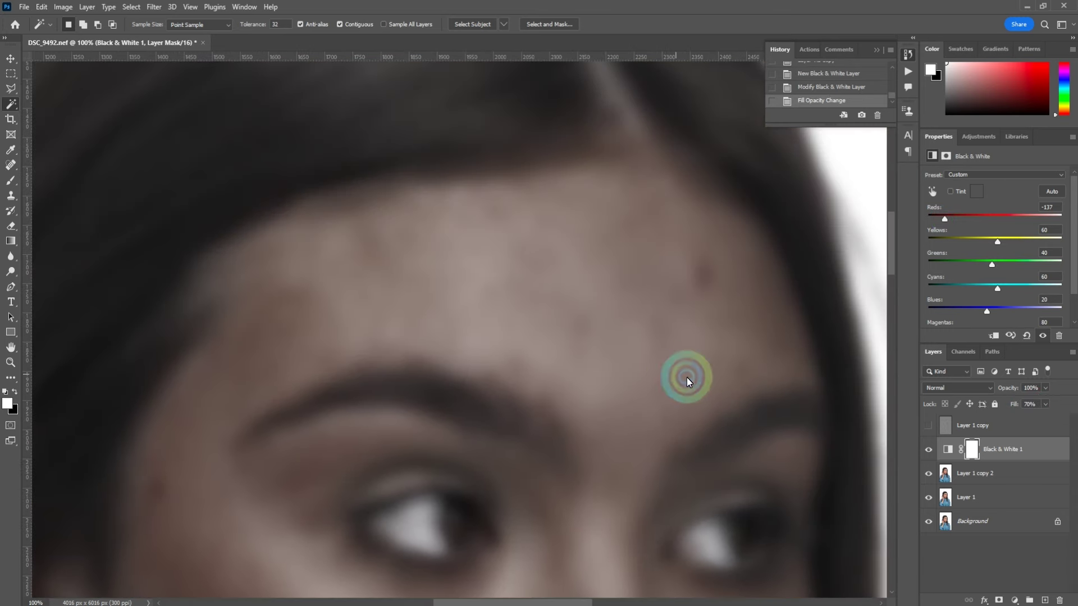
click(948, 474)
Step: Switch to the Mixer Brush and blend the forehead skin on Layer 1 copy 2
scroll(635, 413, down, 2)
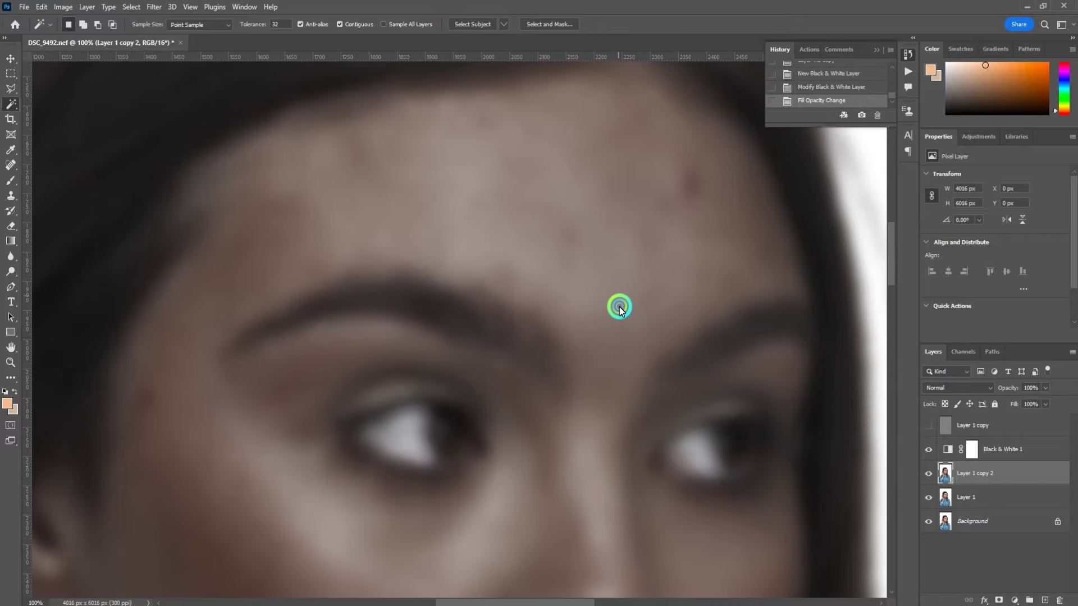
scroll(584, 380, down, 3)
scroll(628, 173, down, 3)
scroll(533, 510, up, 5)
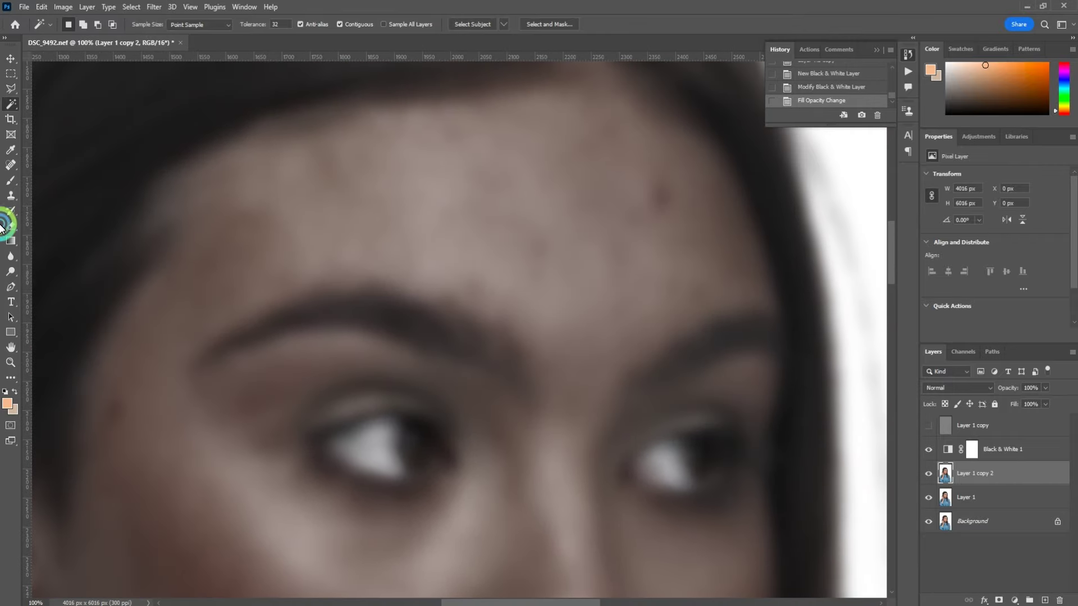
click(11, 257)
click(9, 183)
scroll(437, 235, up, 3)
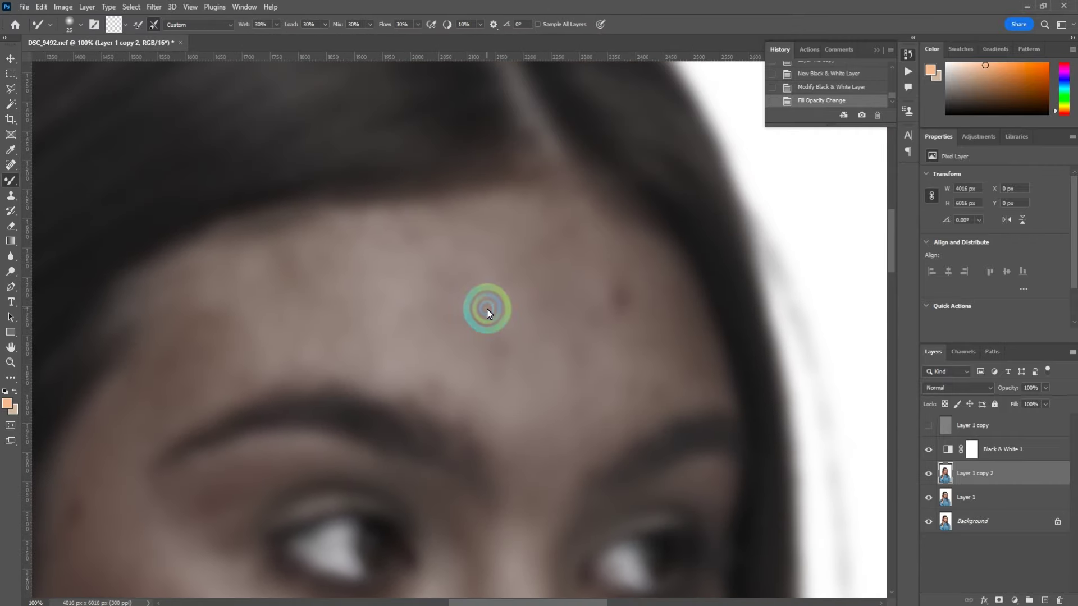
mouse_move(520, 406)
mouse_down()
mouse_move(508, 379)
mouse_move(517, 416)
mouse_move(553, 331)
mouse_move(528, 316)
mouse_up()
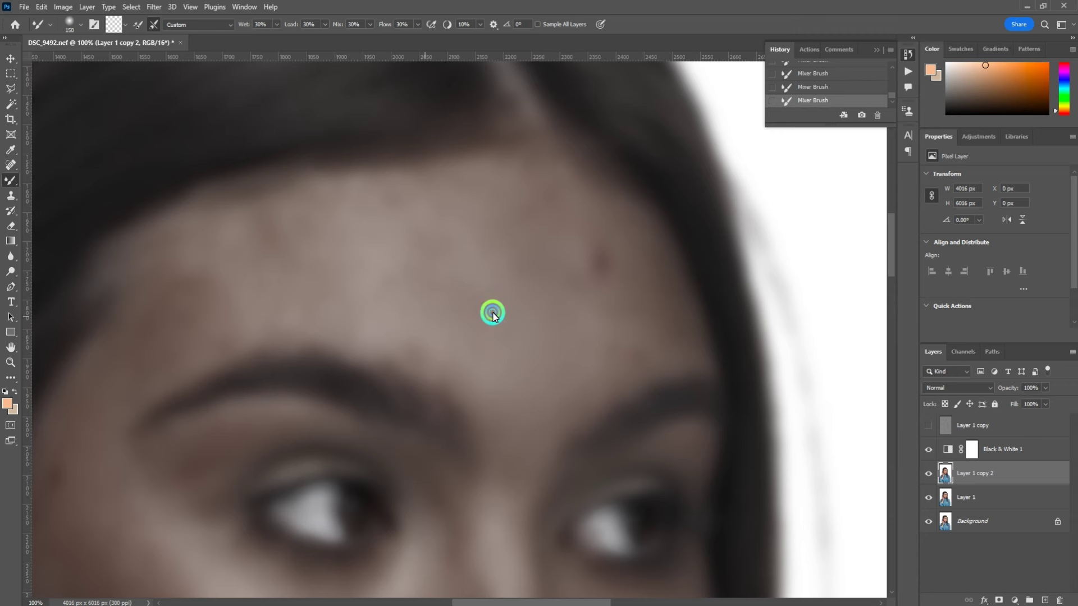
Step: Adjust the brush size and blend the skin tones across the forehead
scroll(609, 371, up, 2)
key(bracketright)
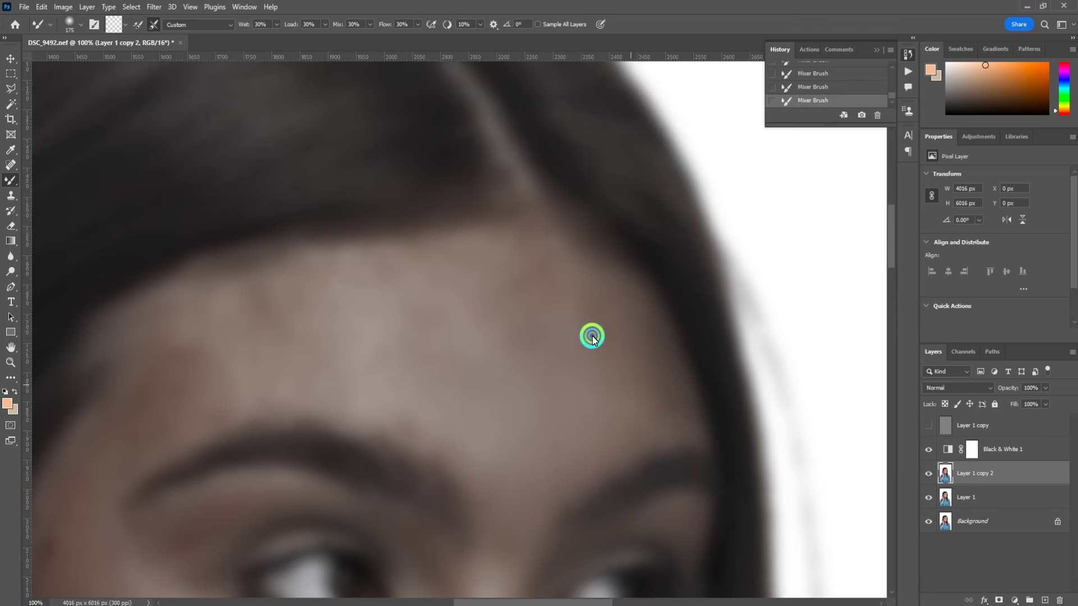
scroll(637, 323, left, 3)
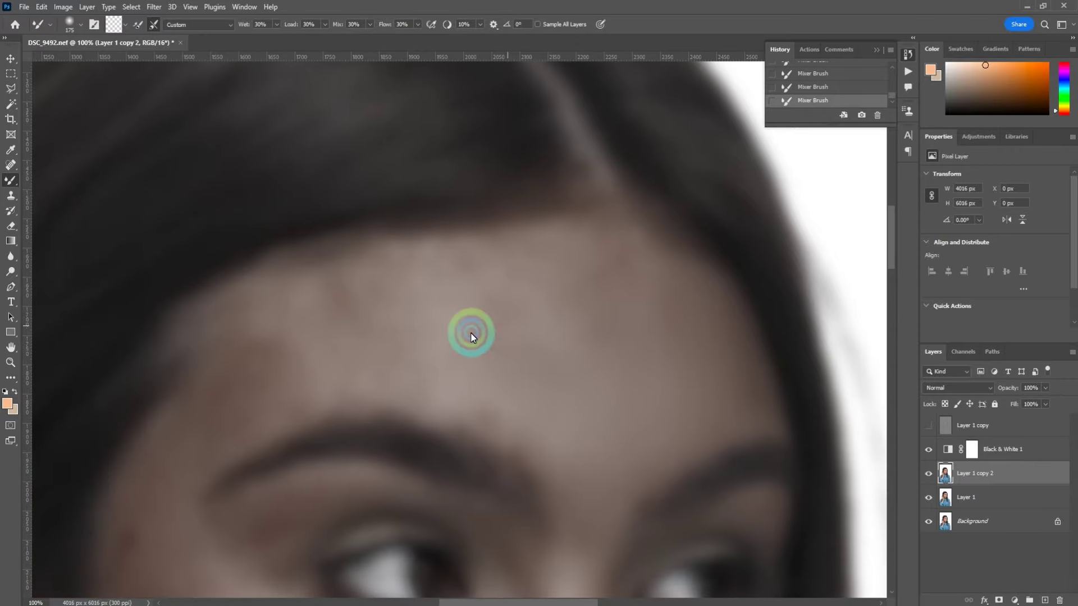
key(bracketright)
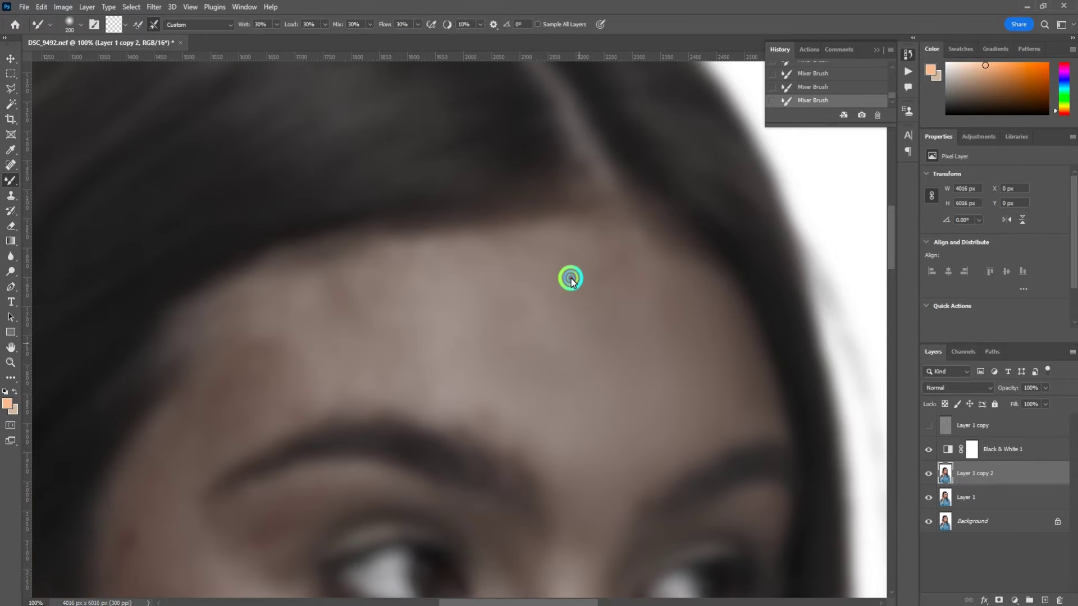
key(bracketleft)
key(bracketleft)
drag(480, 402, 522, 357)
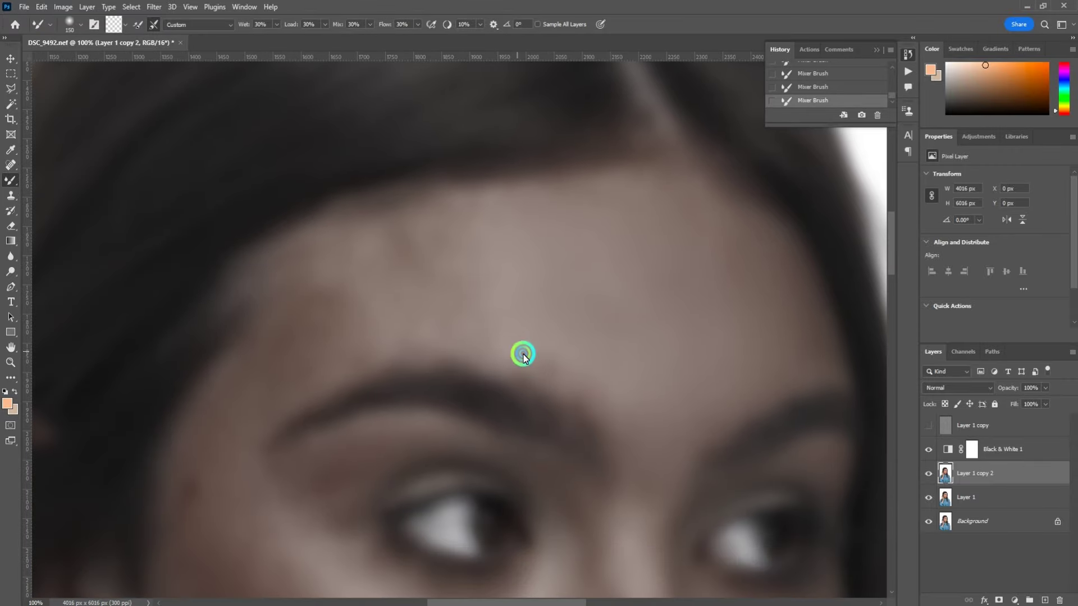
scroll(522, 356, left, 3)
key(bracketright)
key(bracketright)
key(bracketright)
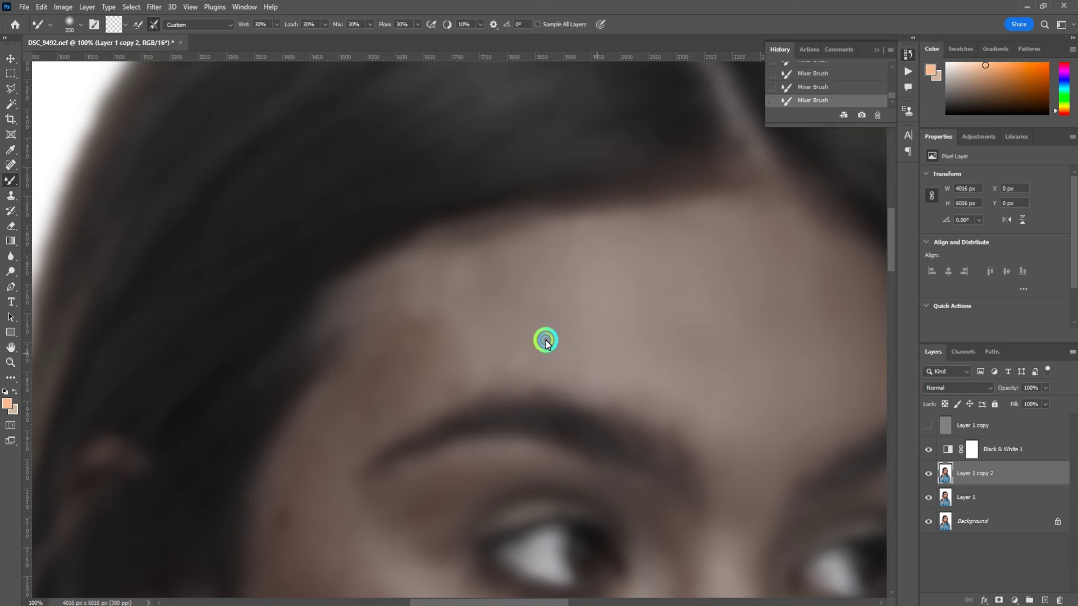
scroll(679, 258, right, 4)
key(bracketleft)
key(bracketleft)
scroll(681, 347, right, 2)
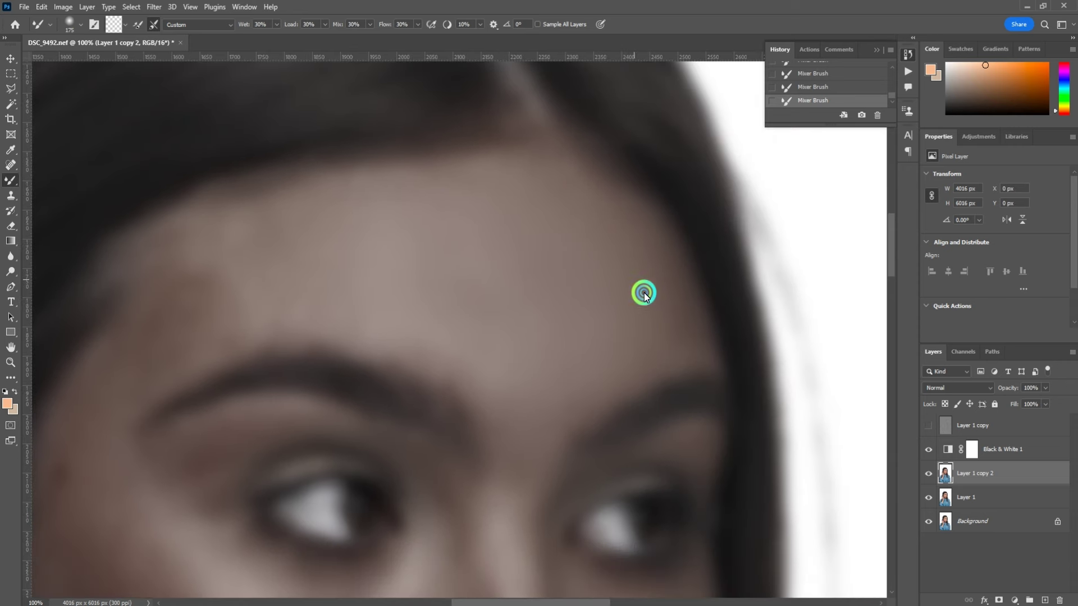
scroll(643, 293, left, 5)
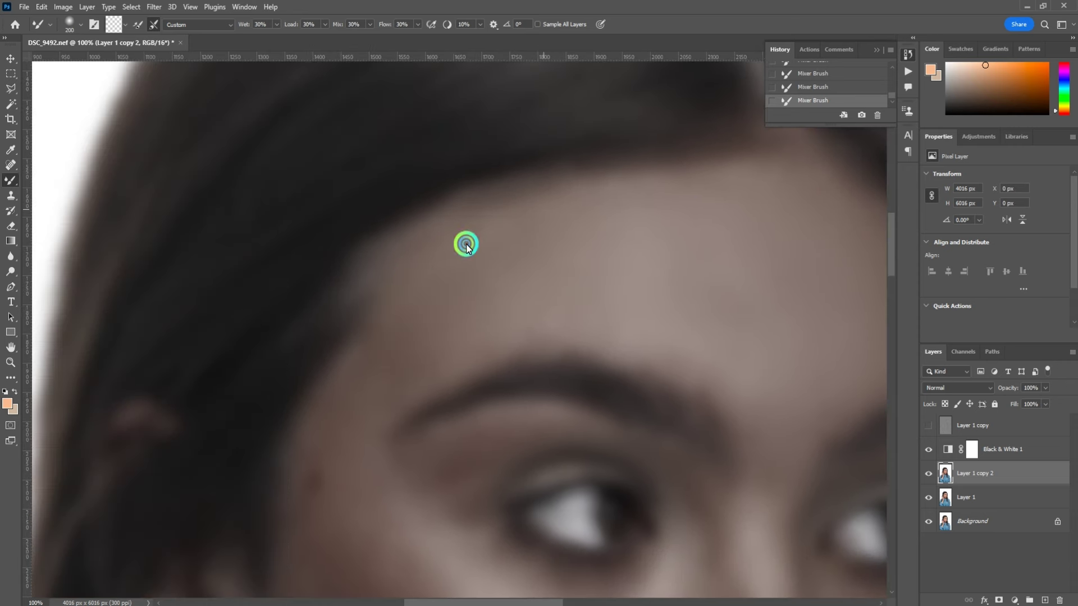
Step: Resize the Mixer Brush for the temple and the area beside the nose
scroll(382, 361, down, 2)
scroll(375, 322, down, 3)
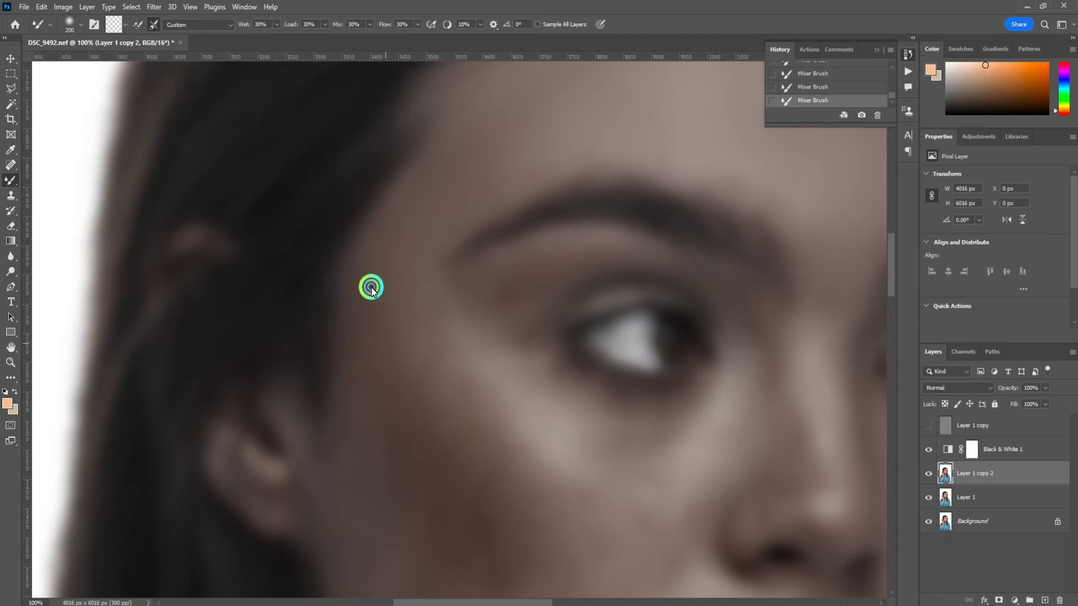
scroll(375, 309, up, 4)
key(bracketright)
key(bracketright)
scroll(512, 277, right, 6)
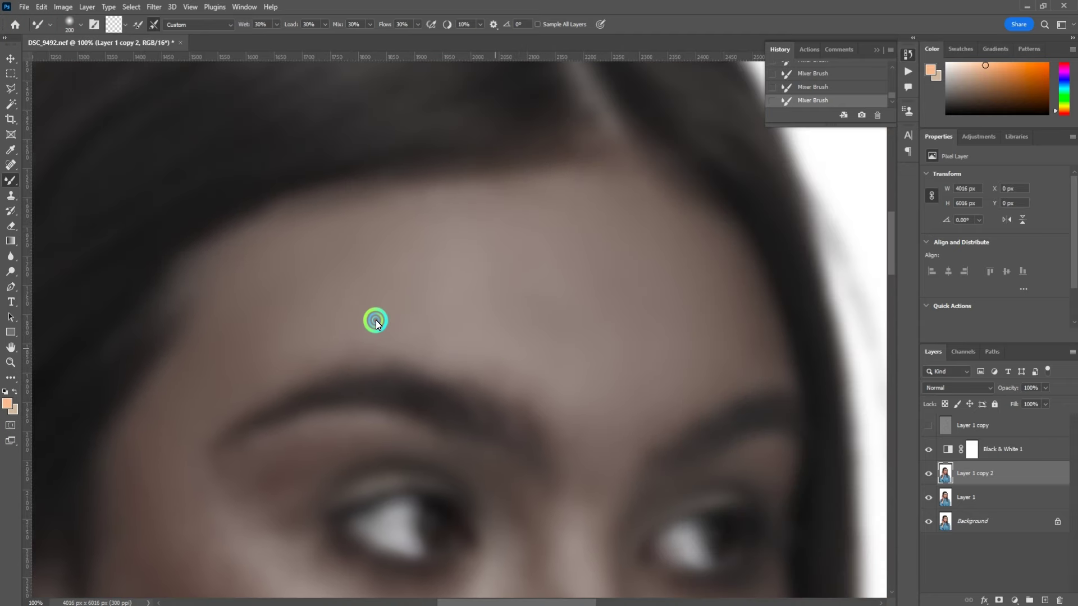
scroll(372, 317, right, 3)
key(bracketleft)
key(bracketleft)
scroll(487, 270, down, 6)
scroll(561, 292, left, 3)
scroll(611, 315, right, 2)
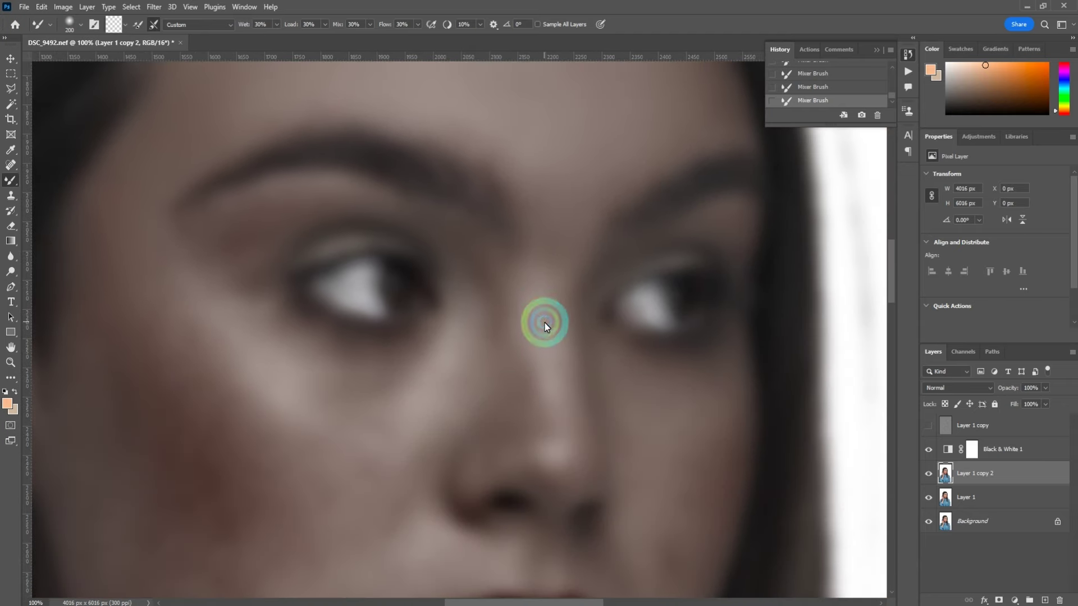
scroll(501, 270, down, 5)
scroll(502, 270, right, 4)
key(bracketleft)
key(bracketleft)
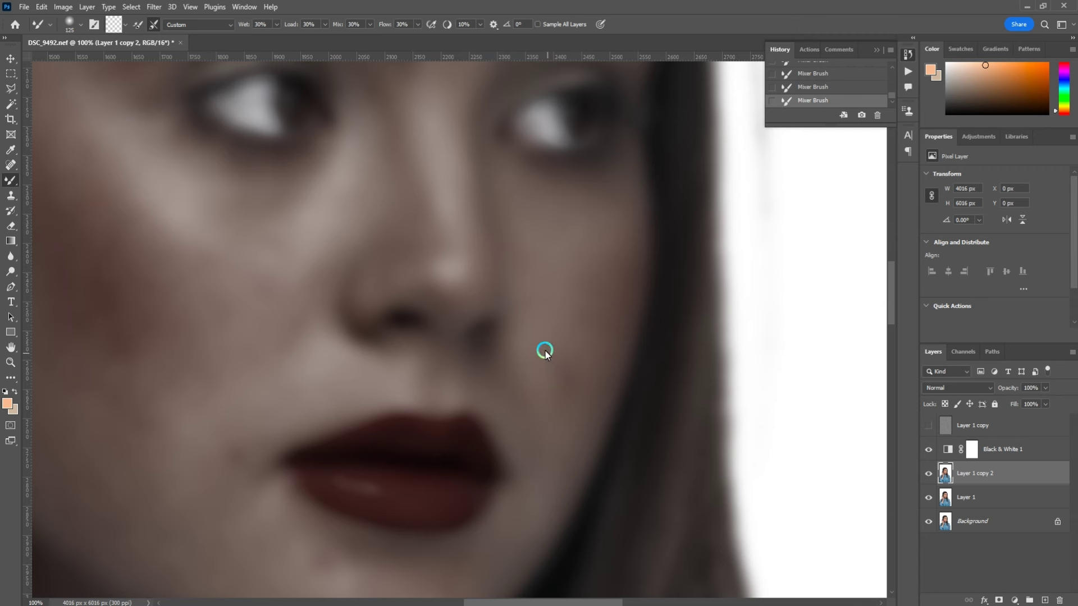
Step: Raise Black & White 1's fill to show the photo in grayscale, then reselect Layer 1 copy 2
click(999, 449)
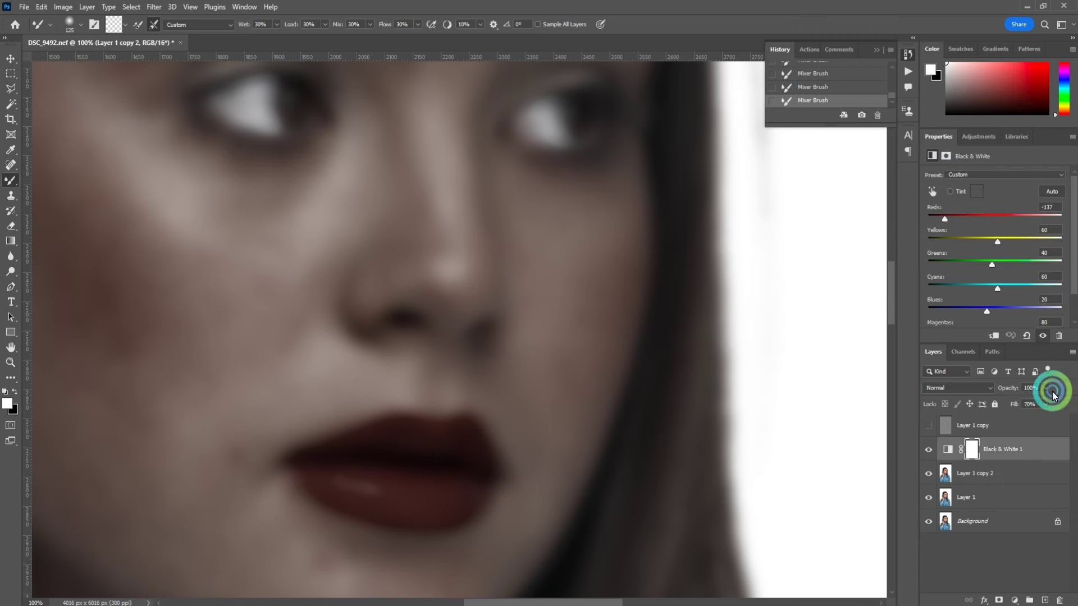
drag(1045, 404, 1061, 425)
click(988, 473)
Step: Blend the skin tones beside the nose and around the chin with the Mixer Brush
scroll(558, 339, up, 2)
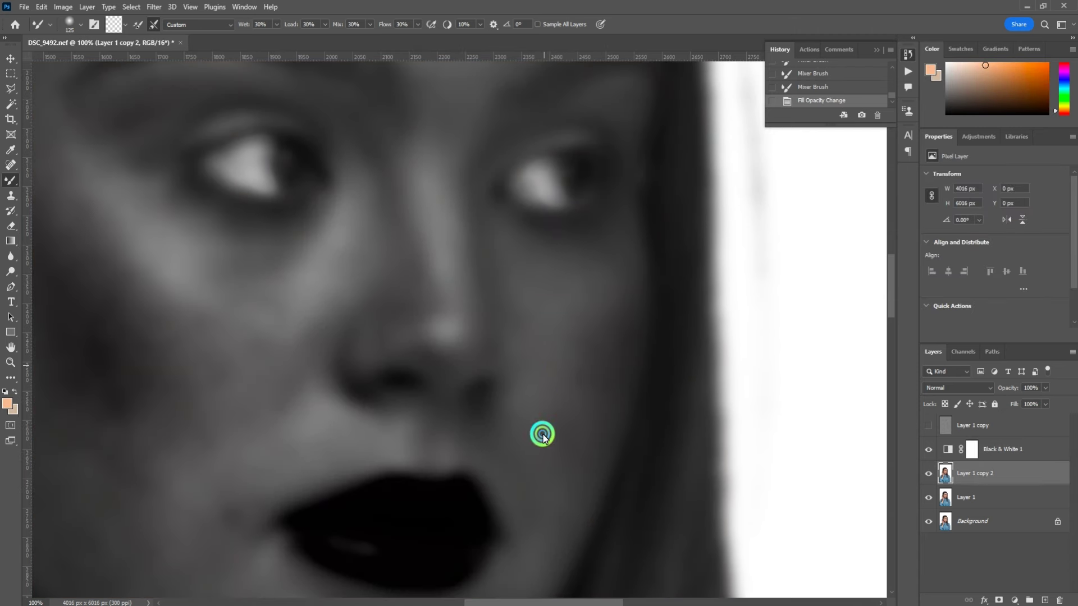
drag(558, 339, 555, 399)
key(bracketright)
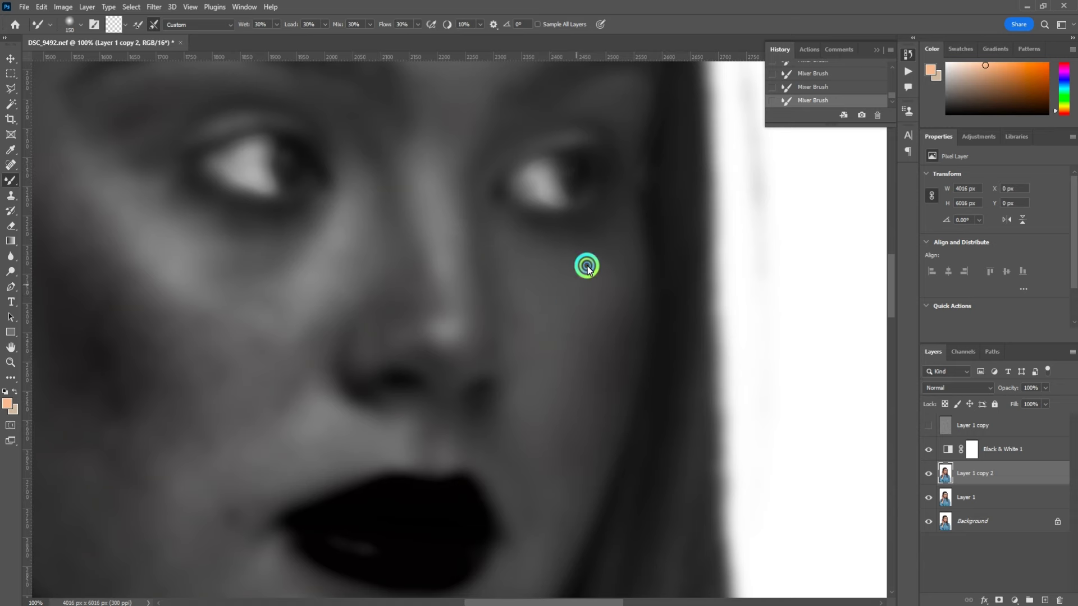
scroll(517, 452, down, 4)
key(bracketleft)
key(bracketleft)
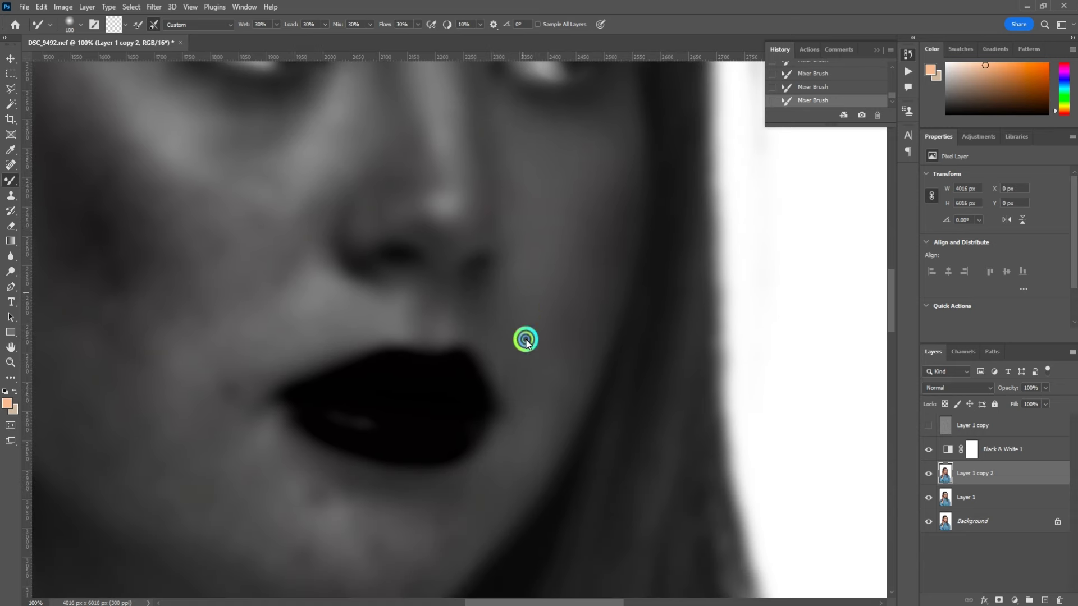
key(bracketright)
key(bracketright)
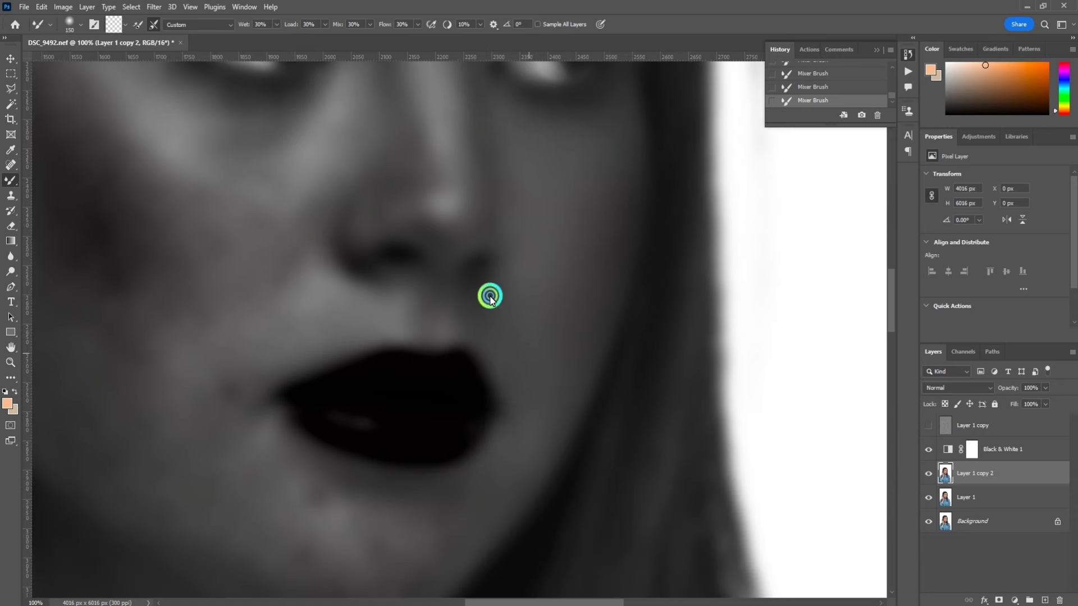
scroll(494, 314, down, 6)
key(bracketleft)
key(bracketleft)
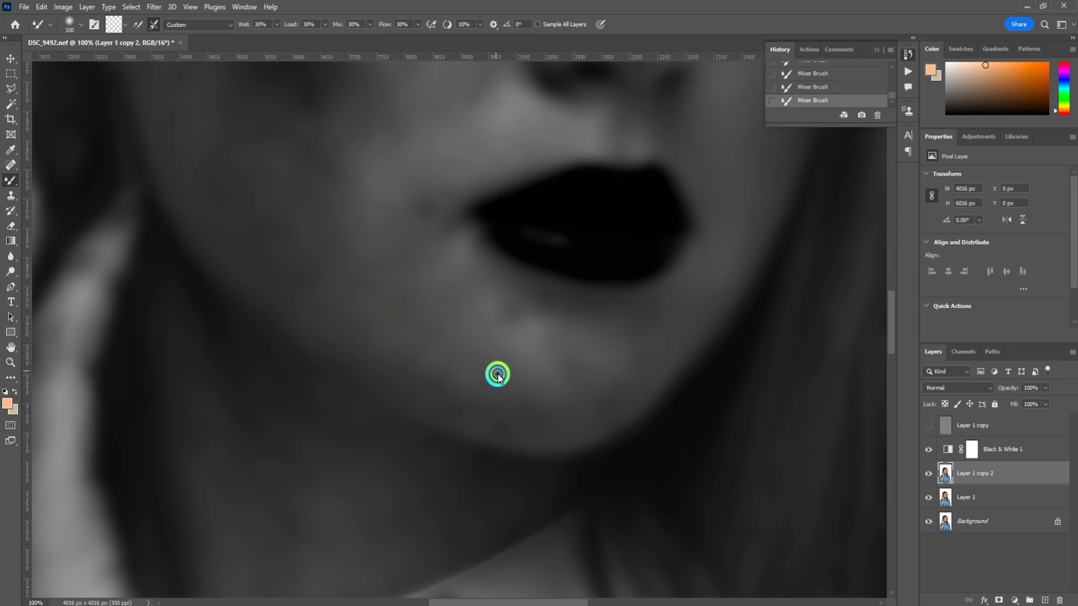
key(bracketright)
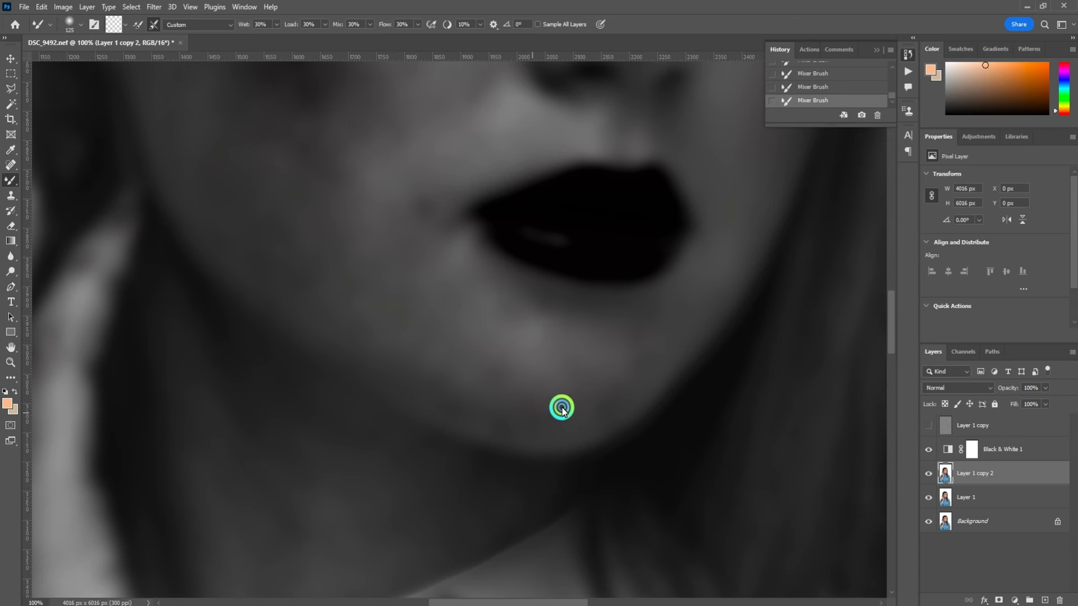
key(bracketright)
key(bracketright)
scroll(546, 357, right, 2)
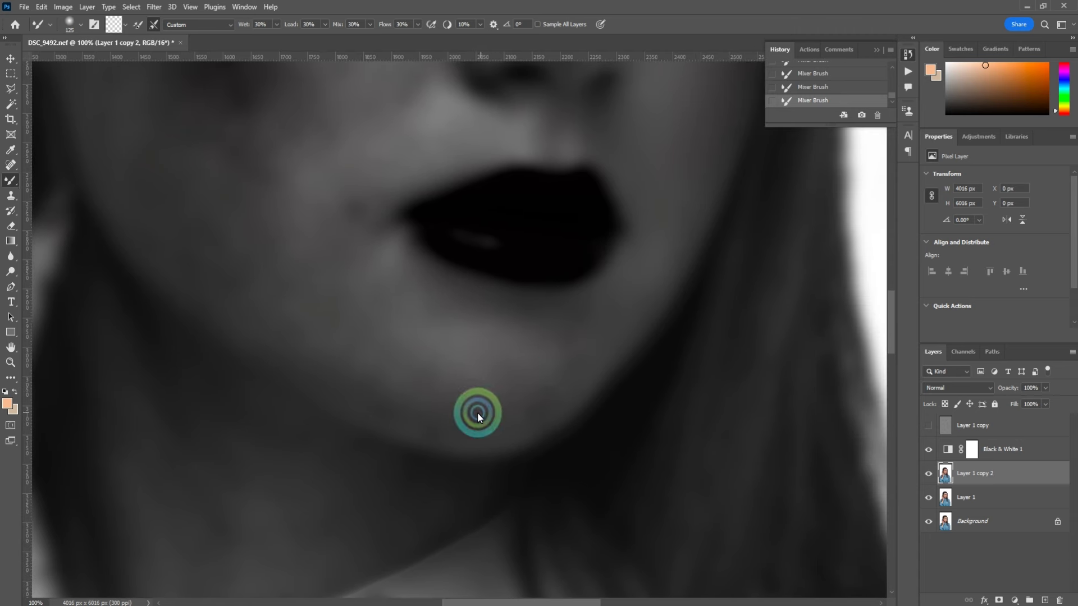
key(bracketleft)
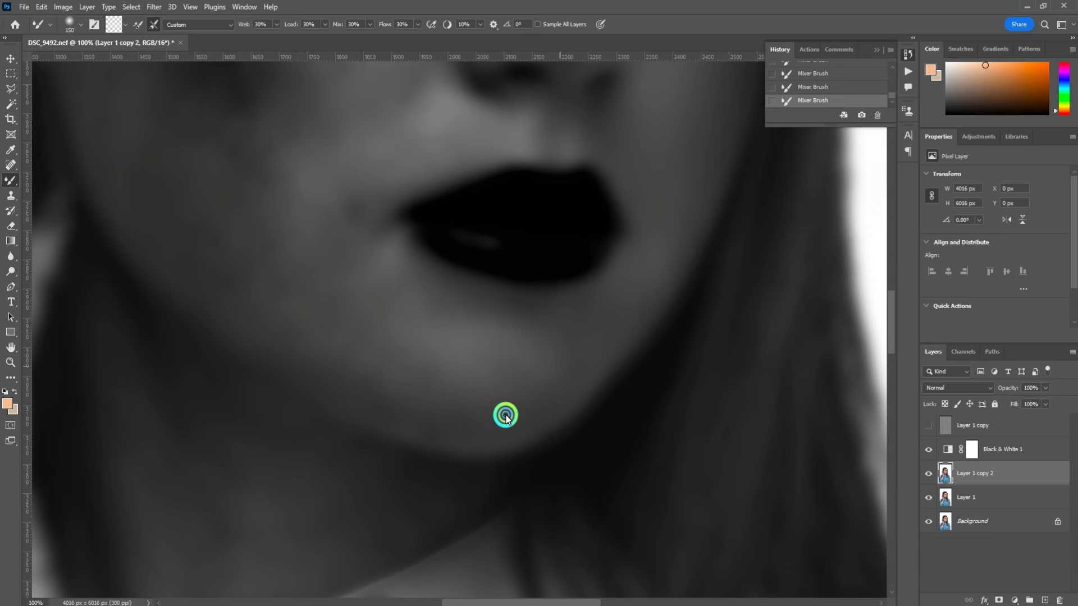
Step: Continue Mixer Brush blending across the cheek with a slightly larger brush
scroll(478, 375, up, 2)
scroll(477, 375, left, 2)
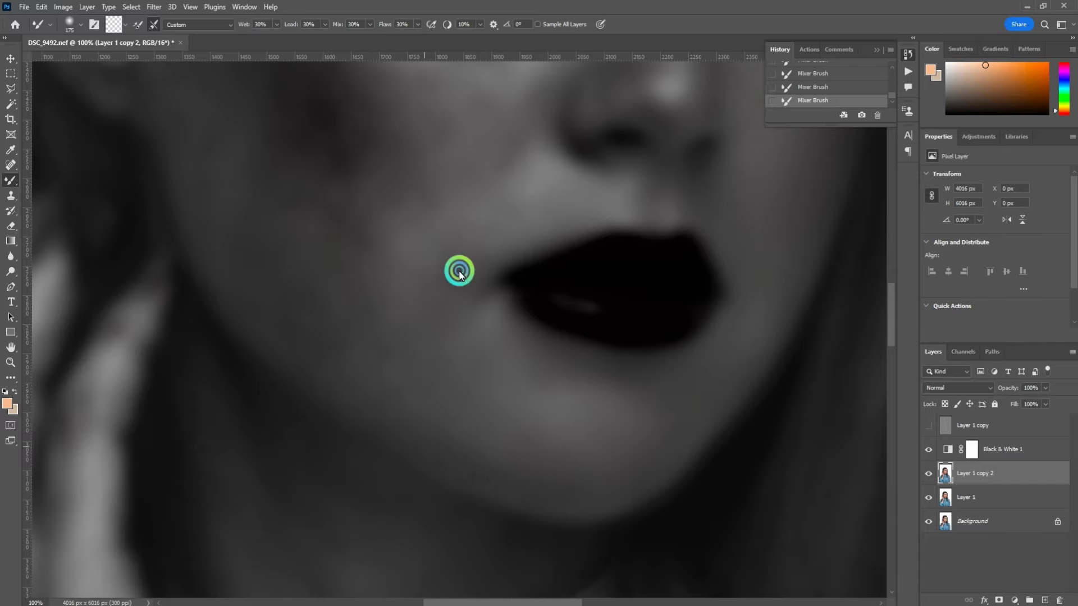
scroll(474, 354, up, 5)
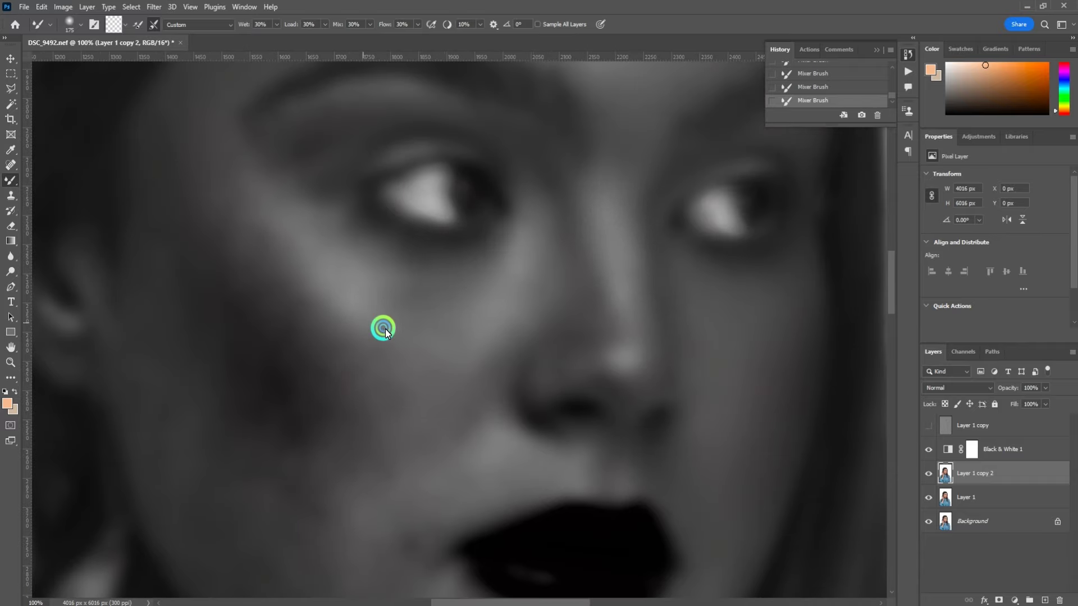
scroll(385, 331, left, 2)
scroll(505, 310, down, 2)
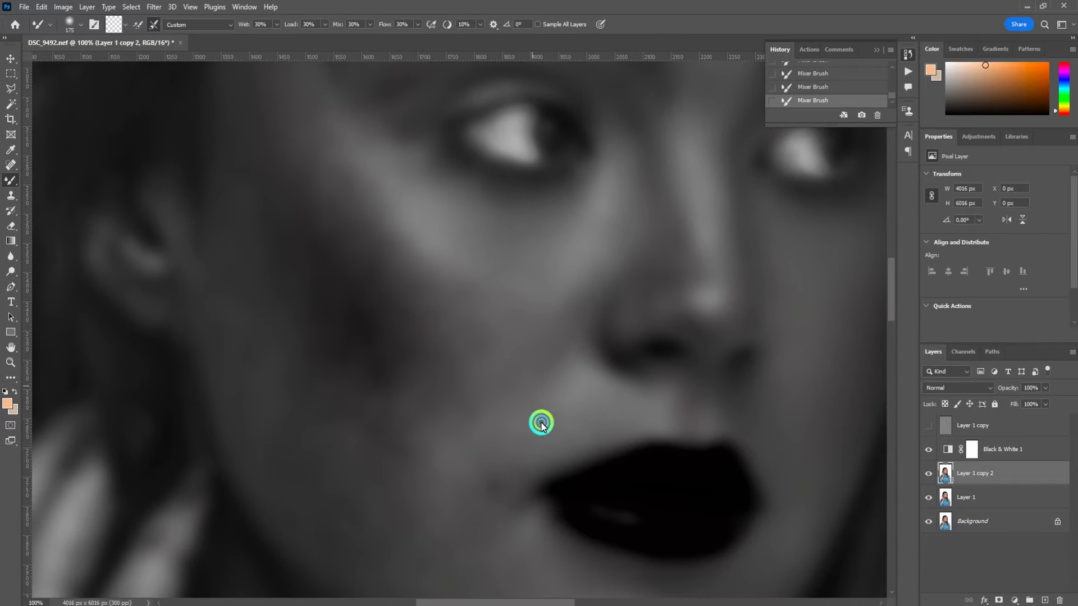
scroll(585, 380, up, 2)
scroll(501, 406, down, 4)
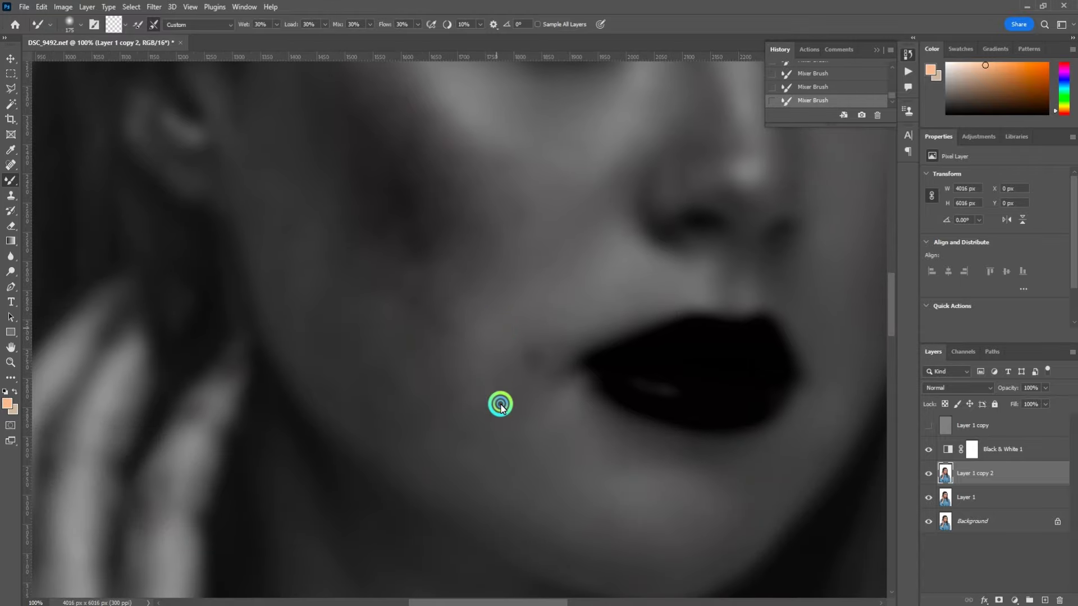
scroll(508, 398, left, 1)
key(bracketright)
key(bracketright)
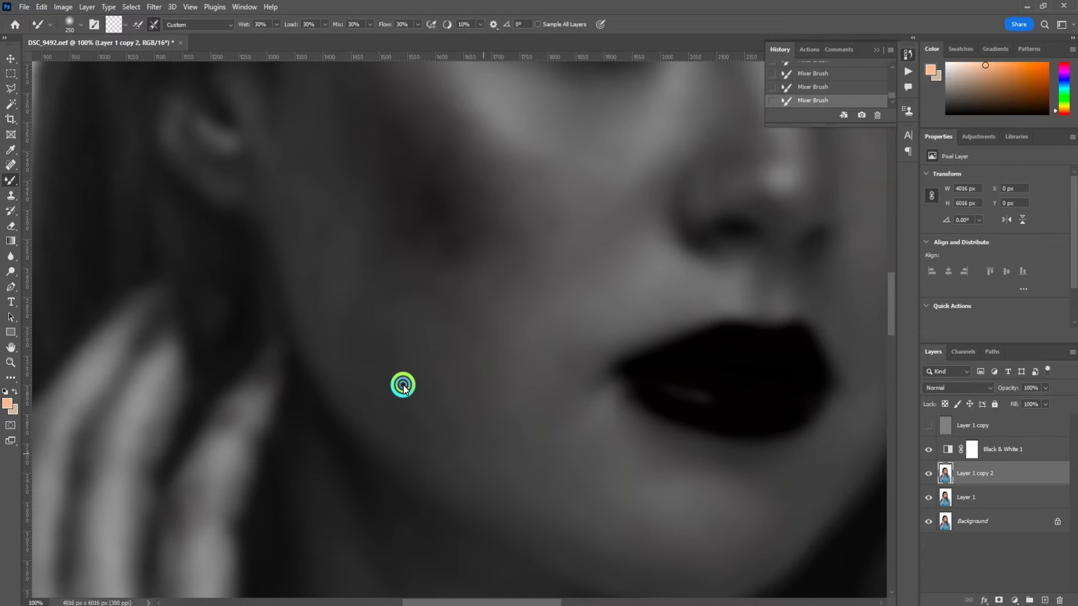
scroll(403, 387, up, 2)
scroll(438, 314, up, 3)
scroll(410, 236, up, 2)
scroll(427, 280, left, 1)
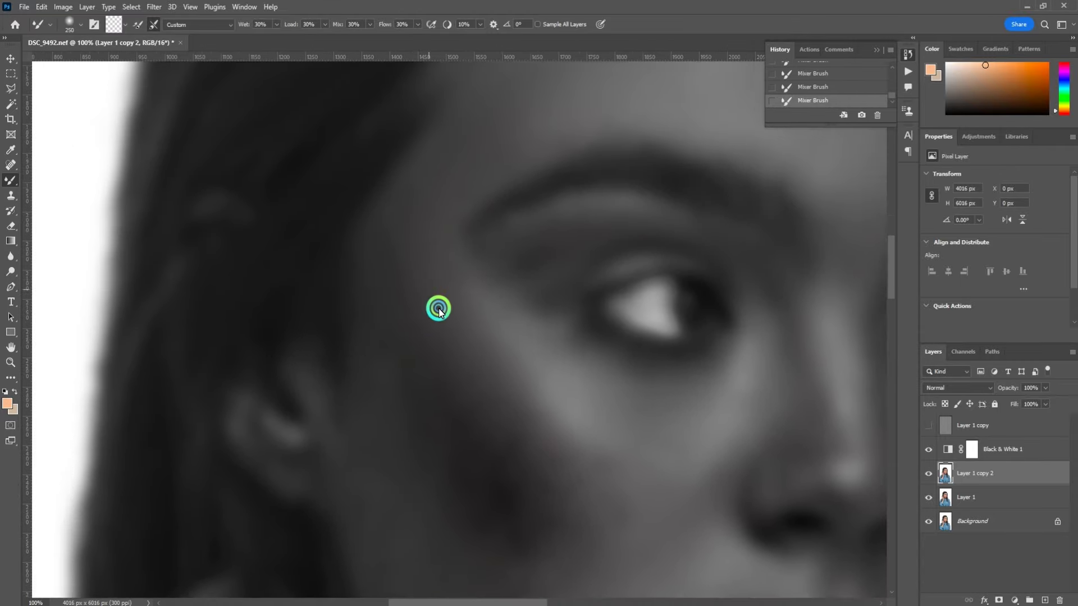
scroll(366, 336, up, 1)
scroll(504, 392, down, 2)
scroll(504, 391, right, 2)
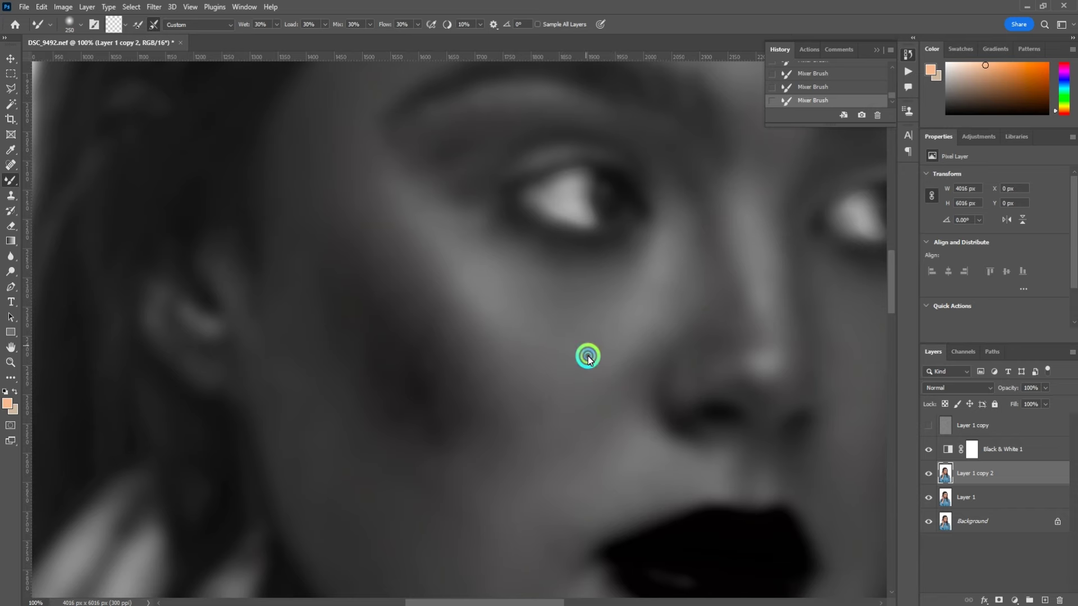
scroll(588, 358, down, 1)
Step: Blend the jaw, neck and eyebrow-area skin, resizing the Mixer Brush as needed
key(bracketright)
scroll(617, 296, left, 2)
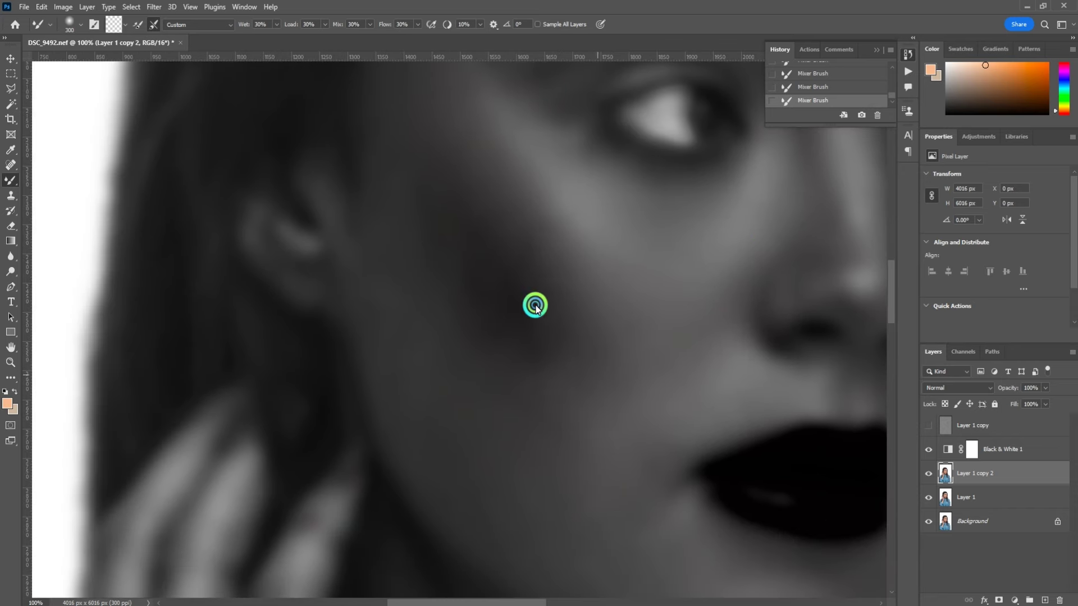
scroll(469, 313, up, 1)
scroll(469, 314, left, 1)
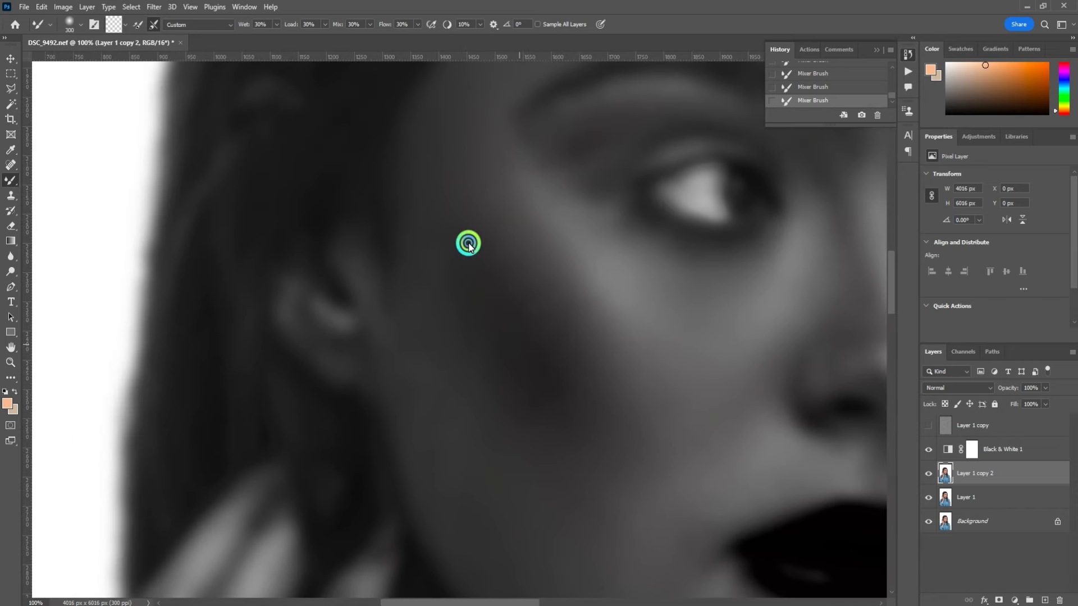
scroll(561, 381, down, 1)
scroll(561, 382, left, 2)
key(bracketleft)
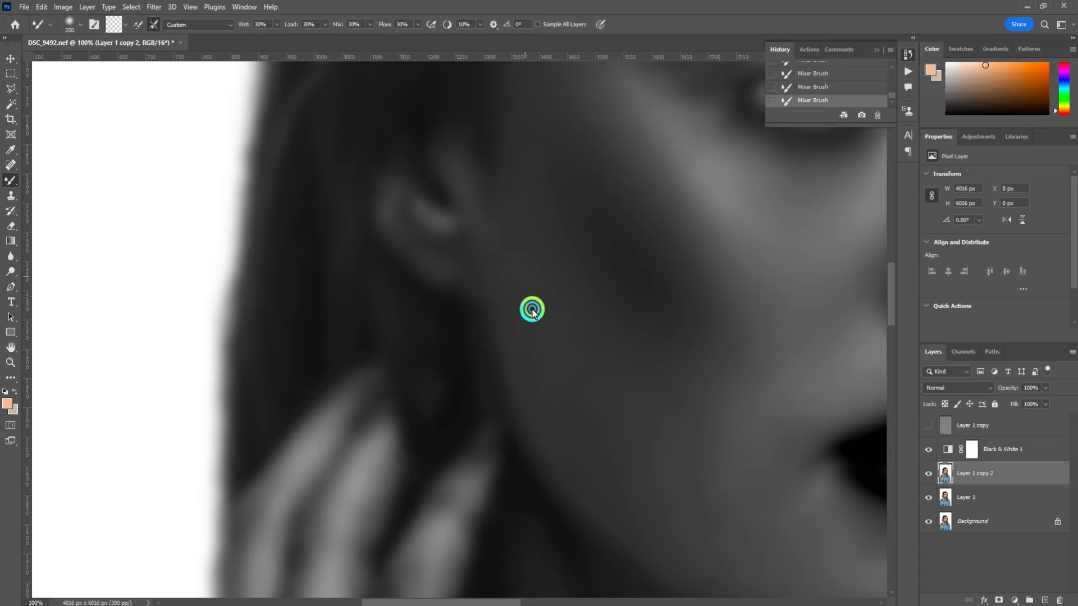
scroll(505, 281, down, 1)
scroll(505, 281, right, 2)
scroll(518, 306, down, 1)
scroll(517, 306, right, 2)
scroll(505, 325, right, 2)
key(bracketleft)
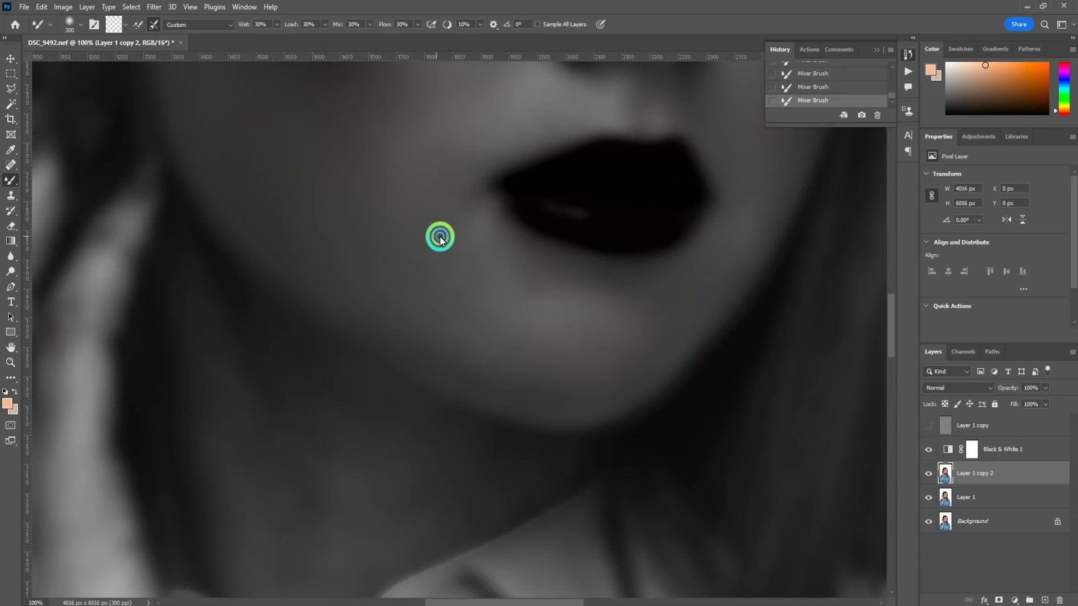
scroll(455, 269, up, 3)
scroll(454, 269, left, 1)
key(bracketright)
scroll(396, 348, up, 1)
scroll(397, 436, up, 3)
scroll(397, 436, right, 1)
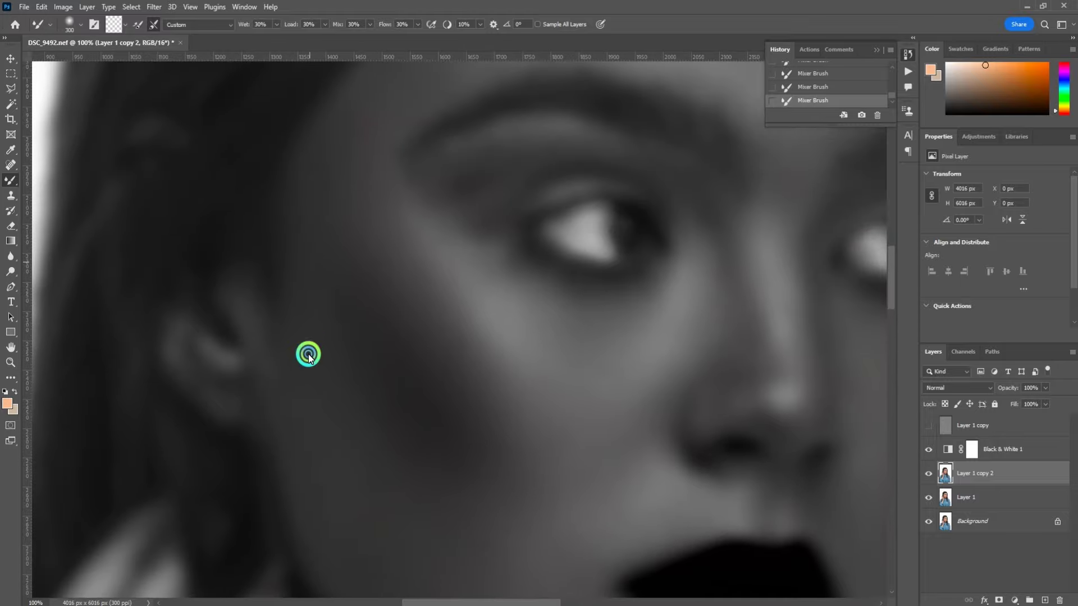
scroll(306, 353, up, 3)
key(bracketleft)
key(bracketleft)
key(bracketleft)
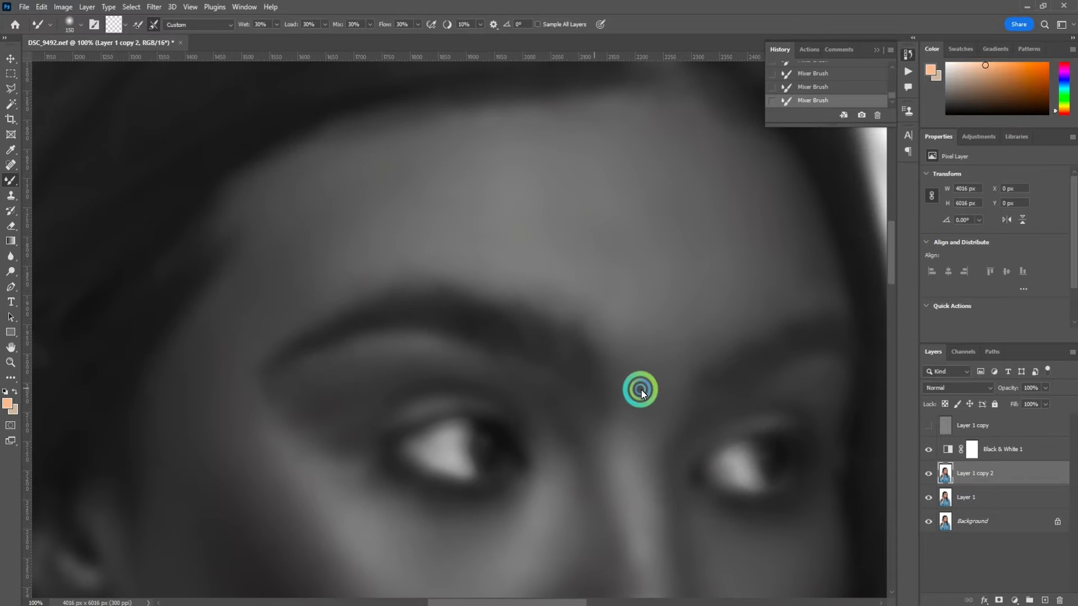
scroll(561, 384, up, 2)
scroll(561, 385, right, 4)
scroll(516, 269, down, 4)
scroll(488, 280, down, 2)
scroll(451, 397, down, 6)
scroll(451, 397, left, 4)
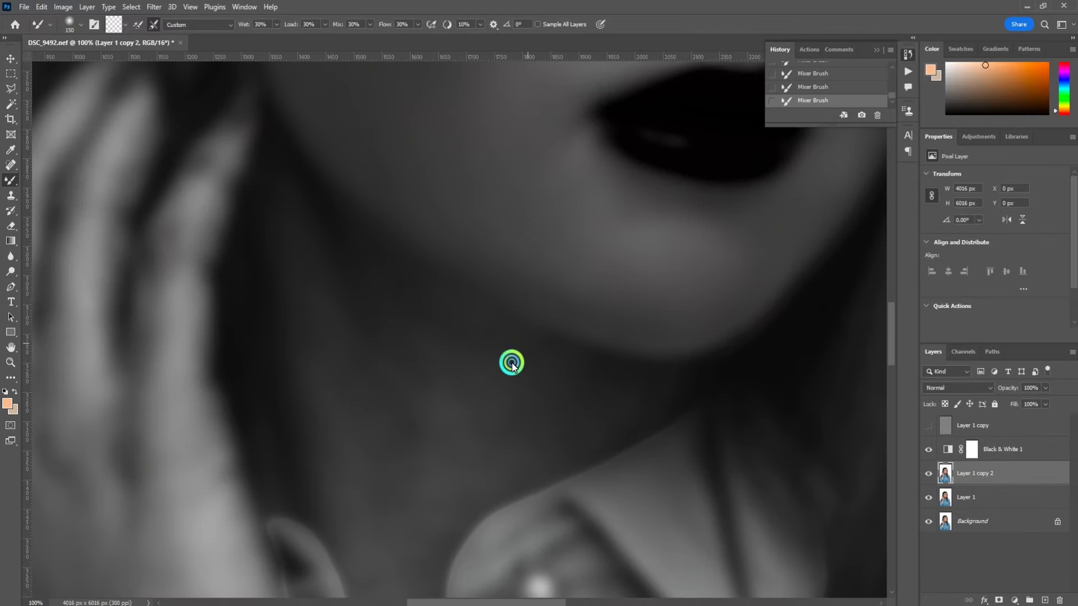
Step: Set Black & White 1's fill to 0% and reselect Layer 1 copy 2
click(1005, 449)
drag(1045, 404, 1016, 413)
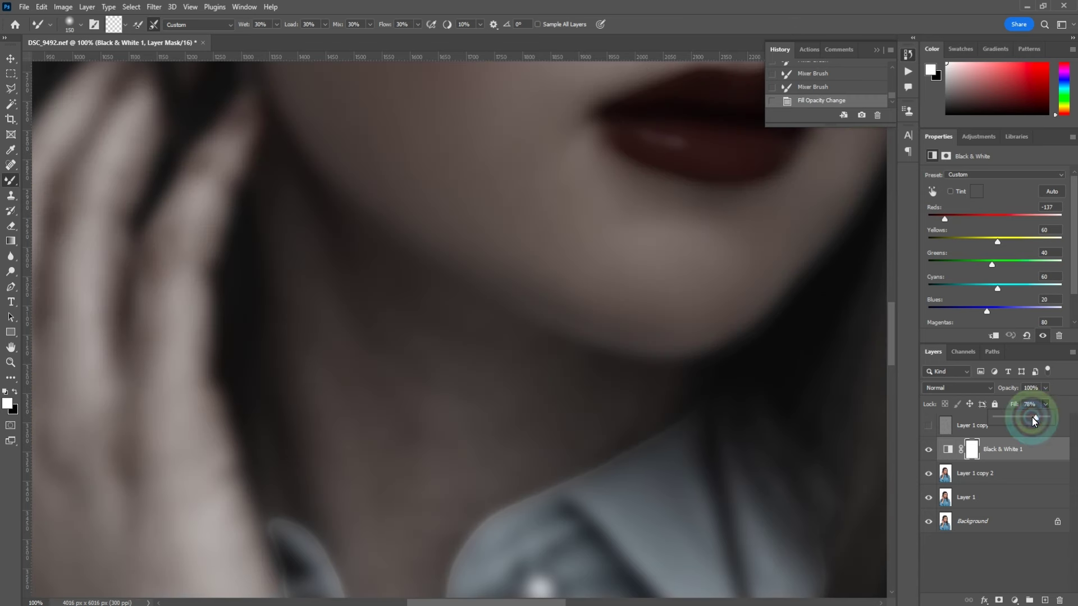
click(988, 474)
Step: Blend the neck skin tones down toward the collar with Mixer Brush strokes
scroll(487, 427, up, 1)
scroll(477, 438, left, 1)
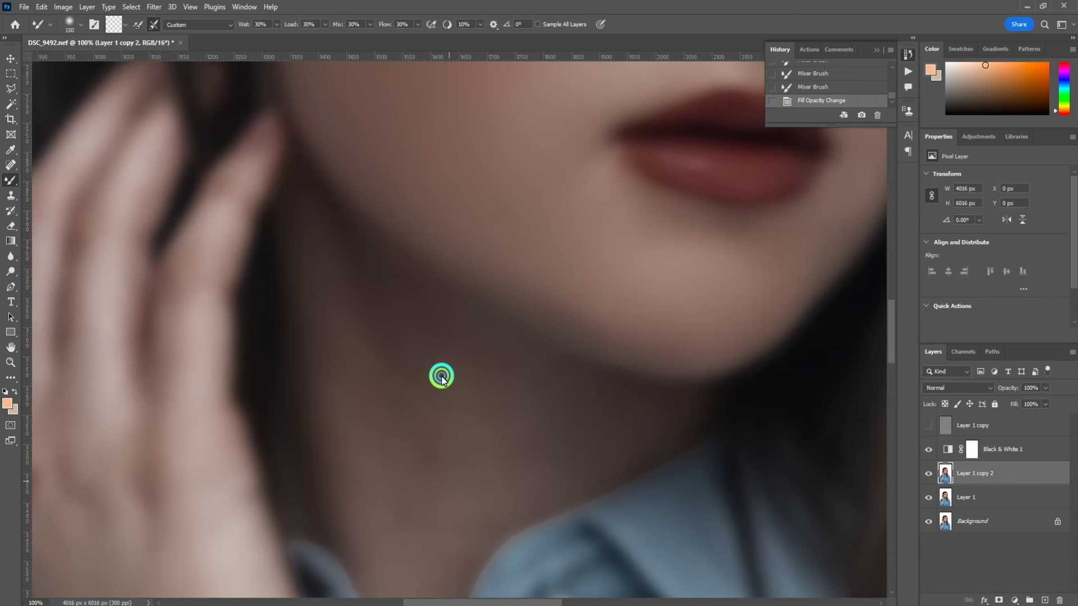
mouse_move(442, 377)
mouse_down()
mouse_move(496, 378)
mouse_move(474, 424)
mouse_up()
drag(452, 522, 500, 424)
key(bracketright)
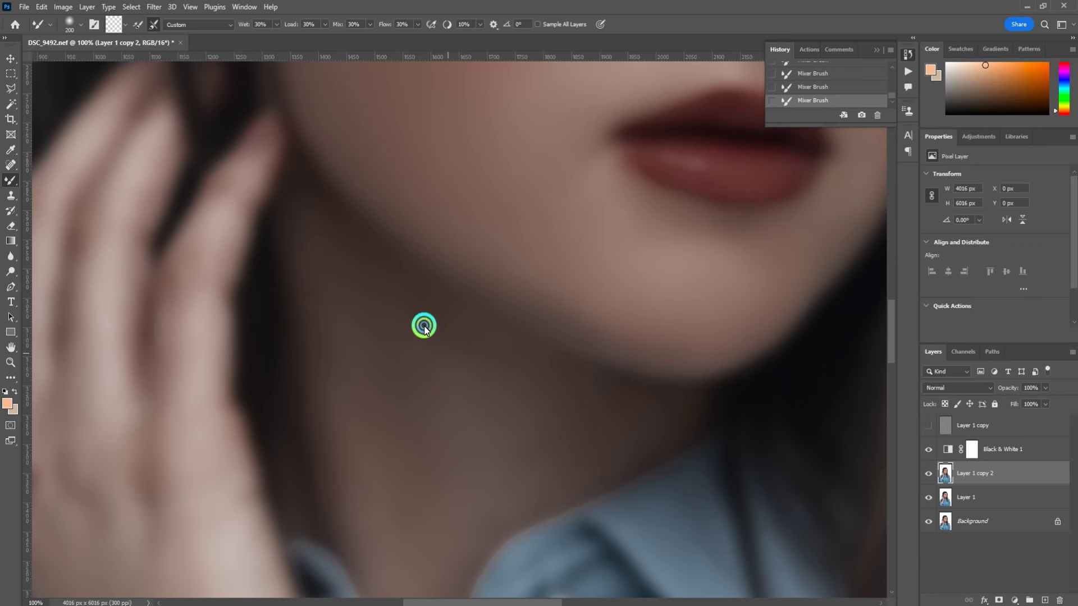
scroll(507, 465, down, 3)
scroll(458, 481, left, 2)
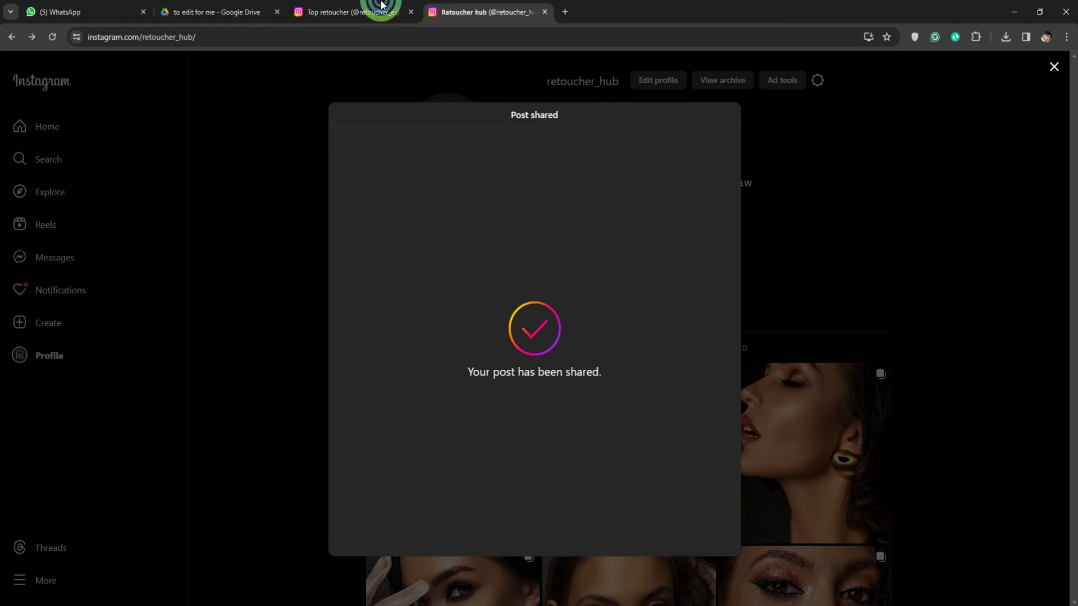
click(219, 12)
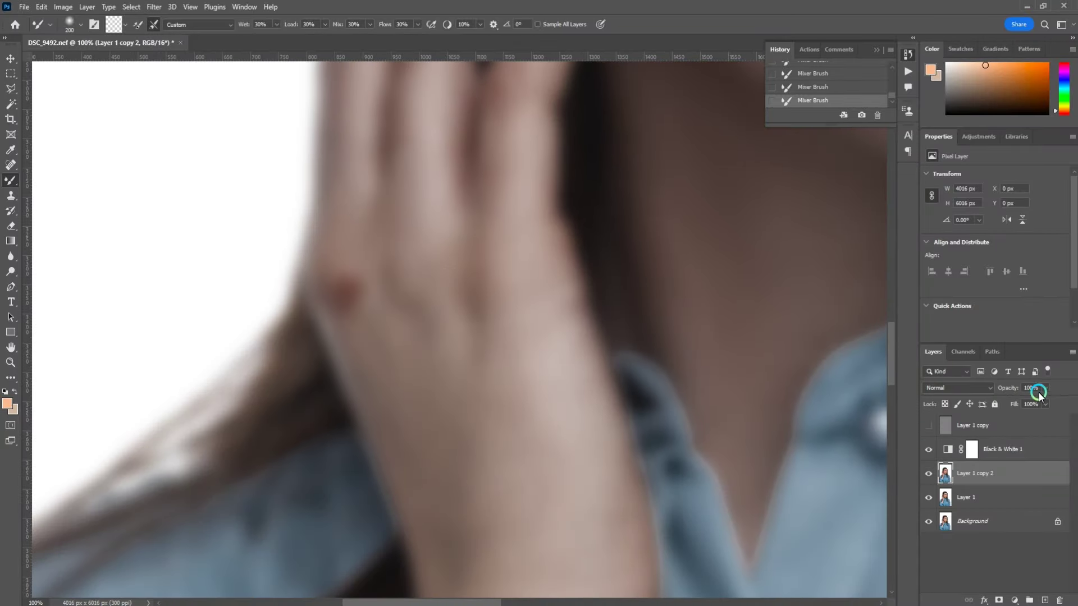
Step: Raise Black & White 1's fill back to 100% and reselect the blurred colour layer
click(1004, 449)
click(1045, 404)
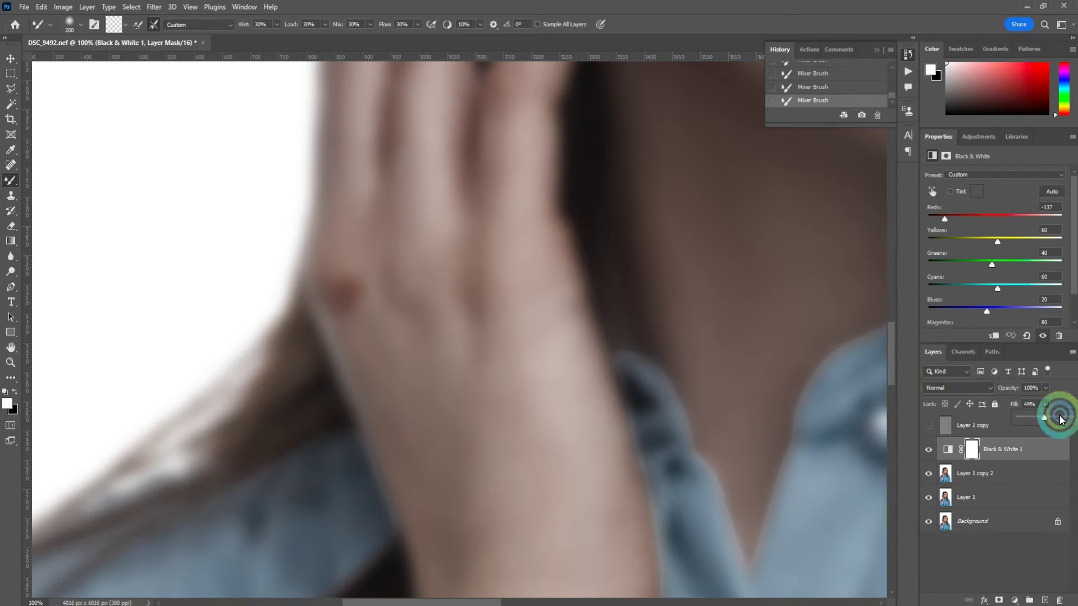
drag(1053, 416, 1069, 415)
click(958, 476)
Step: Blend the hand's skin tones with a smaller brush, briefly hiding the grayscale check to compare
scroll(561, 286, down, 3)
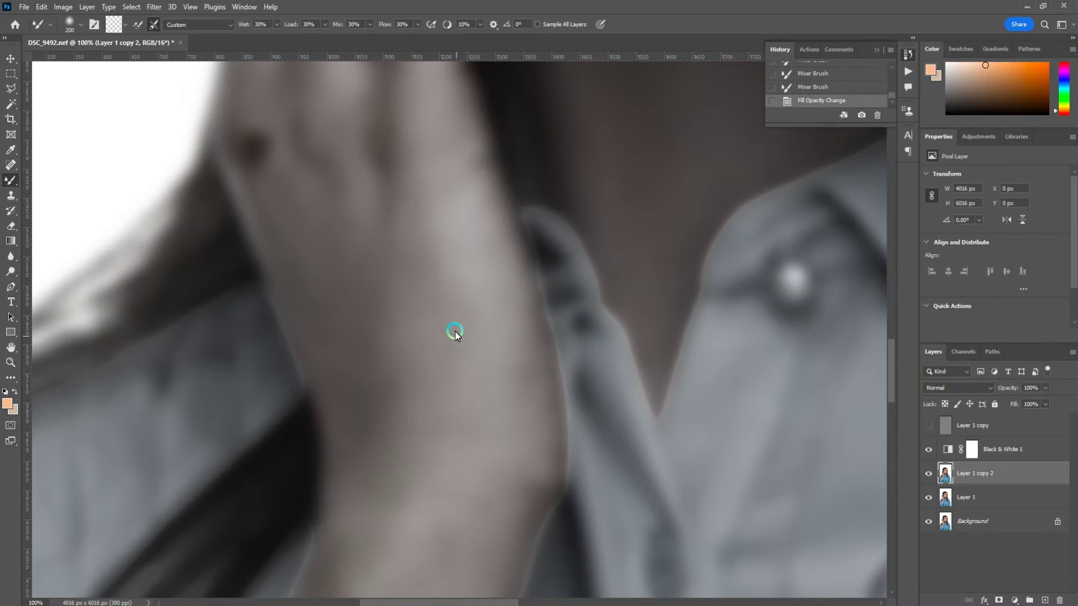
drag(455, 331, 392, 378)
key(bracketleft)
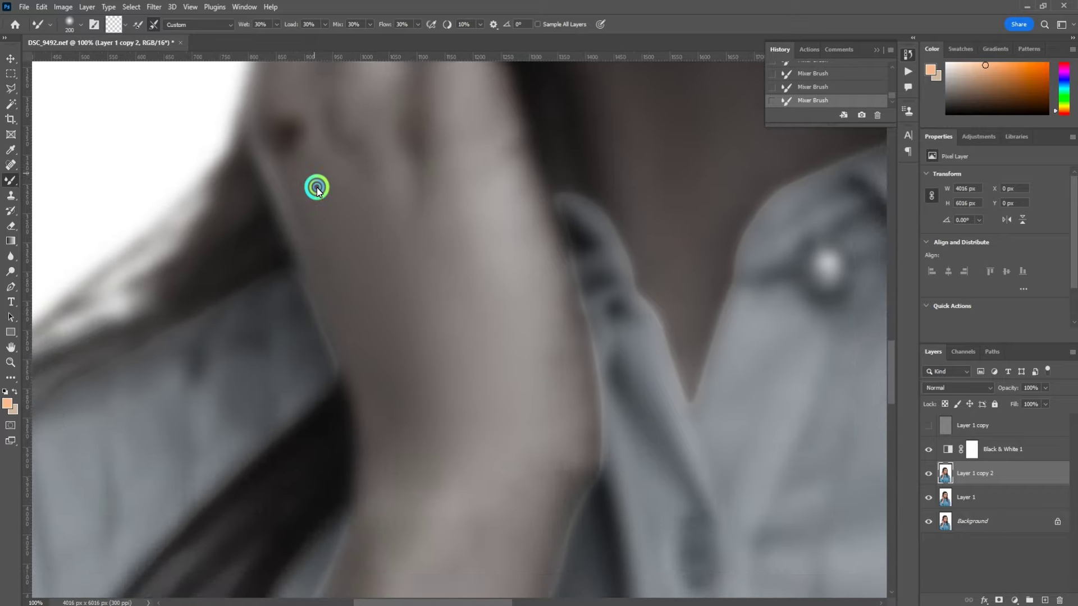
scroll(336, 323, up, 2)
click(929, 449)
key(bracketleft)
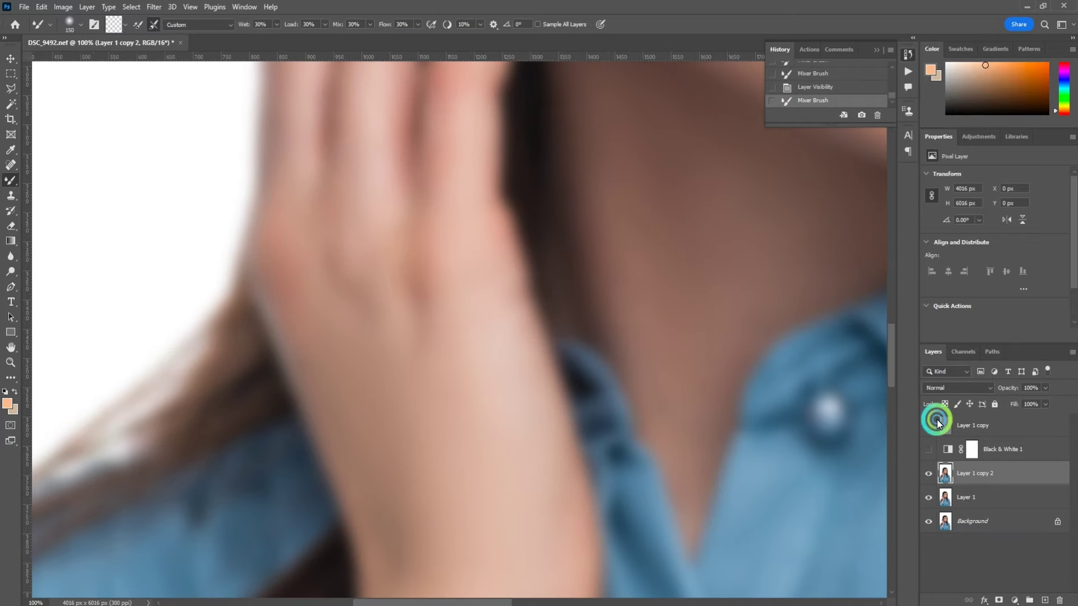
click(928, 449)
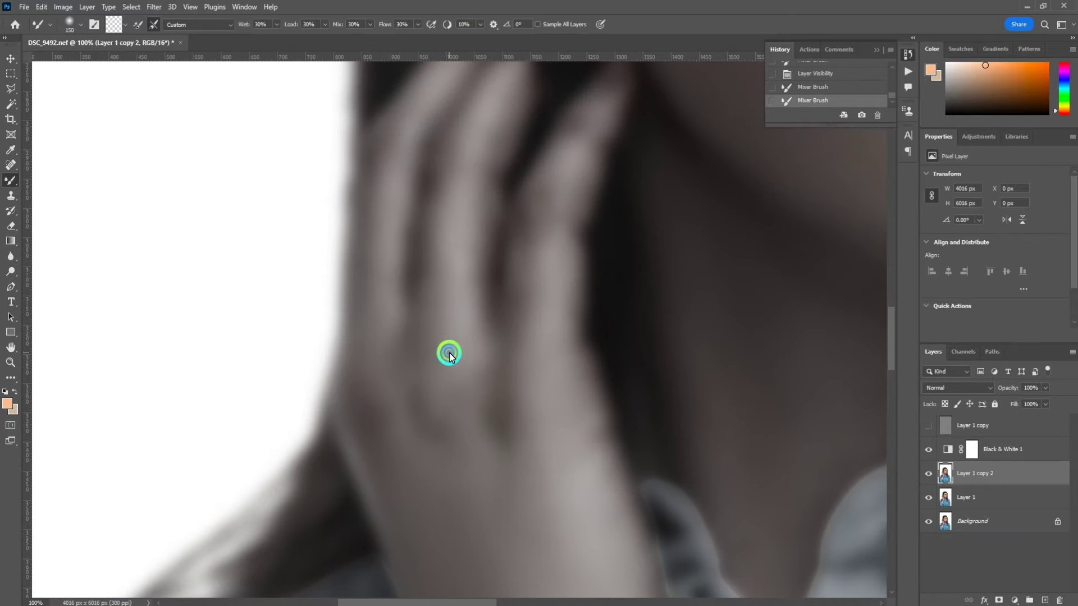
drag(449, 354, 413, 389)
scroll(466, 99, down, 5)
scroll(548, 348, down, 5)
scroll(517, 245, down, 3)
Step: Continue Mixer Brush blending over the forearm and chin skin
key(bracketright)
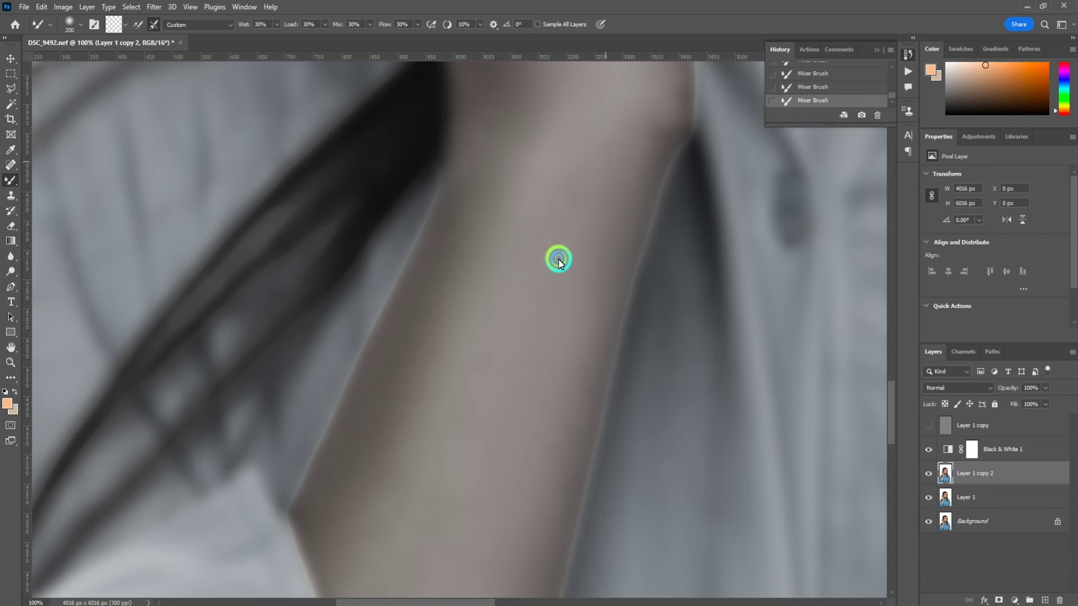
scroll(578, 228, down, 5)
scroll(550, 402, left, 2)
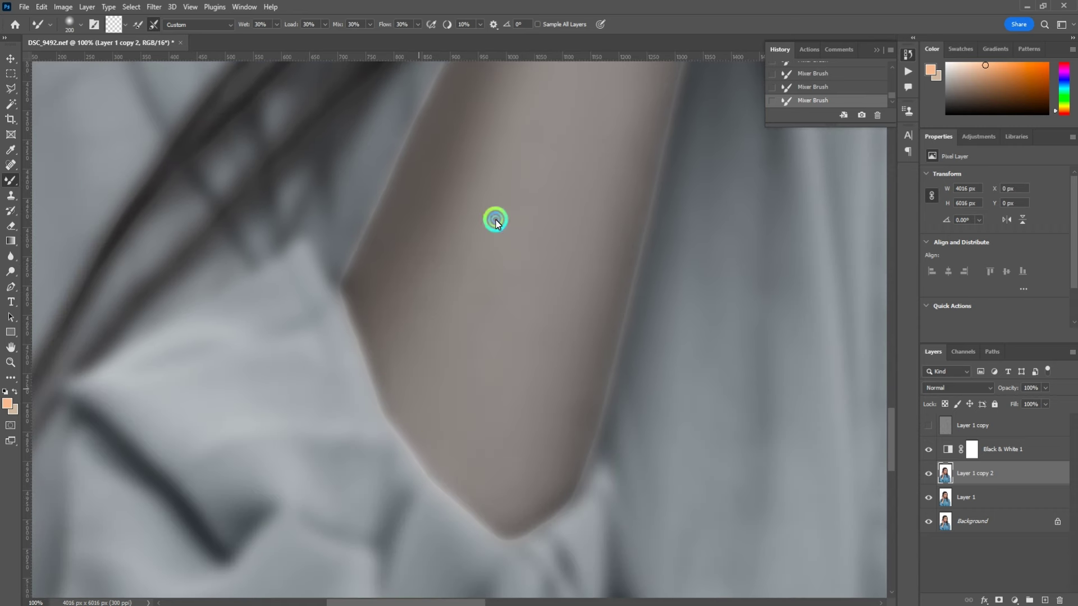
scroll(409, 337, down, 5)
scroll(495, 301, right, 2)
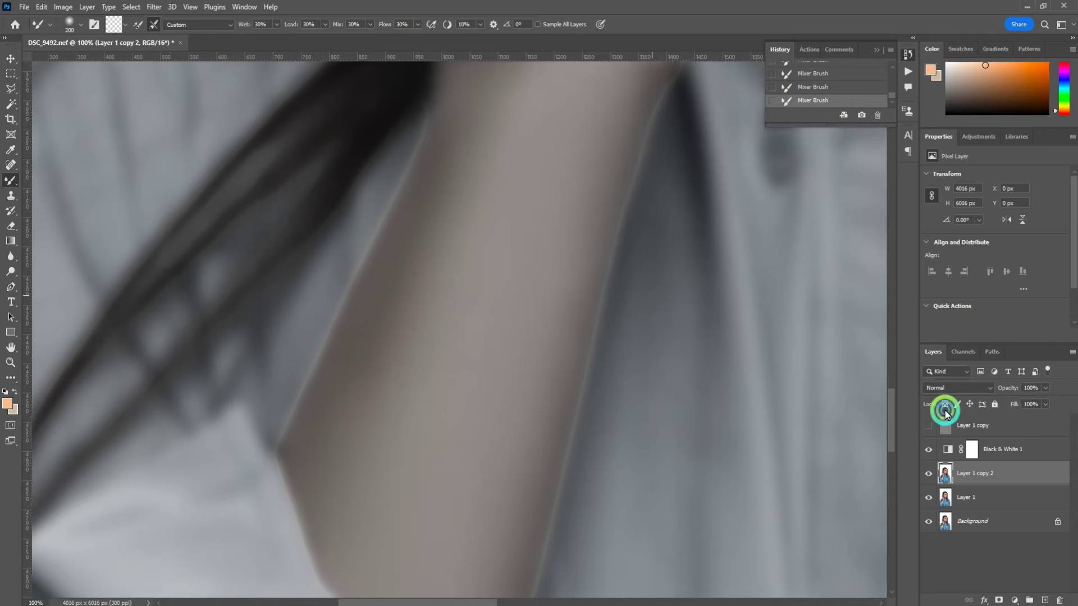
scroll(544, 335, up, 5)
scroll(551, 443, up, 5)
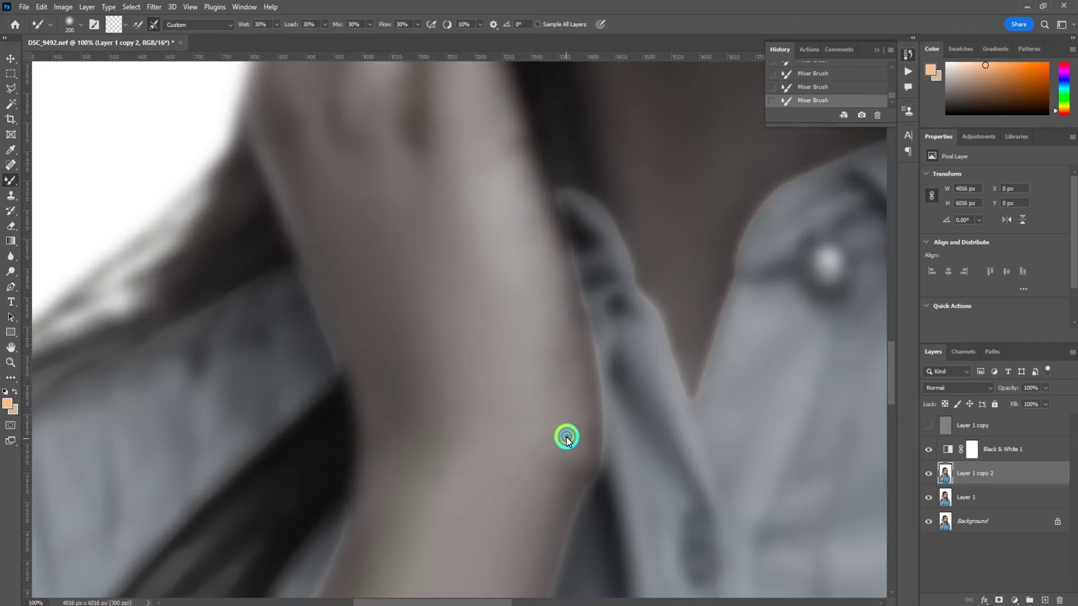
key(bracketleft)
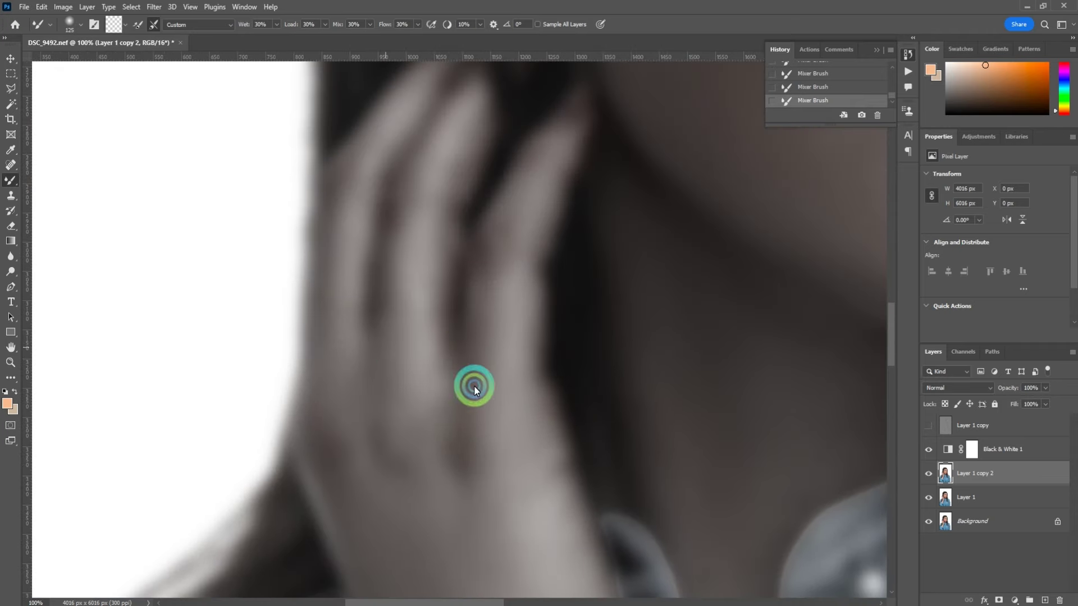
scroll(474, 385, right, 2)
scroll(390, 272, right, 10)
scroll(473, 366, down, 5)
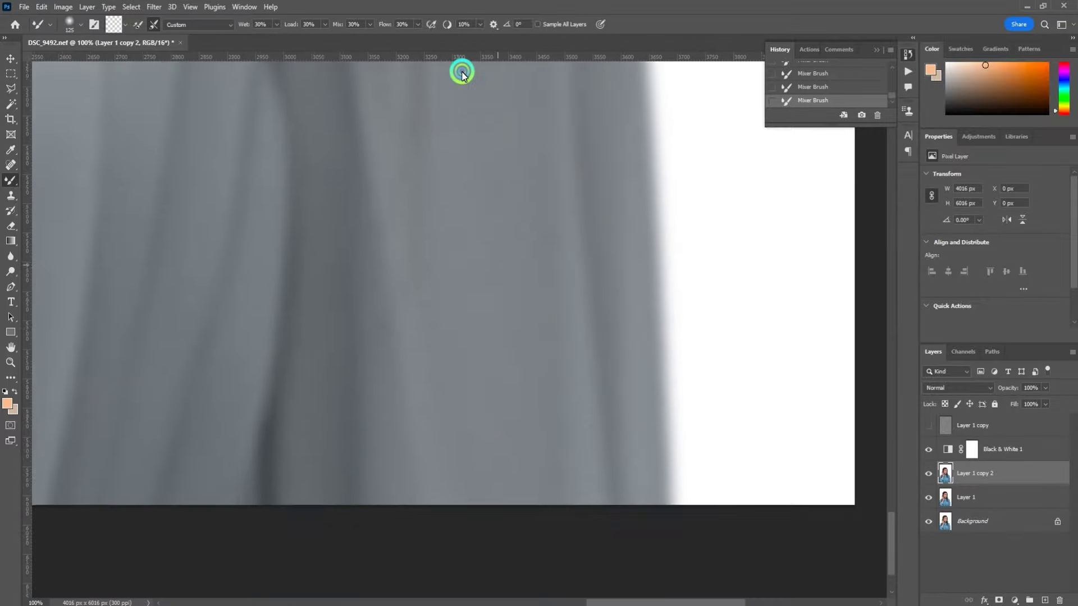
scroll(462, 69, left, 10)
scroll(344, 238, up, 5)
key(bracketright)
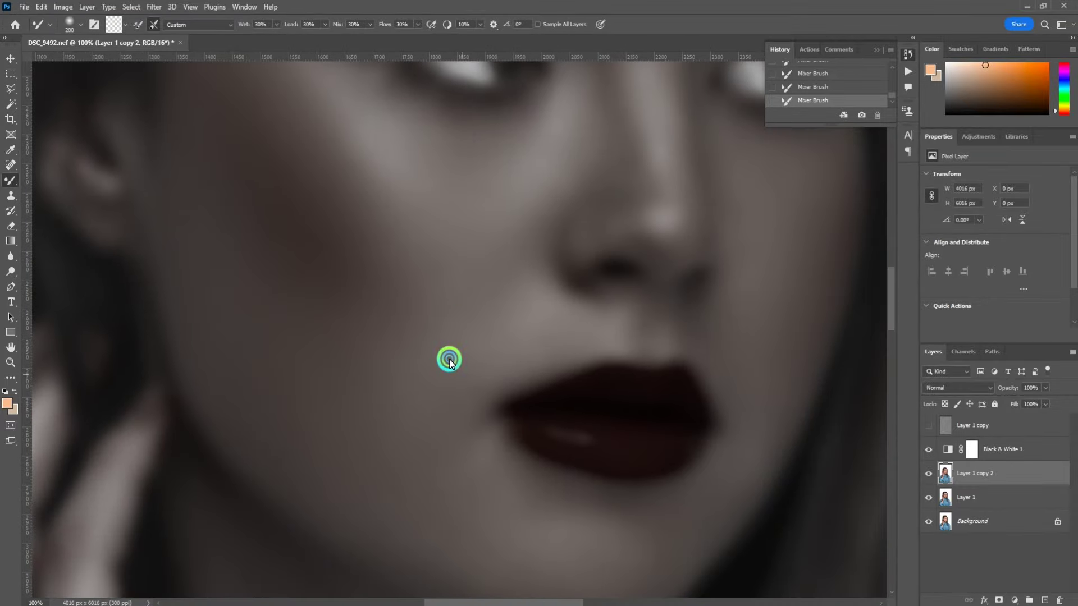
scroll(449, 362, down, 3)
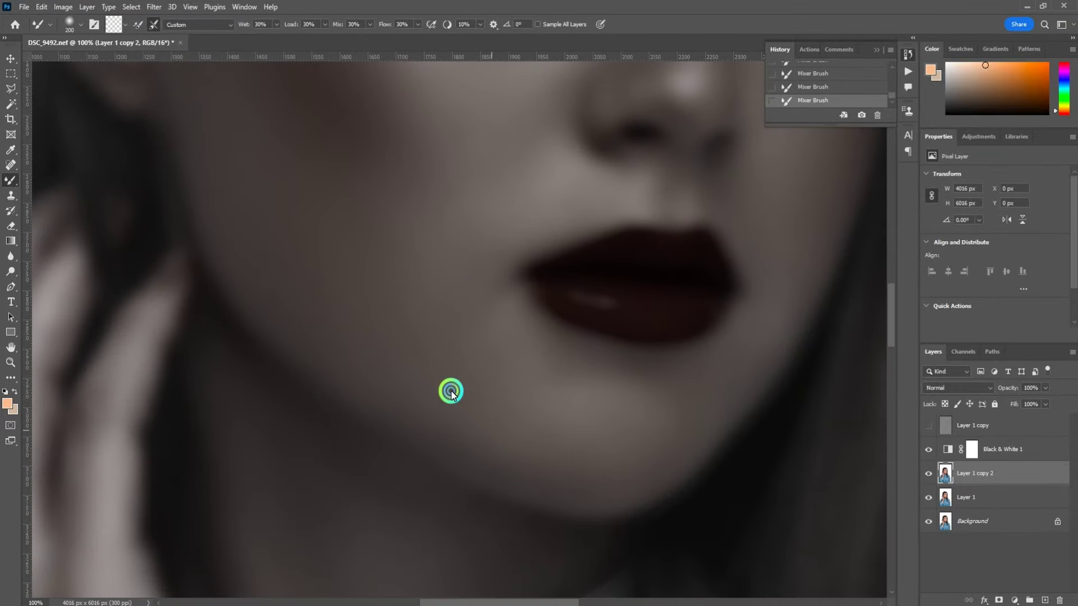
scroll(451, 391, down, 2)
Step: Show the texture layer, hide the grayscale check, and toggle the smoothed layer for a before/after comparison
click(928, 424)
click(928, 449)
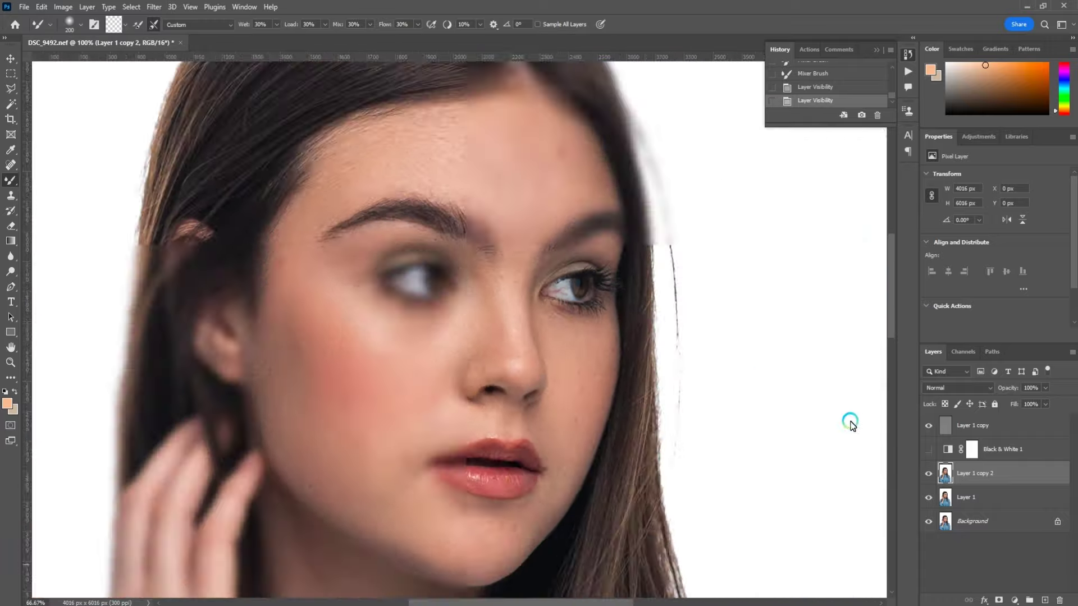
scroll(587, 365, down, 2)
click(928, 473)
click(929, 473)
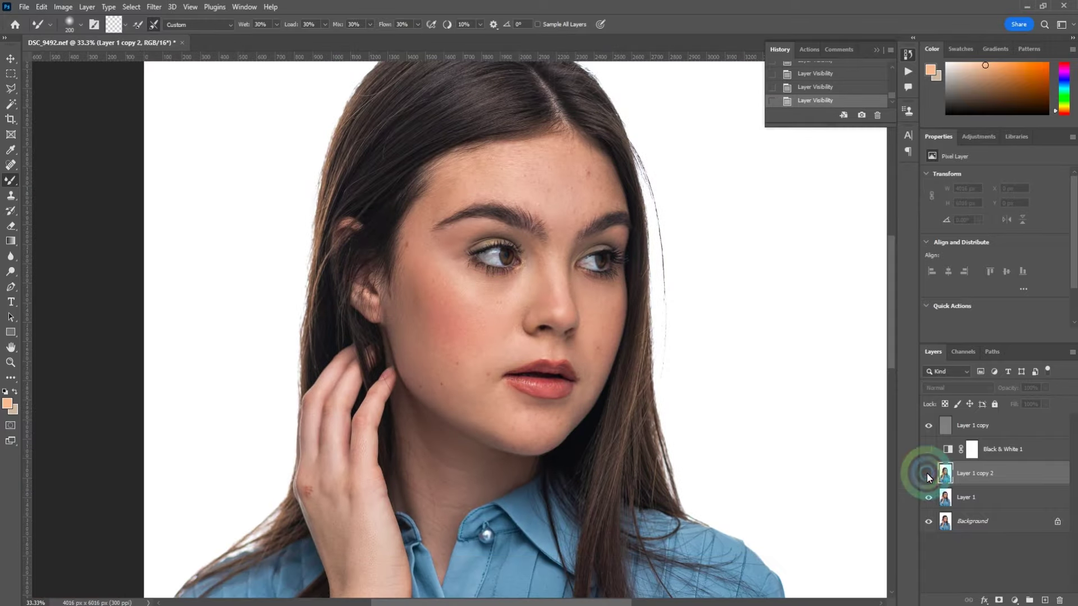
scroll(466, 324, up, 2)
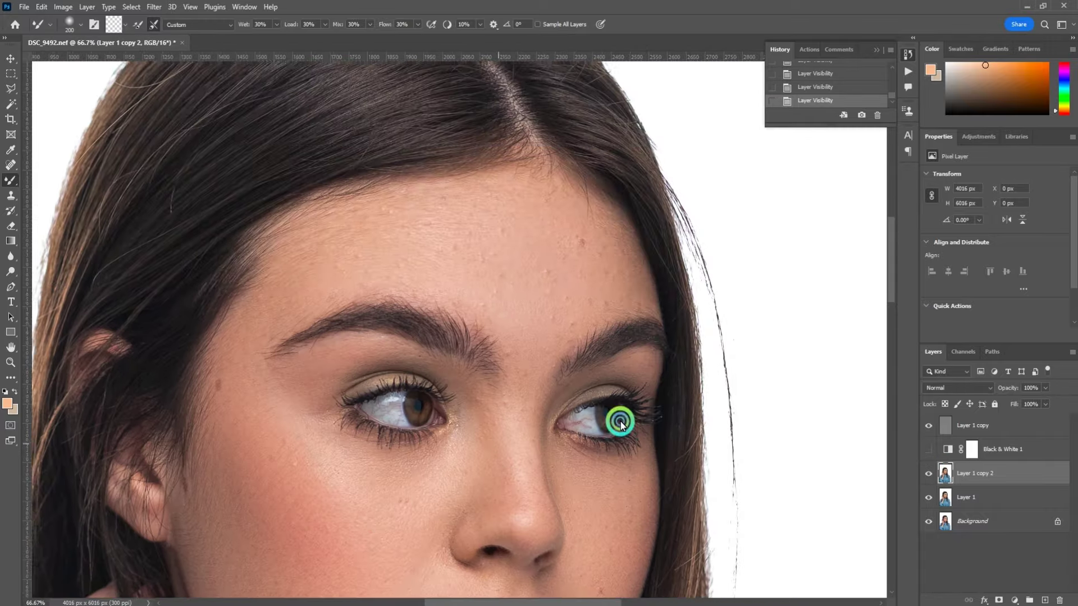
Step: Zoom on the forehead and move the visible Black & White check above the texture layer at lower opacity
key(ctrl+plus)
key(ctrl+plus)
click(1003, 449)
key(ctrl+bracketright)
click(928, 425)
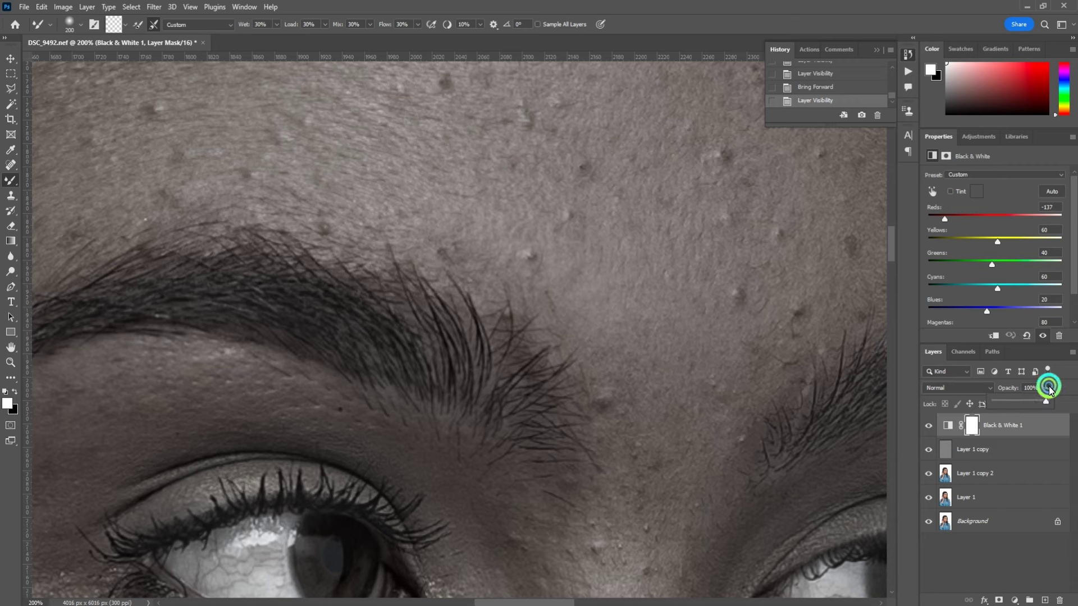
drag(1050, 392, 993, 400)
click(974, 449)
alt+click(448, 267)
Step: Switch to cloning on the texture layer, sample clean skin and bring the upper forehead into view
key(s)
scroll(538, 326, up, 1)
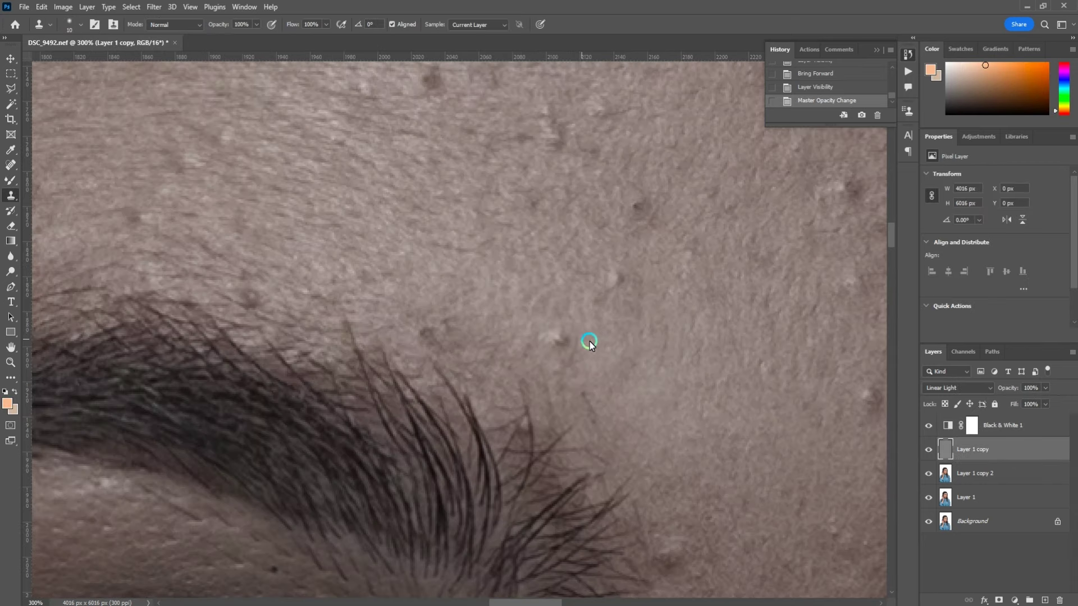
scroll(589, 341, right, 2)
click(476, 327)
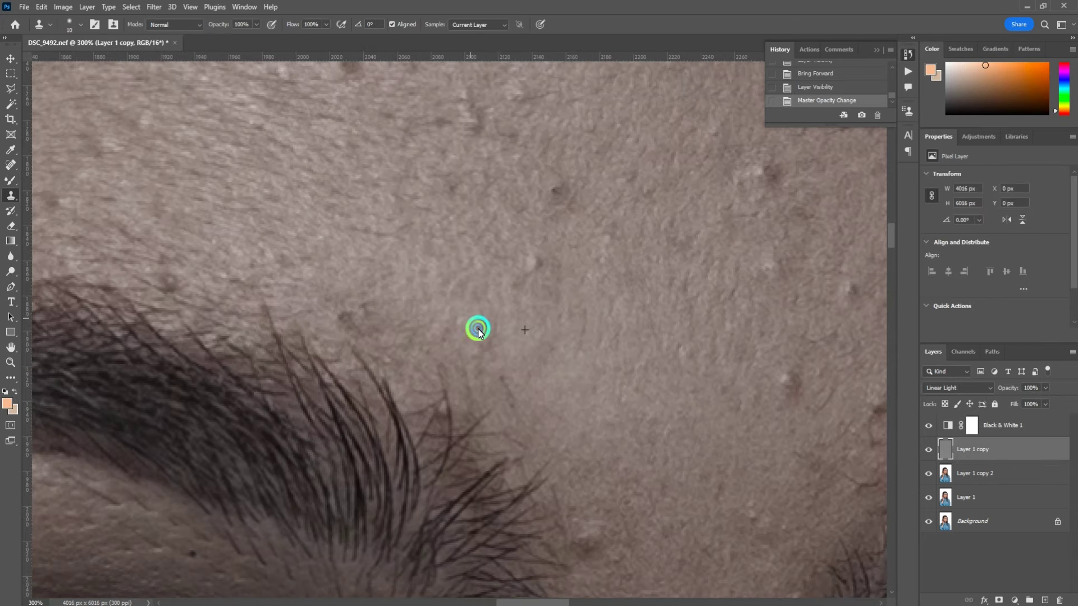
scroll(594, 291, right, 2)
click(615, 350)
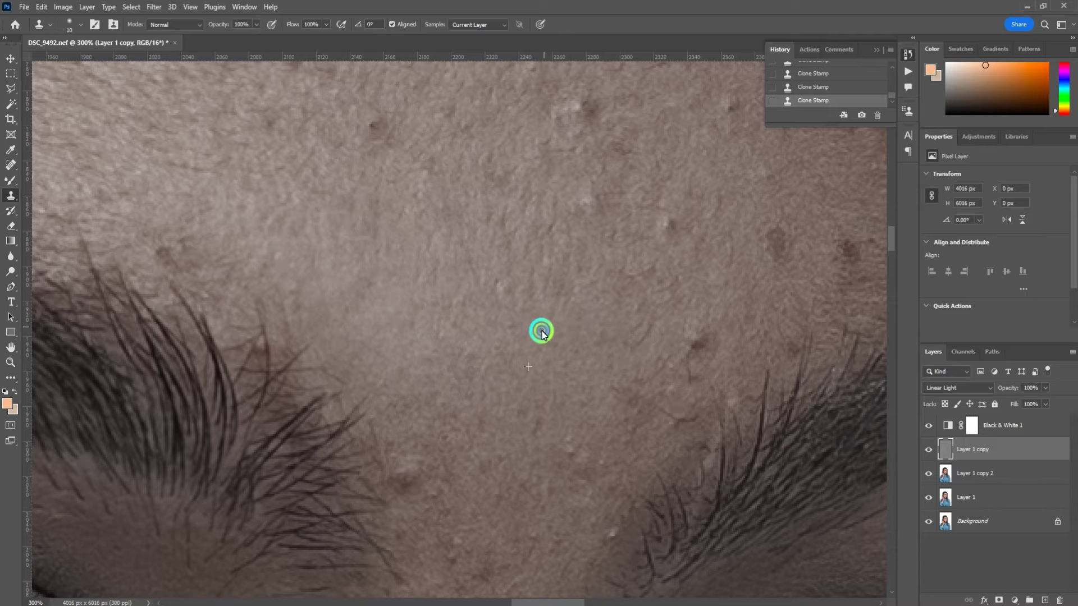
scroll(542, 335, down, 2)
scroll(481, 391, left, 1)
scroll(528, 359, down, 2)
scroll(523, 342, right, 1)
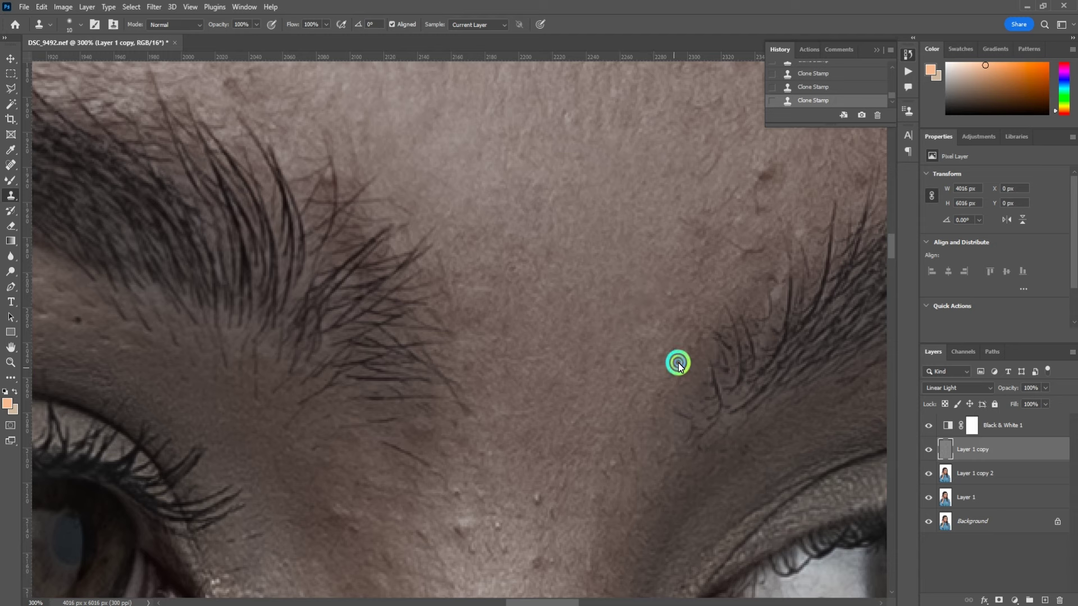
mouse_move(697, 243)
mouse_down()
mouse_move(580, 457)
mouse_move(611, 400)
mouse_up()
Step: Clone out the first forehead blemishes, enlarging the brush partway through
click(602, 440)
click(577, 462)
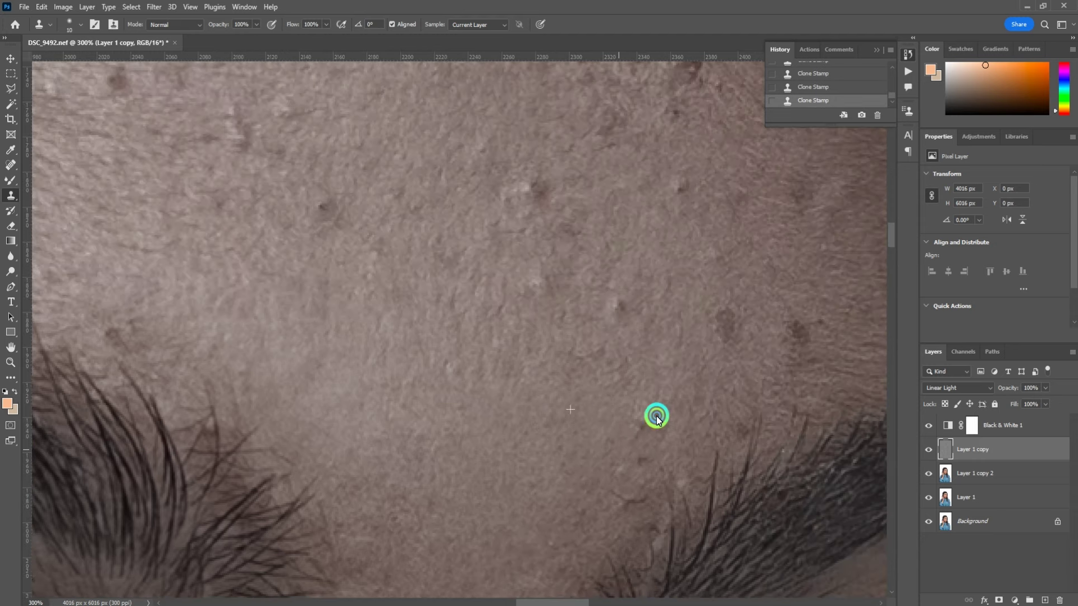
click(599, 478)
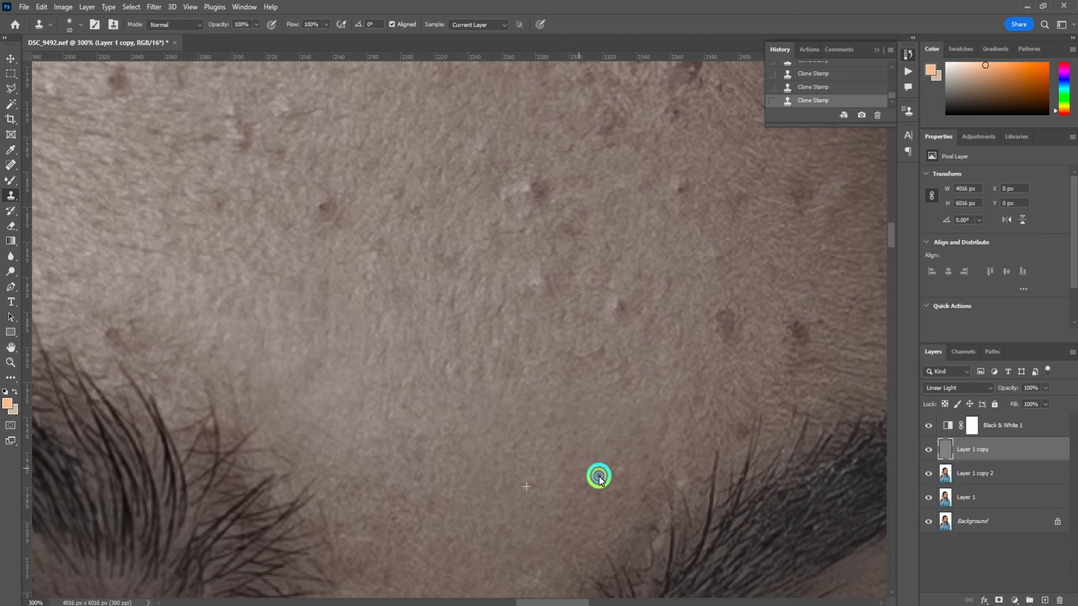
key(bracketright)
click(530, 365)
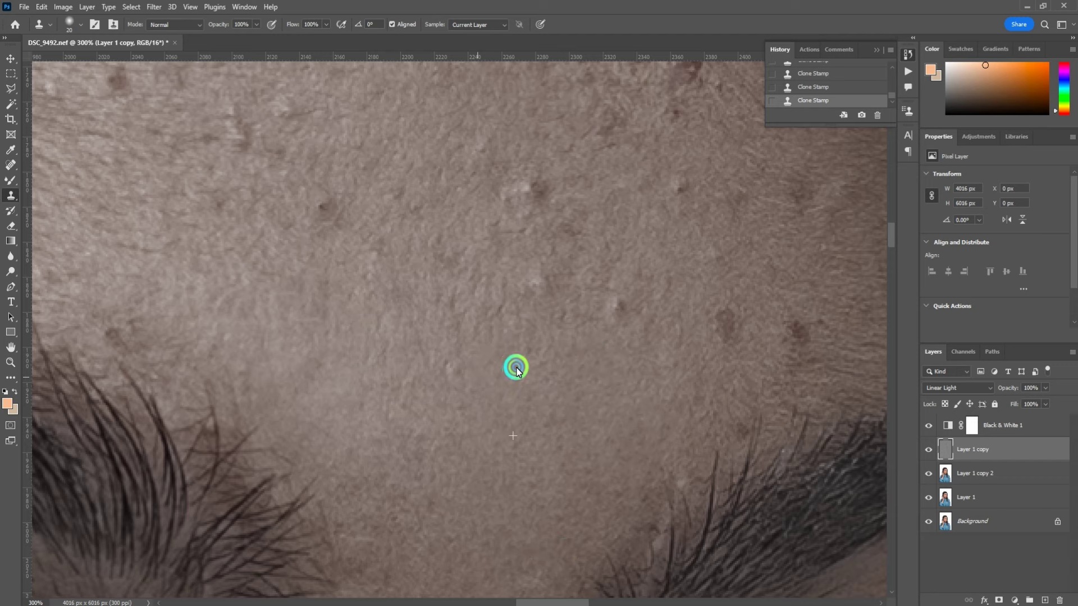
scroll(536, 298, up, 3)
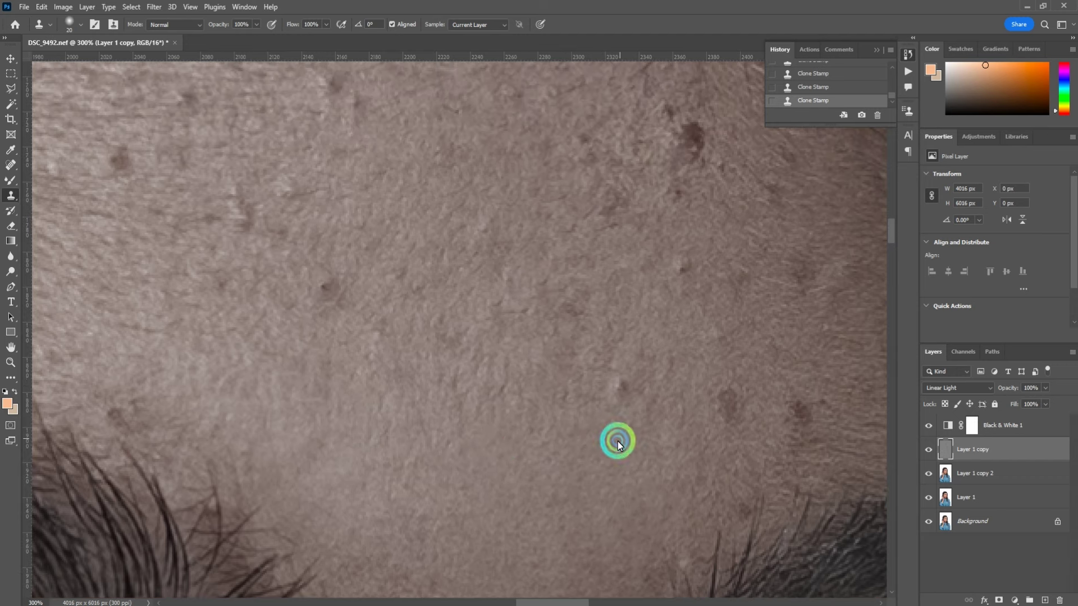
click(504, 304)
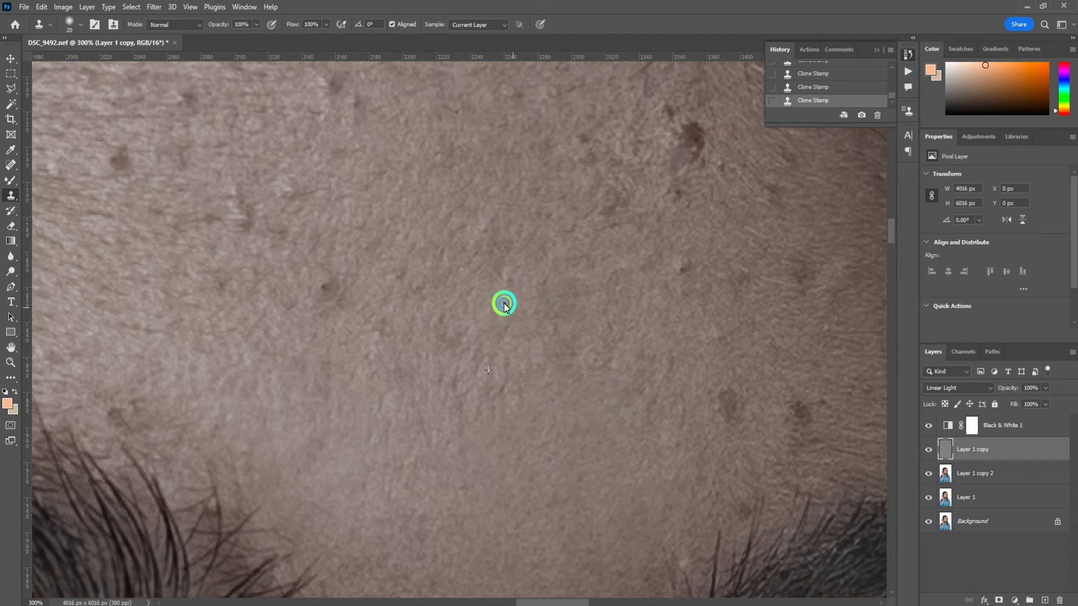
Step: Cover the small dark spots on the right and upper forehead with clean skin
click(723, 403)
click(791, 401)
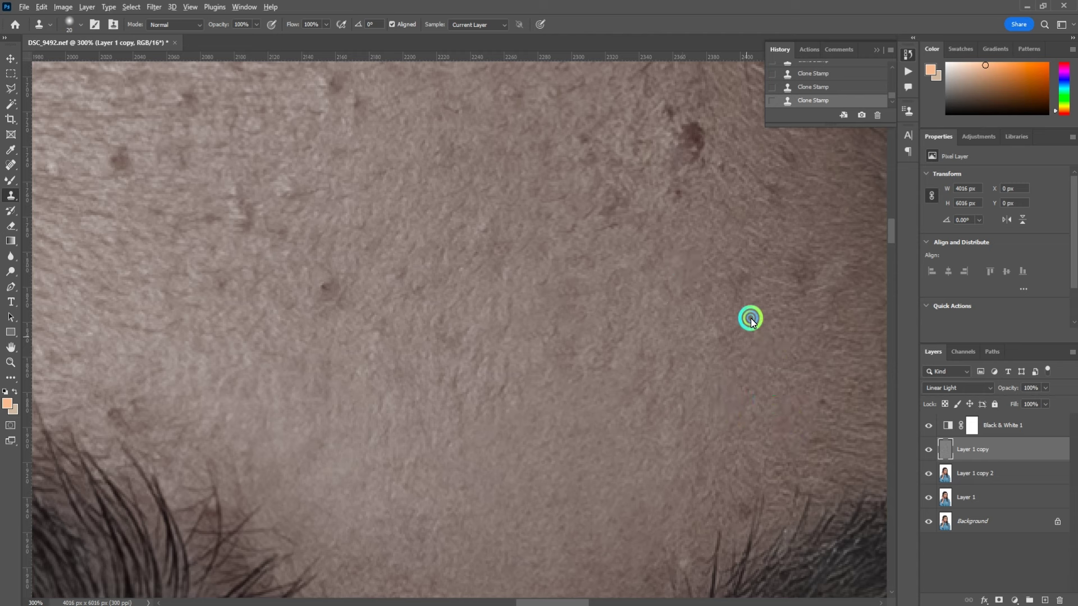
click(789, 278)
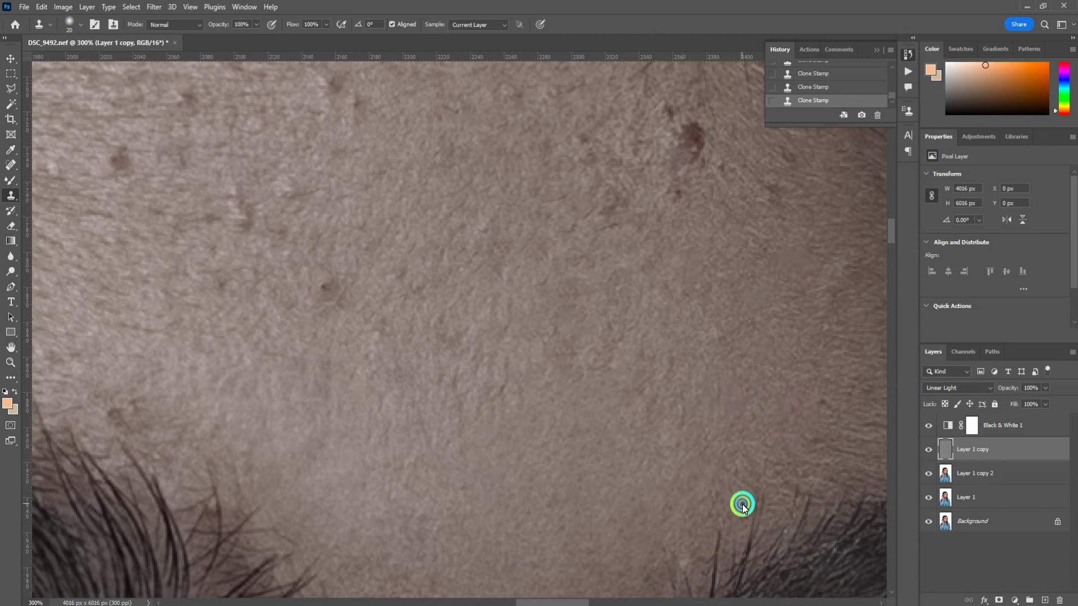
click(677, 118)
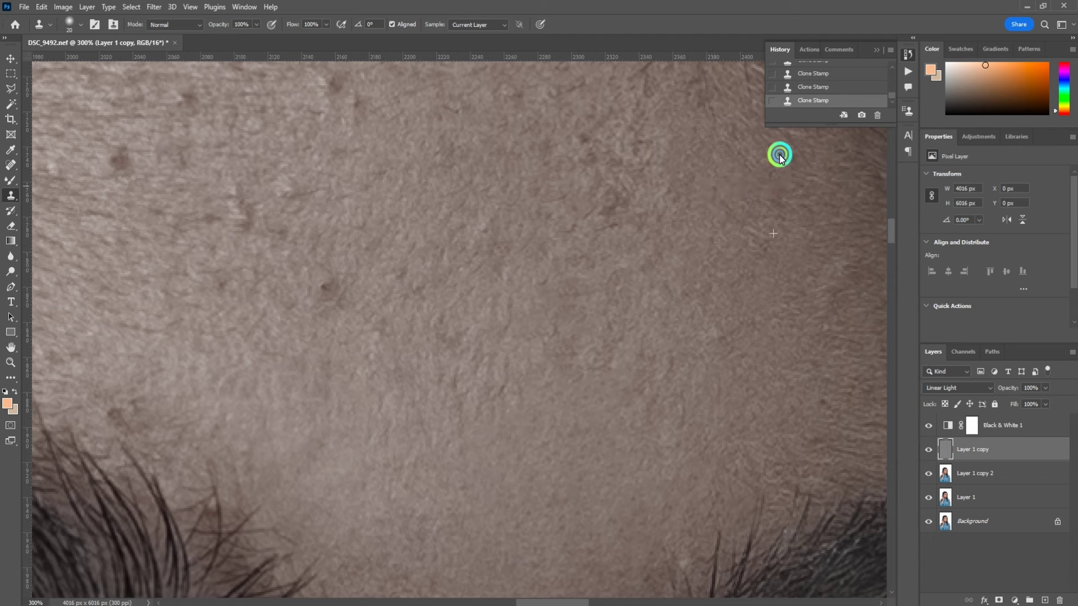
click(548, 279)
click(537, 170)
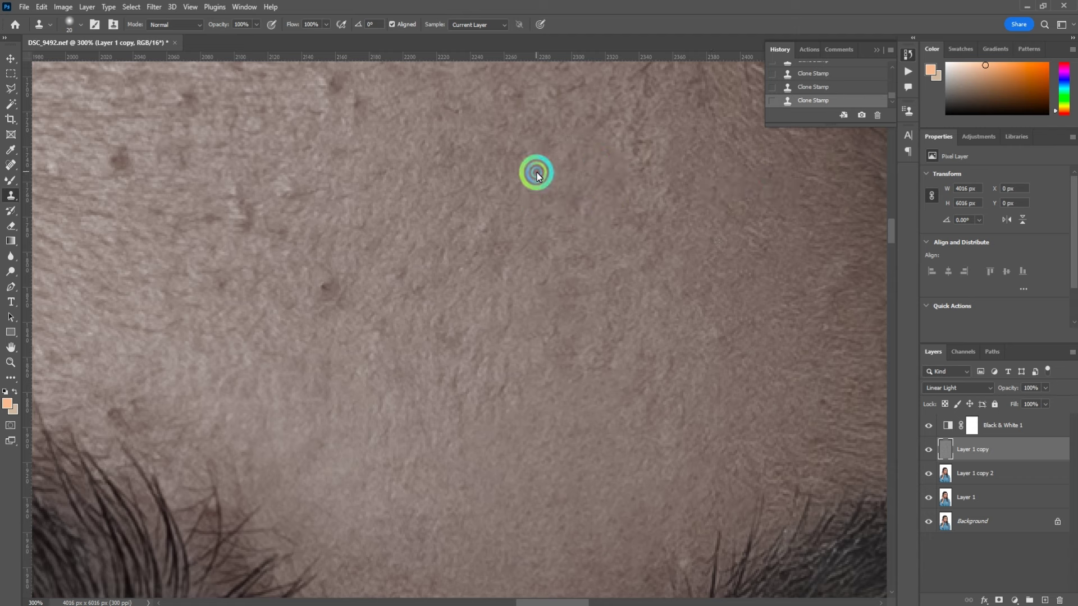
click(502, 118)
Step: Paint clean texture over the spotty upper-left forehead patches and spots near the hairline
click(714, 111)
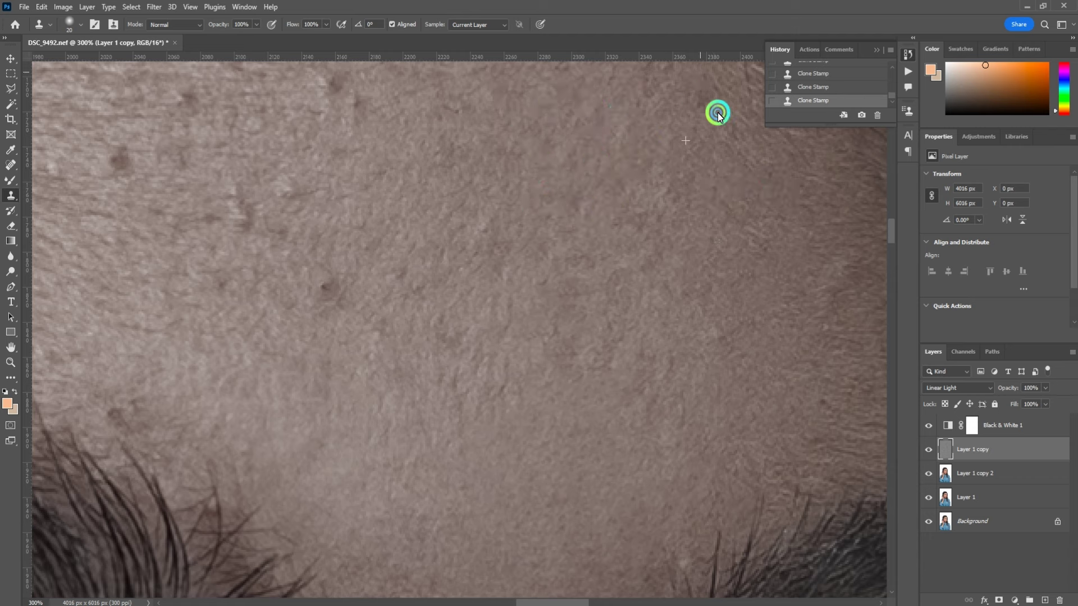
click(342, 244)
drag(405, 275, 596, 366)
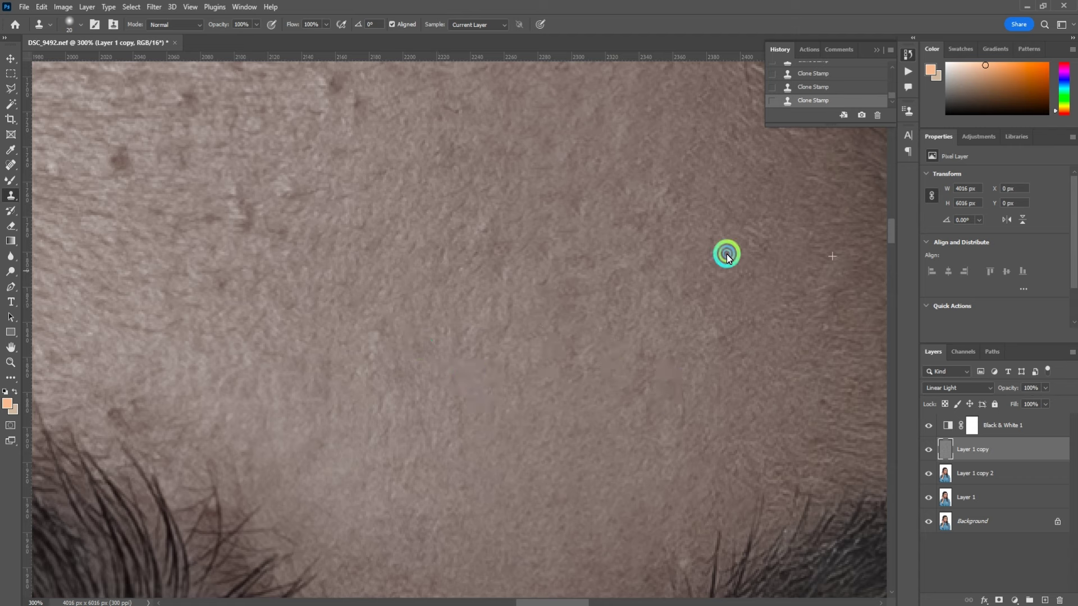
click(281, 196)
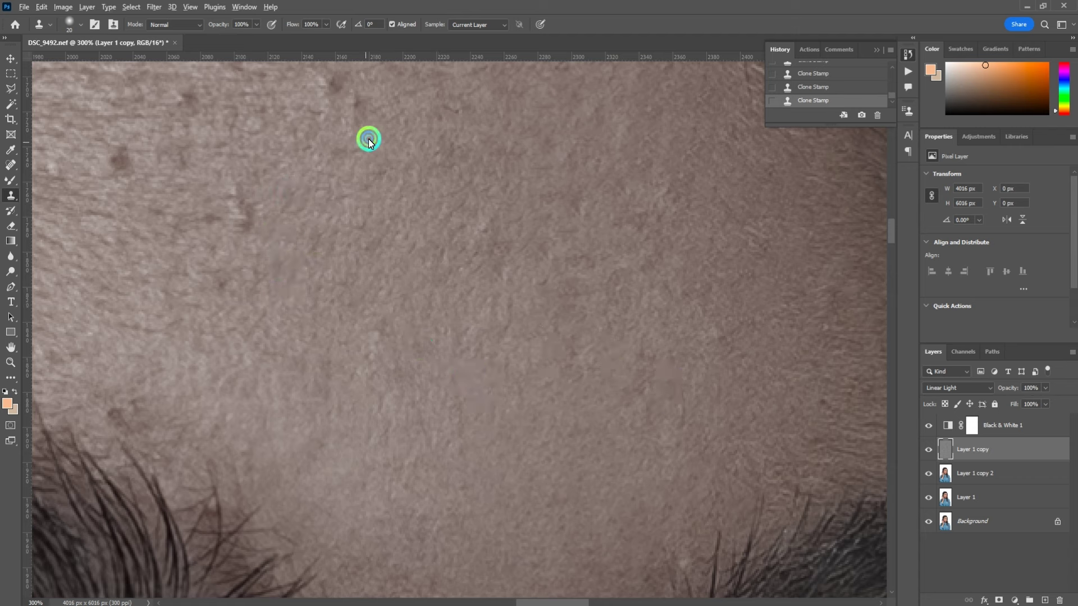
drag(365, 199, 357, 264)
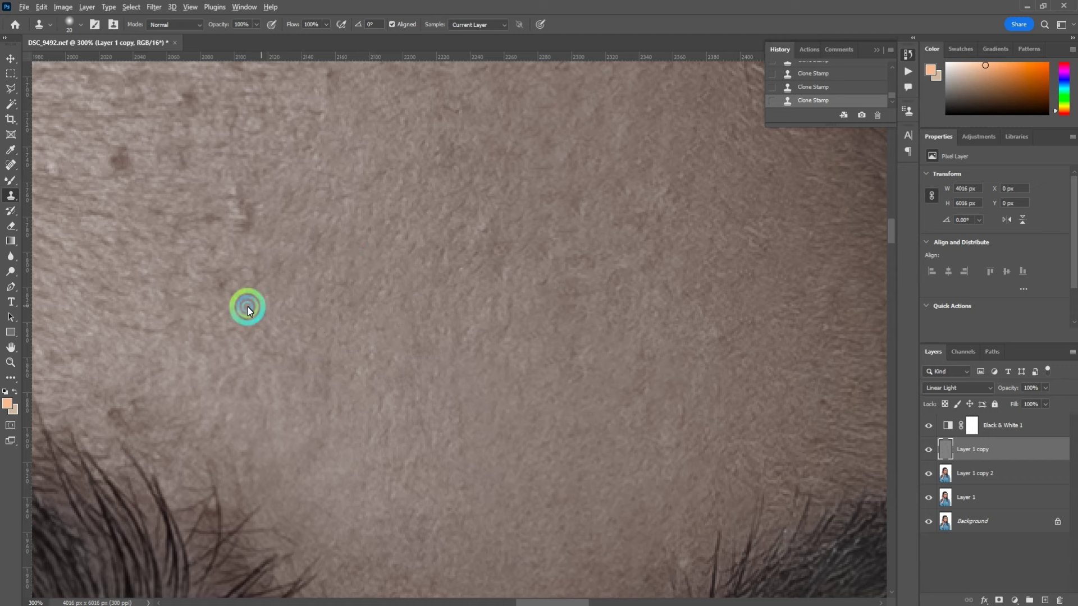
click(325, 190)
click(277, 178)
Step: Clear the remaining hairline spots and a small dark forehead spot with clean skin
click(103, 409)
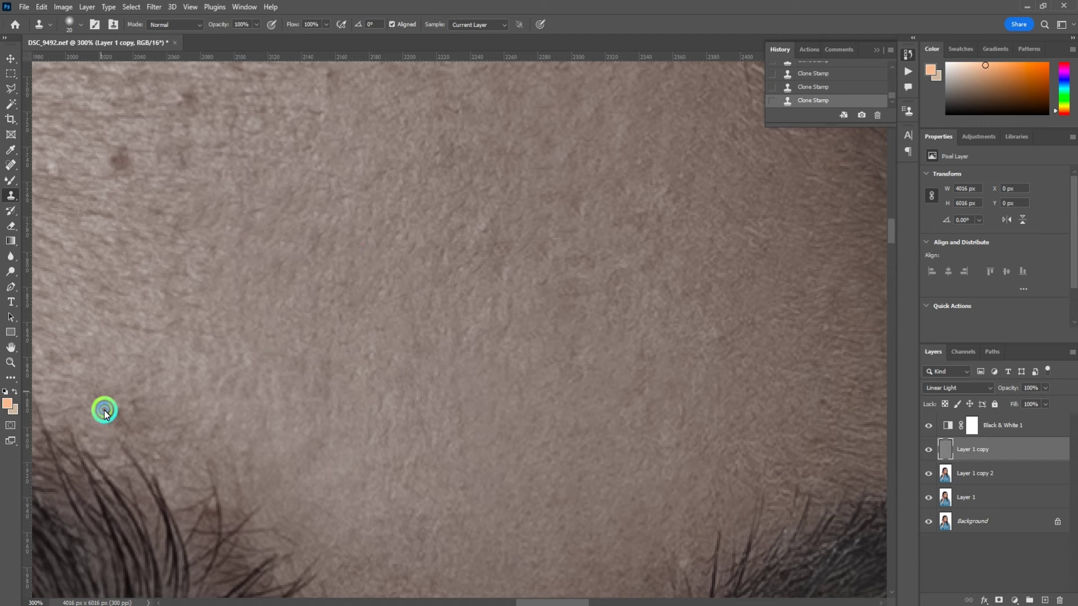
click(160, 322)
scroll(169, 306, up, 3)
click(241, 285)
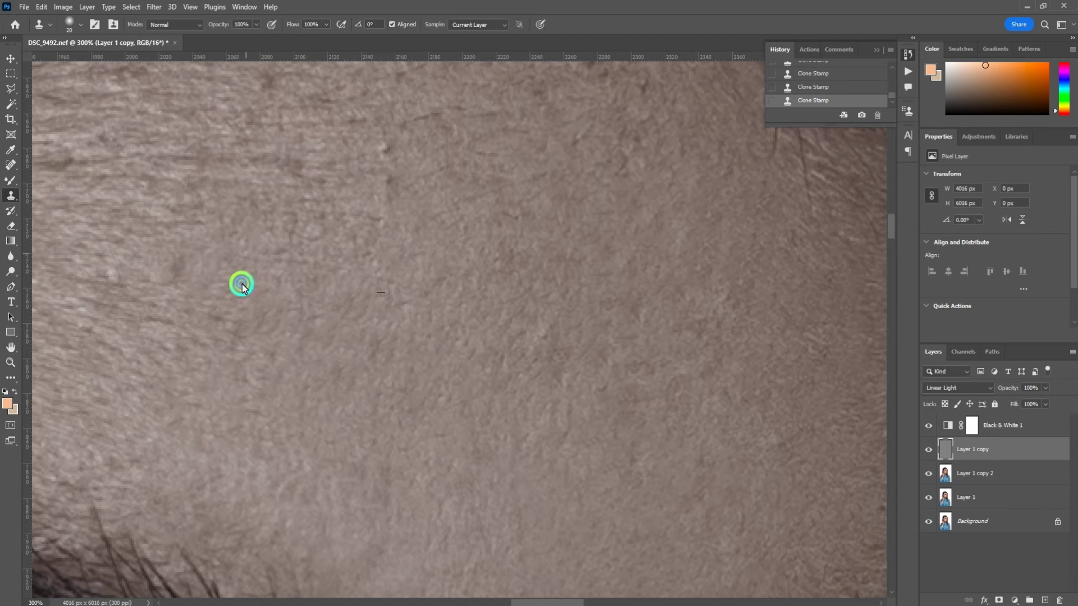
click(313, 211)
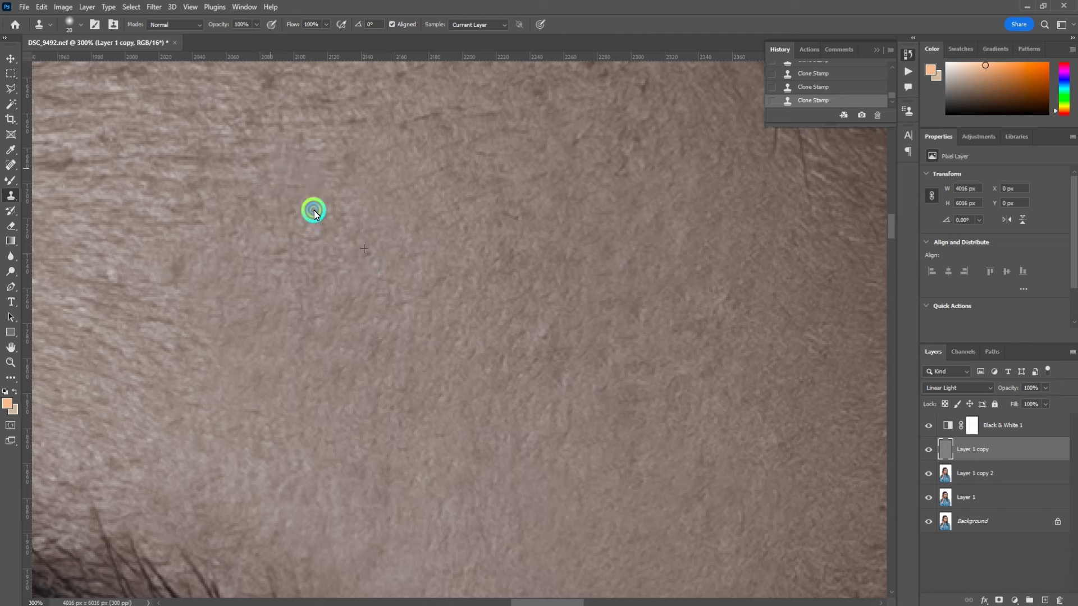
click(402, 109)
click(509, 176)
Step: Dab clean skin over the scattered blemishes on the left forehead
click(363, 96)
click(361, 194)
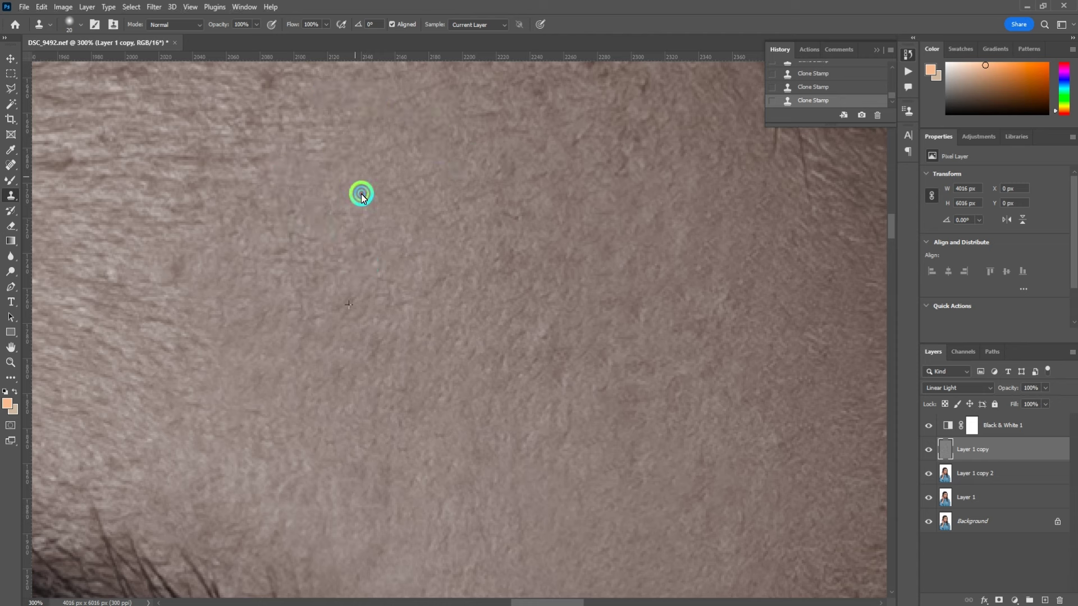
click(260, 240)
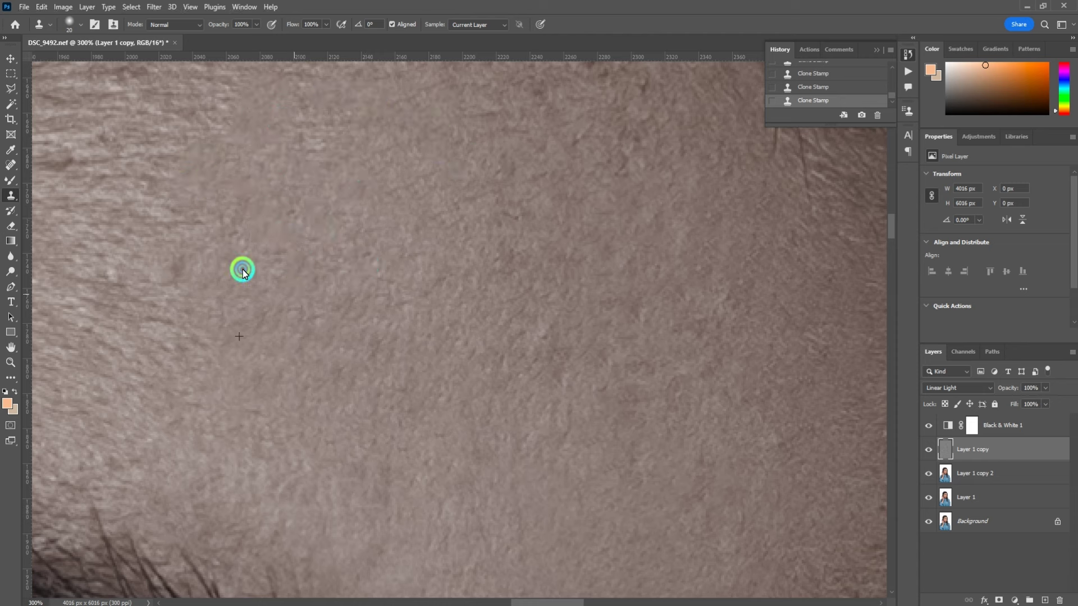
click(168, 348)
click(192, 192)
click(541, 89)
click(594, 127)
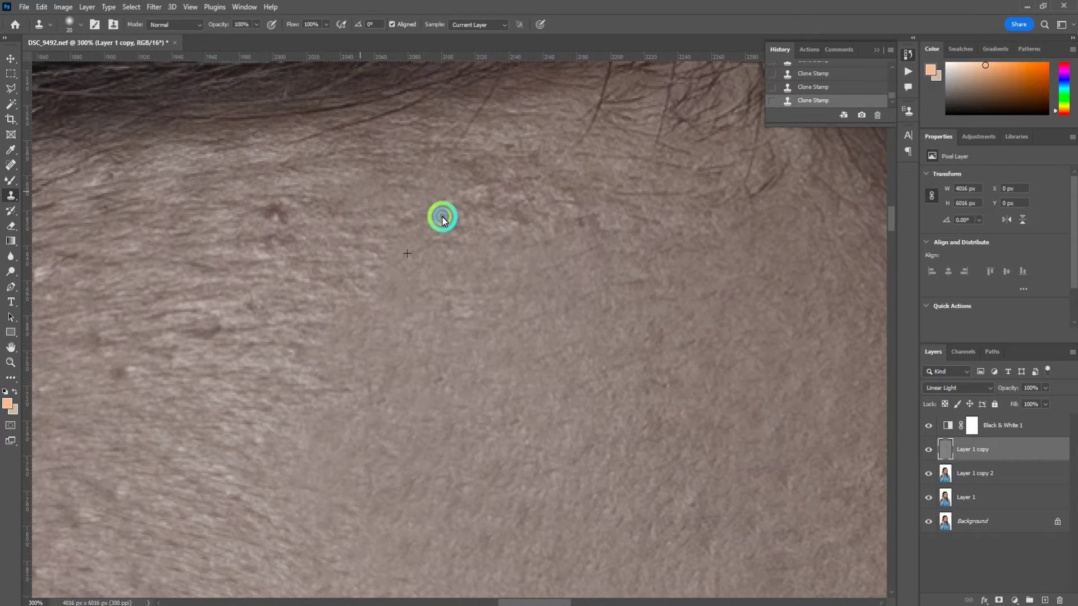
Step: Clone out the spots below the hairline and the light bumps across the forehead
click(458, 209)
click(579, 194)
click(469, 280)
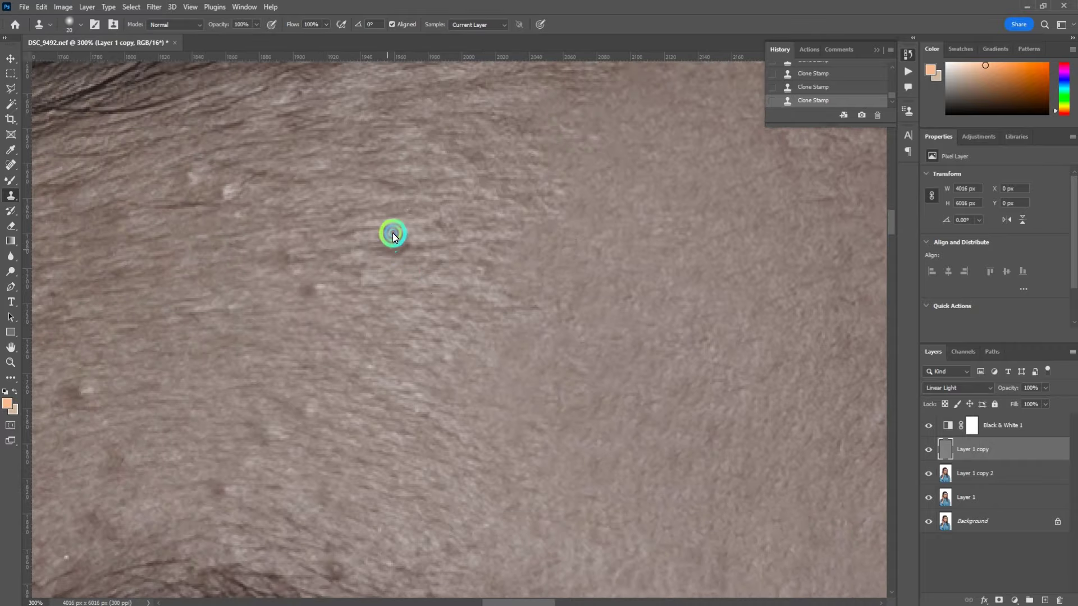
click(409, 195)
click(500, 173)
click(470, 119)
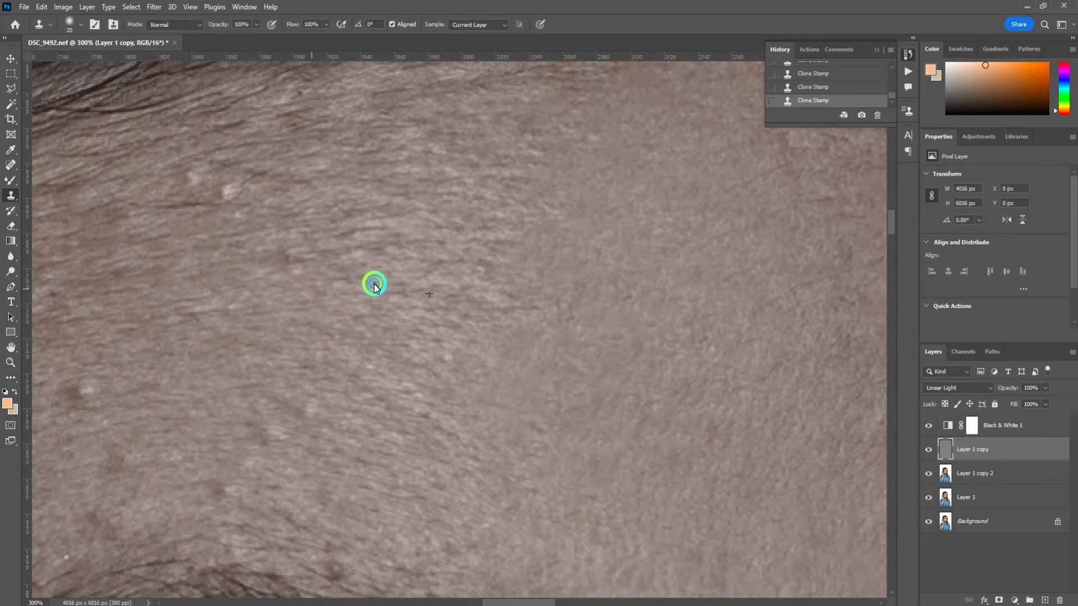
click(343, 220)
click(397, 271)
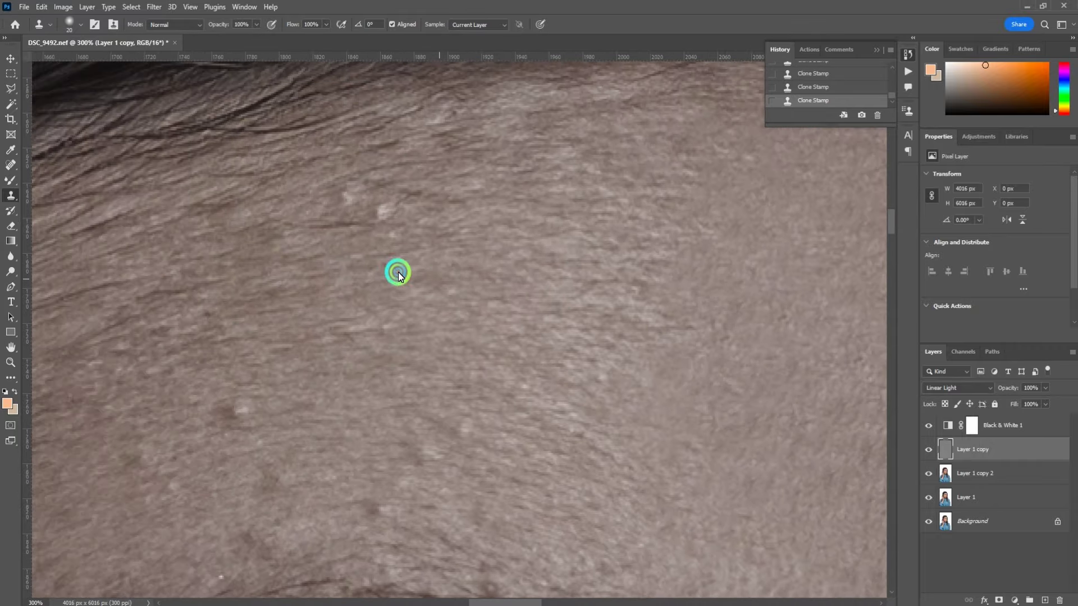
click(363, 193)
click(403, 329)
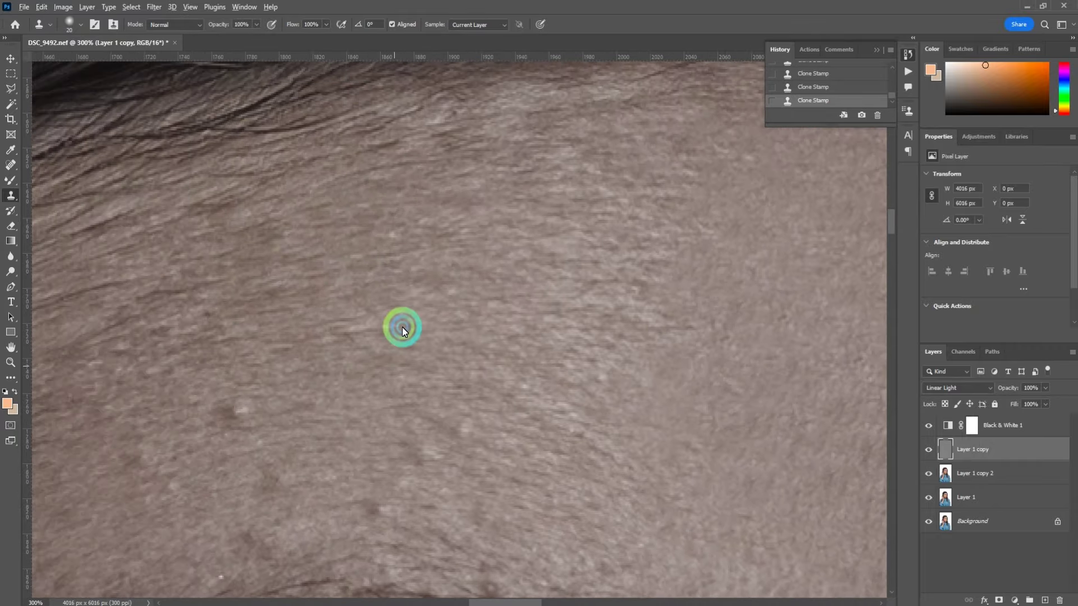
Step: Clear the light bumps and spots just above the eyebrow
click(375, 352)
click(433, 442)
click(377, 516)
click(401, 337)
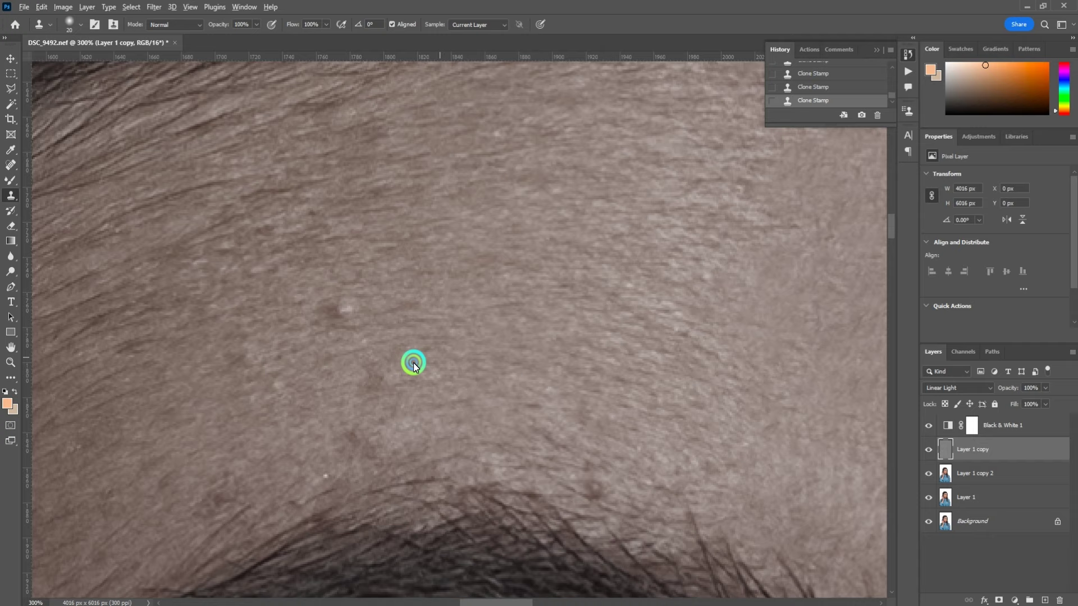
click(357, 434)
click(448, 338)
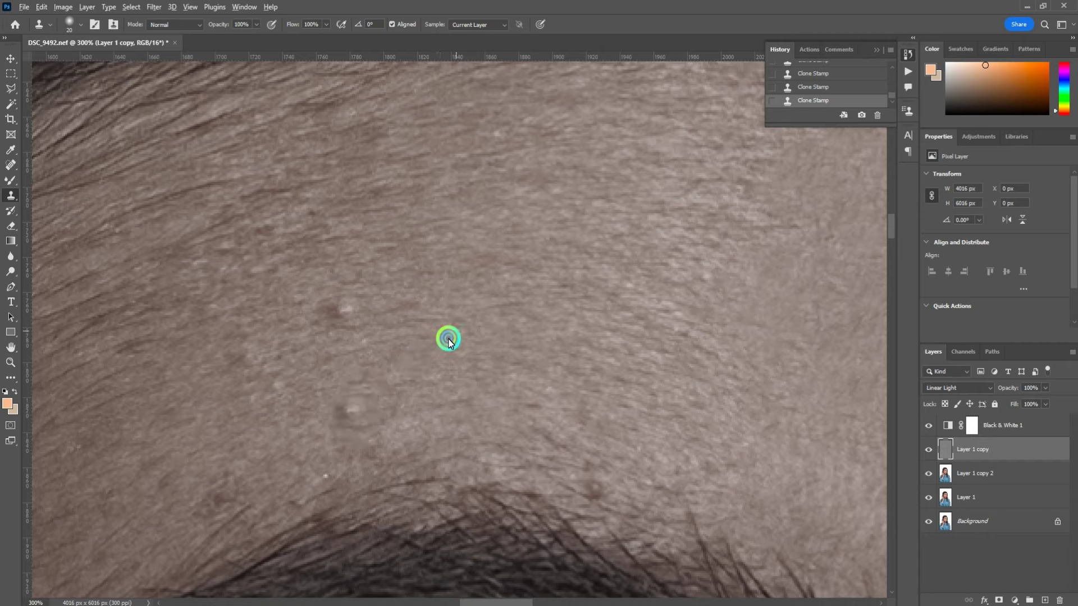
click(381, 375)
click(430, 366)
click(320, 307)
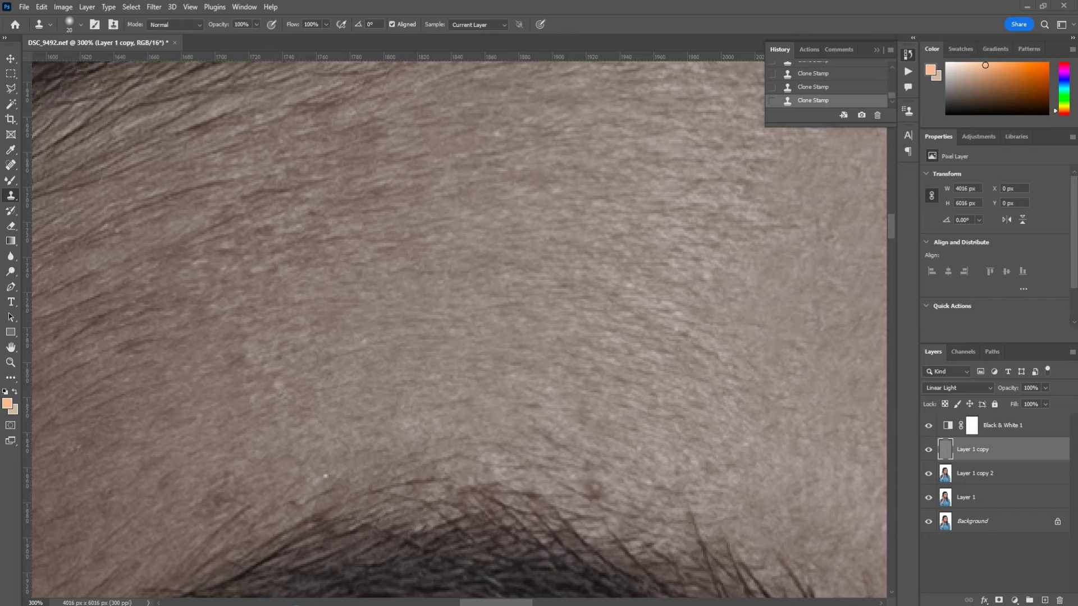
Step: Stamp out the remaining spots near the eyebrow and along the hairline
click(238, 364)
click(412, 392)
click(462, 416)
click(428, 355)
click(422, 302)
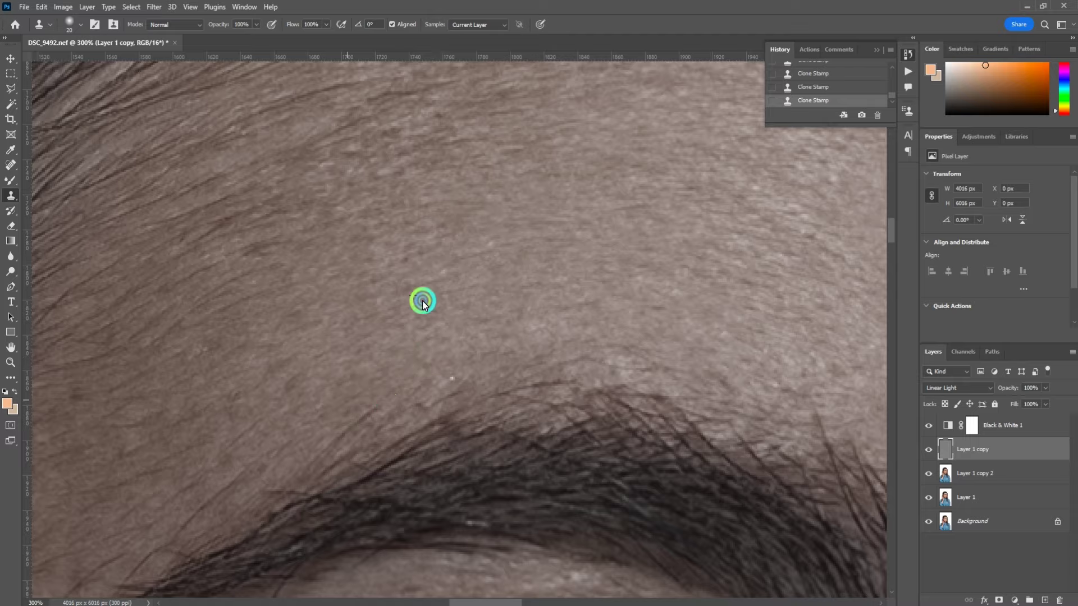
click(320, 385)
click(334, 293)
click(423, 202)
click(349, 287)
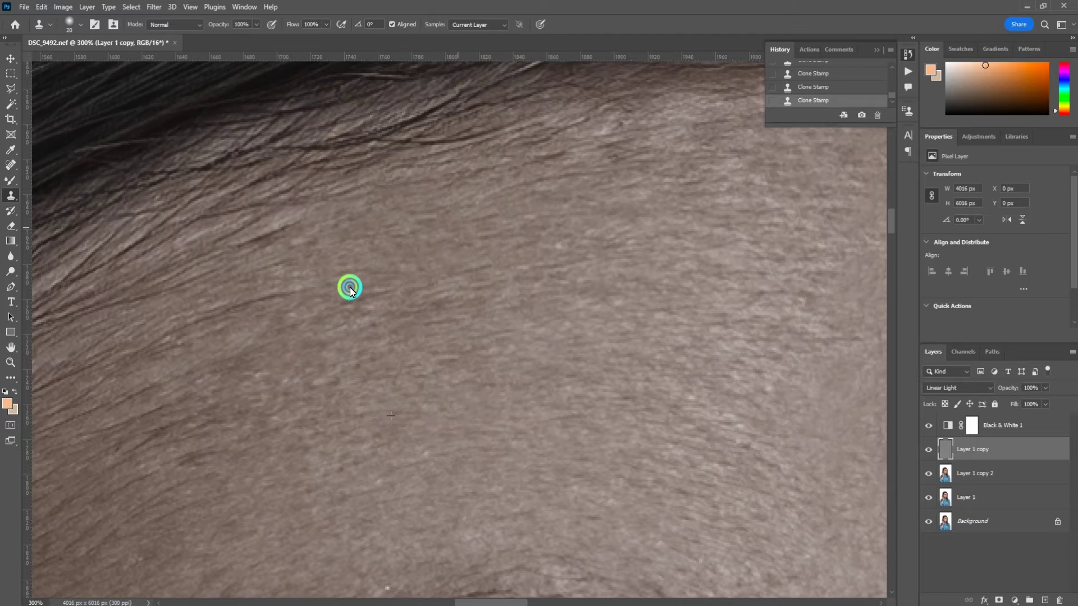
Step: Cover the blemishes beside the eyebrow, on the temple and on the upper forehead
click(457, 169)
click(383, 355)
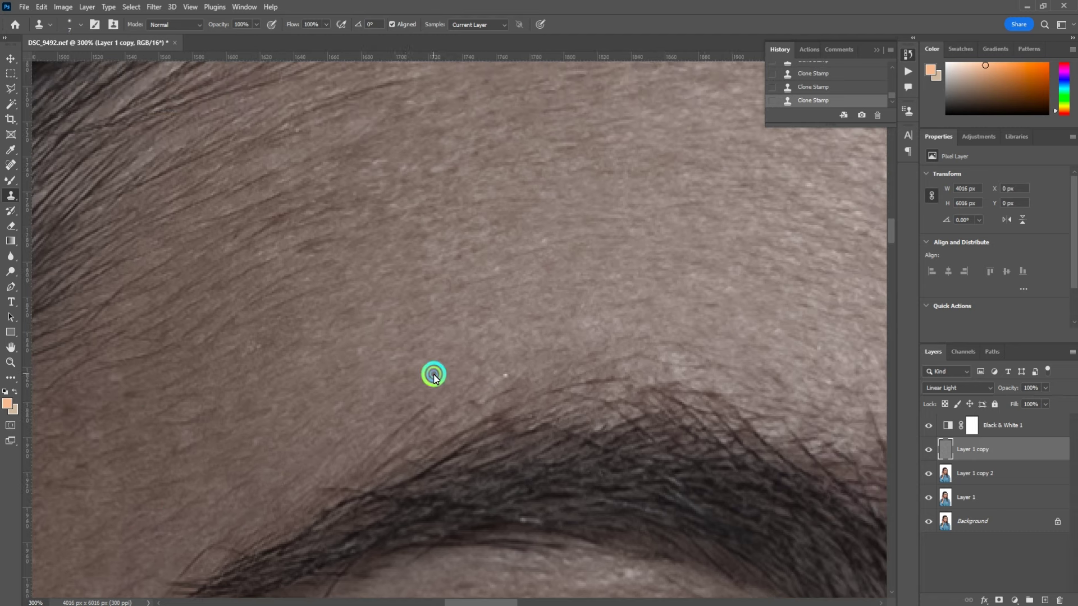
click(444, 405)
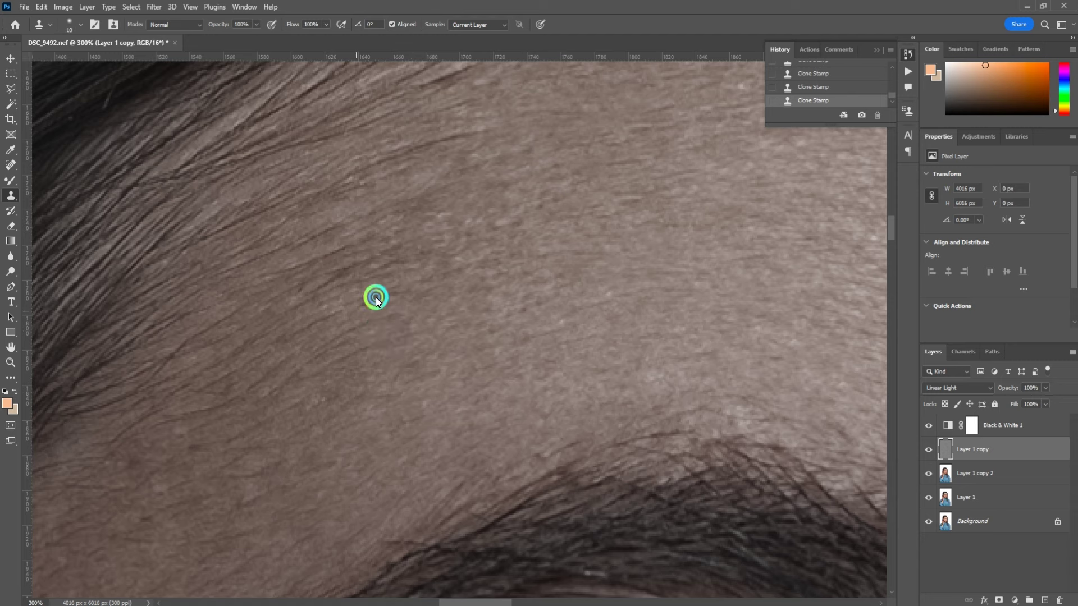
click(358, 347)
click(494, 116)
click(456, 187)
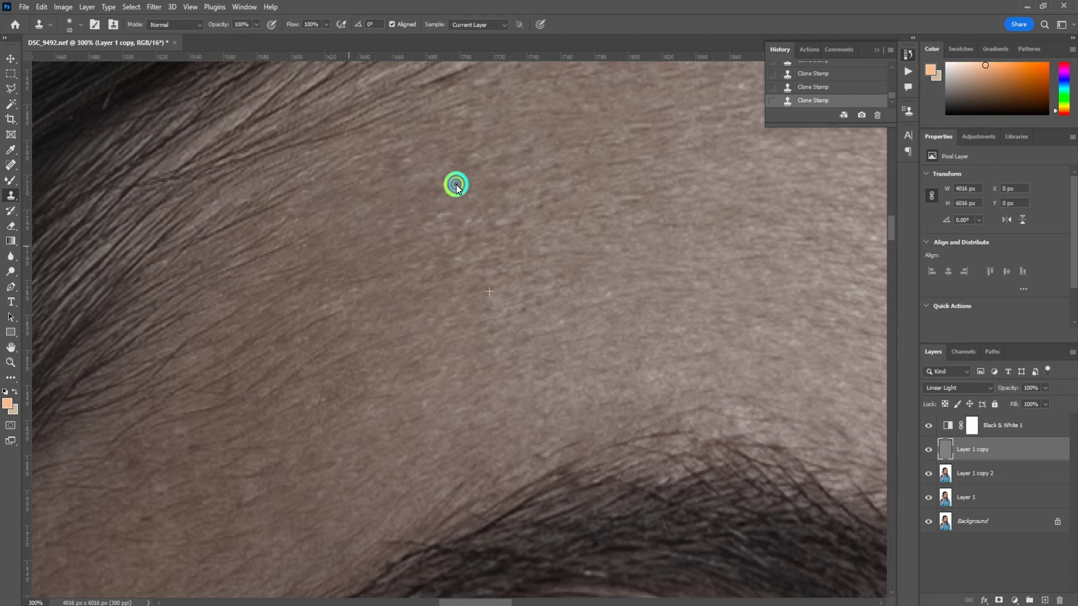
click(505, 207)
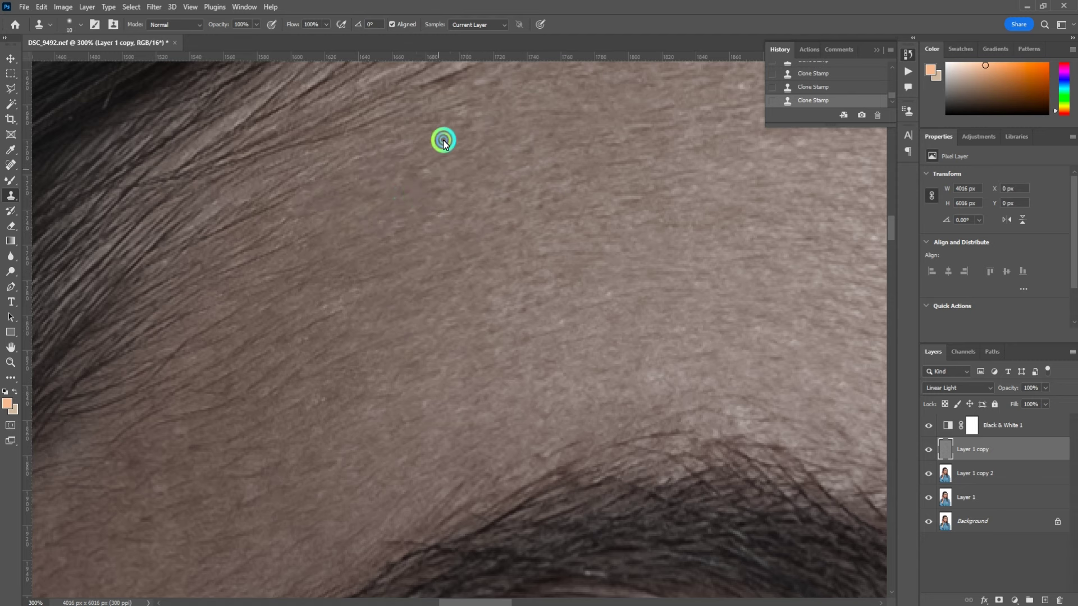
Step: Clone over two temple blemishes, then pan across to the next patch of skin
scroll(423, 258, left, 5)
scroll(424, 257, down, 2)
scroll(365, 325, down, 1)
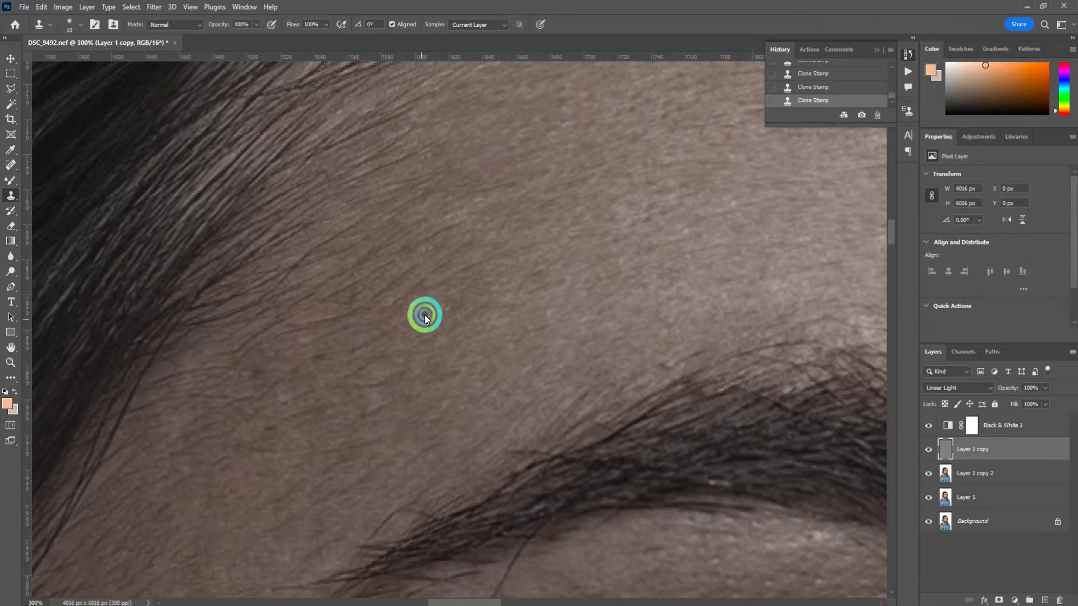
click(323, 405)
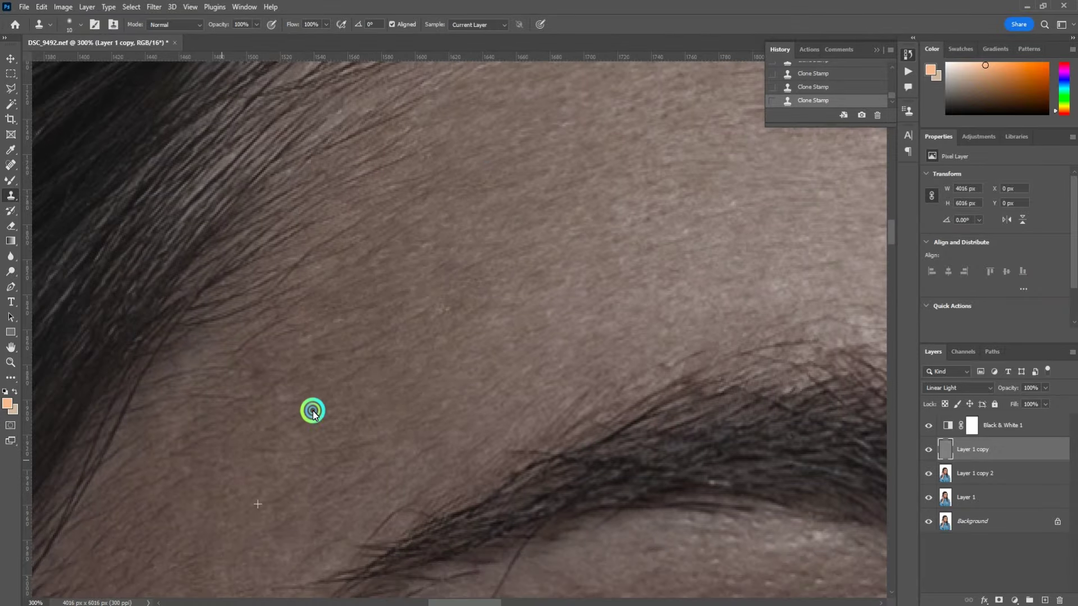
click(250, 394)
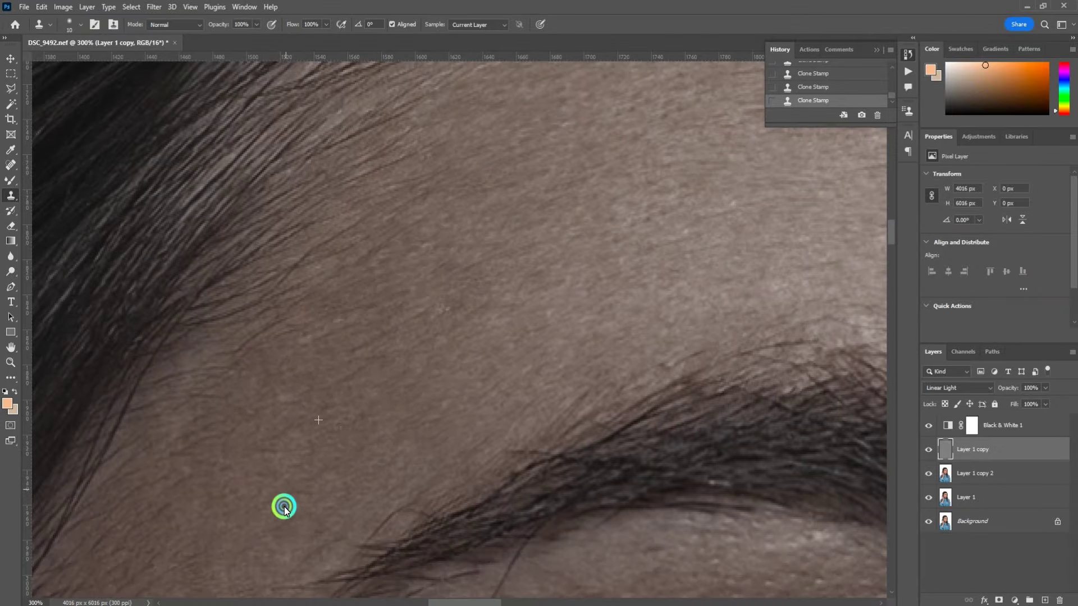
scroll(285, 415, left, 1)
scroll(418, 356, left, 3)
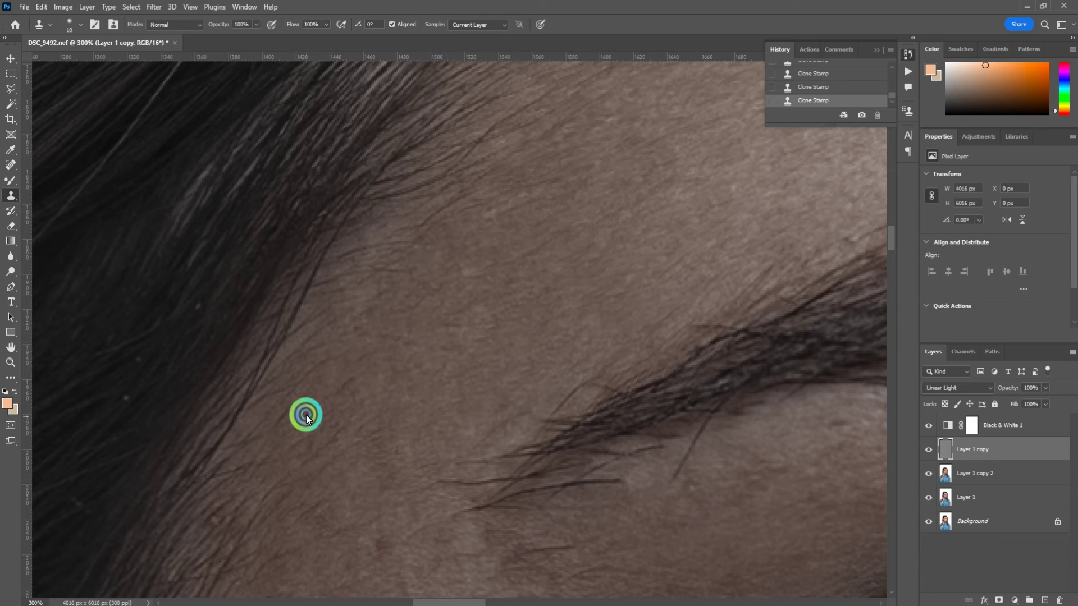
drag(356, 416, 414, 273)
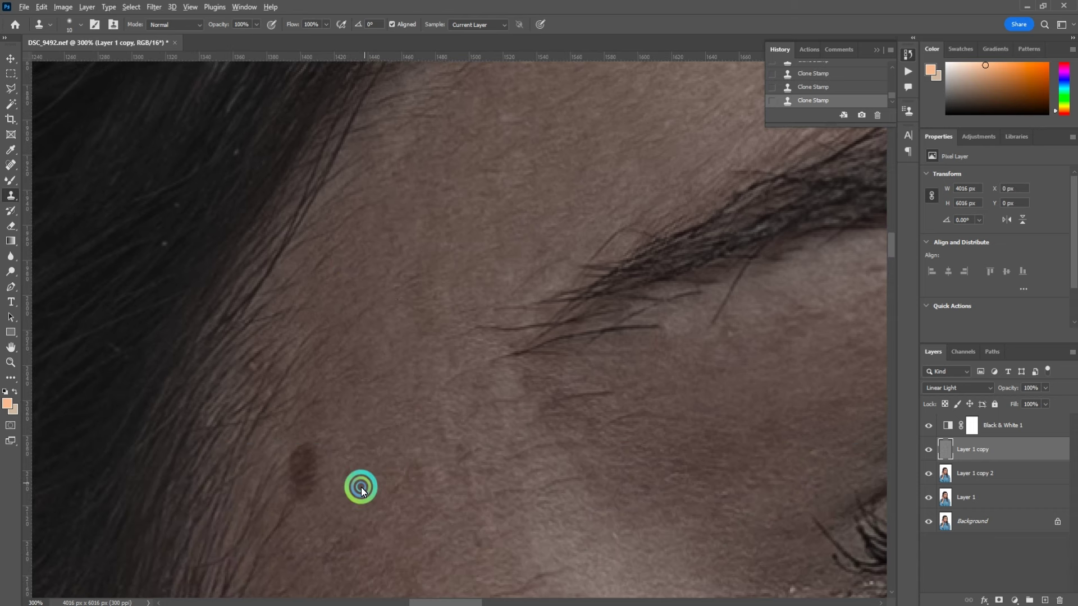
drag(361, 487, 360, 333)
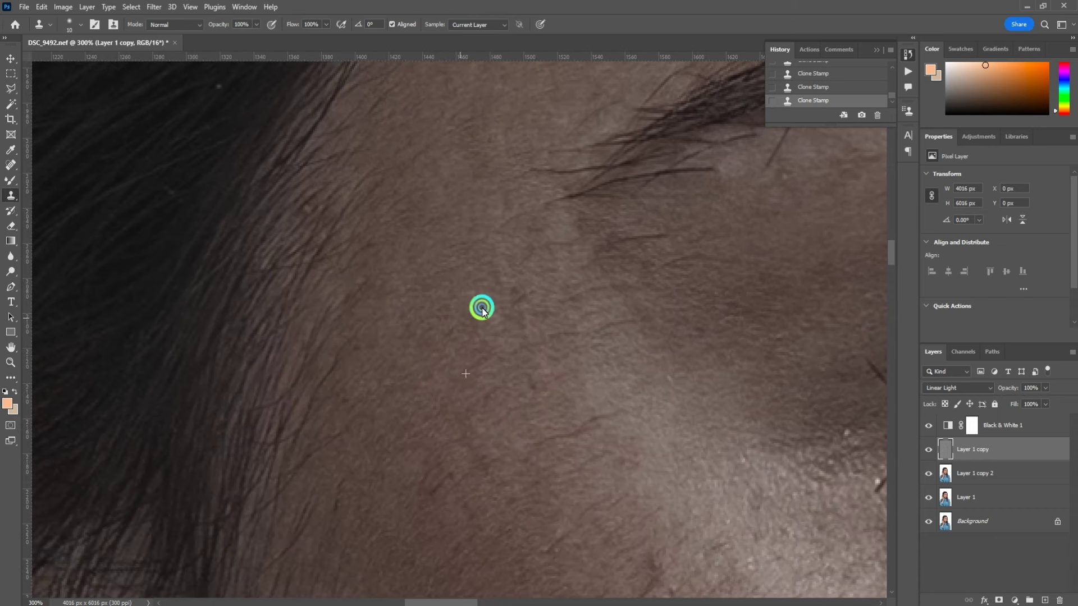
Step: Stamp out a small temple spot and move down toward the cheek below the eye
scroll(565, 348, right, 3)
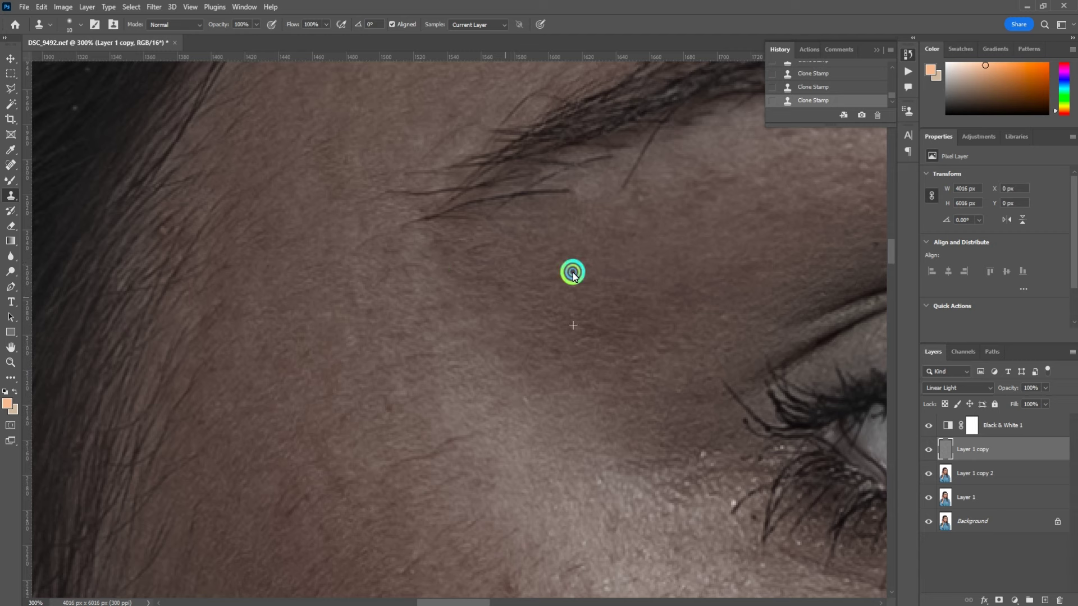
scroll(592, 340, down, 3)
scroll(417, 382, left, 2)
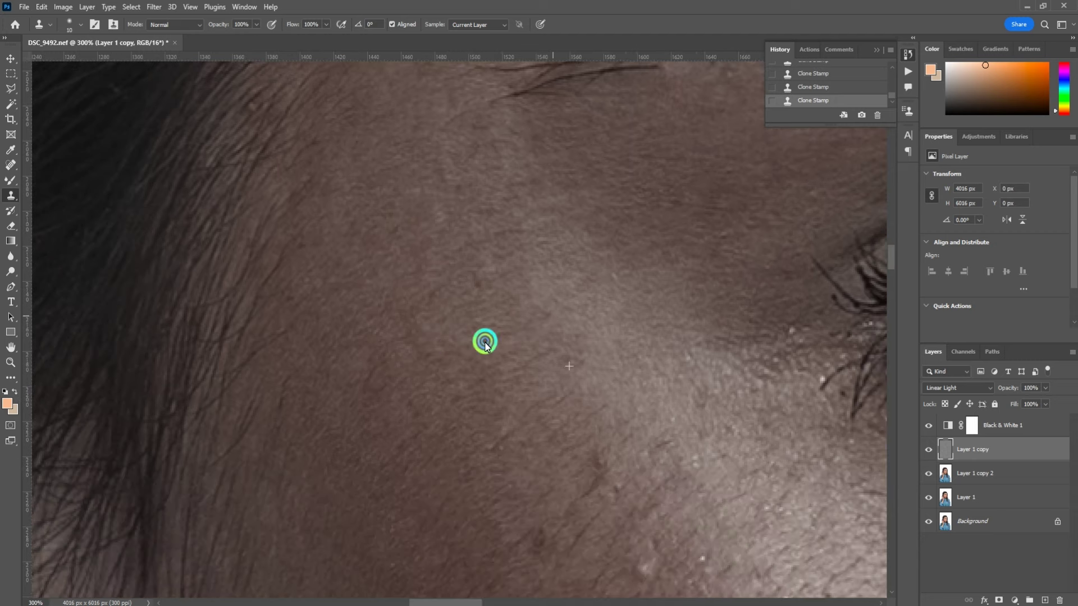
click(462, 418)
scroll(392, 337, down, 3)
scroll(393, 336, right, 2)
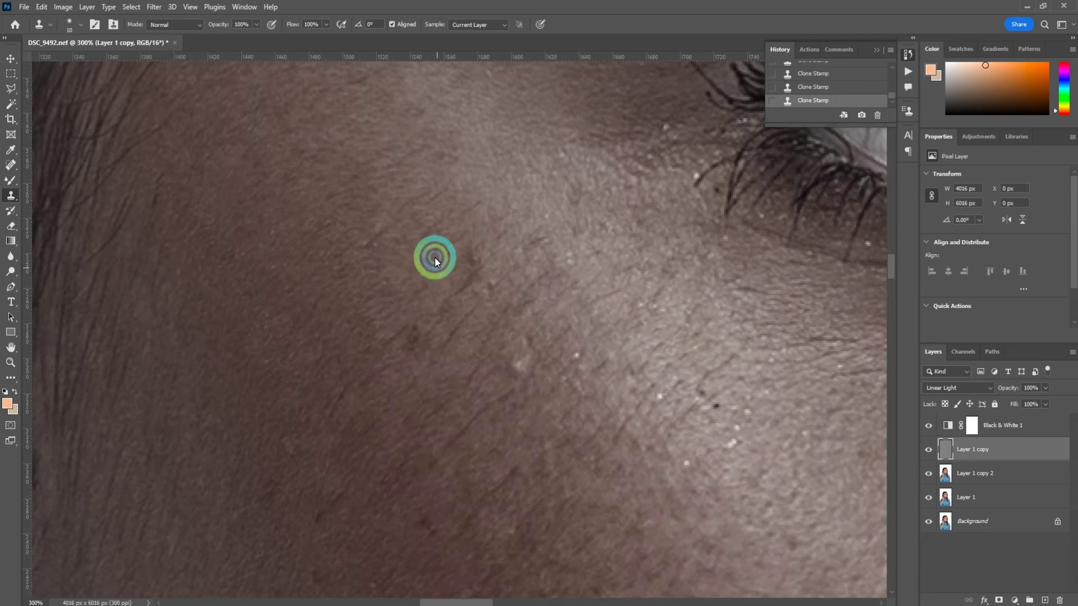
scroll(483, 370, right, 1)
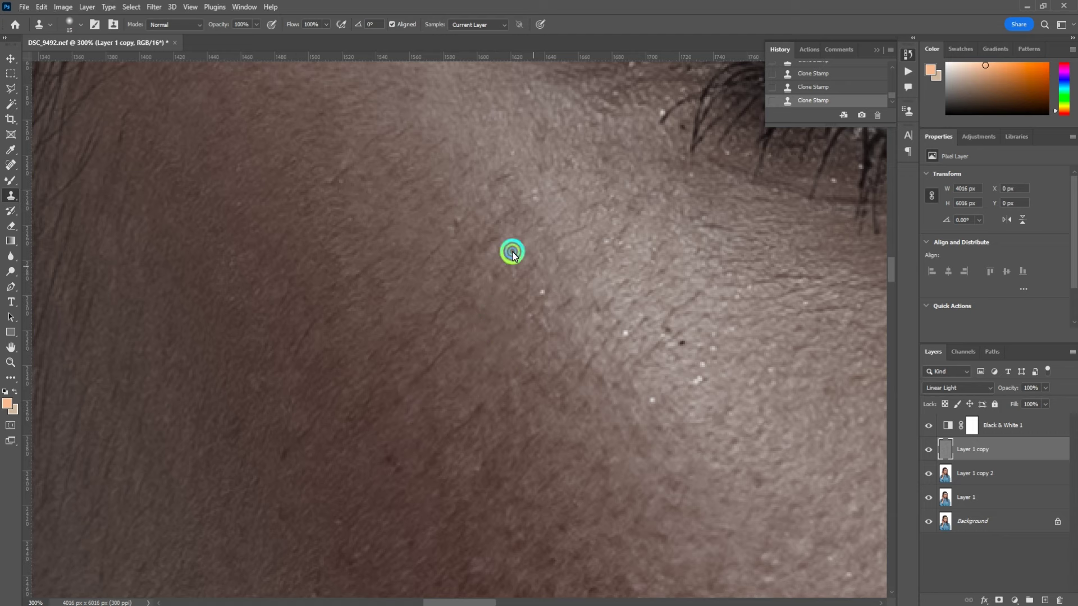
scroll(542, 319, down, 2)
scroll(542, 319, left, 3)
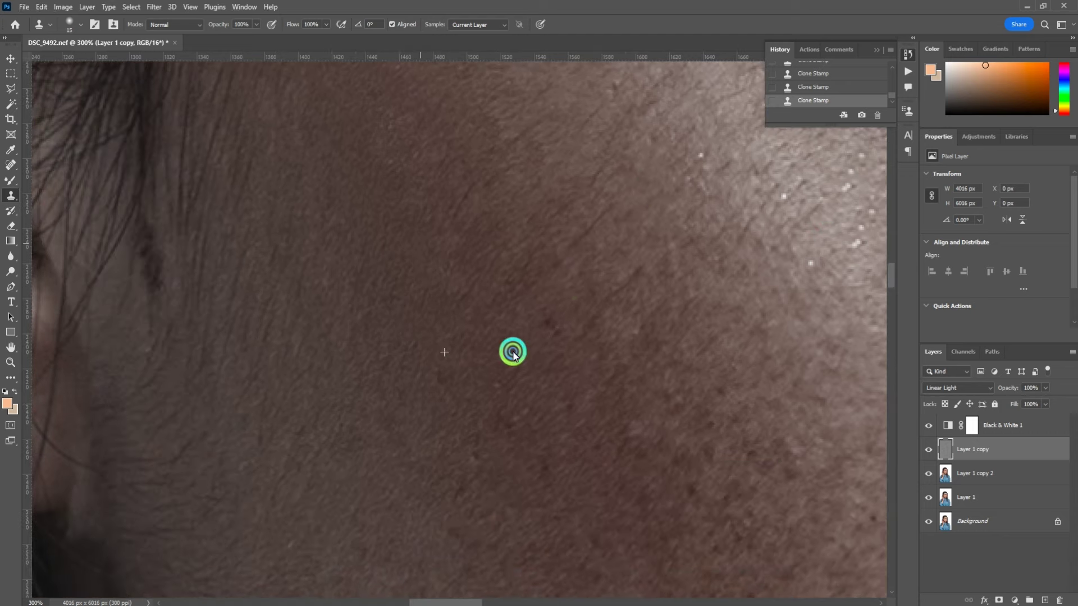
scroll(467, 347, up, 2)
scroll(467, 347, right, 5)
Step: Zoom out to the nose and clone out the two spots beside the nostril
key(ctrl+minus)
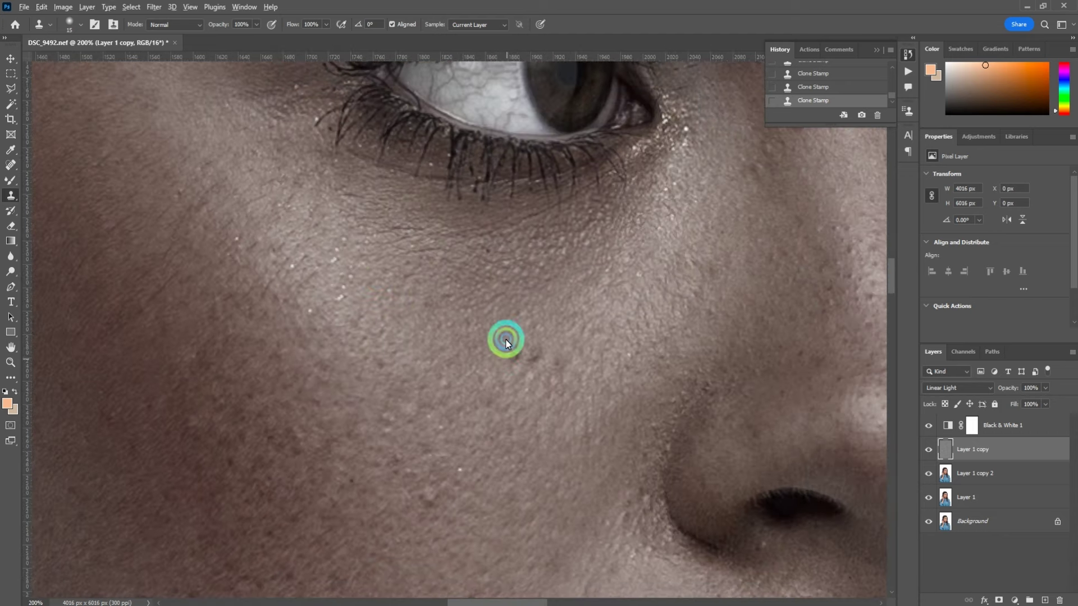
scroll(486, 368, up, 2)
scroll(486, 368, right, 4)
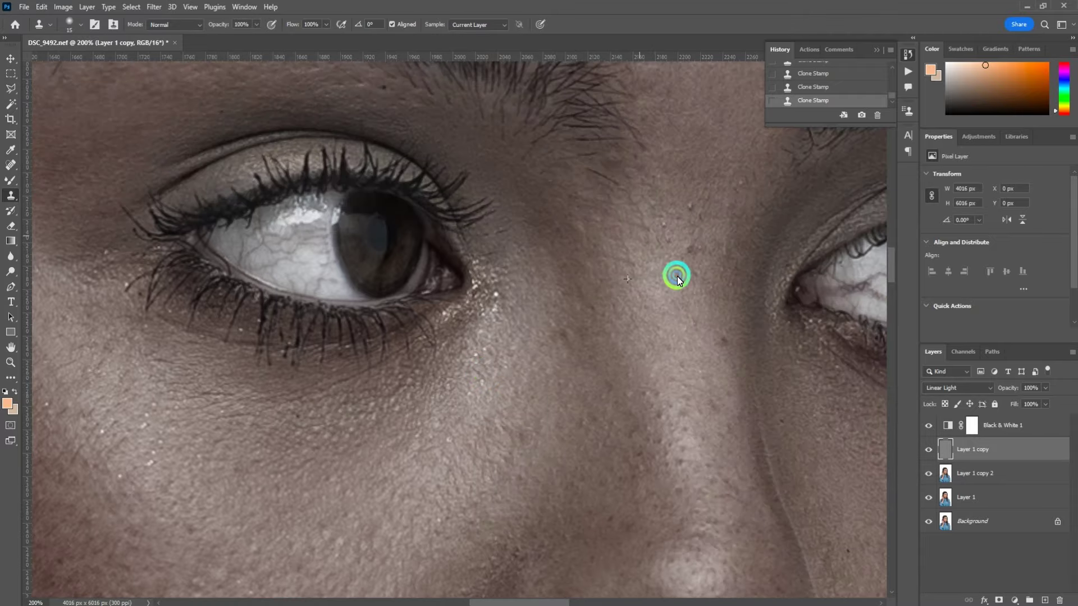
scroll(704, 287, down, 3)
scroll(705, 288, right, 2)
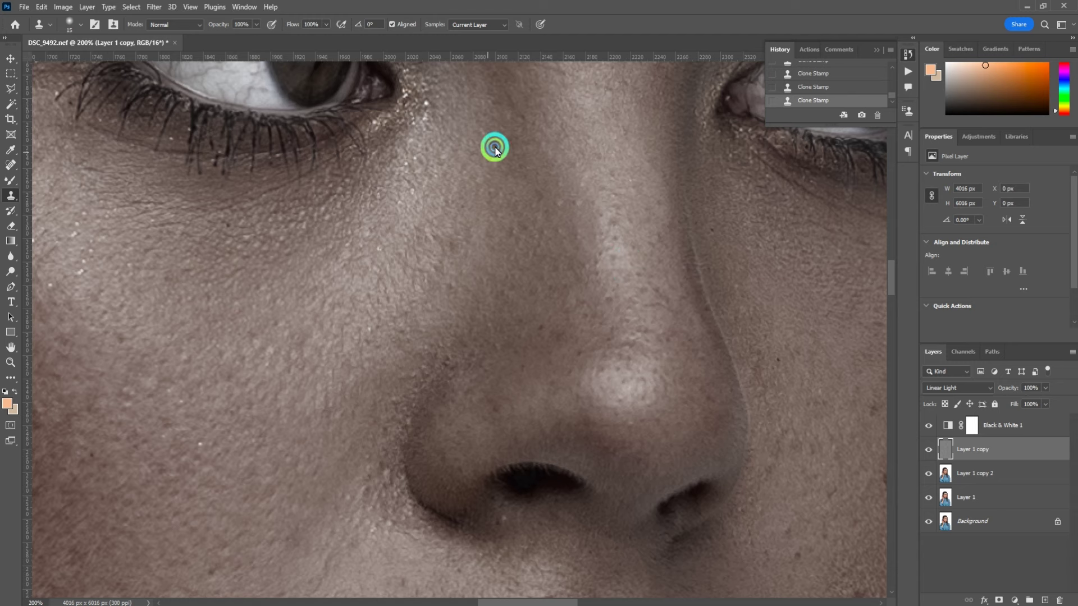
scroll(472, 275, down, 3)
scroll(472, 275, left, 2)
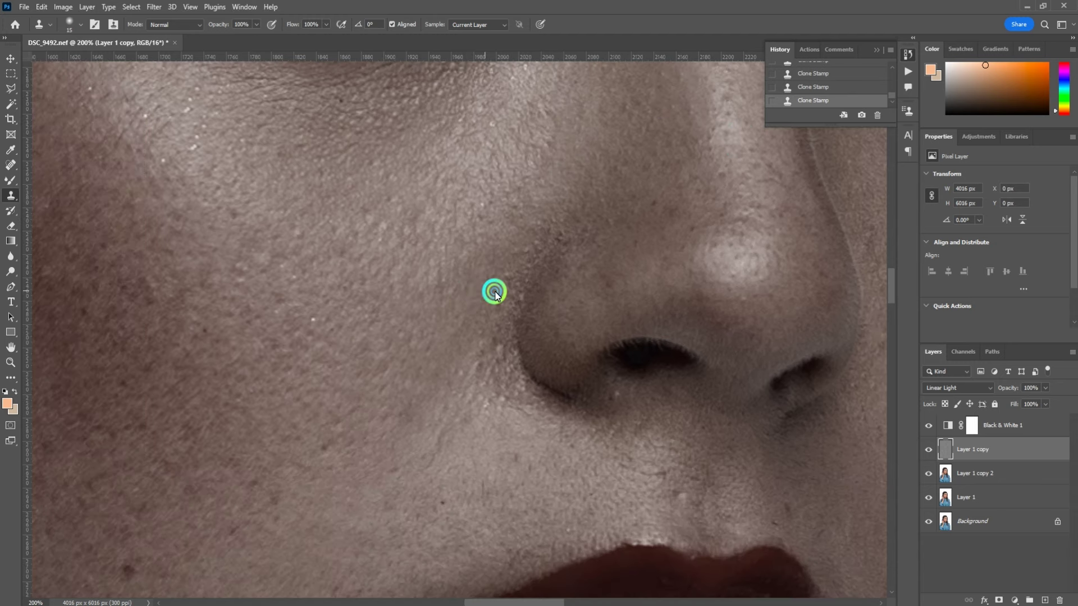
click(491, 353)
click(501, 358)
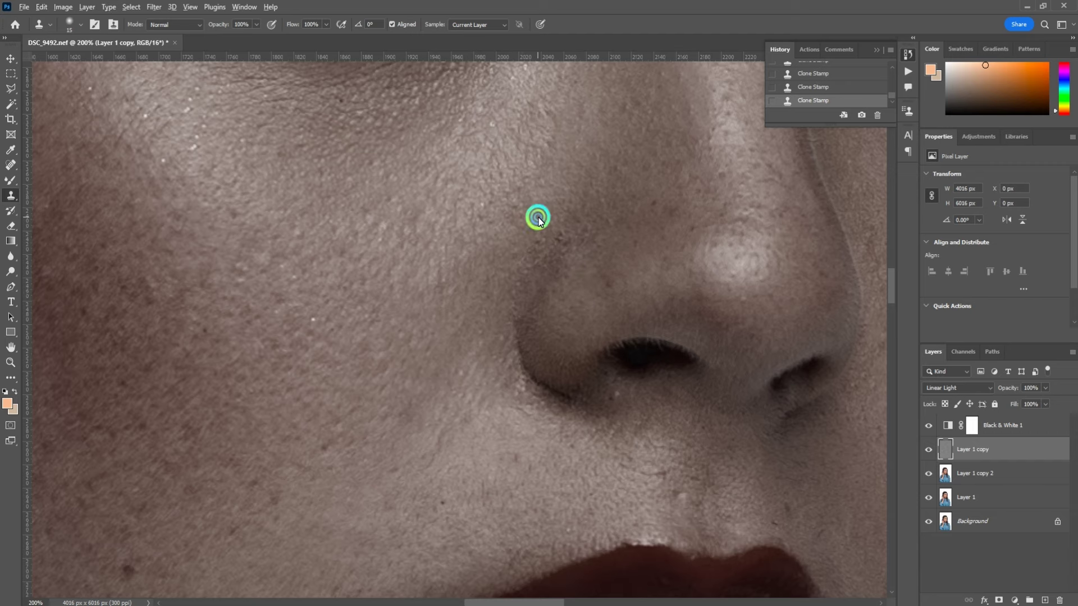
scroll(538, 431, down, 3)
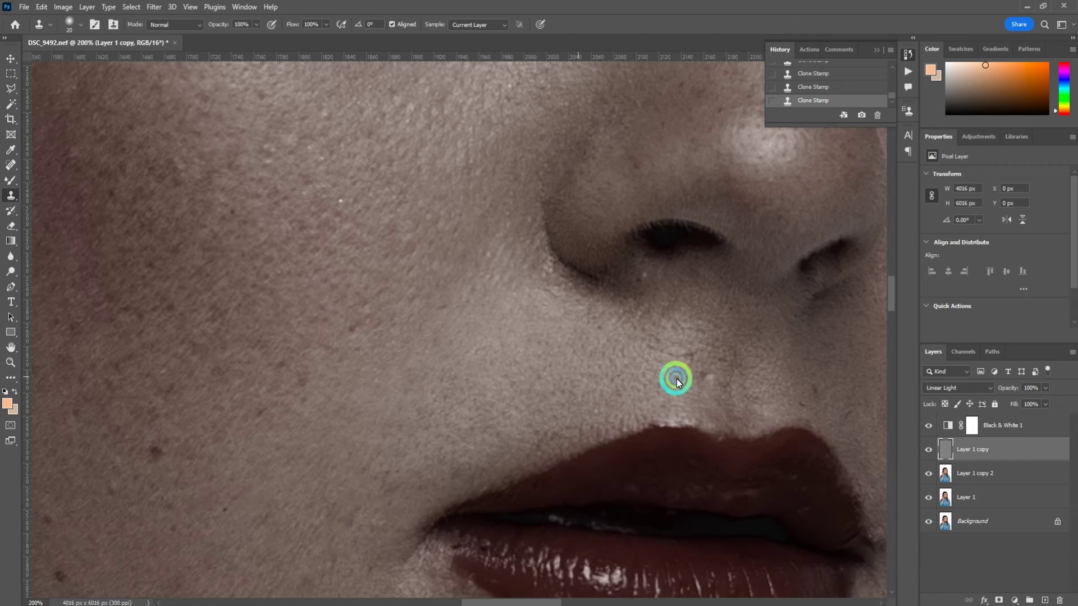
scroll(675, 376, right, 3)
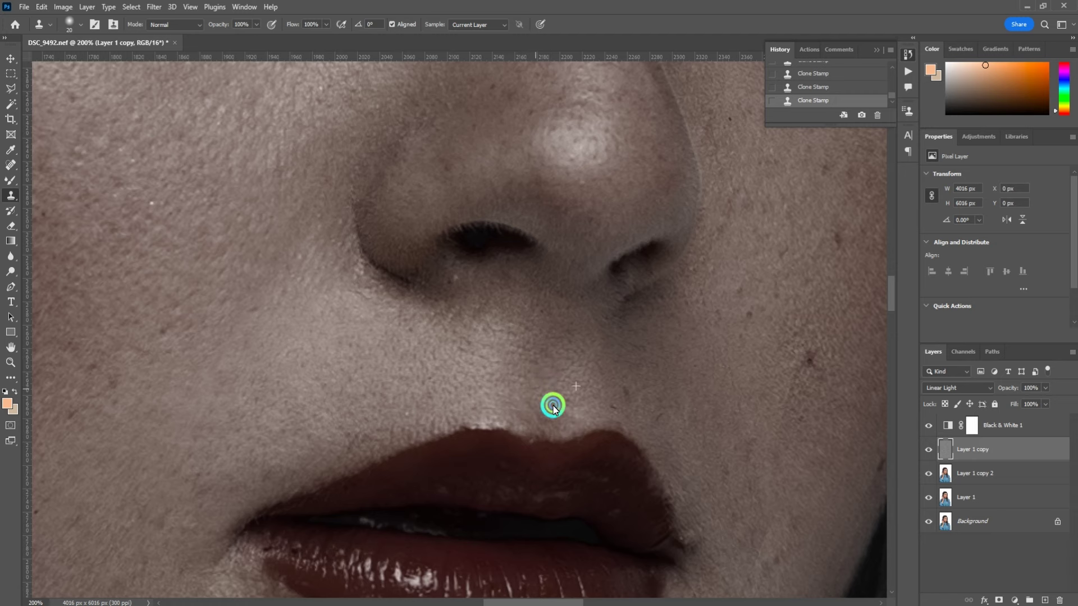
scroll(634, 400, right, 3)
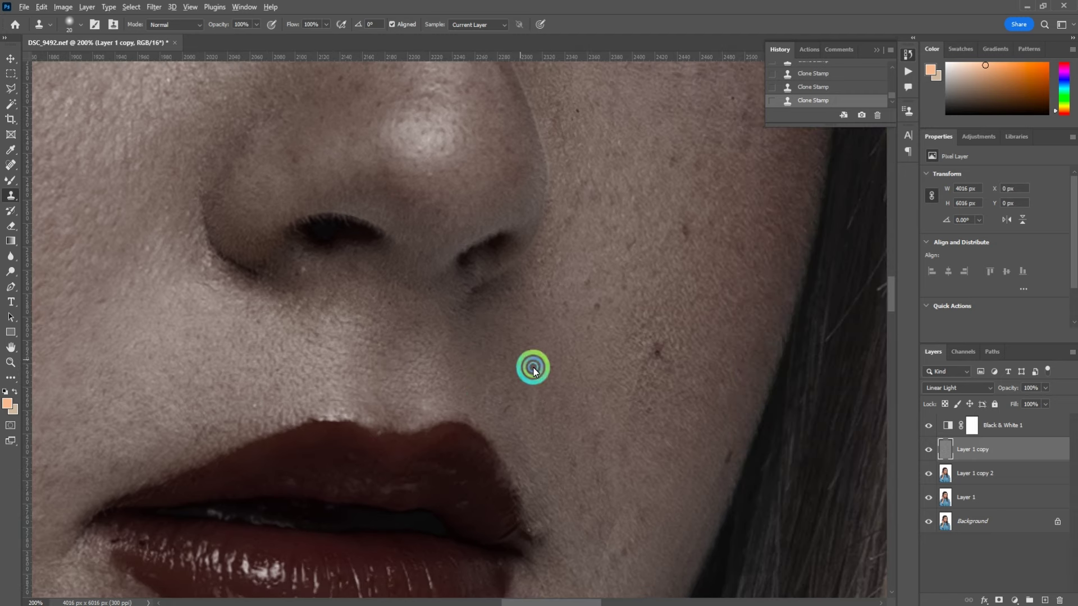
scroll(469, 397, right, 2)
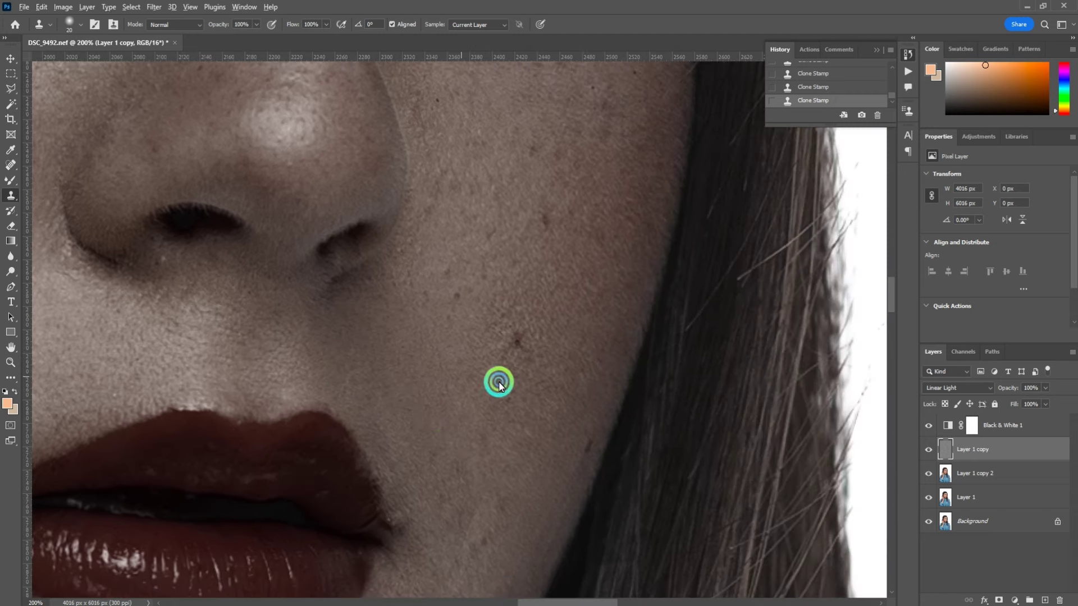
Step: Clone away the dark spot on the cheek and move down toward the chin
drag(498, 380, 513, 382)
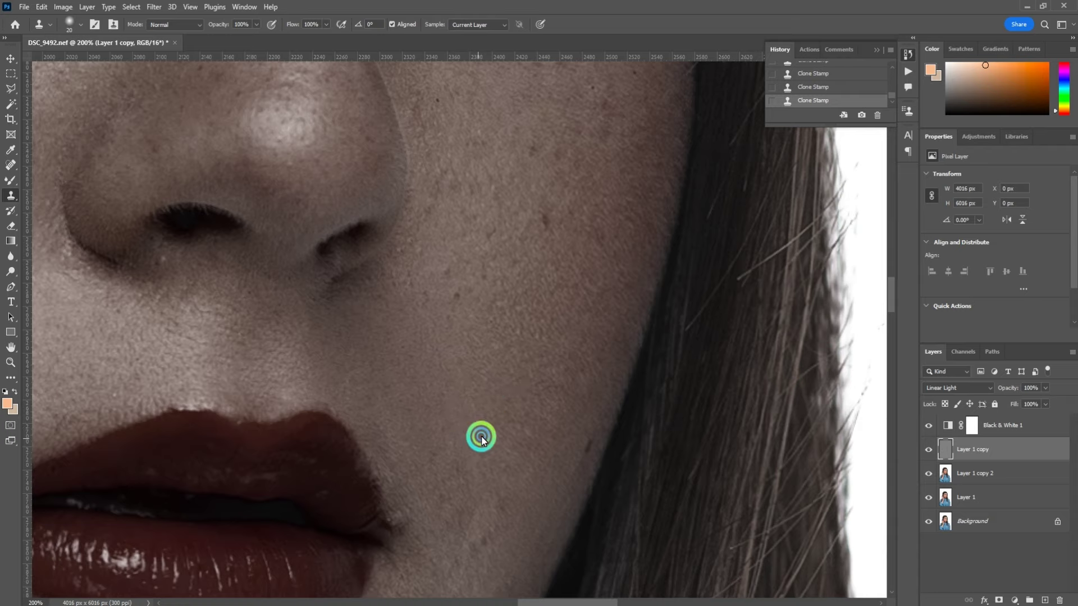
scroll(471, 415, down, 2)
scroll(444, 387, down, 2)
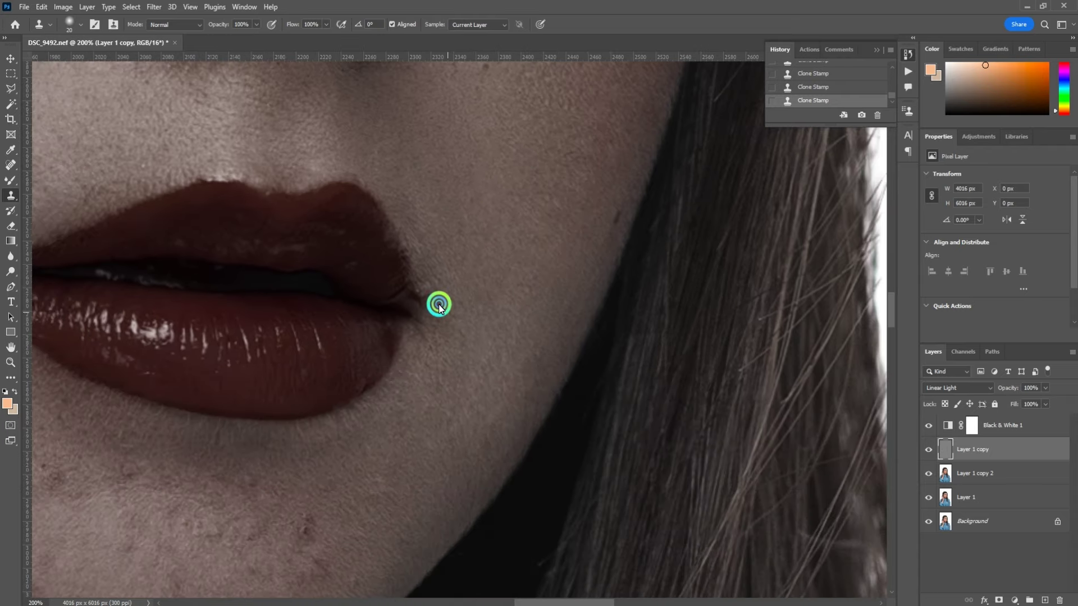
scroll(446, 314, down, 1)
scroll(454, 297, down, 1)
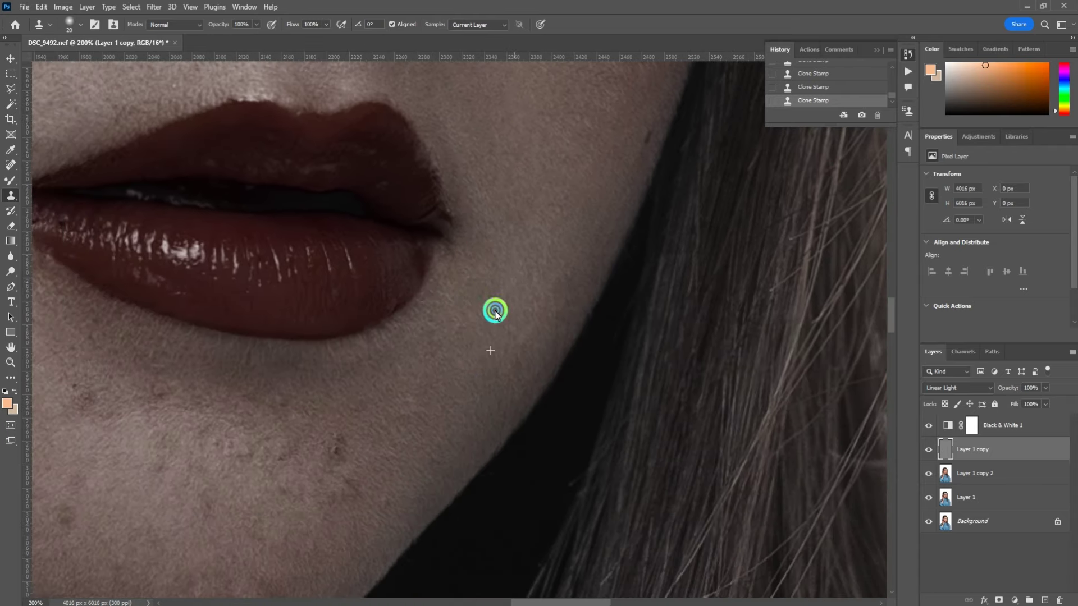
scroll(426, 432, down, 1)
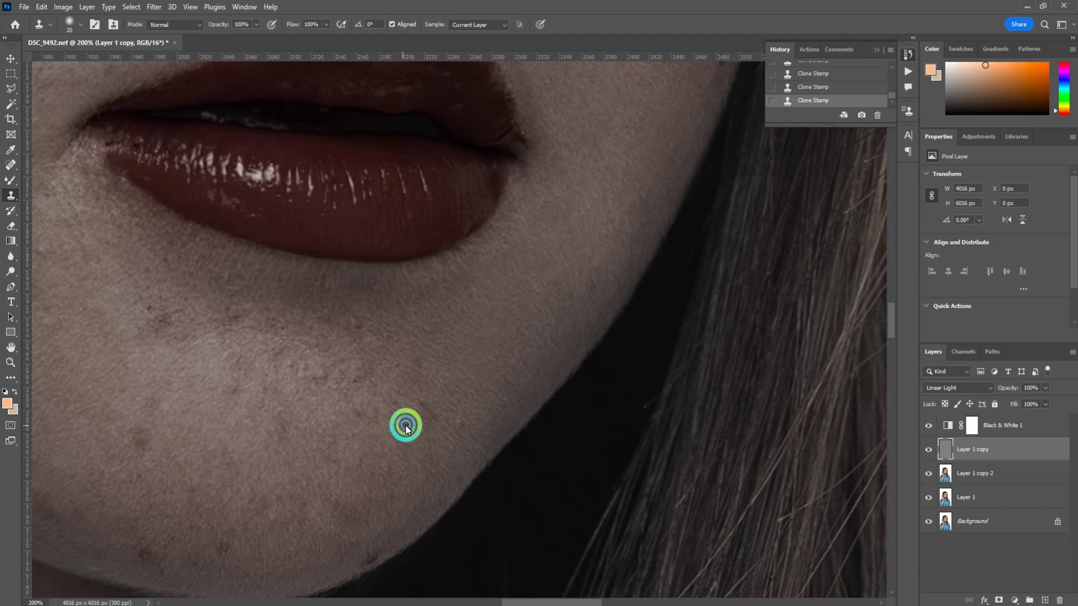
scroll(401, 405, left, 1)
Step: Clone over the chin blemishes, undoing and redoing strokes until they look right
key(ctrl+z)
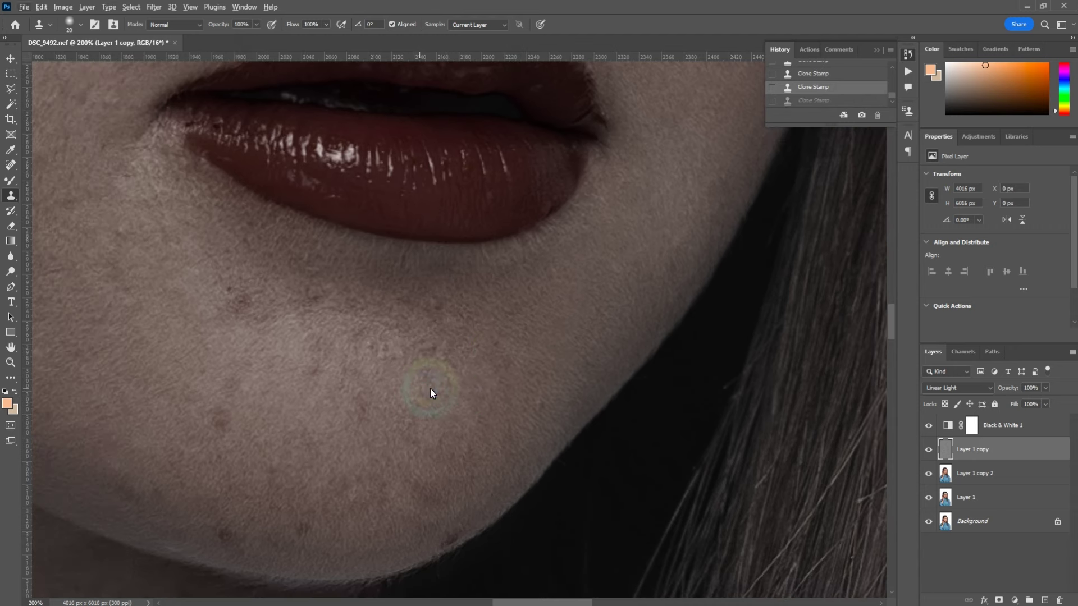
click(433, 360)
scroll(421, 362, left, 2)
scroll(421, 362, up, 1)
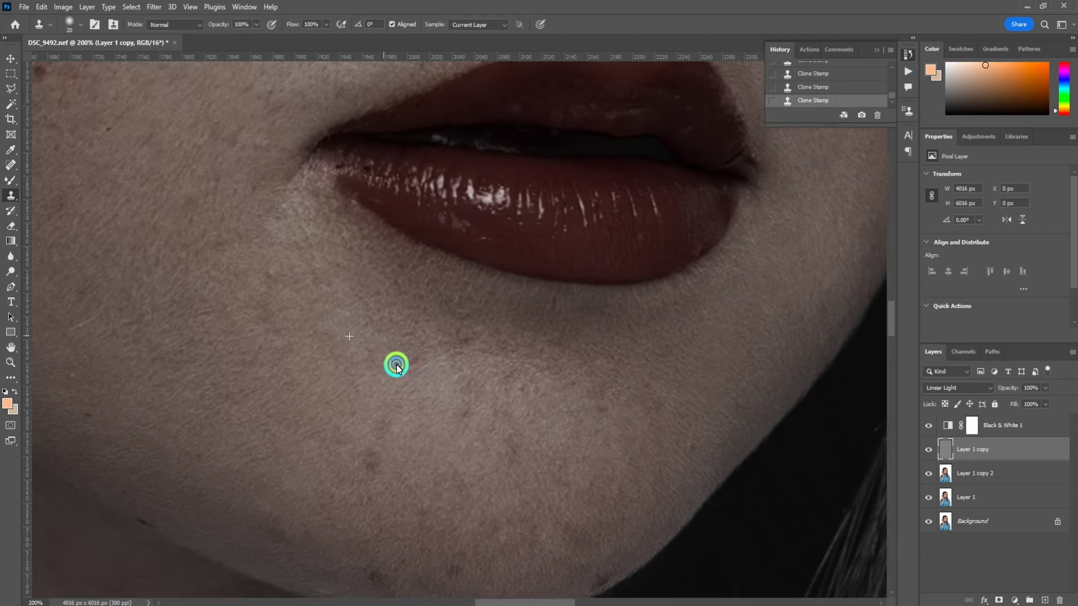
drag(497, 430, 501, 439)
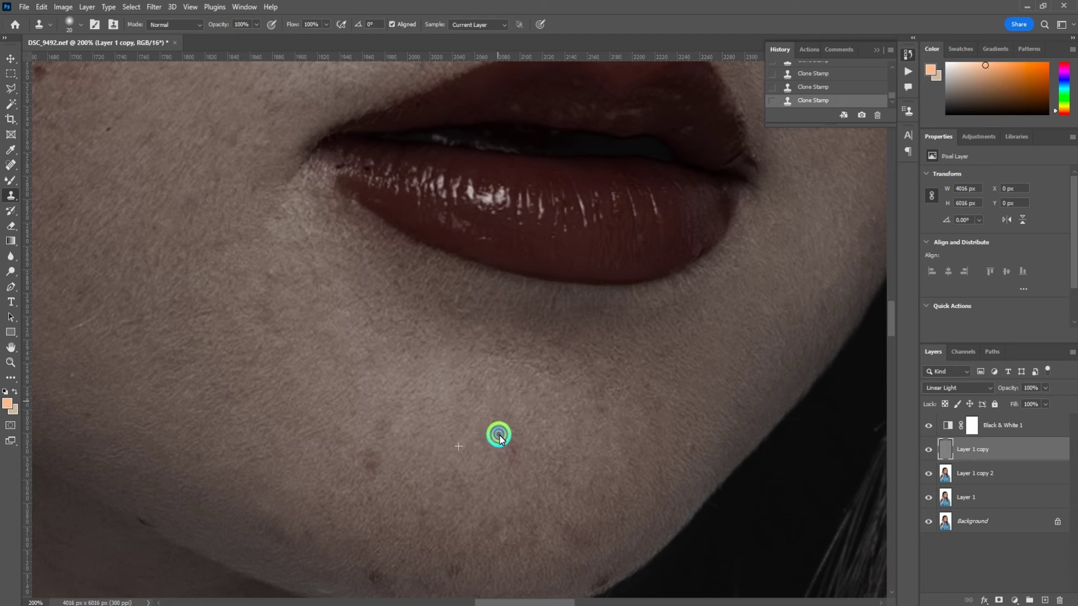
key(ctrl+z)
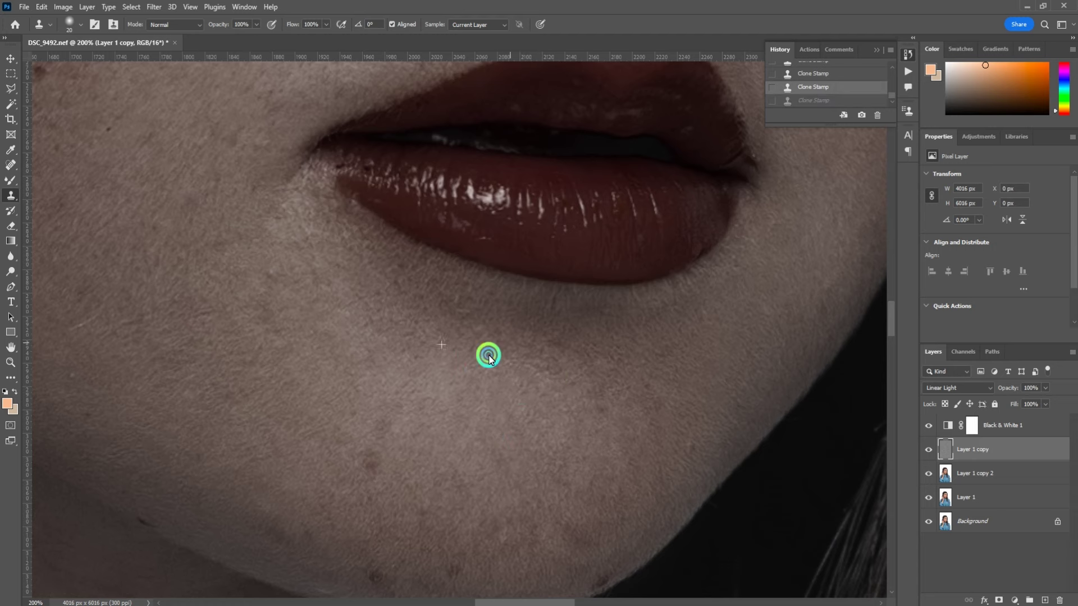
drag(488, 356, 588, 371)
Step: Pan up and across the face to the far cheek beside the nose
scroll(508, 354, right, 2)
scroll(508, 353, down, 1)
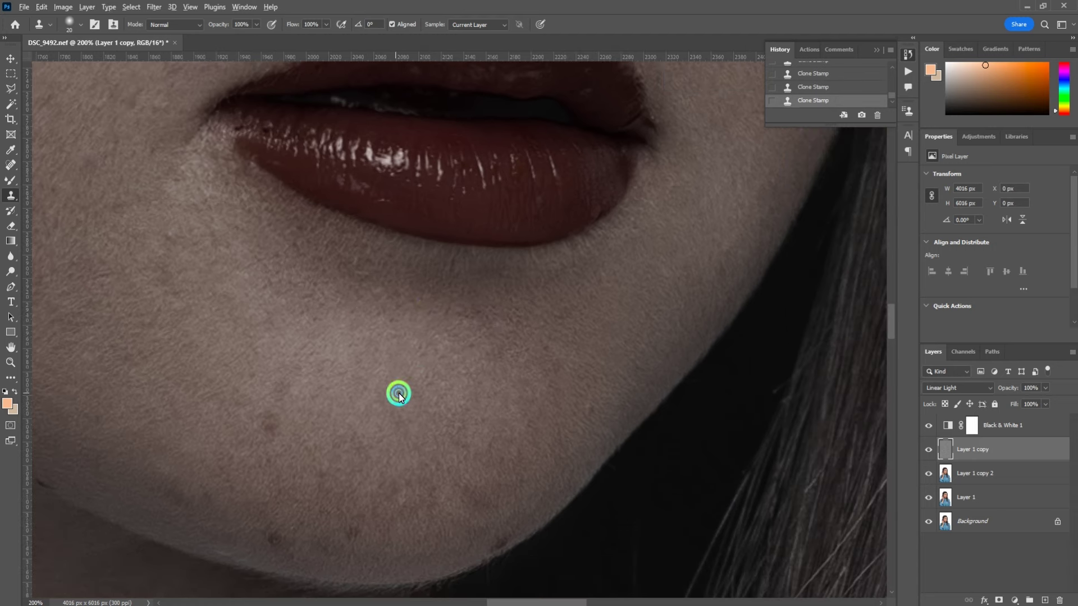
scroll(436, 426, left, 3)
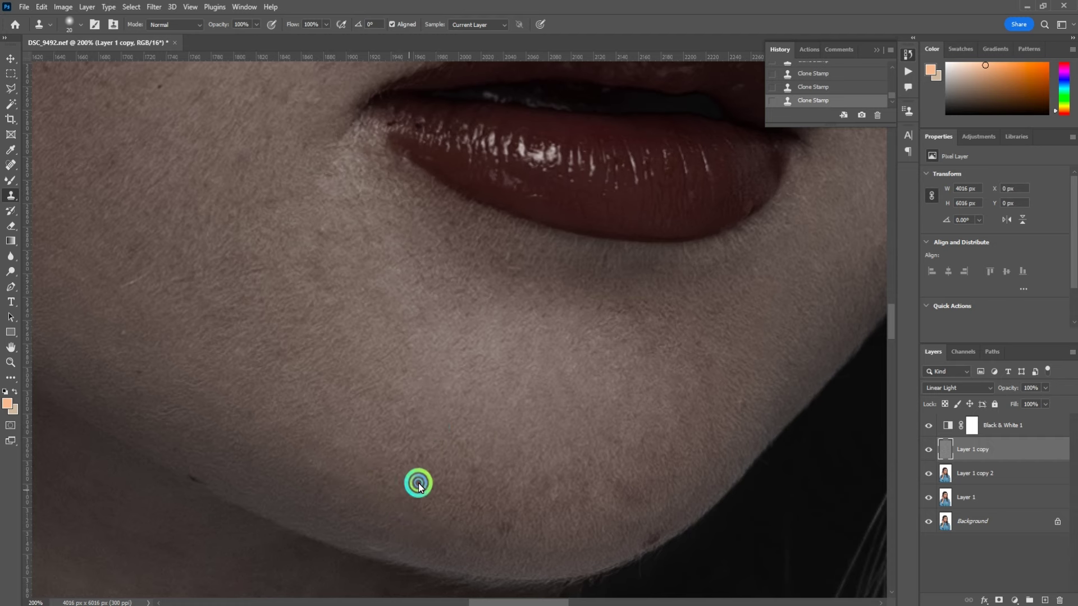
scroll(533, 503, right, 3)
scroll(466, 498, down, 1)
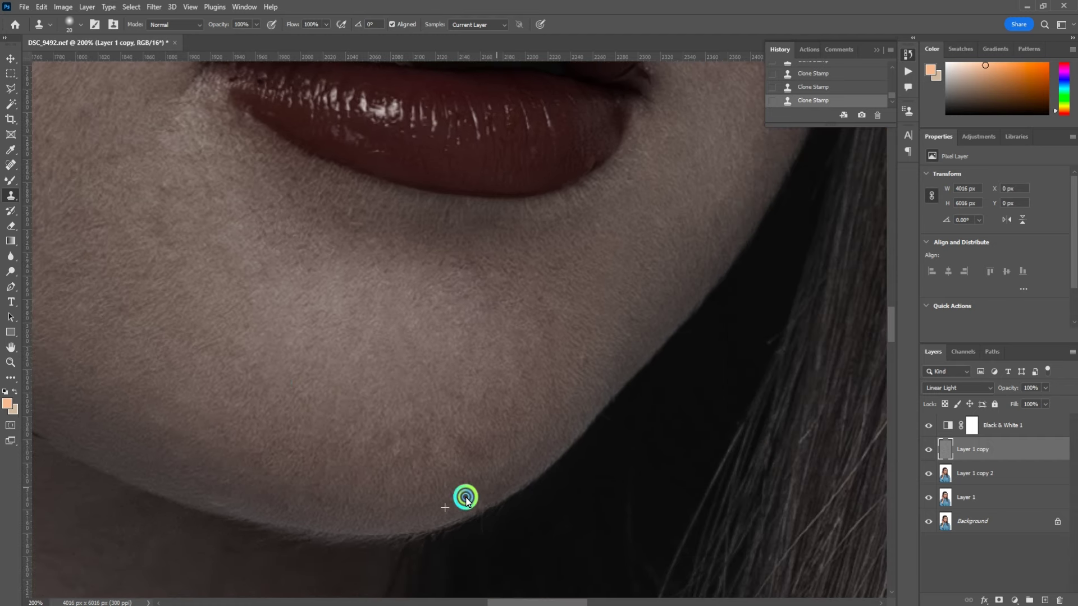
scroll(466, 426, up, 2)
scroll(466, 426, right, 2)
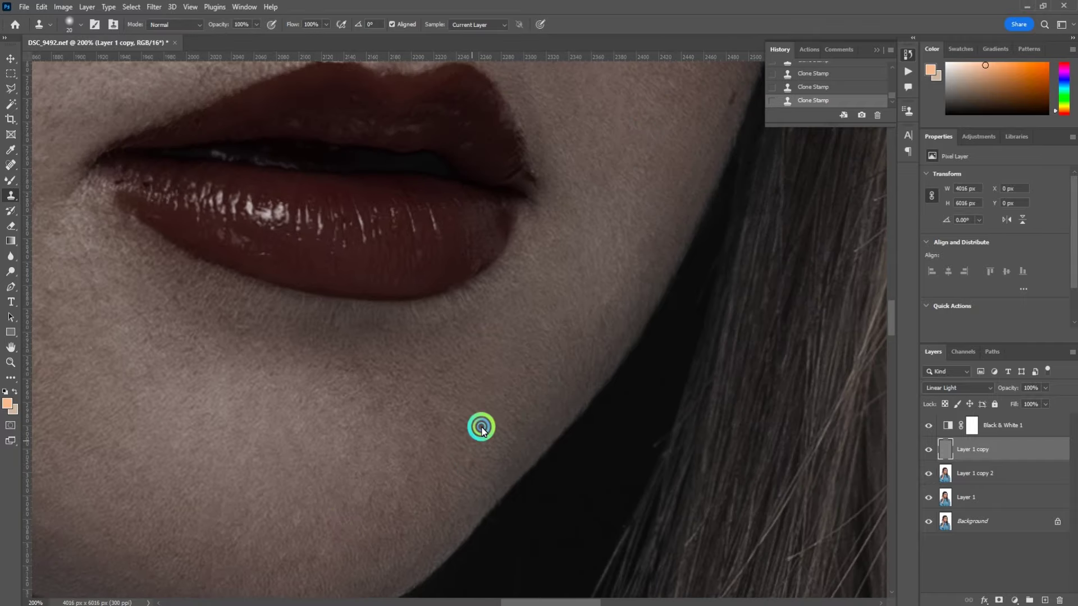
scroll(539, 337, up, 2)
scroll(561, 320, right, 2)
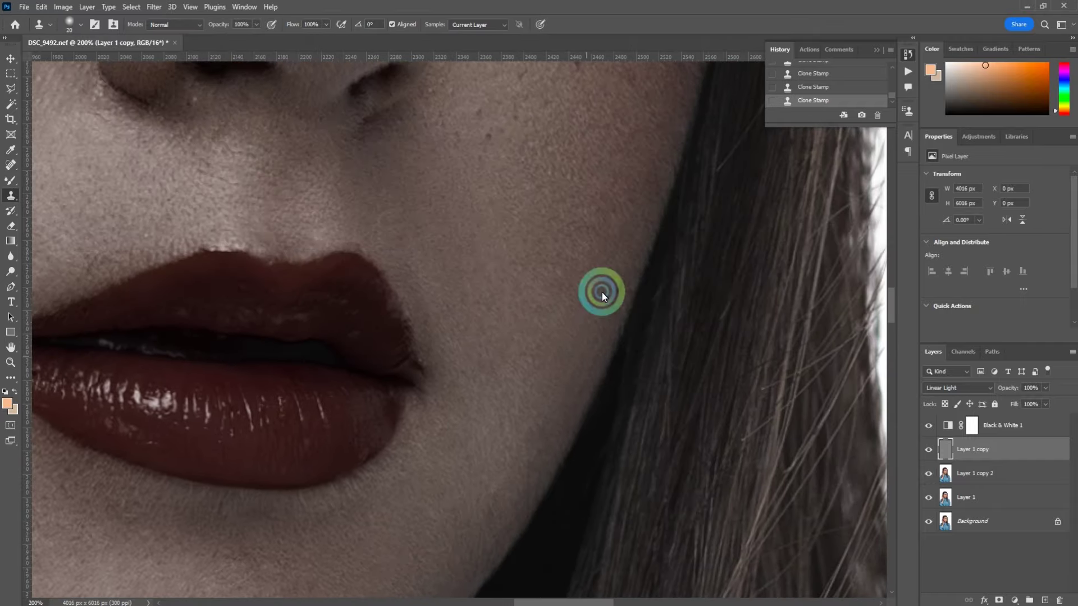
scroll(438, 421, up, 5)
scroll(451, 383, right, 2)
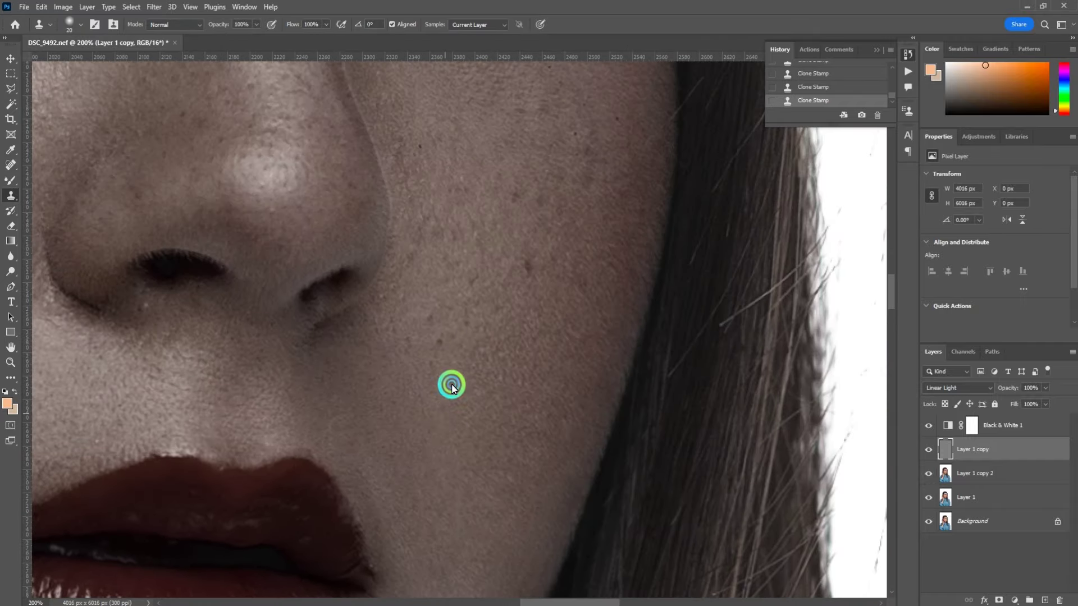
alt+scroll(436, 355, up, 1)
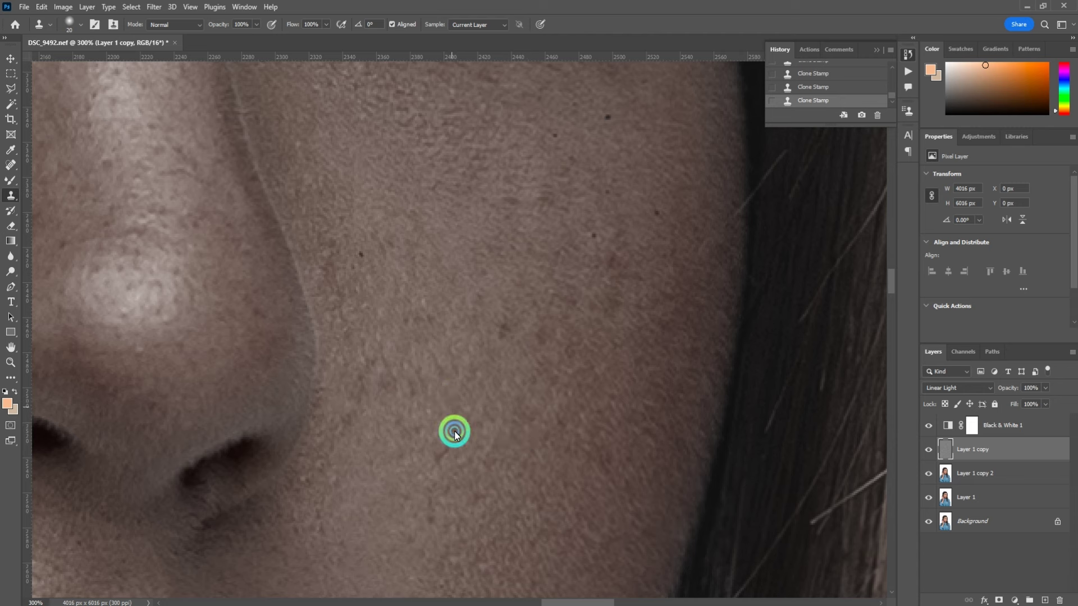
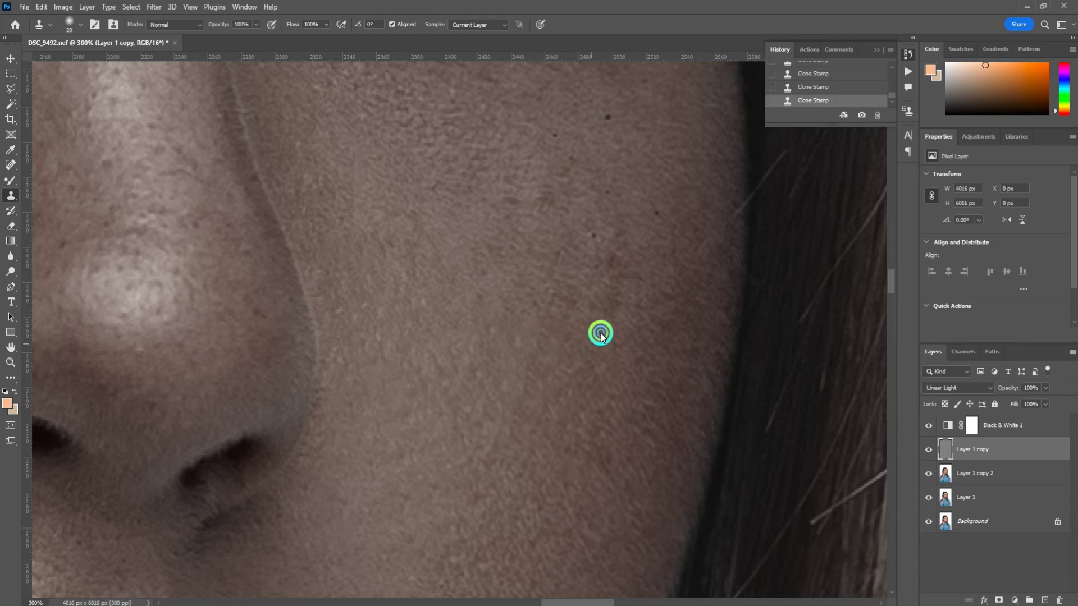
Step: Clone away the blemishes below the eye with a smaller brush, then return to the YouTube video
drag(493, 233, 468, 395)
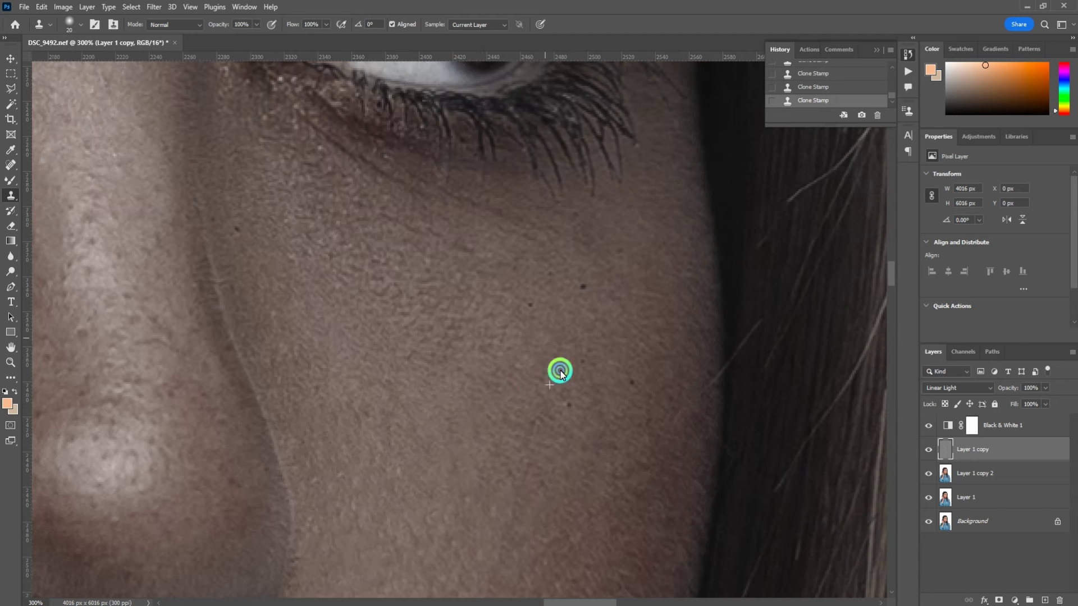
click(597, 402)
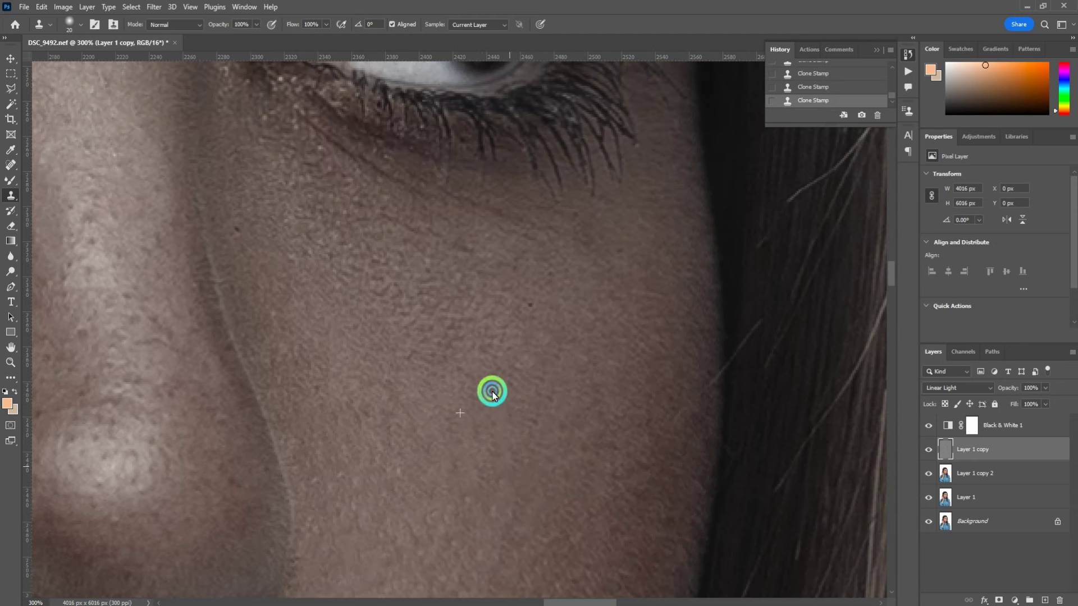
scroll(491, 389, up, 3)
key(bracketleft)
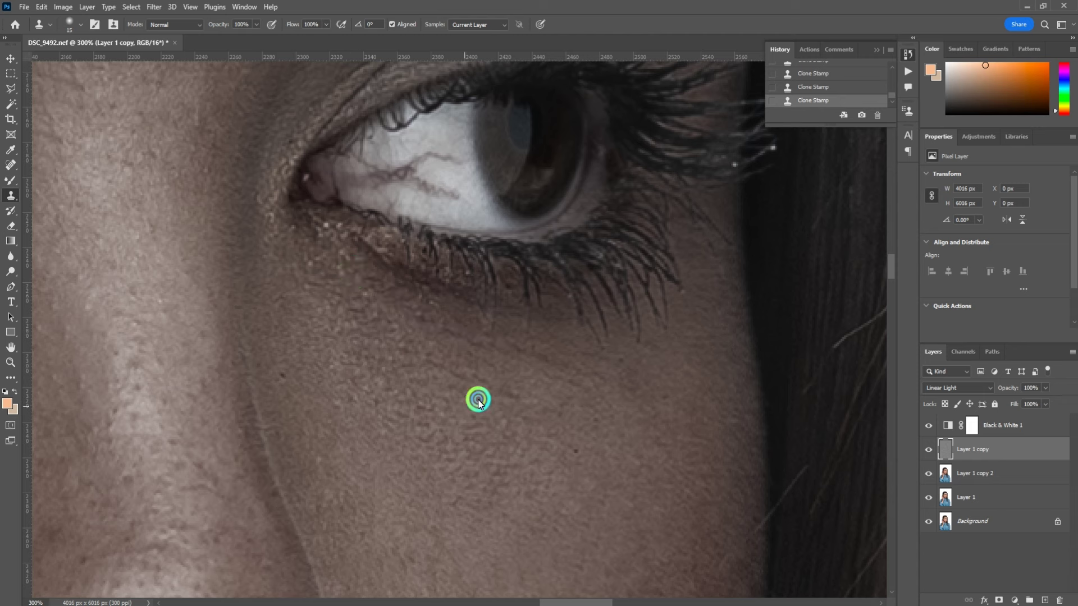
click(390, 368)
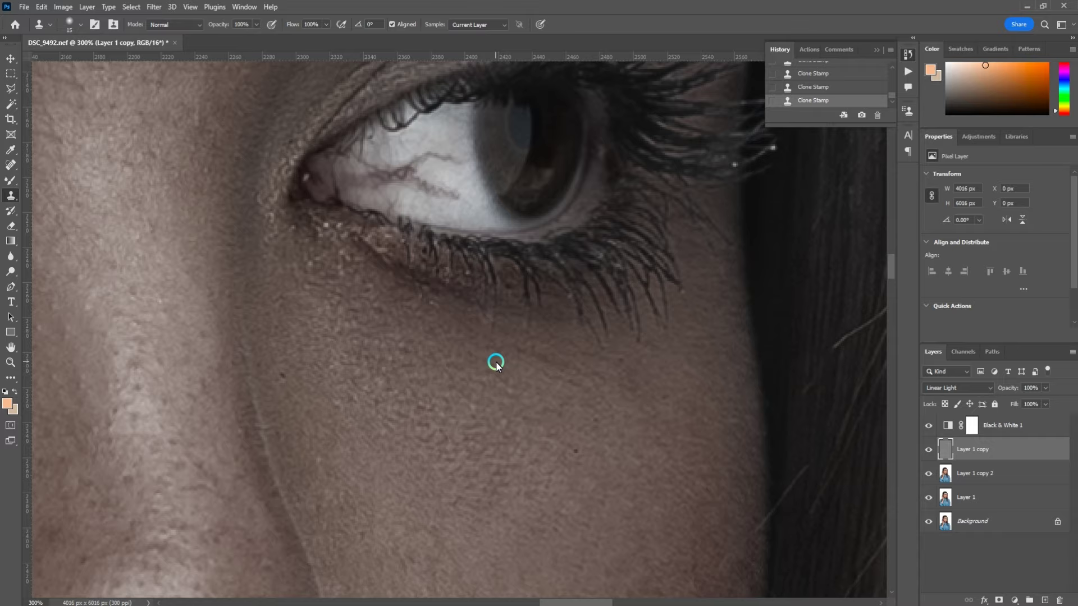
click(560, 369)
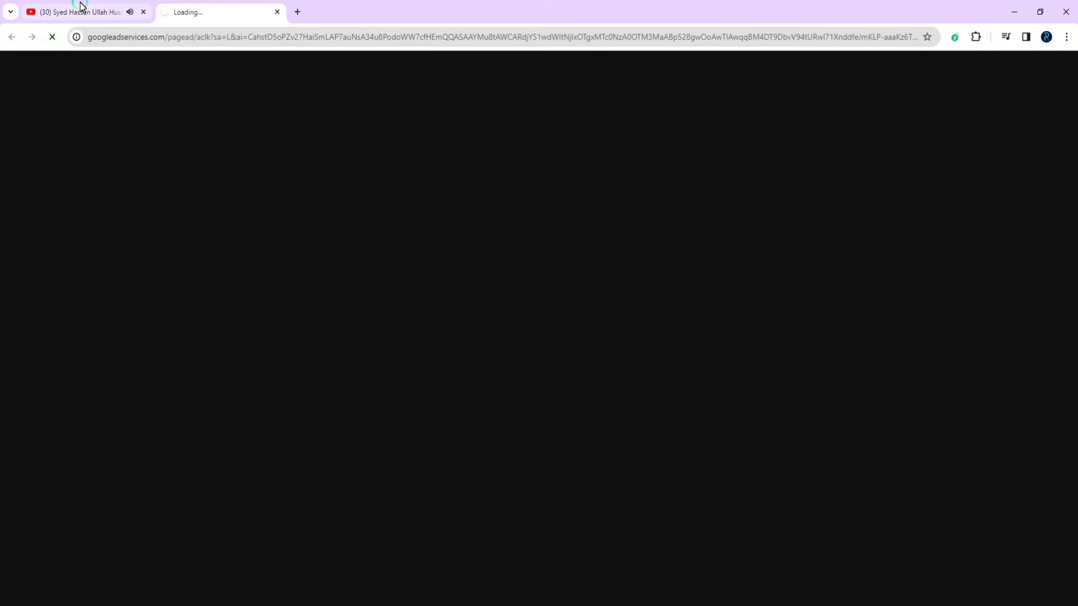
click(80, 6)
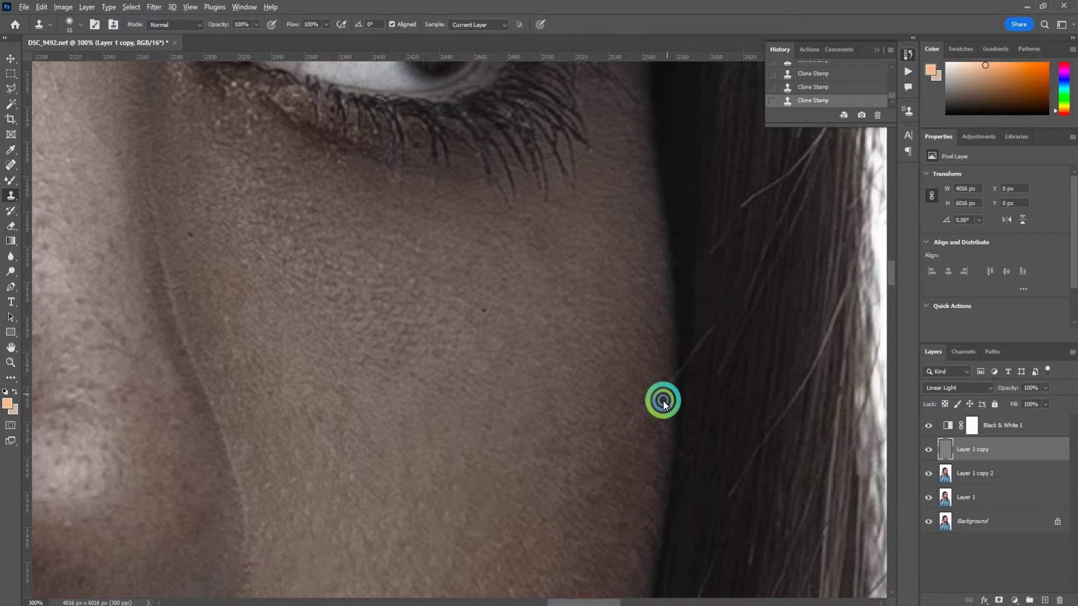
Step: Clone over the uneven skin texture beside the nose
scroll(568, 368, down, 5)
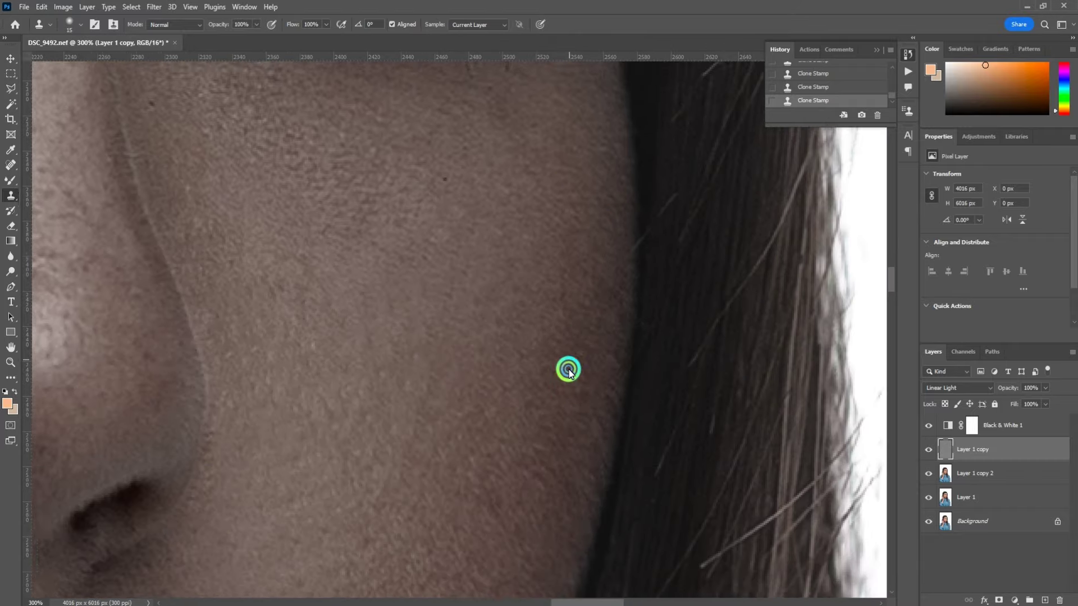
scroll(528, 421, left, 7)
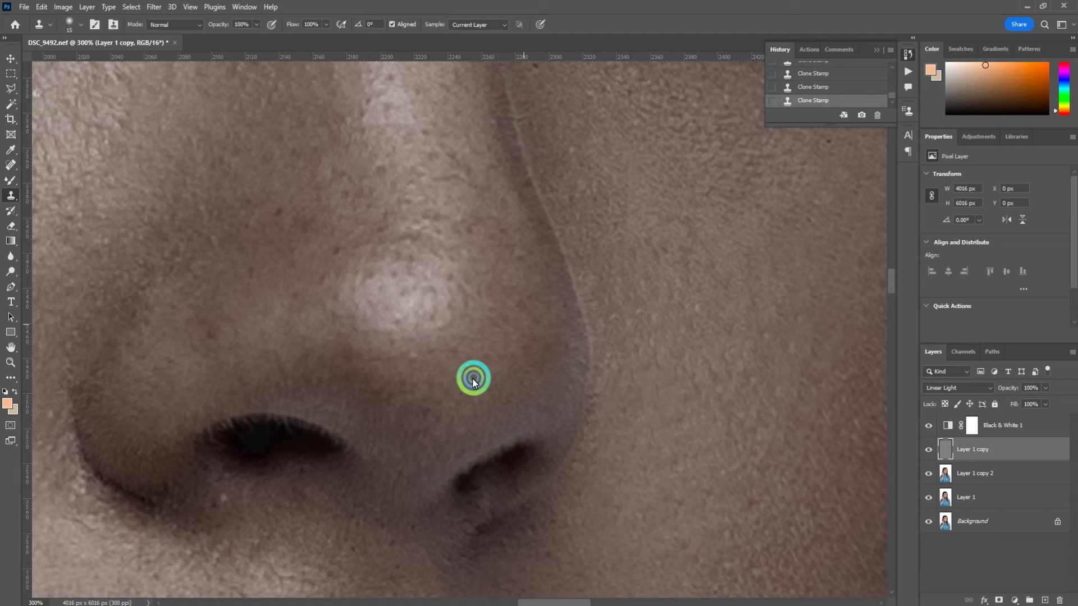
scroll(436, 349, left, 5)
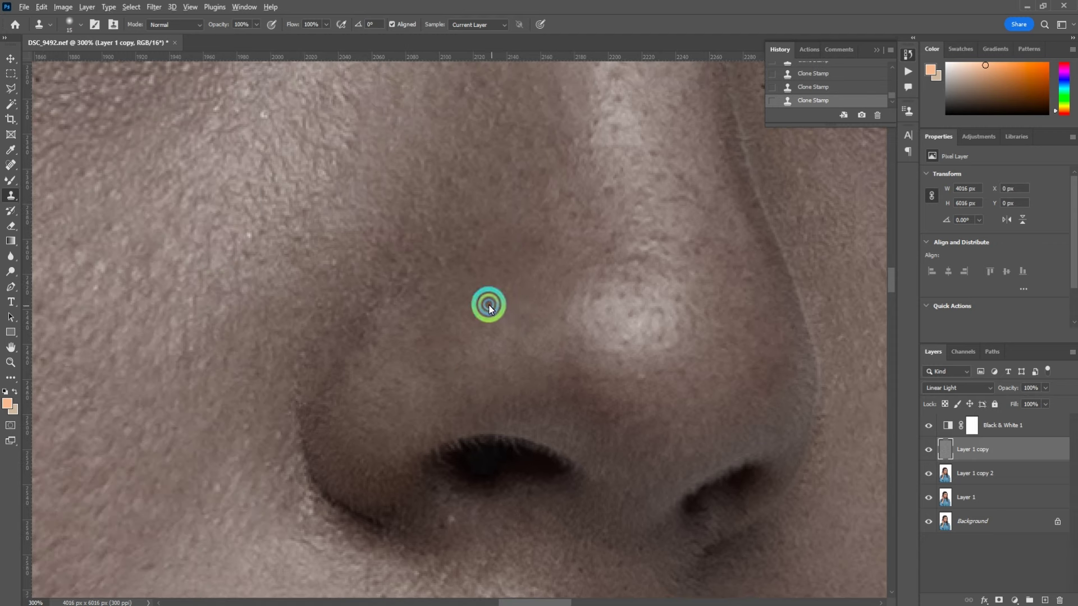
drag(456, 268, 400, 324)
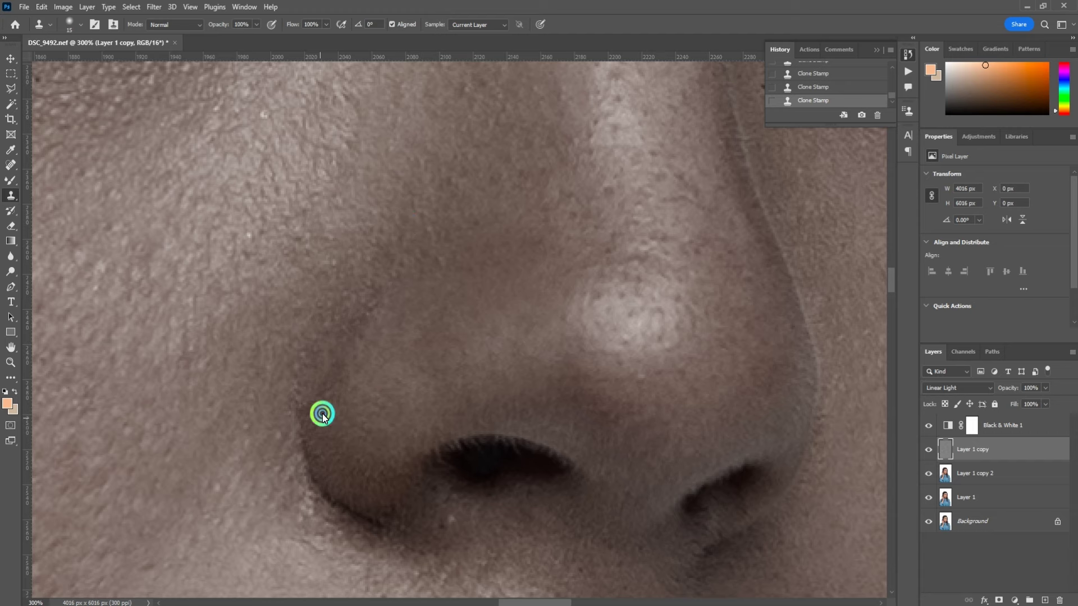
Step: Sample clean cheek skin and clone away the dark spots on the cheek
drag(417, 481, 417, 318)
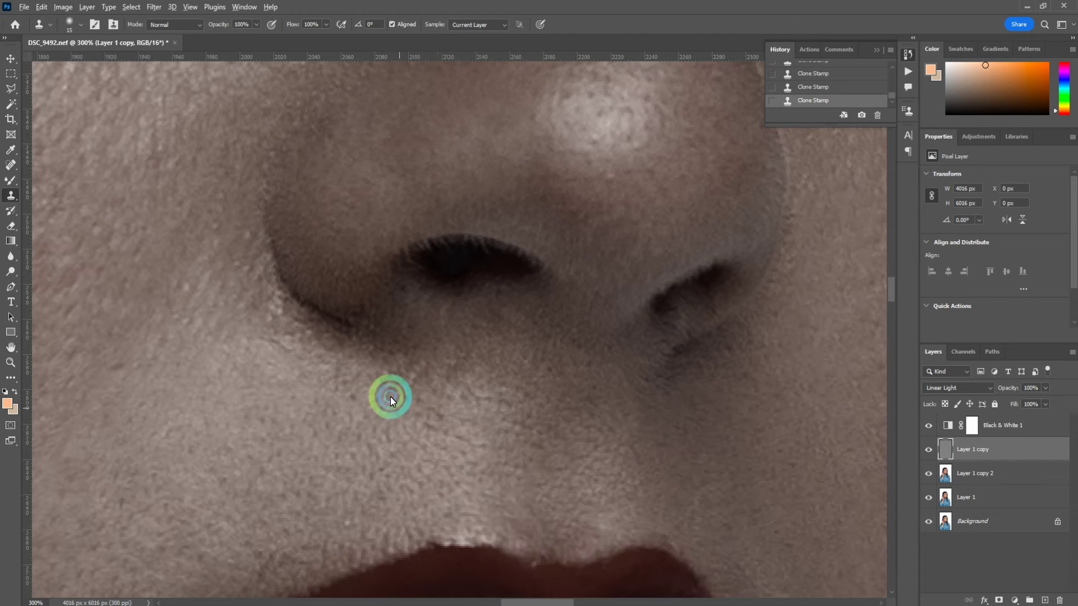
scroll(447, 279, down, 2)
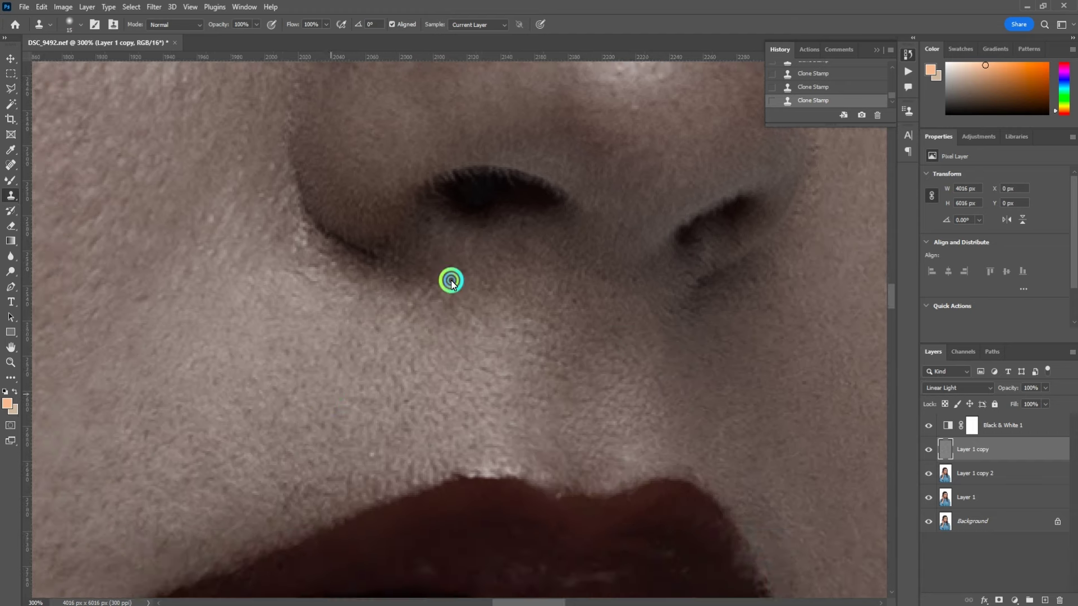
scroll(387, 380, down, 4)
scroll(414, 337, left, 4)
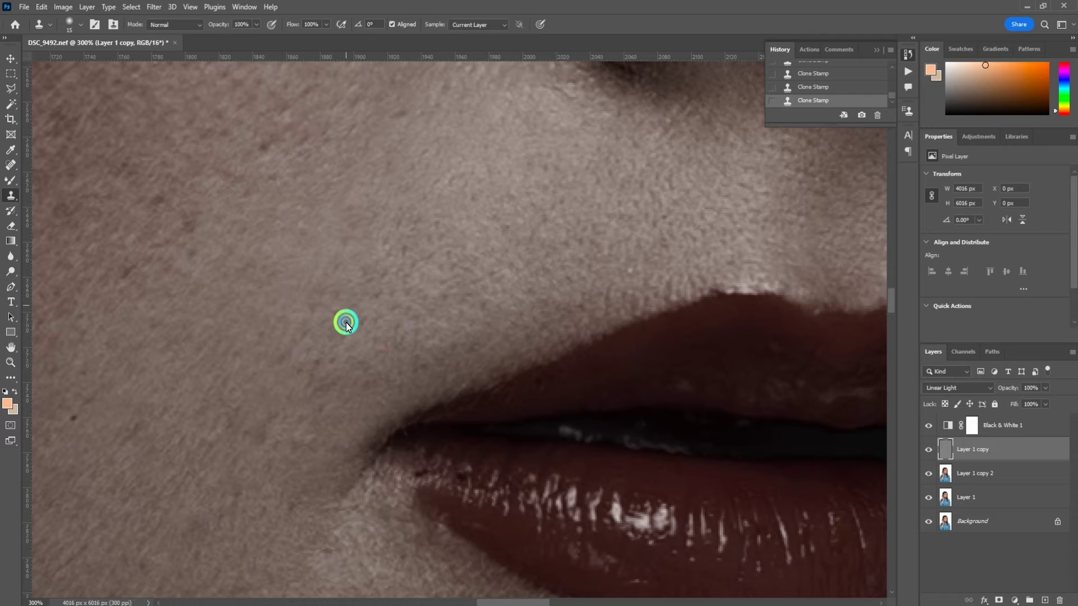
scroll(303, 431, down, 2)
scroll(325, 392, left, 2)
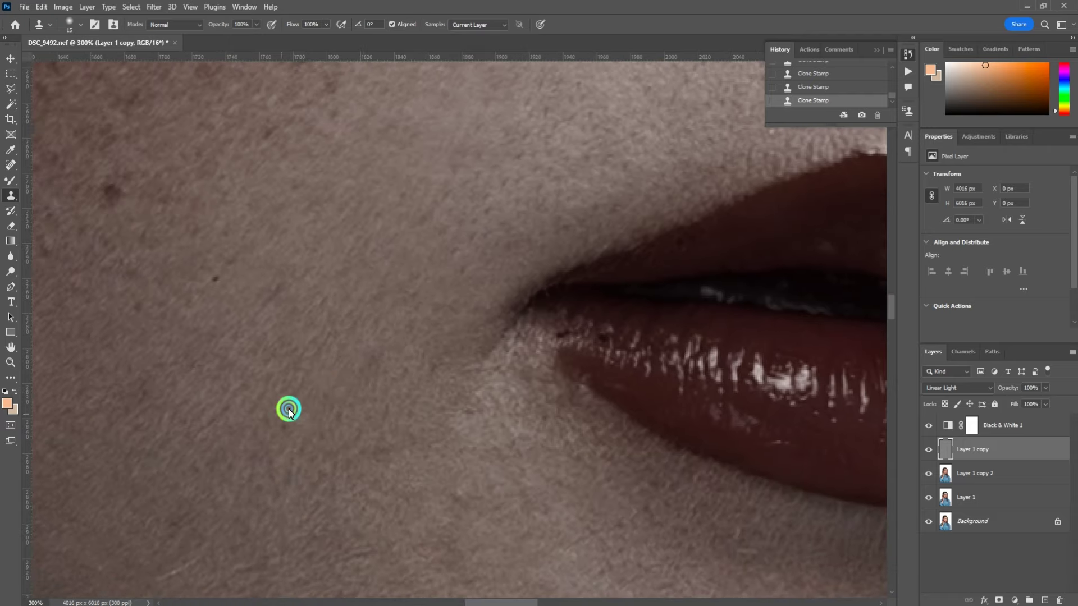
scroll(280, 388, up, 3)
scroll(339, 248, down, 3)
scroll(331, 317, up, 3)
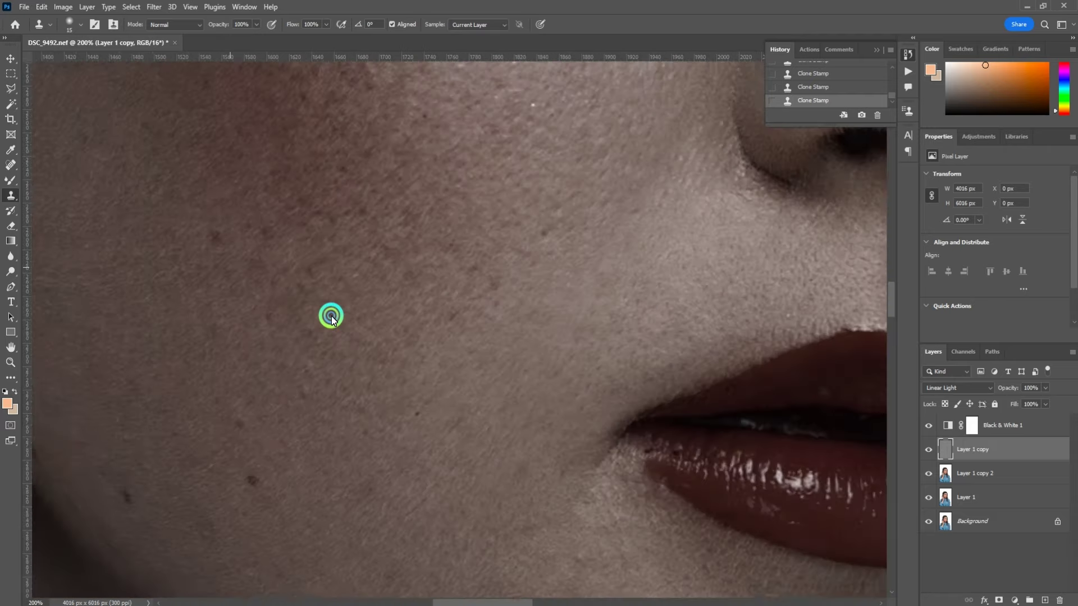
scroll(331, 317, left, 2)
scroll(333, 283, up, 1)
alt+click(440, 354)
click(423, 344)
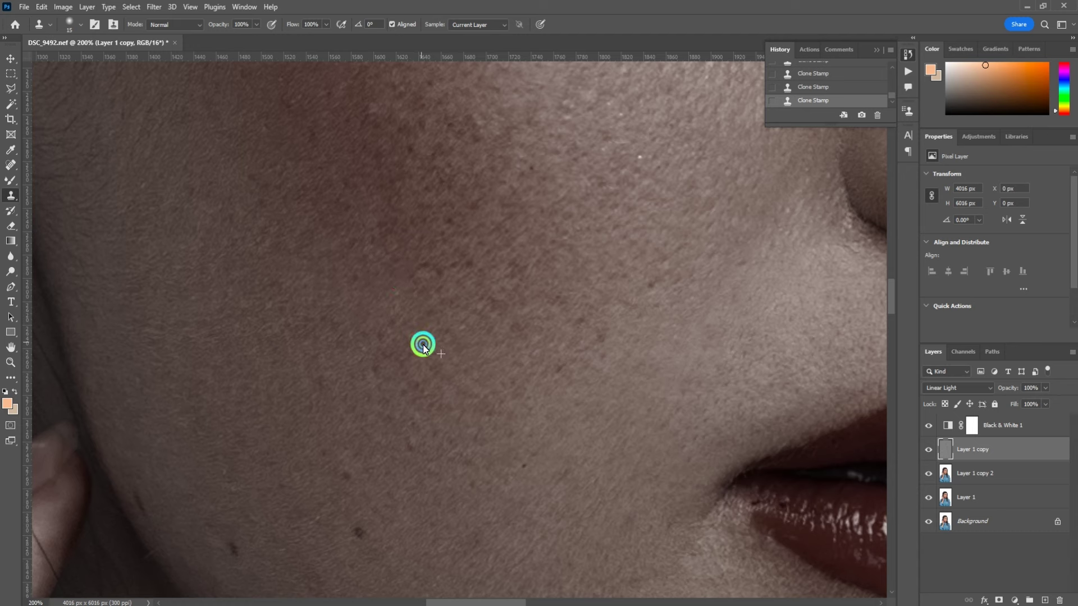
click(358, 532)
click(282, 507)
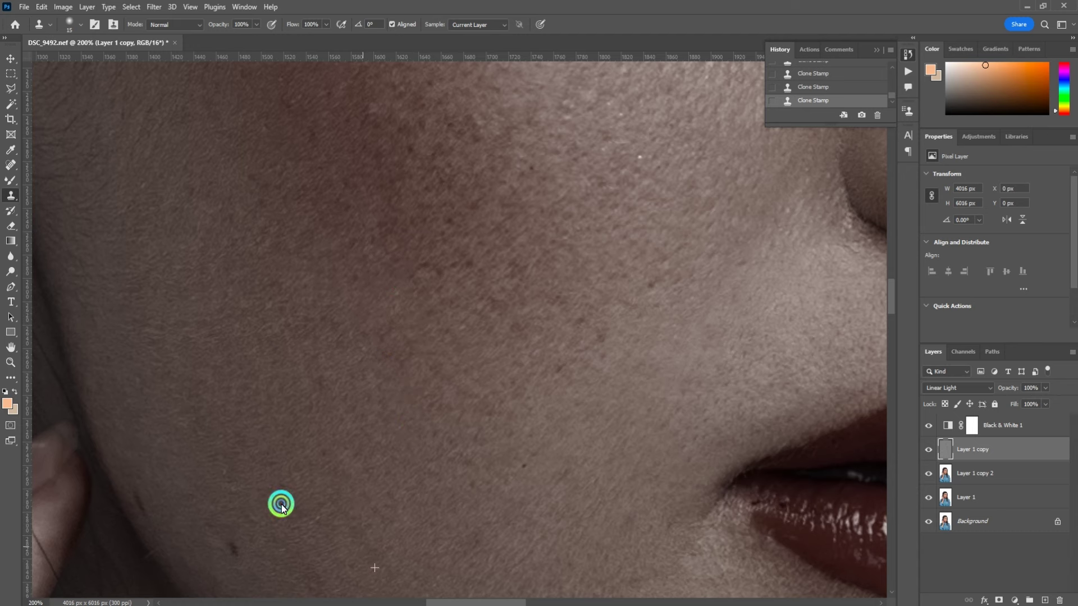
click(233, 549)
click(212, 556)
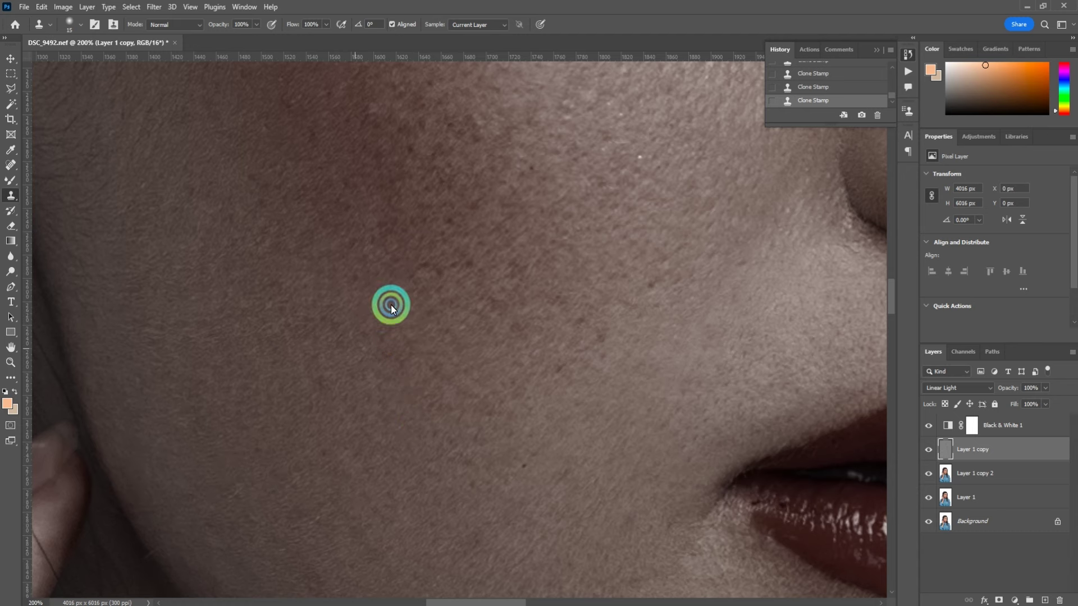
scroll(390, 304, up, 2)
scroll(434, 257, up, 3)
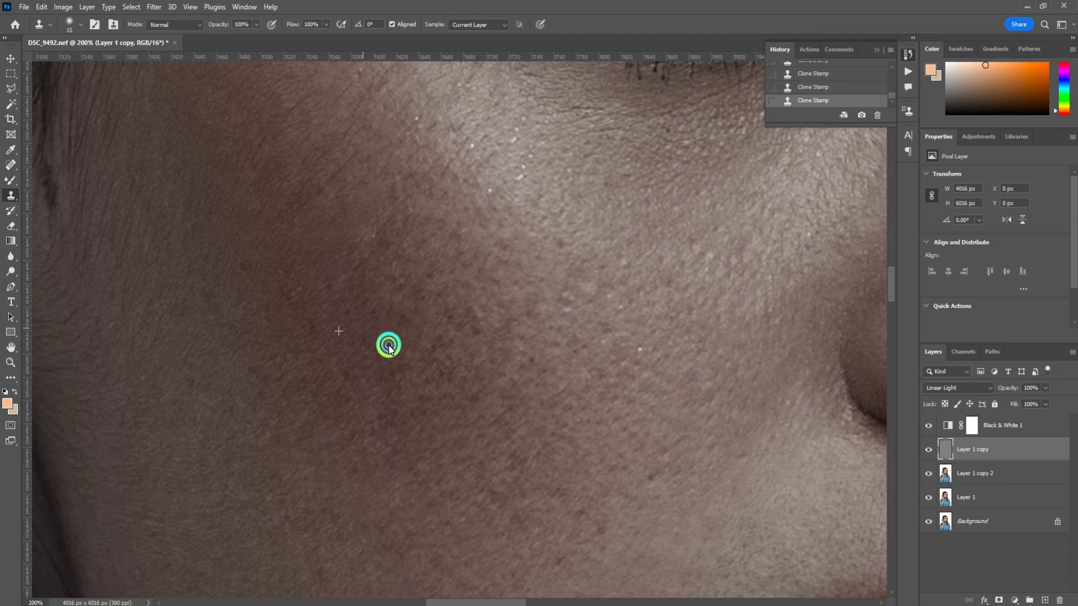
Step: Even out the uneven skin tones across the cheek and lower cheek
click(450, 303)
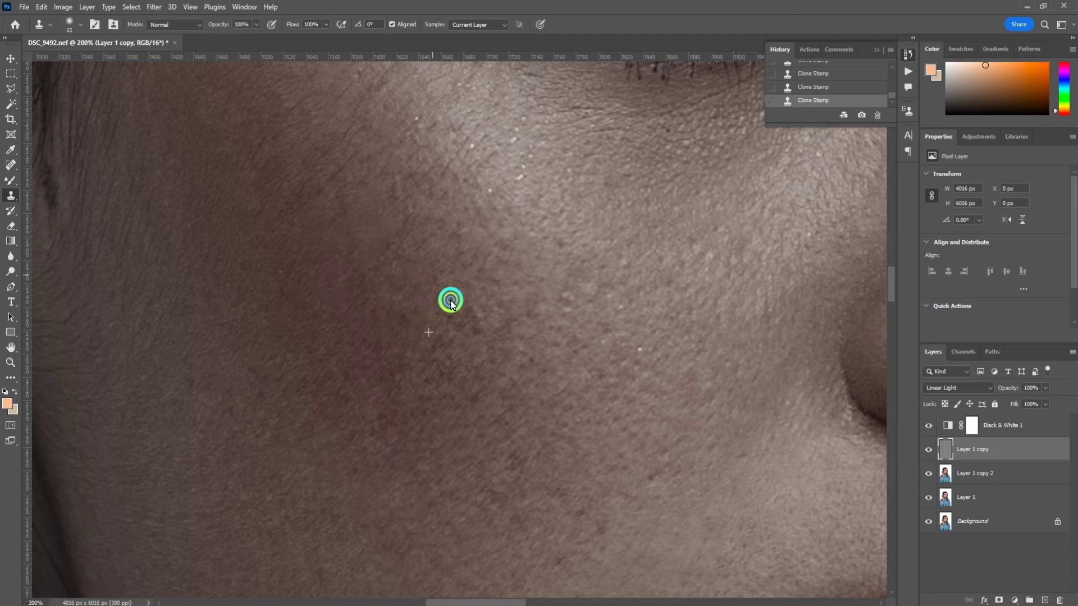
mouse_move(451, 303)
mouse_down()
mouse_move(445, 334)
mouse_move(476, 411)
mouse_up()
mouse_move(388, 435)
mouse_down()
mouse_move(404, 467)
mouse_move(346, 371)
mouse_up()
mouse_move(402, 400)
mouse_down()
mouse_move(217, 344)
mouse_move(313, 327)
mouse_move(197, 301)
mouse_move(266, 435)
mouse_up()
scroll(415, 295, down, 5)
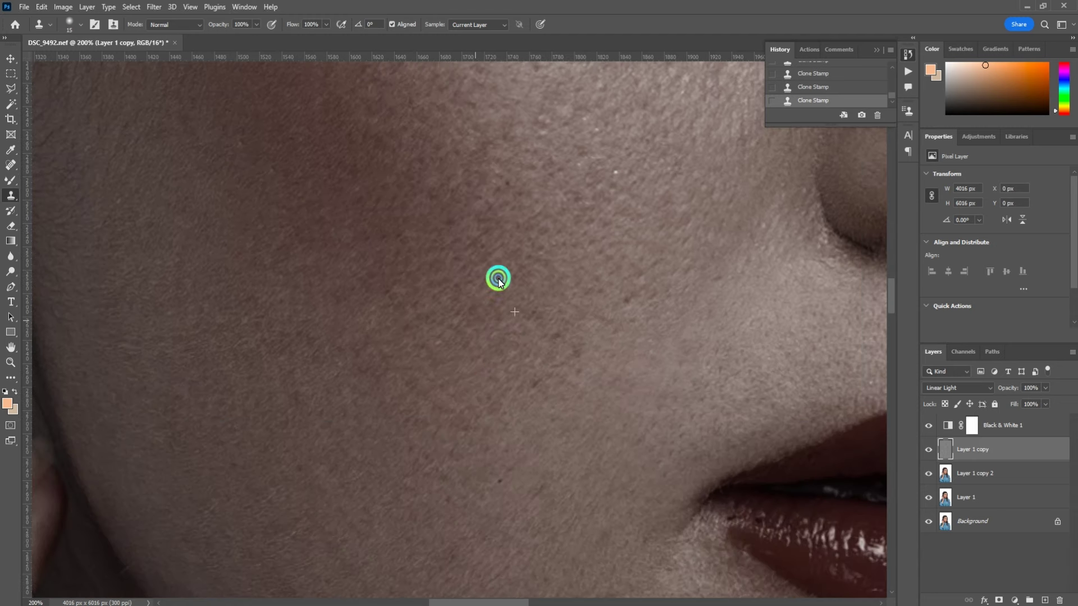
scroll(439, 356, down, 2)
scroll(439, 356, left, 3)
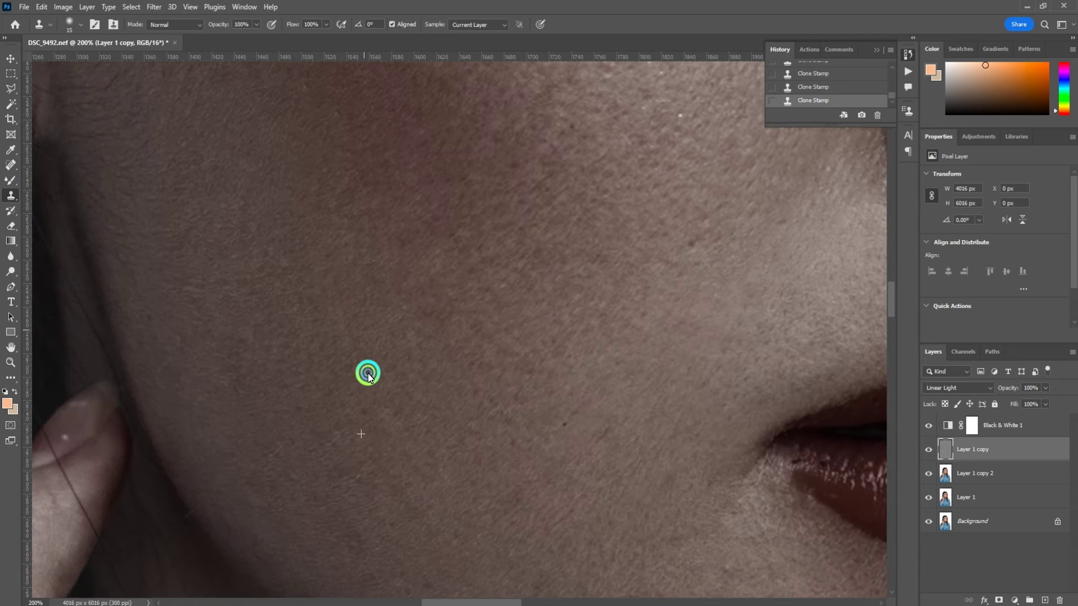
drag(265, 301, 197, 303)
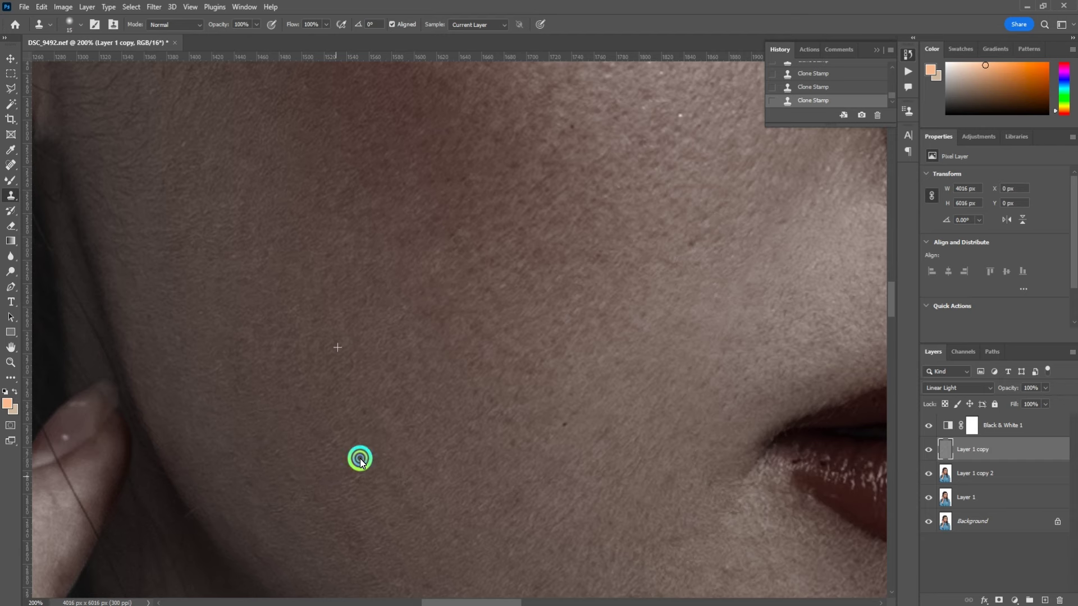
Step: Resample clean cheek skin at several points as new clone sources
scroll(430, 328, down, 3)
scroll(430, 328, right, 1)
scroll(296, 371, down, 3)
scroll(296, 371, right, 1)
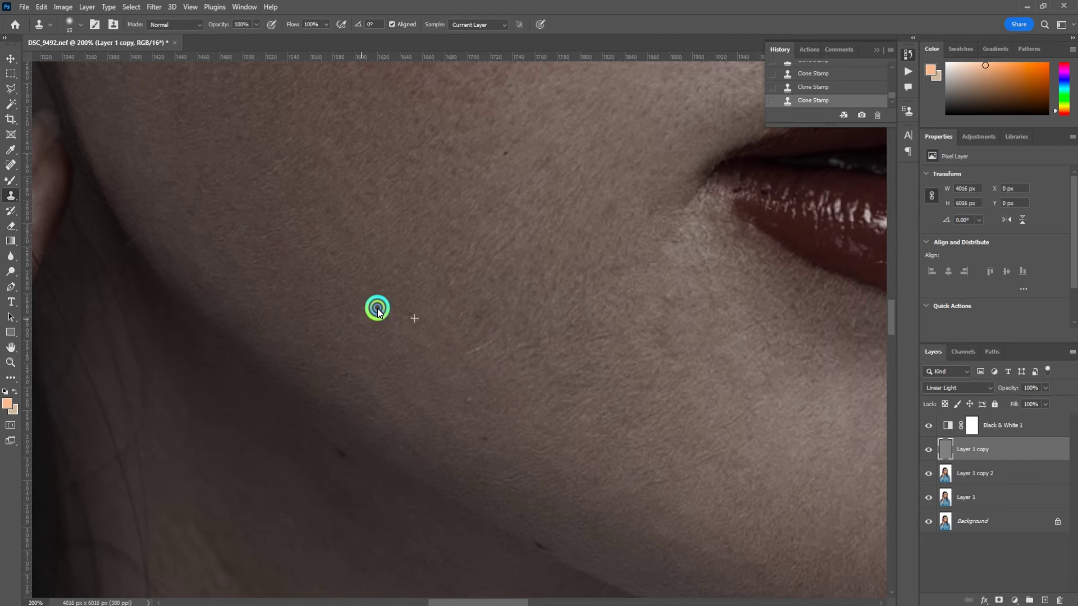
alt+click(439, 287)
click(480, 321)
alt+click(589, 221)
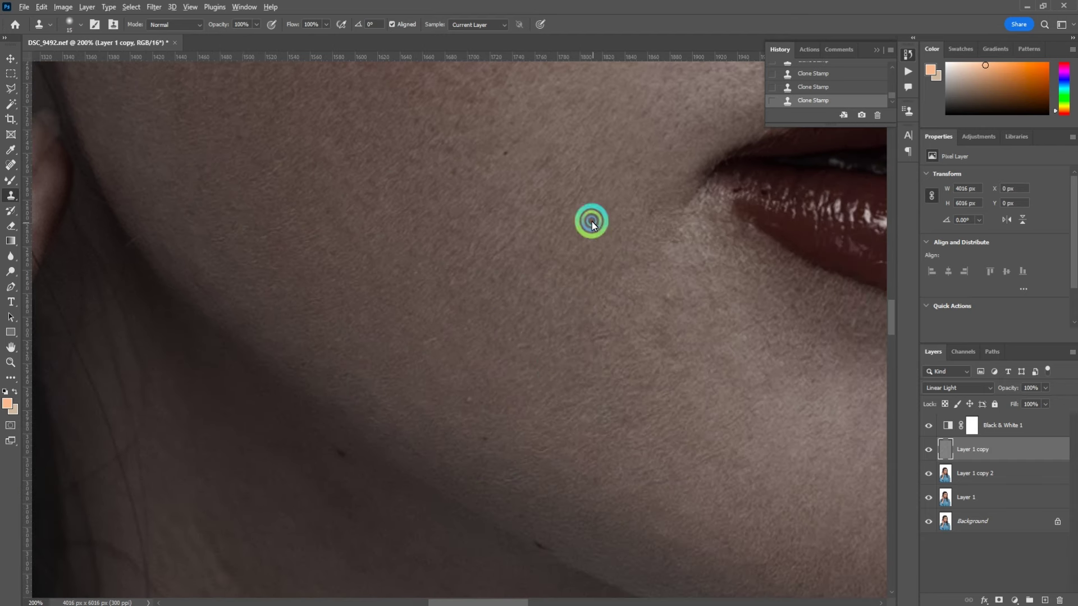
click(617, 393)
scroll(553, 364, up, 3)
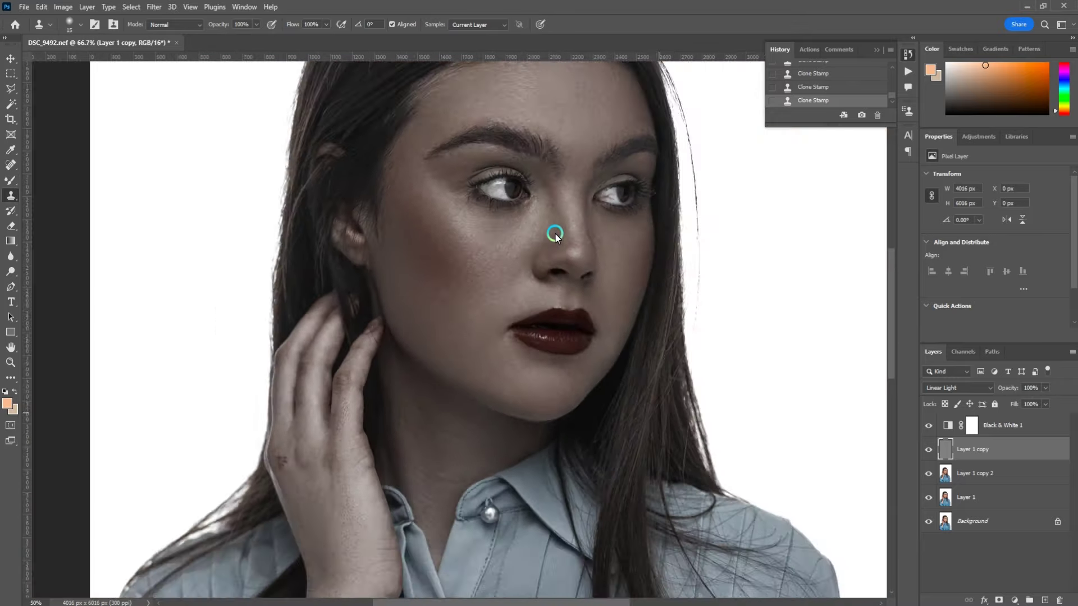
Step: Stamp clean skin over a neck blemish and inspect the hand and neck skin
mouse_move(545, 267)
mouse_down()
mouse_move(457, 351)
mouse_move(570, 135)
mouse_up()
scroll(595, 418, right, 3)
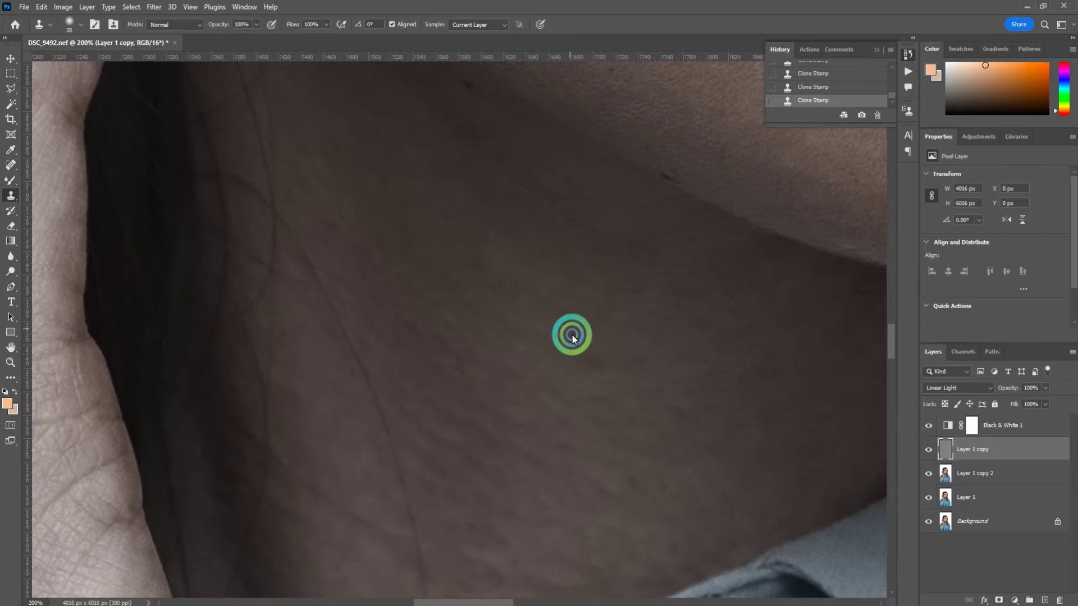
scroll(575, 247, left, 2)
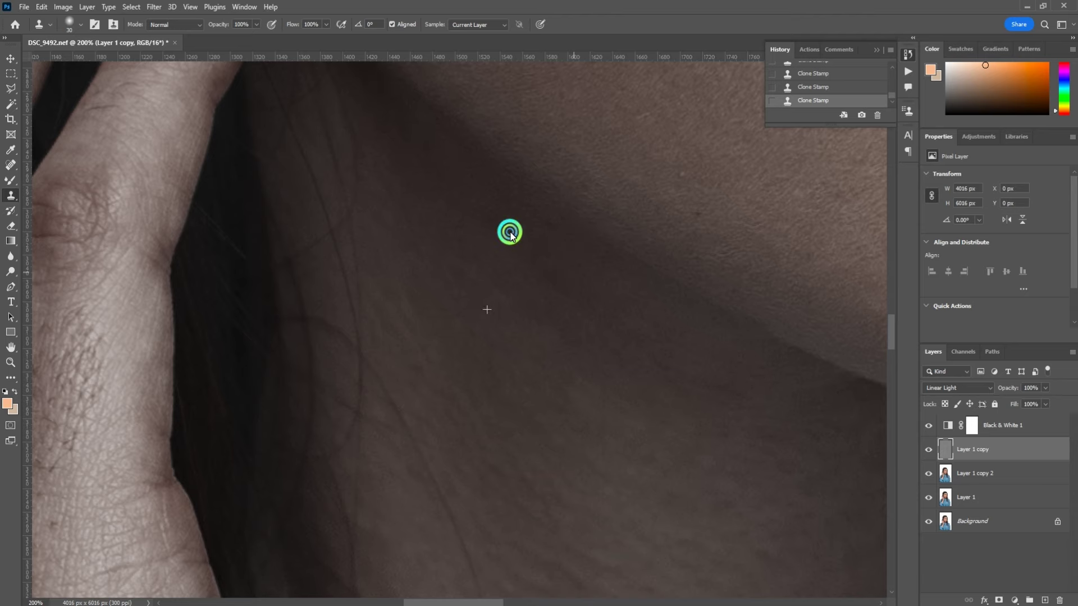
scroll(498, 279, left, 2)
scroll(539, 281, down, 3)
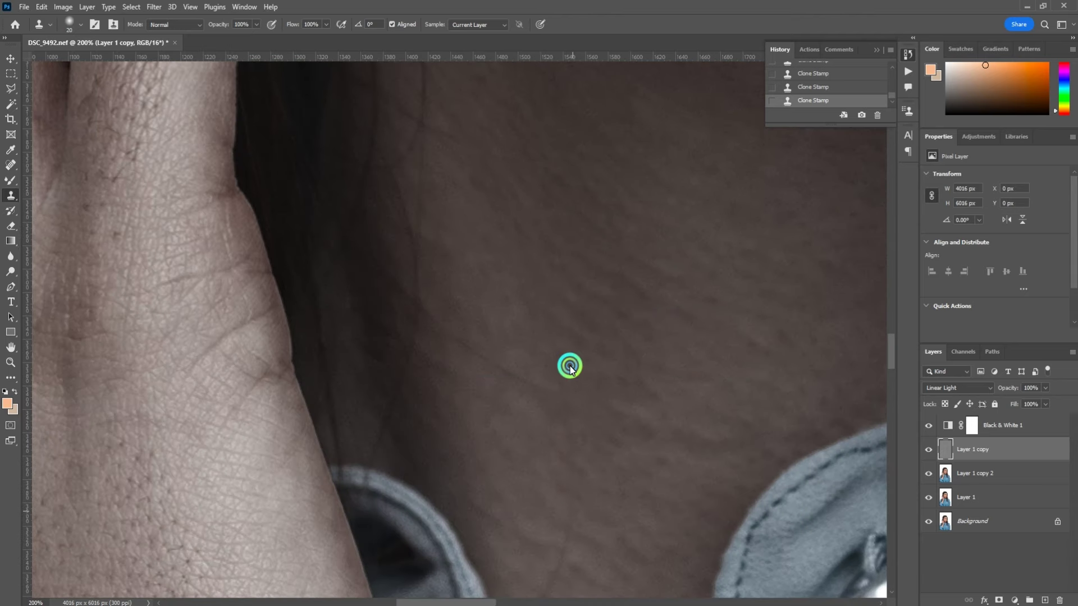
scroll(570, 366, down, 5)
scroll(527, 424, up, 4)
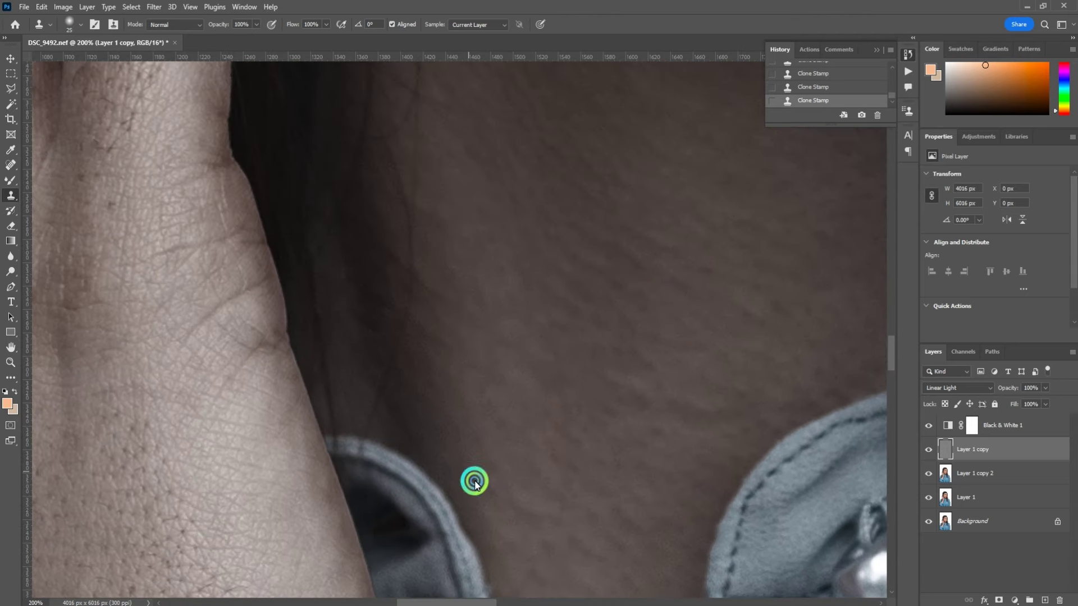
scroll(656, 409, up, 3)
scroll(560, 445, left, 1)
click(461, 513)
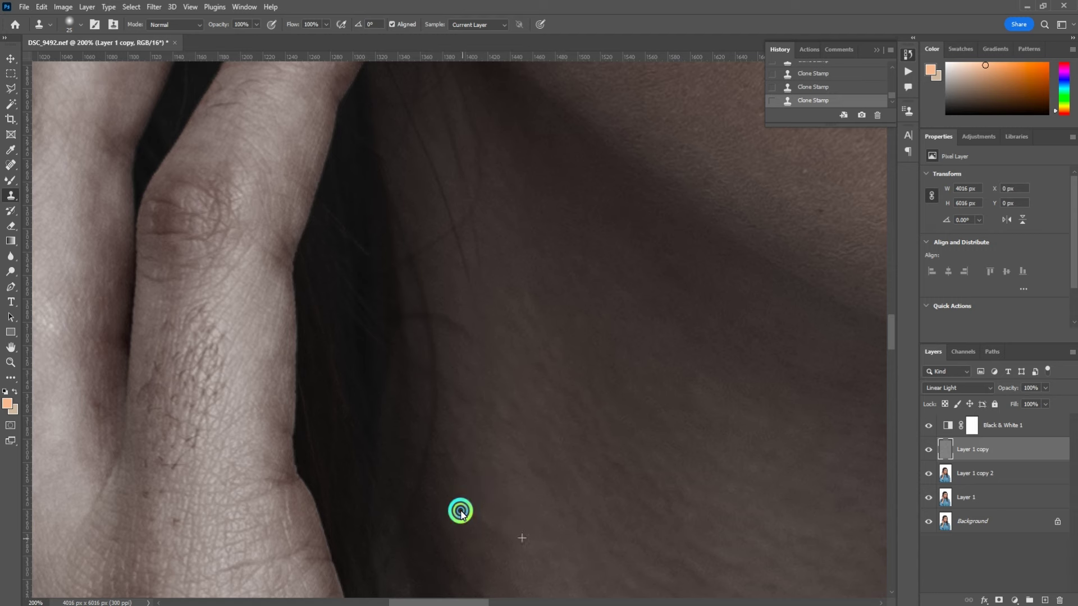
scroll(483, 295, up, 4)
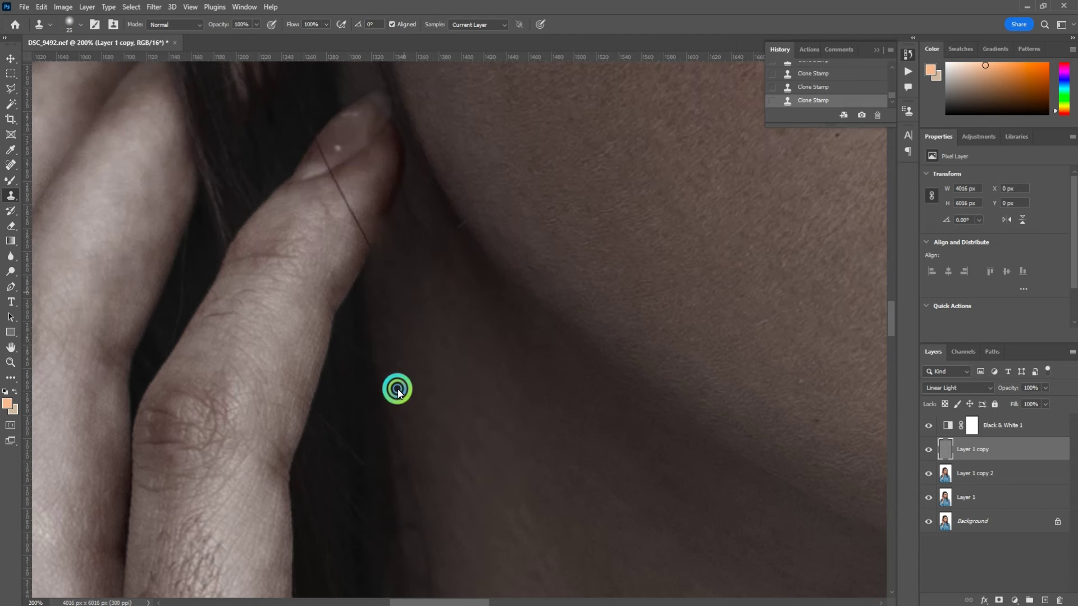
scroll(464, 311, down, 6)
scroll(464, 310, left, 5)
scroll(465, 311, left, 5)
scroll(400, 312, down, 3)
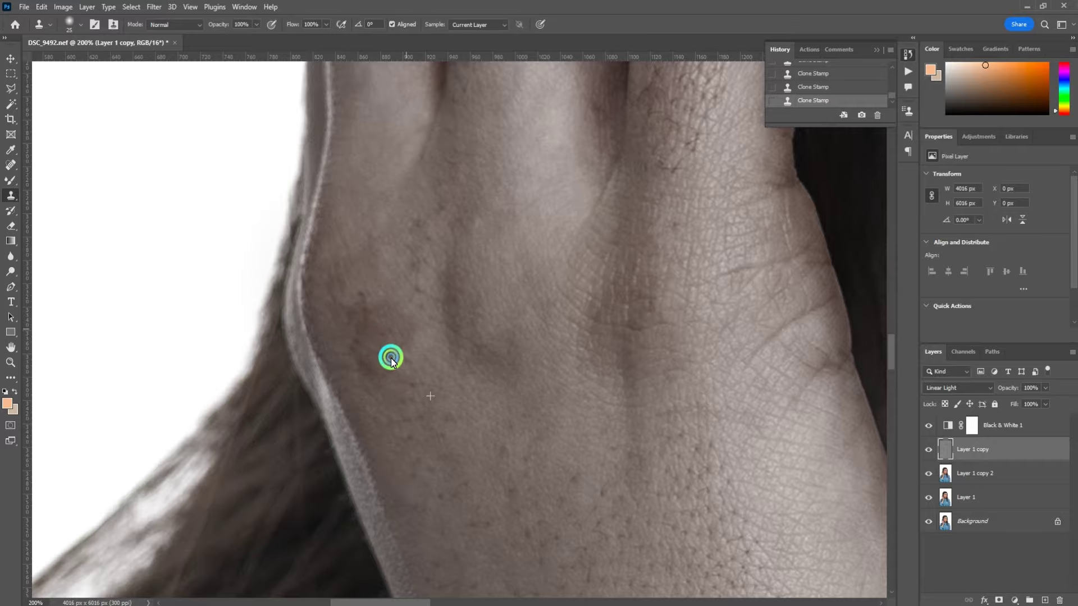
scroll(394, 491, up, 3)
scroll(438, 253, up, 3)
scroll(496, 55, right, 6)
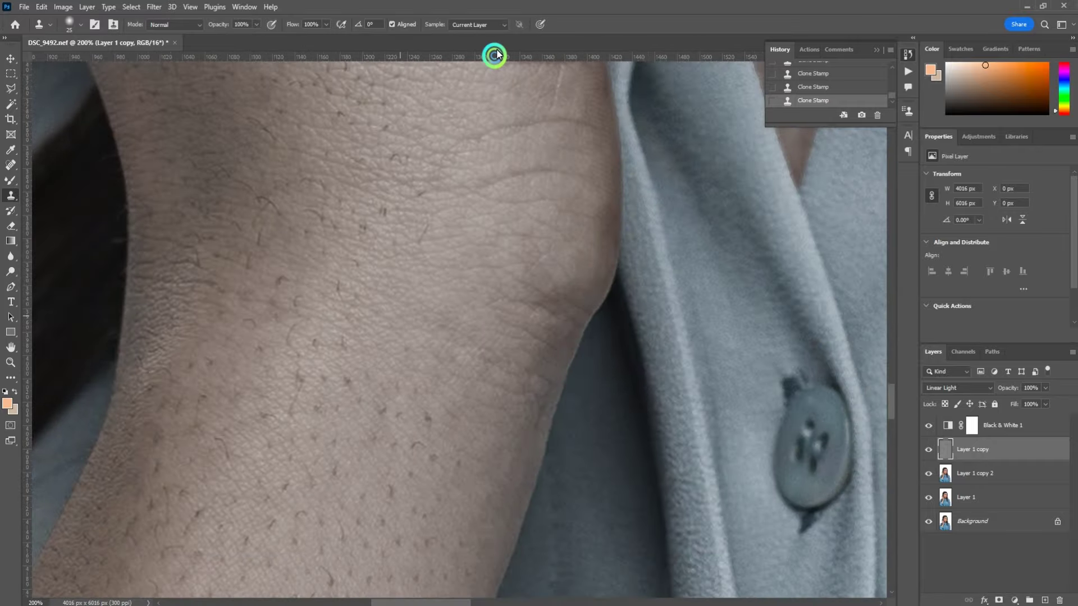
scroll(558, 299, down, 2)
scroll(629, 186, down, 3)
Step: Clone clean skin over the forehead blemishes near the hairline, then move to the eye area
scroll(637, 245, up, 5)
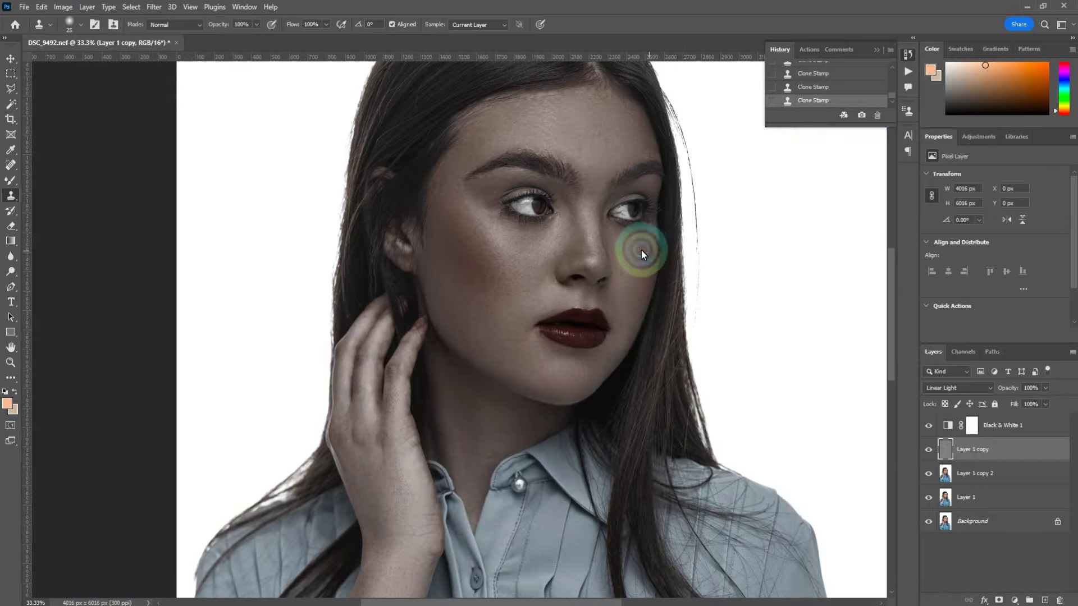
scroll(481, 390, up, 2)
scroll(589, 248, up, 2)
scroll(588, 248, up, 2)
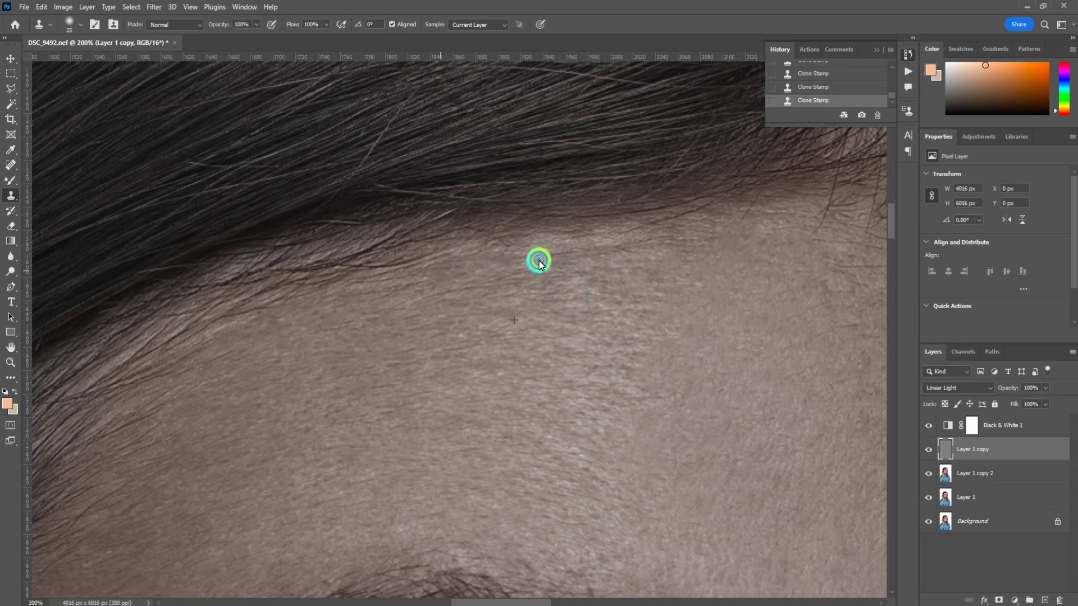
scroll(537, 281, up, 2)
drag(709, 287, 552, 296)
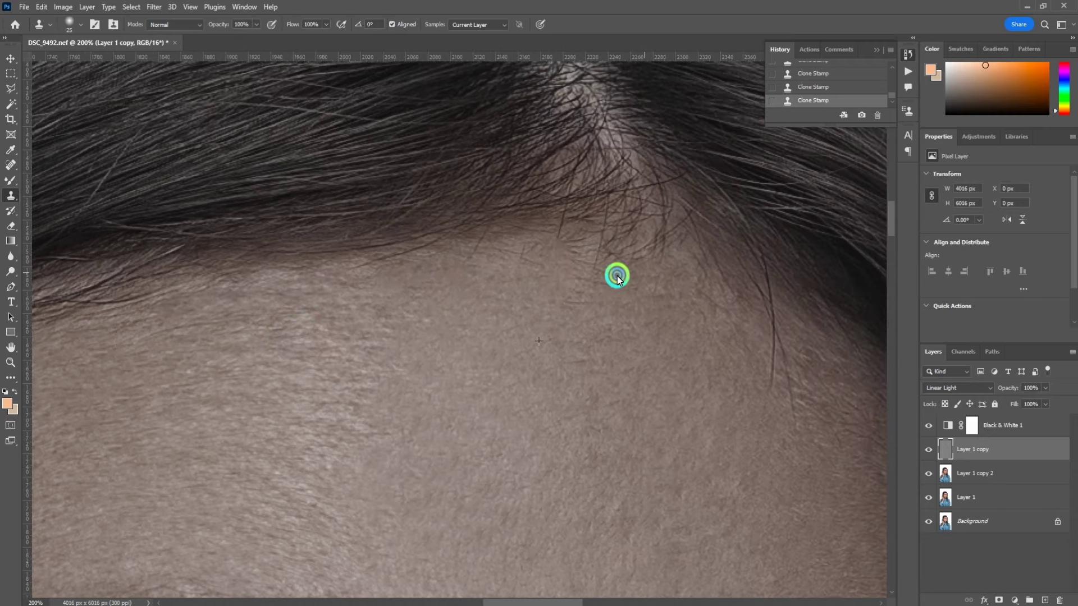
drag(782, 380, 598, 293)
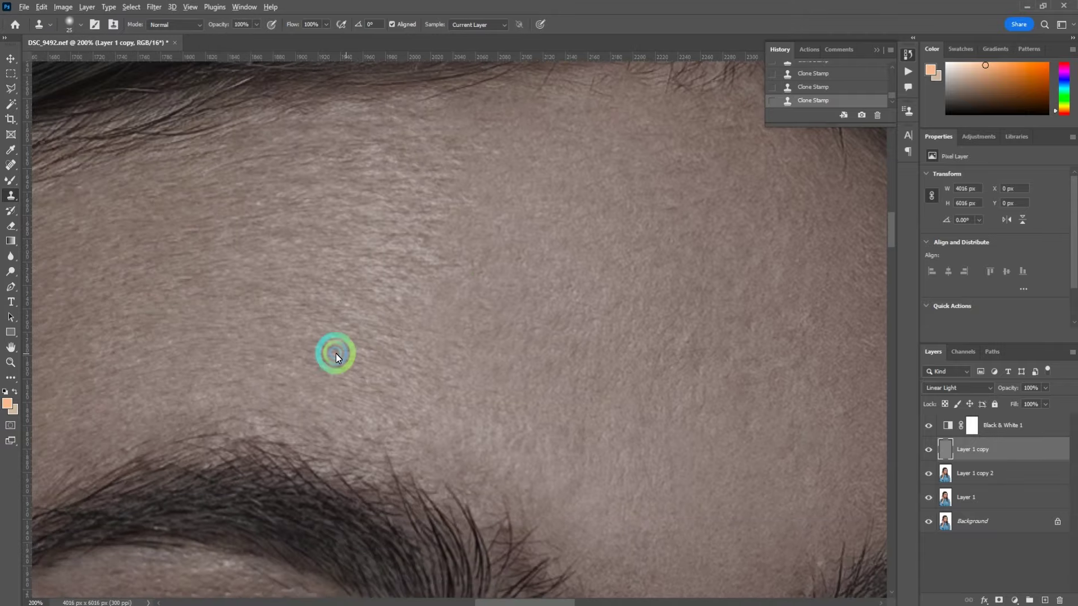
scroll(397, 257, down, 2)
scroll(528, 209, right, 5)
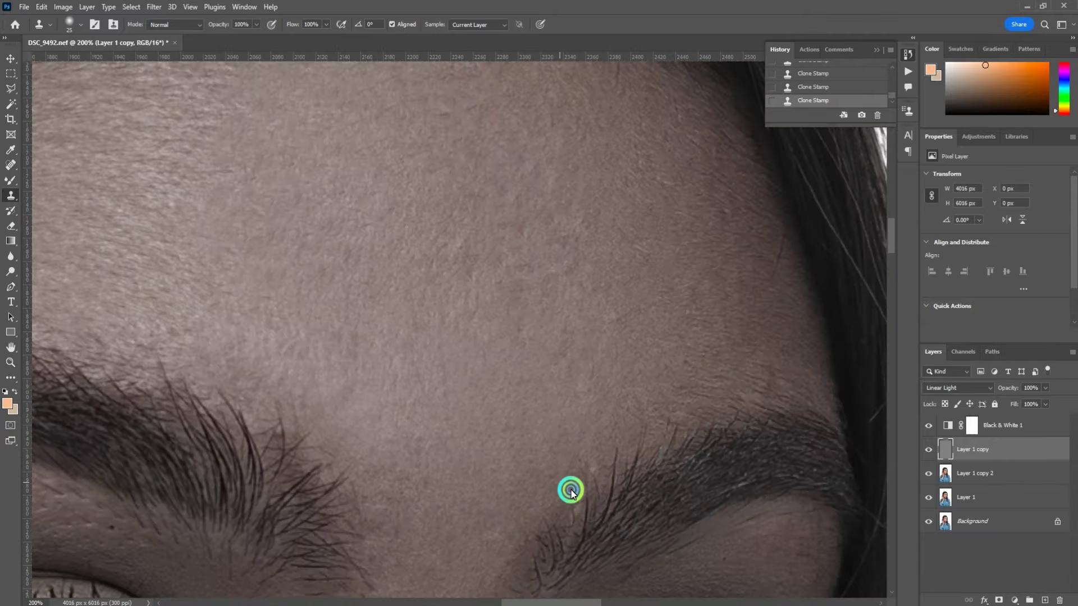
drag(563, 269, 682, 216)
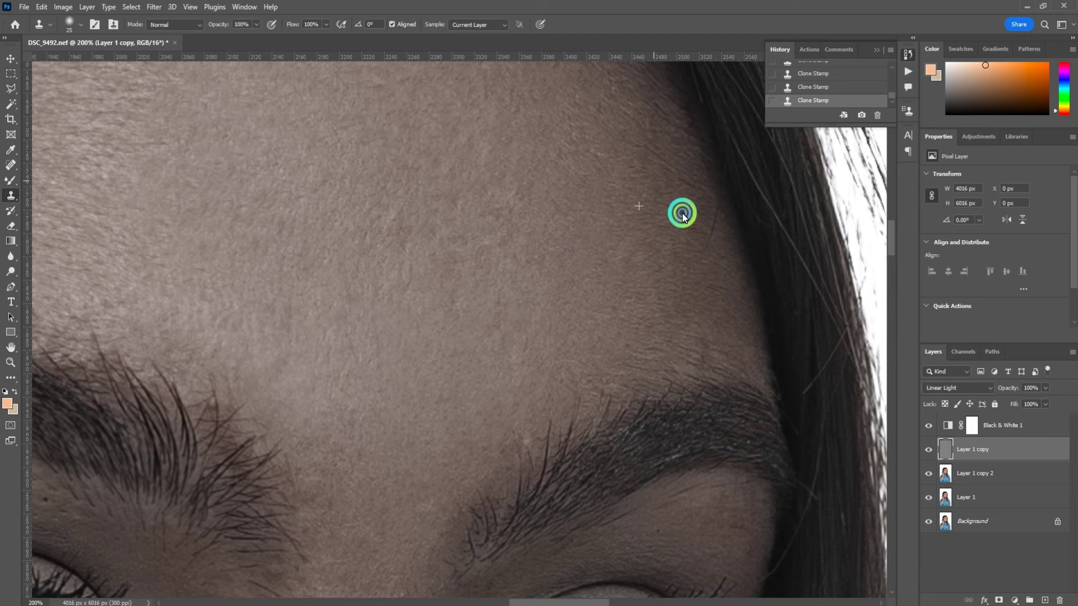
drag(620, 269, 669, 301)
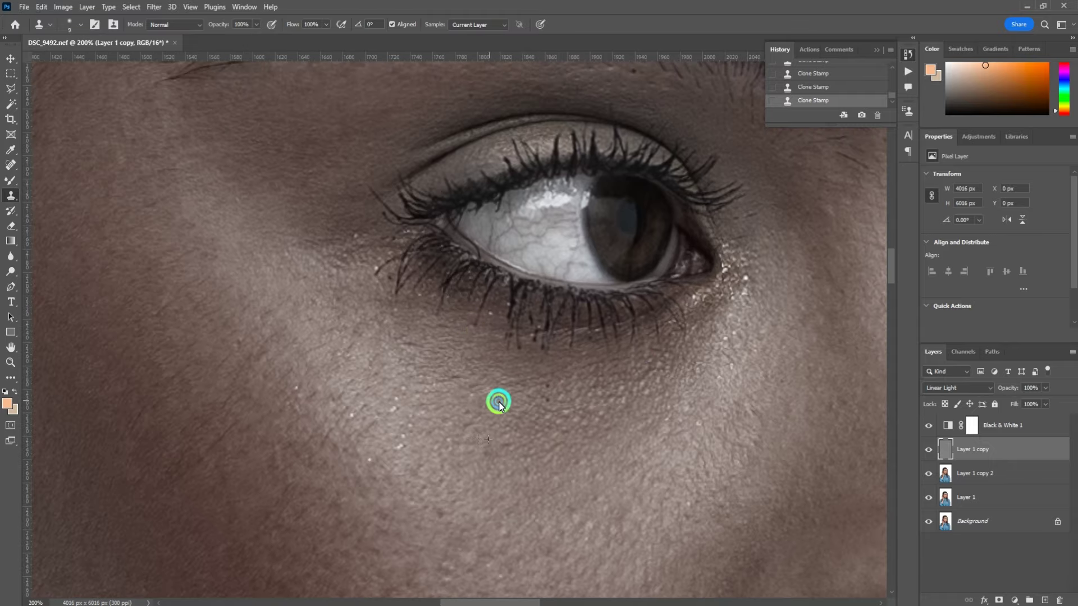
scroll(409, 423, right, 10)
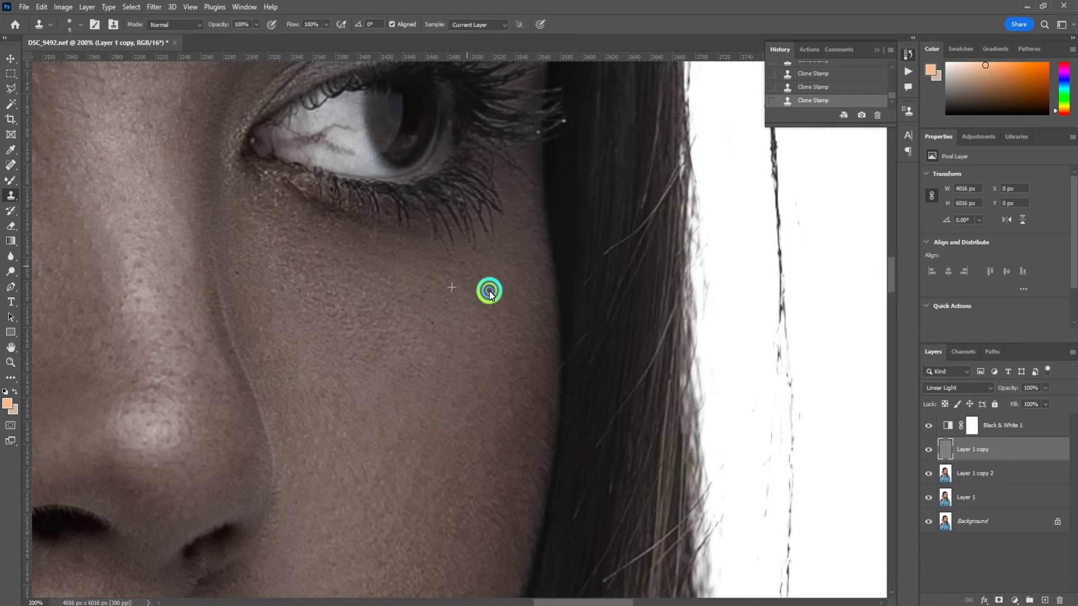
Step: Hide the Black & White 1 preview and group the three retouching layers into Group 1
key(ctrl+0)
click(928, 425)
key(ctrl+plus)
key(ctrl+plus)
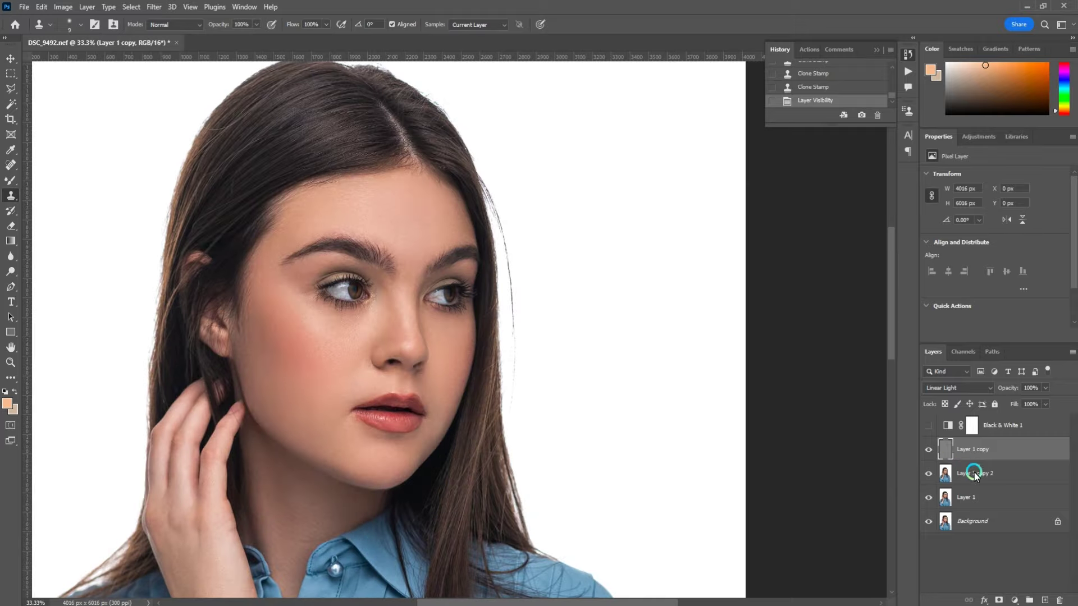
shift+click(965, 496)
key(ctrl+g)
Step: On Layer 1 copy inside Group 1, clone away spots on the lower and upper lip
click(928, 445)
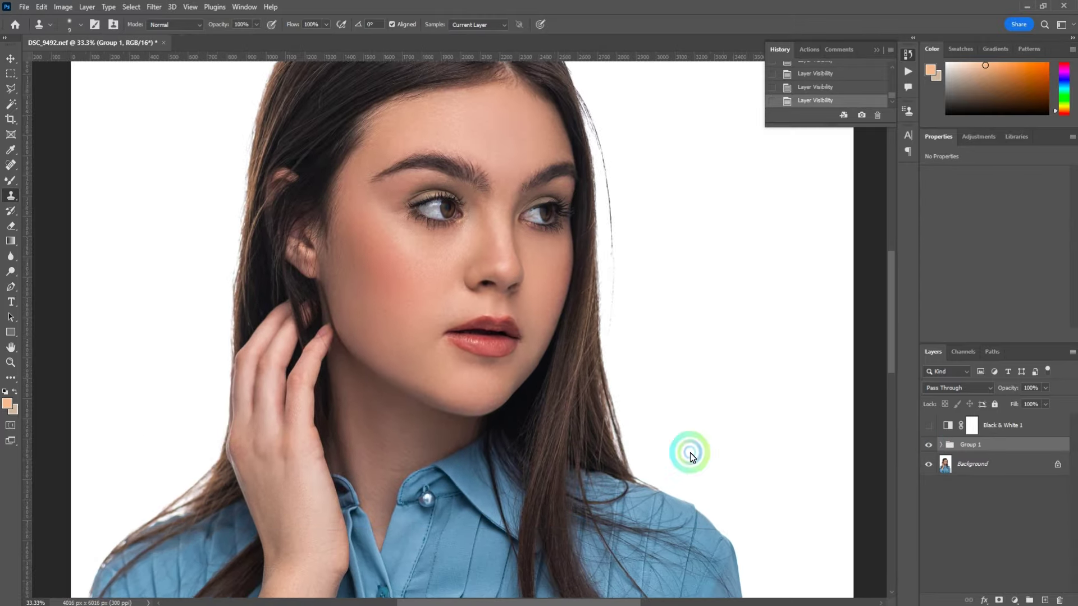
scroll(500, 402, up, 8)
click(941, 453)
click(982, 463)
click(414, 393)
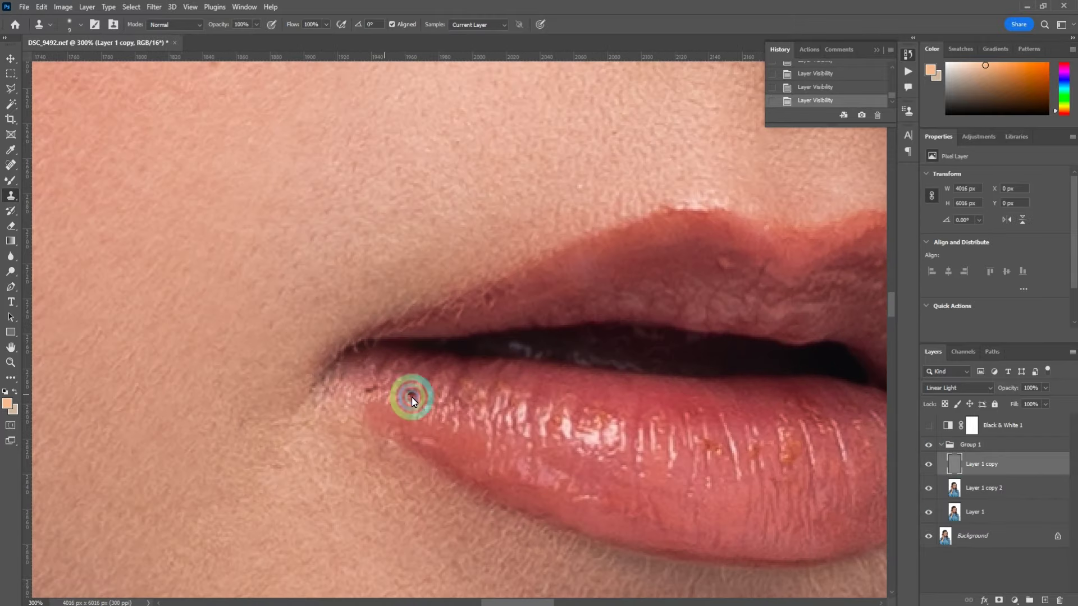
click(370, 390)
click(415, 440)
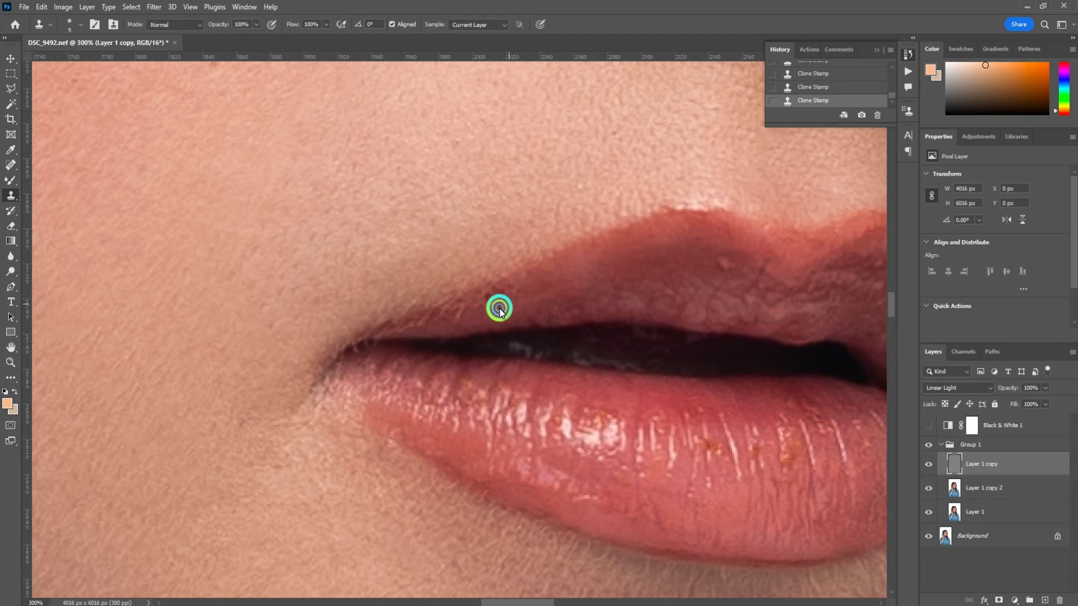
click(486, 298)
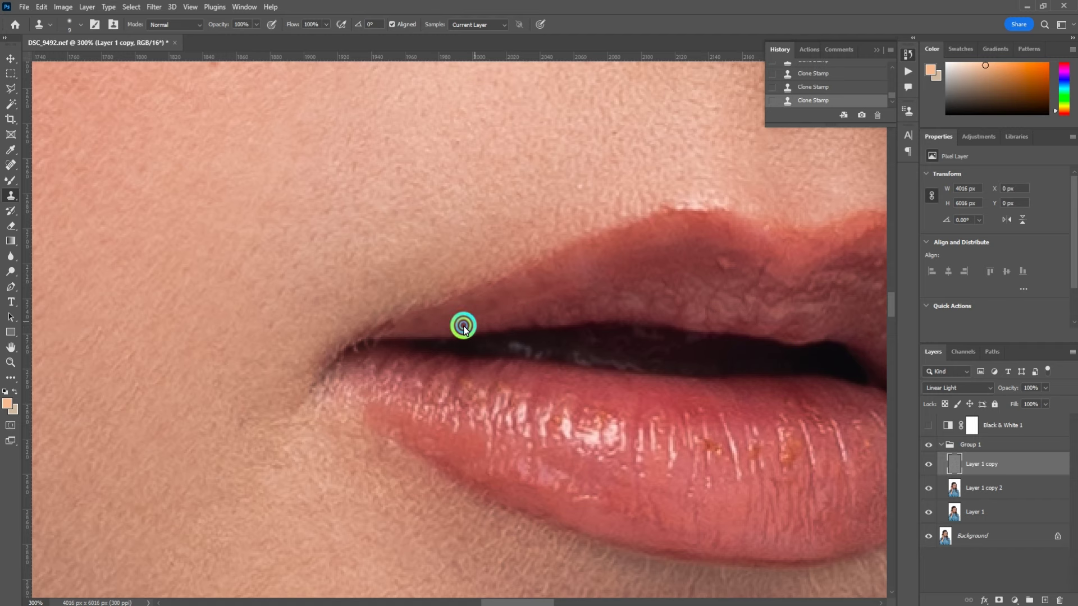
scroll(539, 296, right, 5)
scroll(598, 316, right, 3)
click(596, 307)
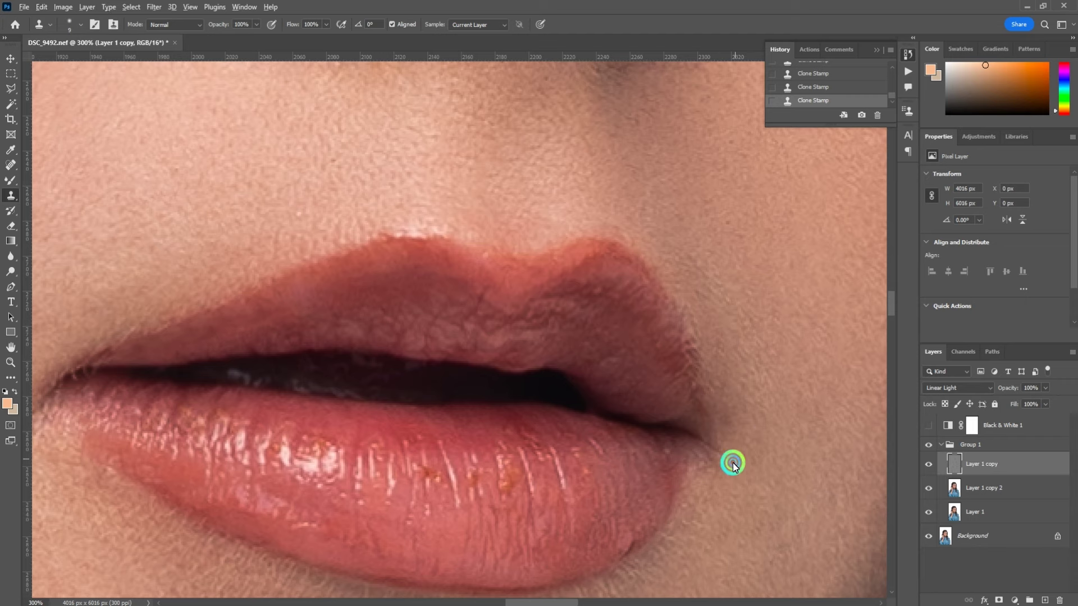
Step: Toggle Group 1 off and on to compare before and after retouching
scroll(708, 410, down, 3)
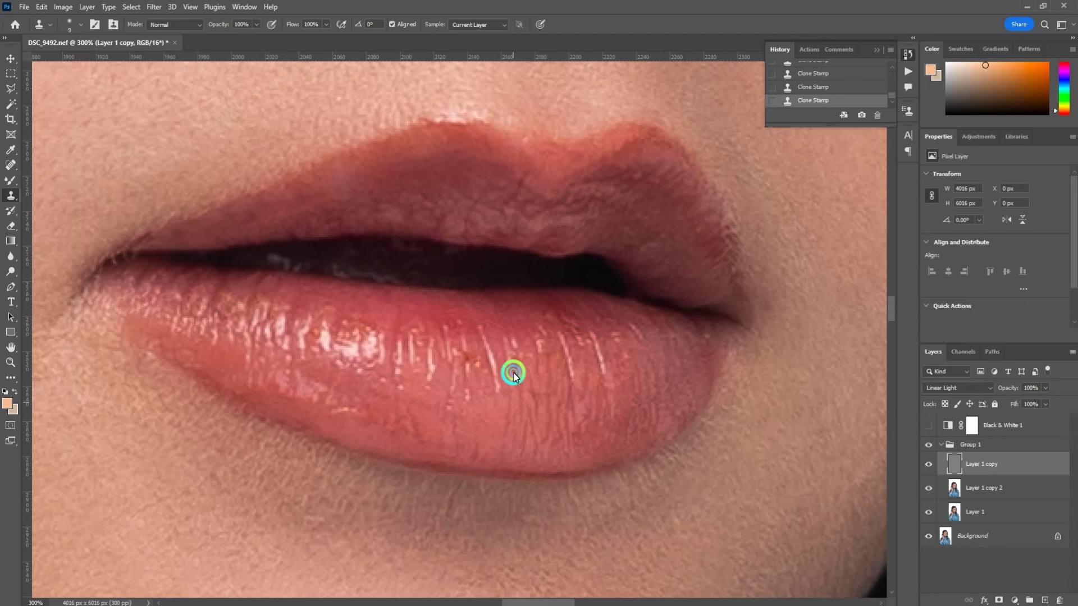
scroll(449, 334, left, 5)
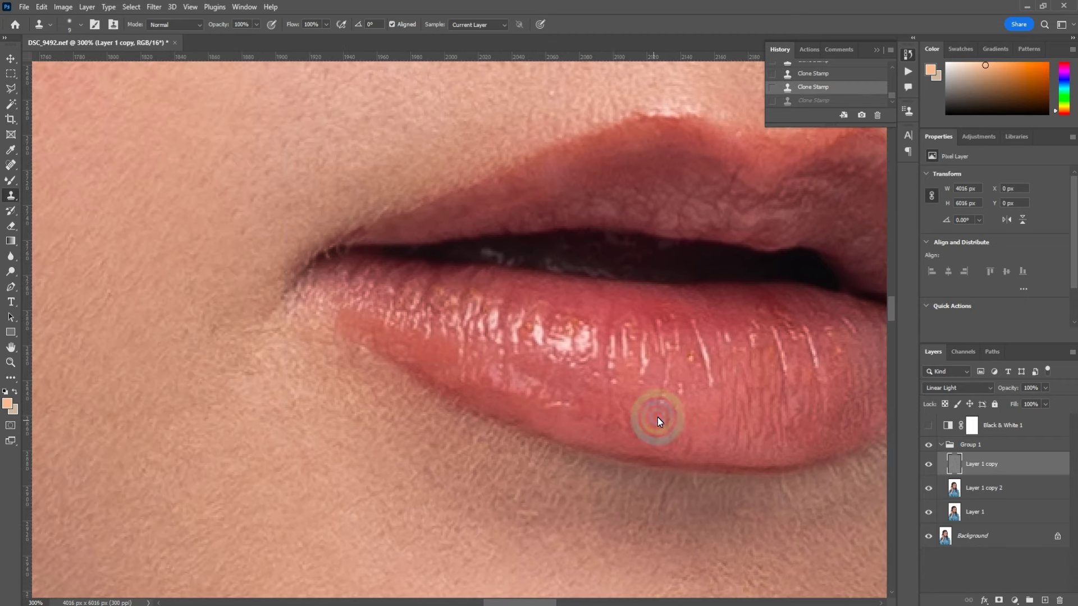
scroll(561, 407, down, 3)
scroll(561, 407, left, 1)
scroll(577, 412, down, 3)
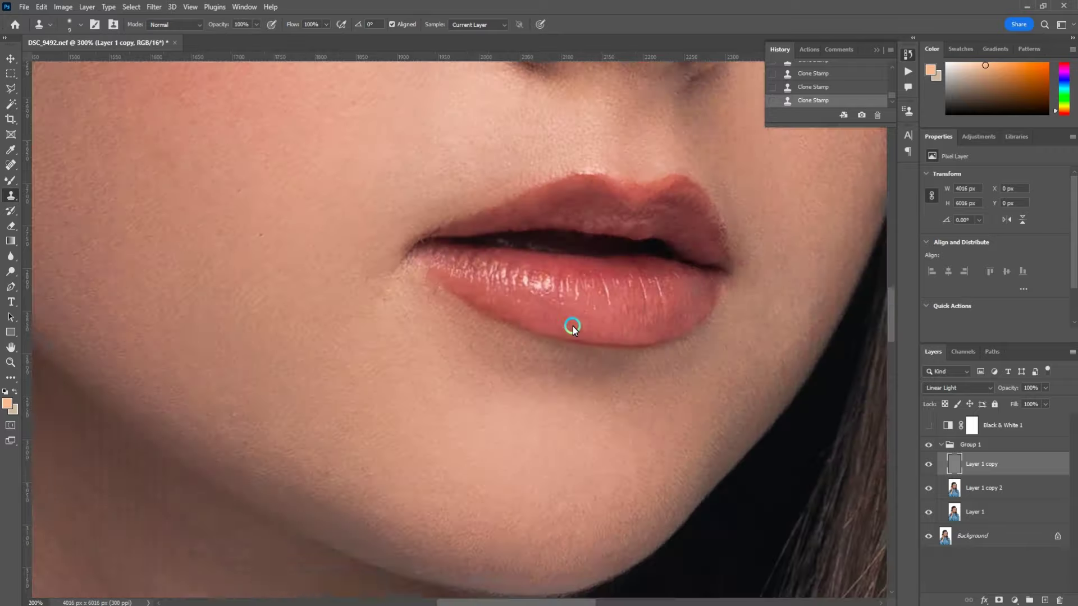
scroll(572, 325, down, 2)
scroll(552, 292, down, 1)
click(928, 464)
click(926, 445)
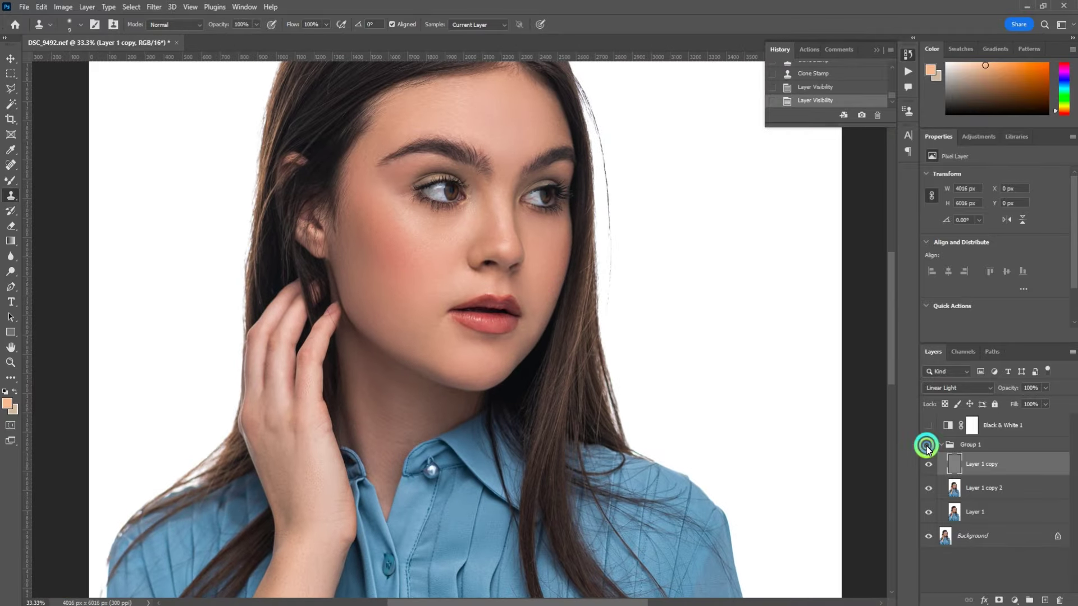
Step: Compare the face with and without Group 1's retouching, then collapse the group
click(927, 444)
scroll(399, 376, up, 1)
scroll(399, 376, down, 2)
scroll(449, 269, left, 2)
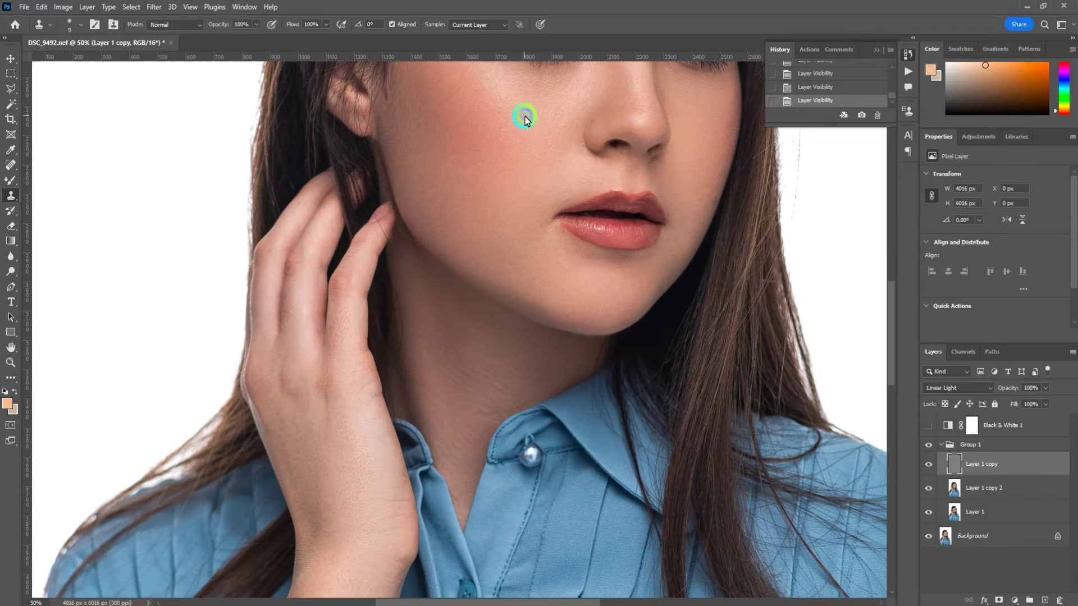
click(929, 445)
click(928, 444)
scroll(681, 404, up, 5)
scroll(681, 405, right, 1)
key(ctrl+plus)
click(941, 445)
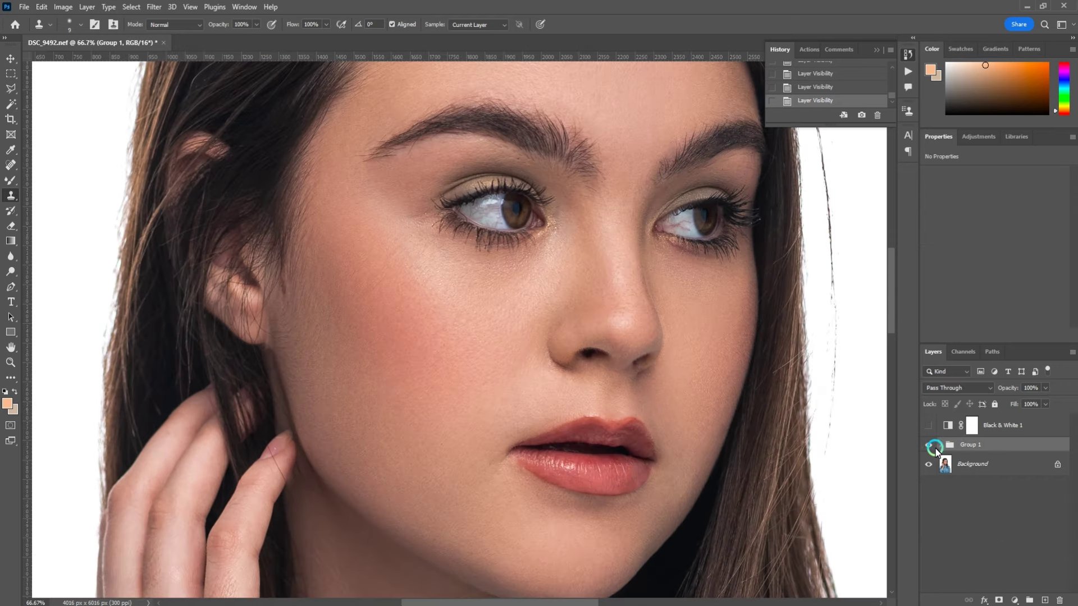
Step: Stamp visible layers into Layer 2 and apply Color Balance, nudging highlights cyan and midtones magenta
key(ctrl+shift+alt+e)
key(ctrl+plus)
key(ctrl+b)
click(850, 229)
click(818, 169)
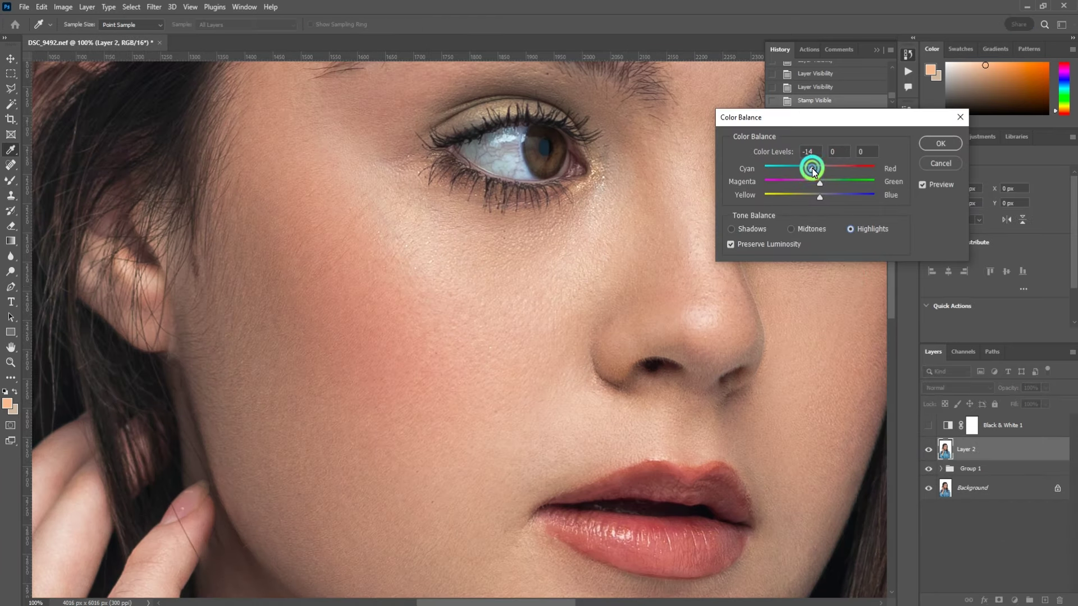
drag(817, 199, 818, 185)
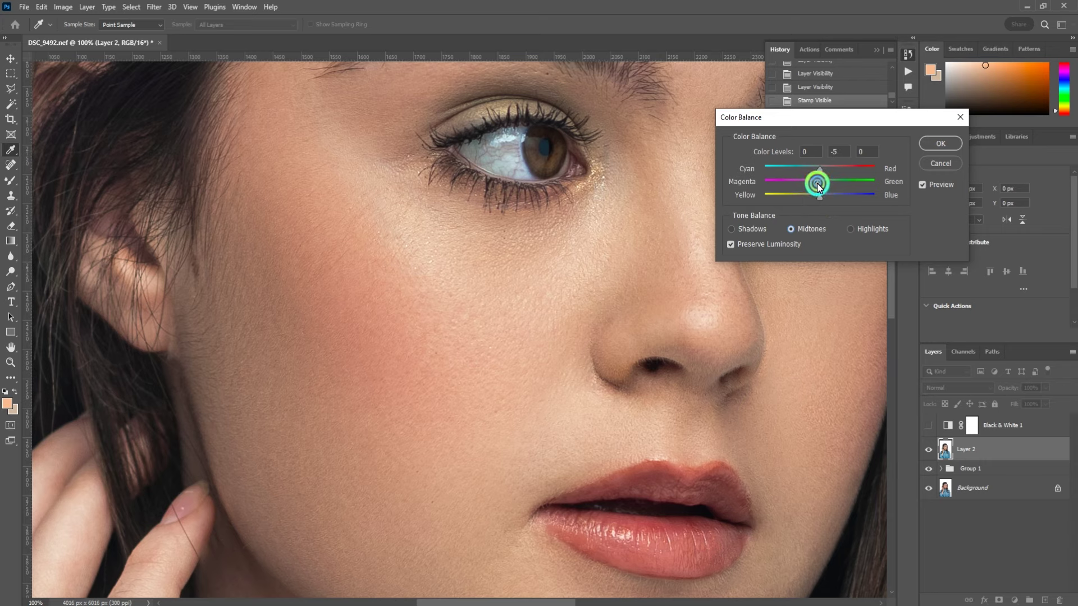
click(731, 229)
key(ctrl+0)
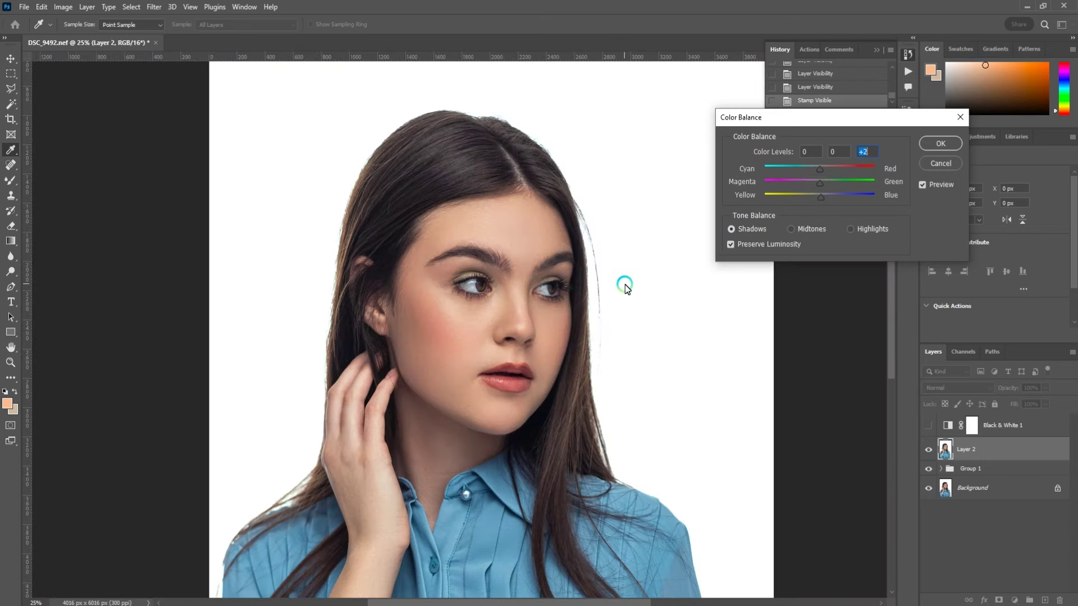
key(ctrl+plus)
key(ctrl+plus)
key(ctrl+plus)
click(934, 147)
key(s)
Step: Fade the Color Balance on Layer 2 to 90% opacity
key(ctrl+shift+f)
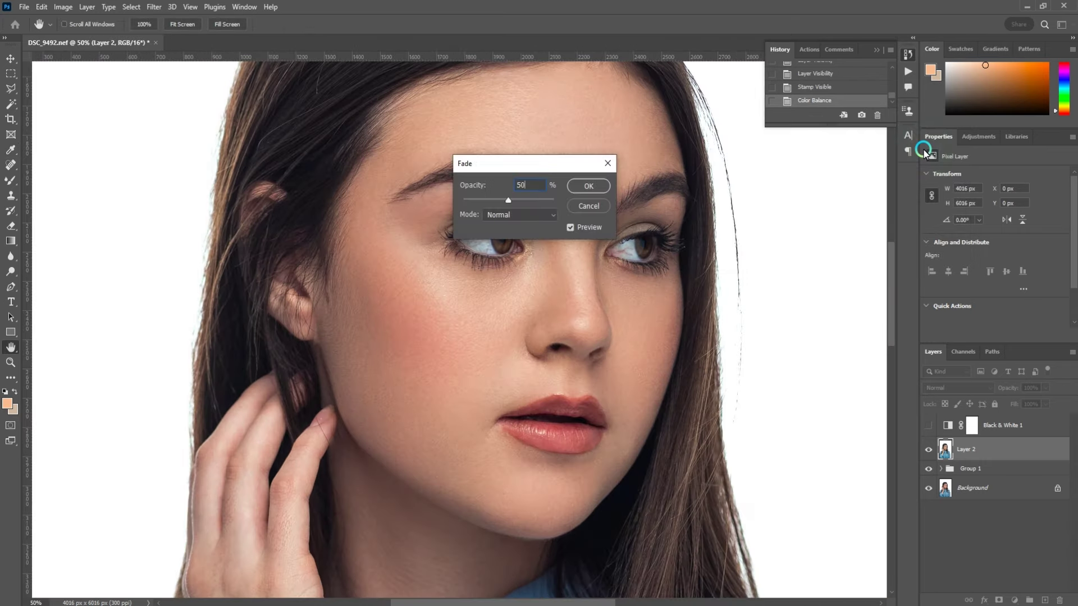
key(Escape)
drag(623, 359, 675, 253)
key(ctrl+shift+f)
text(90)
key(Return)
Step: Start tracing a Magnetic Lasso selection around the neck from the jawline
drag(462, 414, 473, 327)
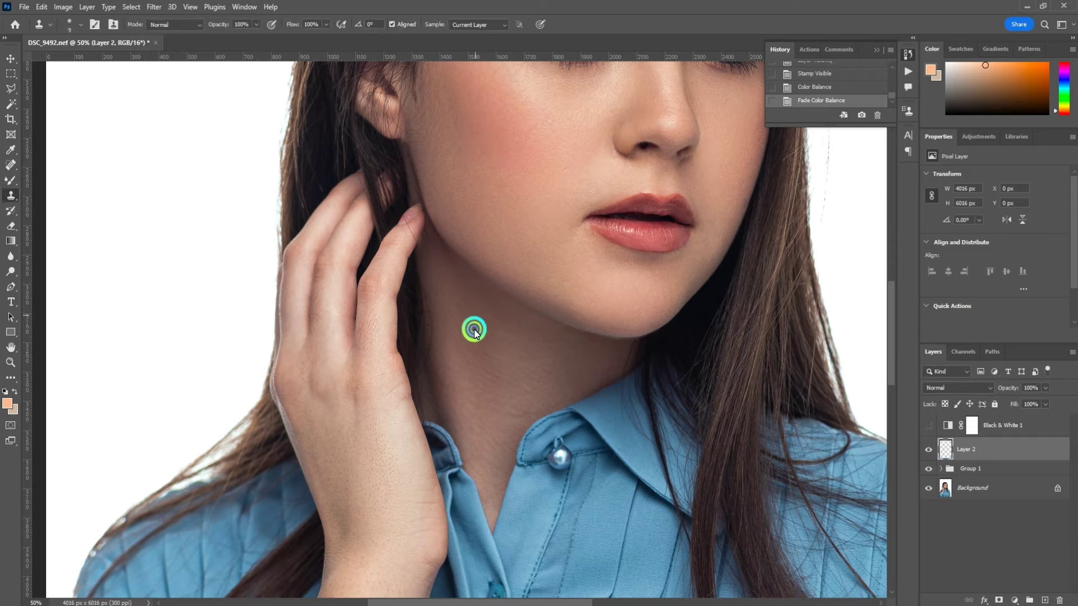
key(l)
key(shift+l)
click(434, 237)
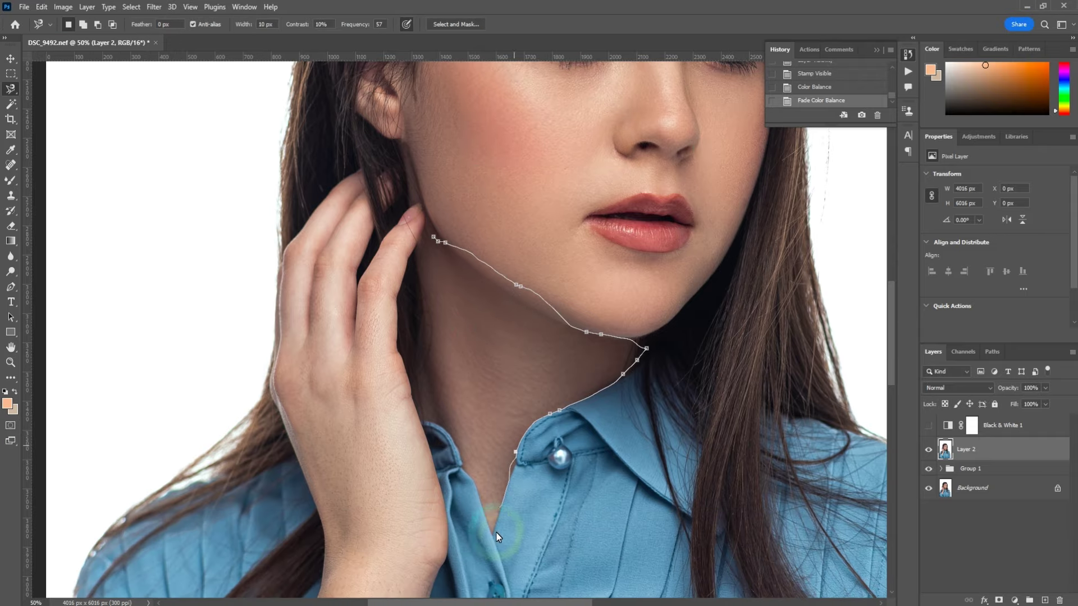
Step: Select the neck, excluding the face, and brighten it with Levels
click(433, 236)
alt+click(433, 205)
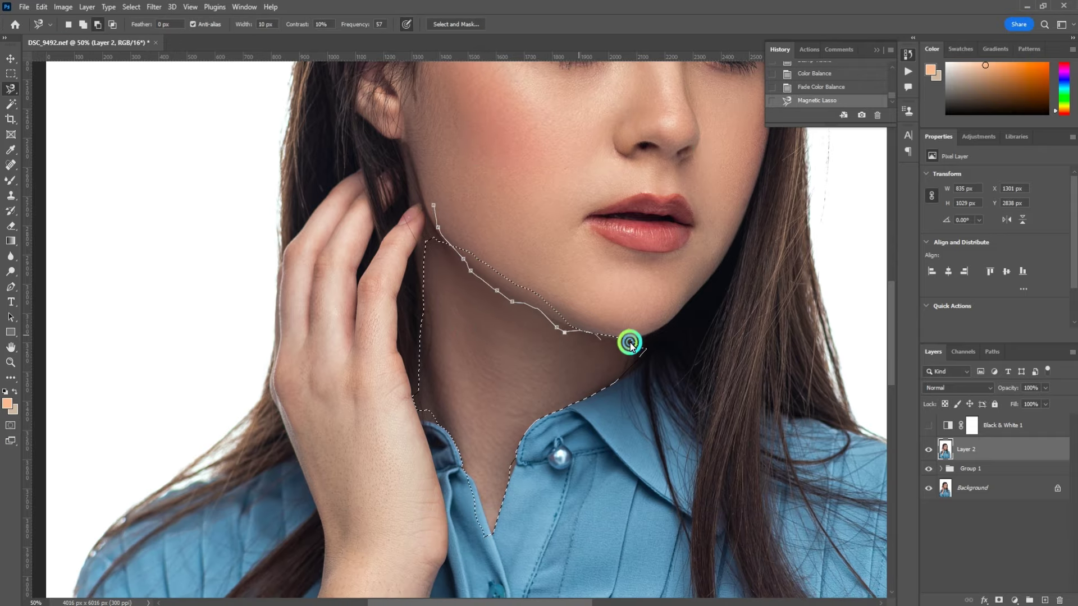
double_click(665, 186)
key(ctrl+l)
drag(779, 232, 769, 236)
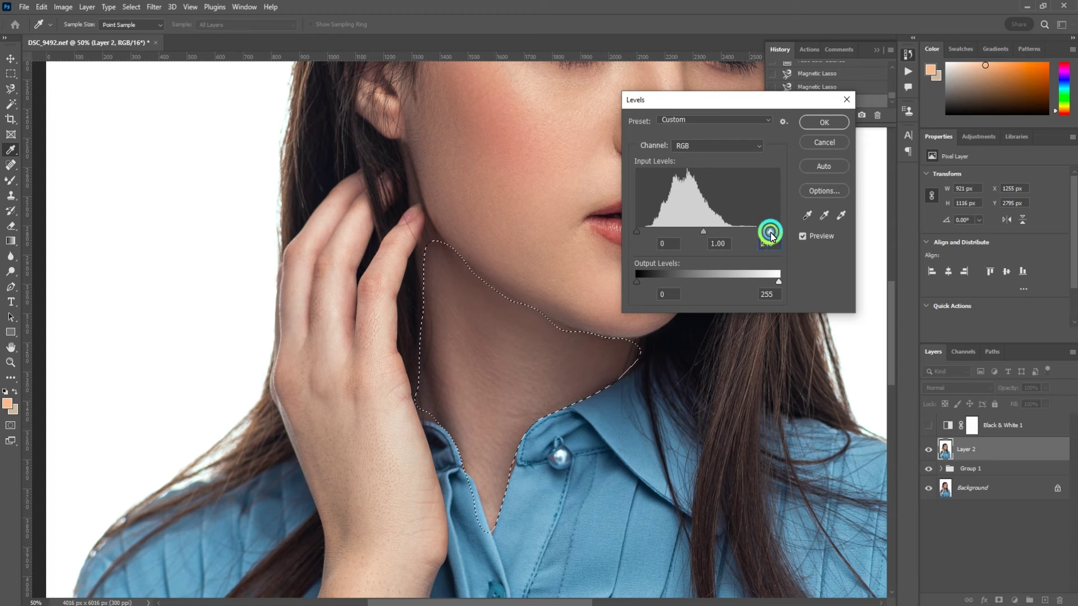
drag(637, 232, 642, 234)
click(823, 122)
Step: Apply a faded Color Balance correction to the neck, then deselect
key(ctrl+b)
click(823, 167)
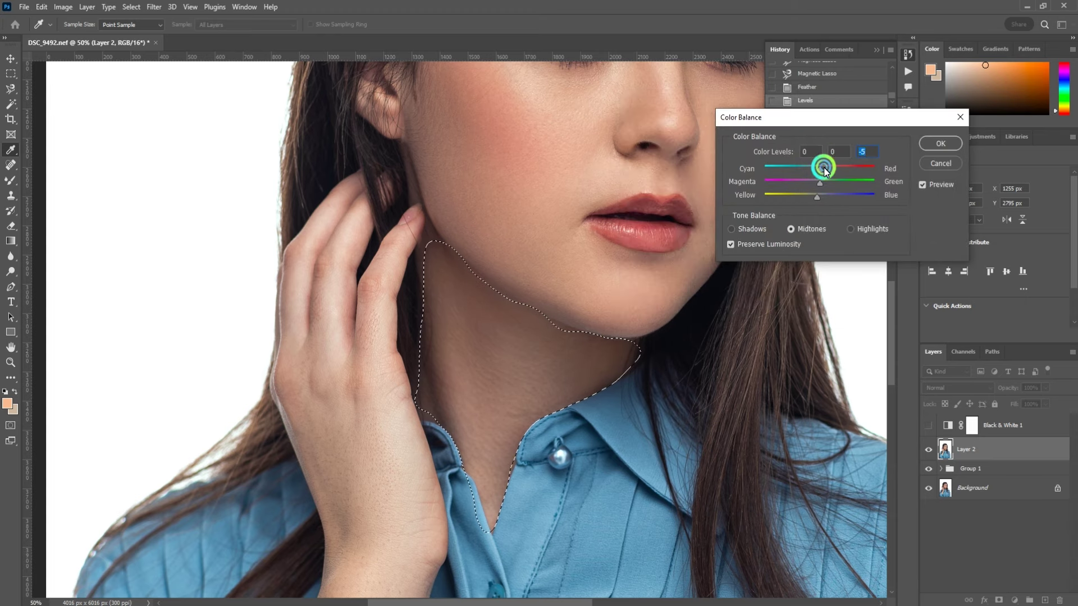
key(Return)
drag(749, 178, 612, 313)
key(ctrl+shift+f)
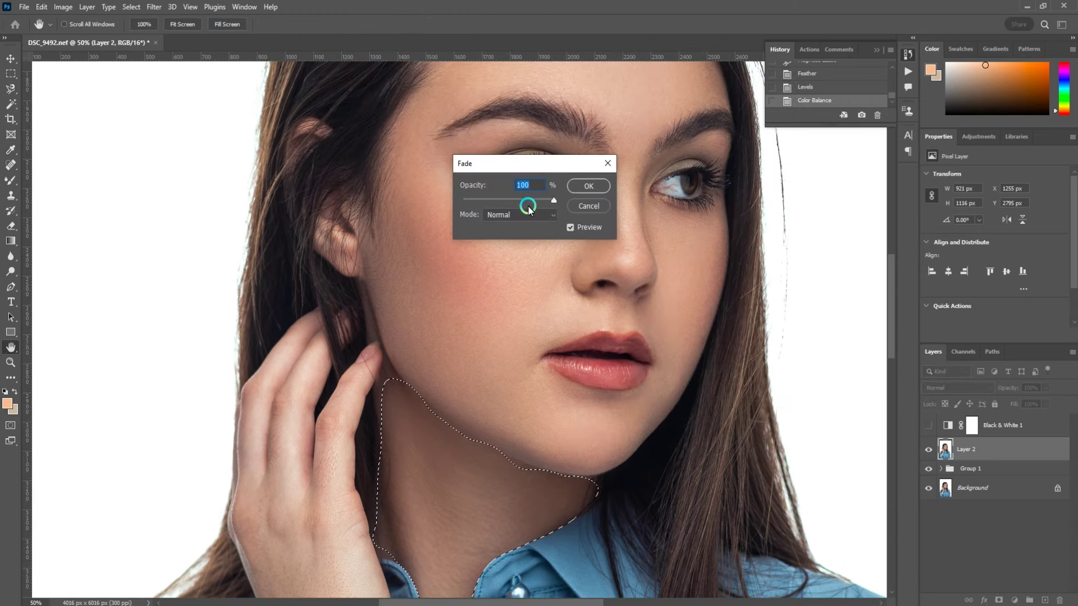
click(602, 180)
key(ctrl+d)
mouse_move(480, 366)
mouse_down()
mouse_move(620, 141)
mouse_move(560, 301)
mouse_up()
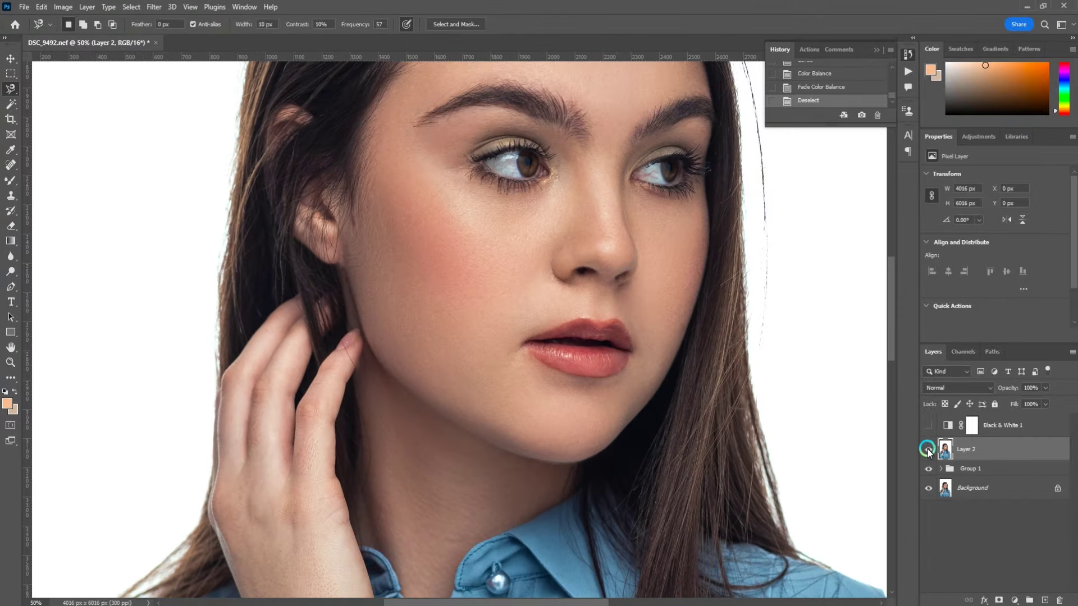
Step: Toggle the retouched Layer 2 on and off to compare it with the original skin
click(928, 448)
click(927, 469)
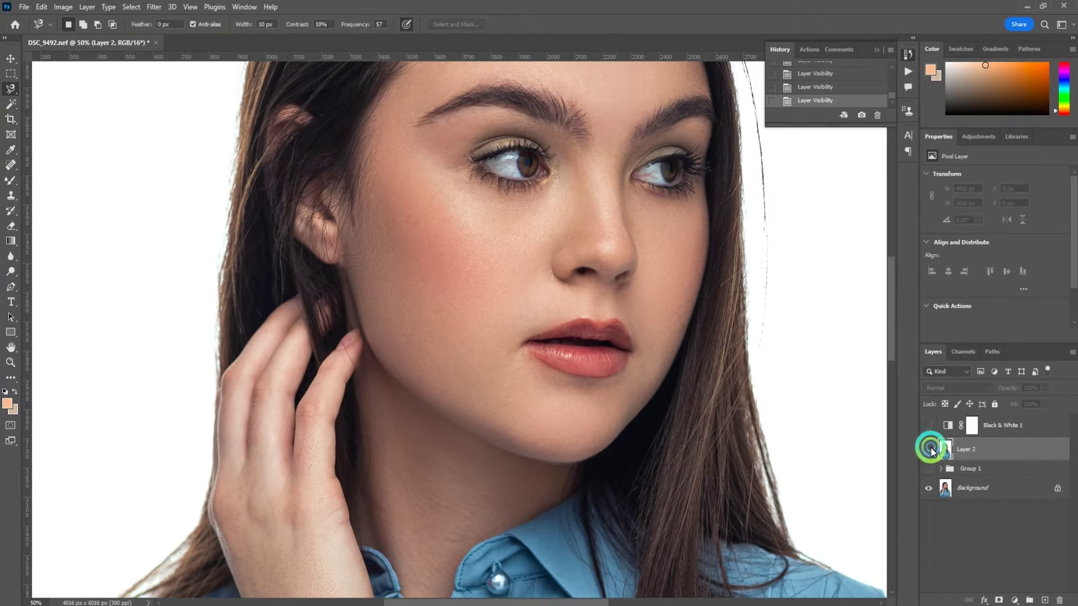
click(929, 449)
click(929, 449)
click(930, 449)
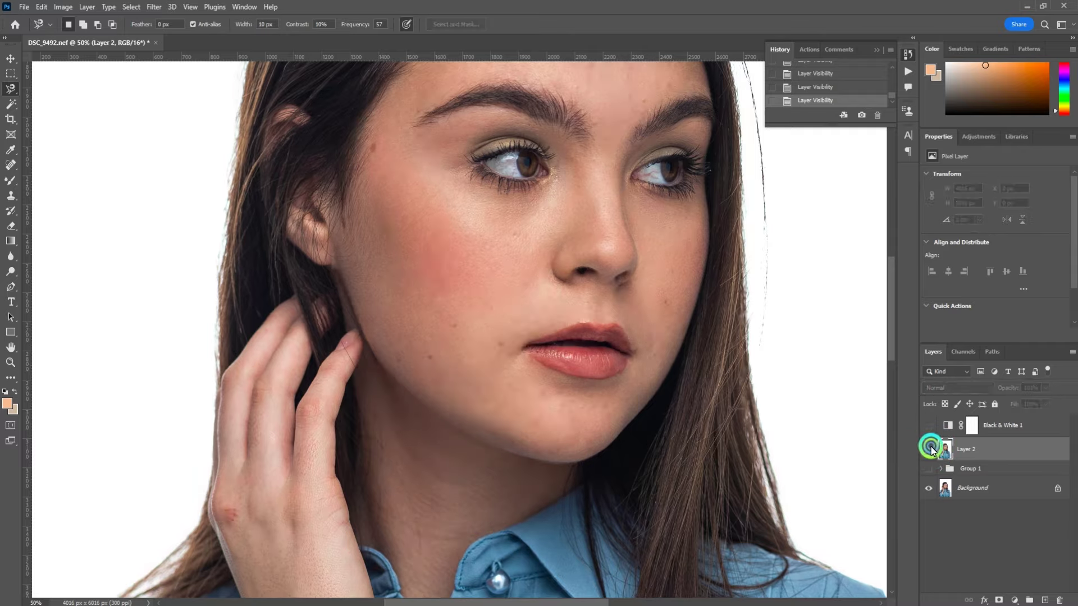
drag(631, 374, 706, 374)
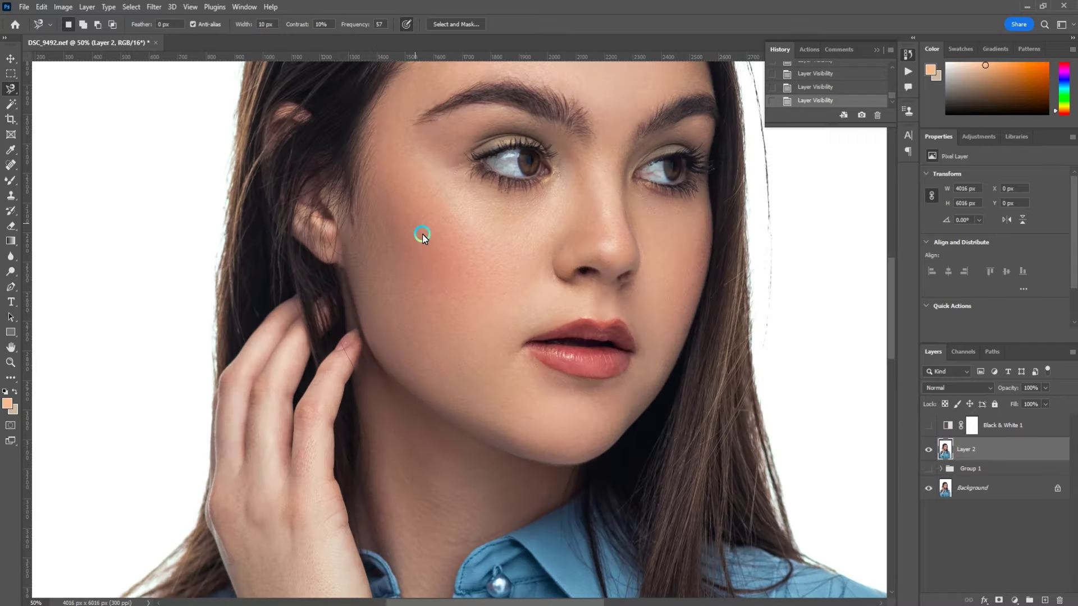
scroll(422, 234, up, 3)
scroll(459, 393, up, 3)
scroll(458, 409, up, 3)
scroll(516, 260, up, 2)
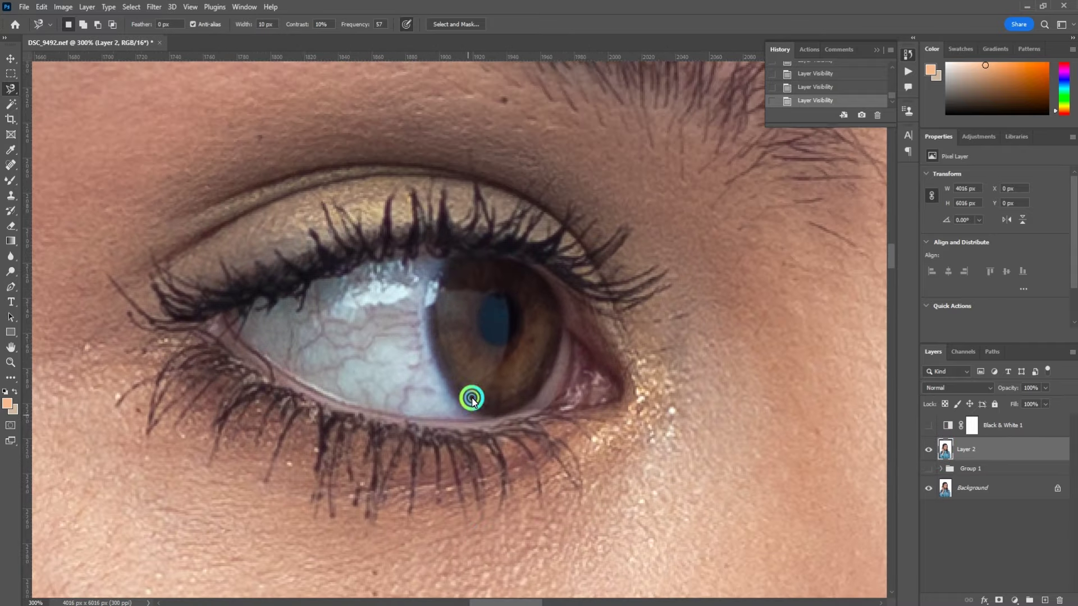
scroll(472, 399, up, 1)
Step: Duplicate Layer 2 twice, hide the top copy and Gaussian Blur the lower copy at 1 px
key(ctrl+j)
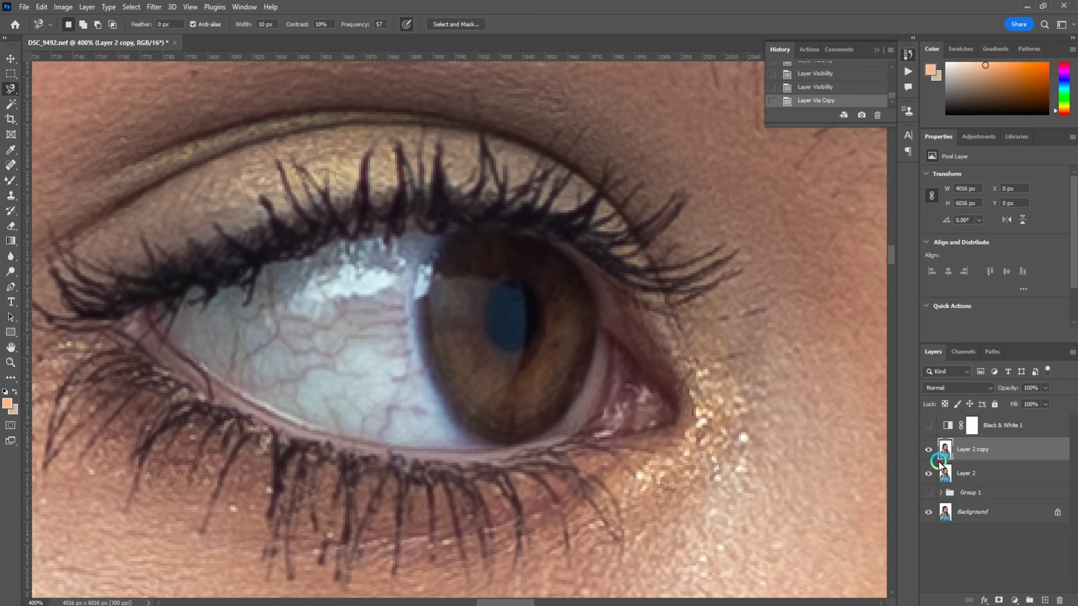
key(ctrl+j)
click(928, 449)
click(948, 473)
click(154, 7)
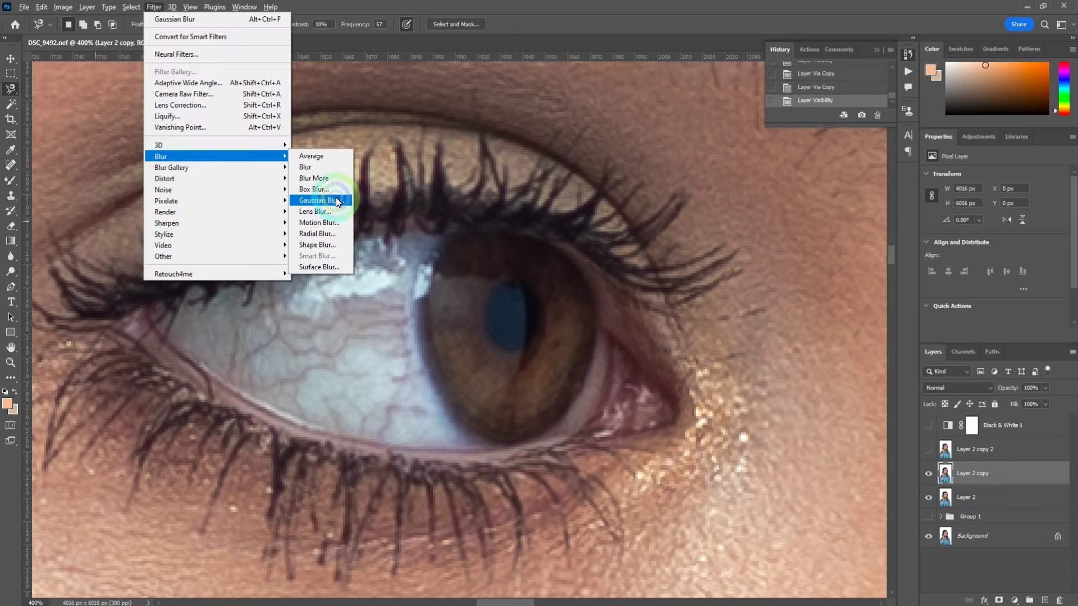
click(338, 202)
text(1)
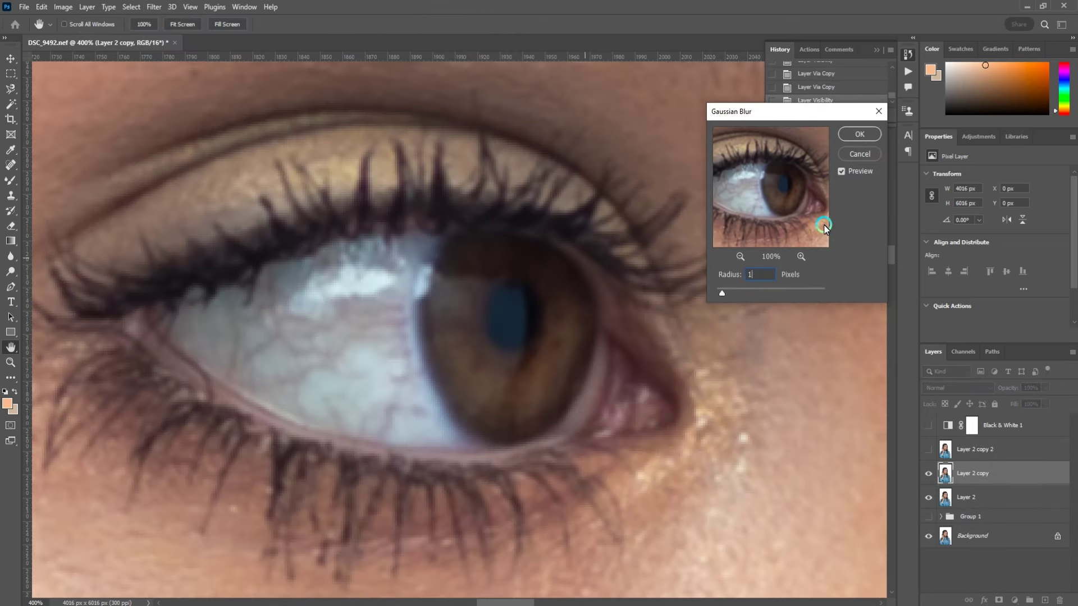
click(859, 134)
Step: Apply Image with Subtract onto the top copy, blend it as Pin Light, and hide it
key(l)
click(962, 449)
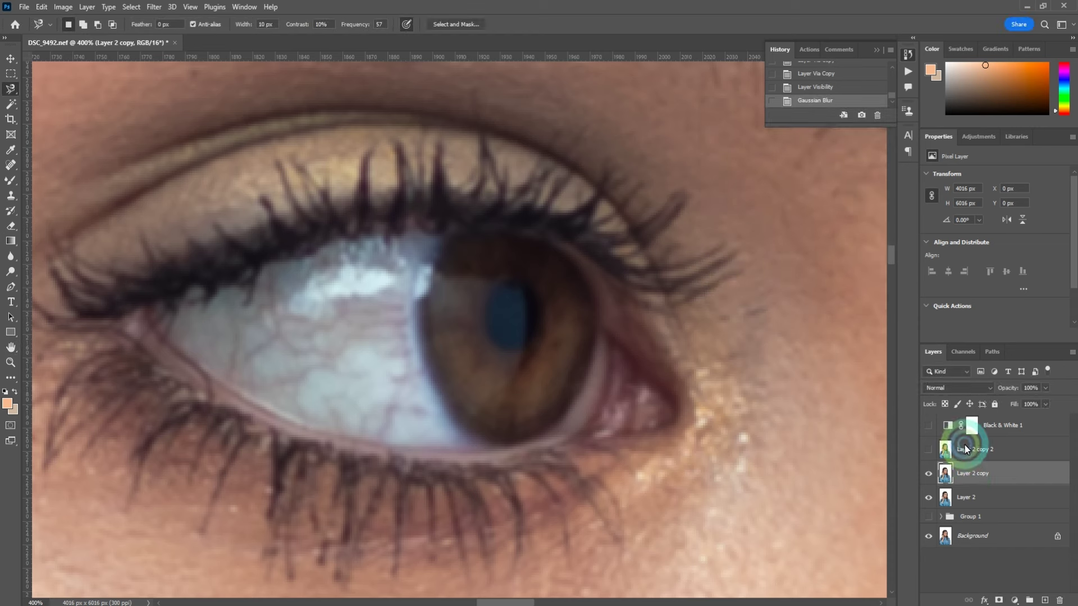
click(928, 449)
click(63, 7)
click(85, 178)
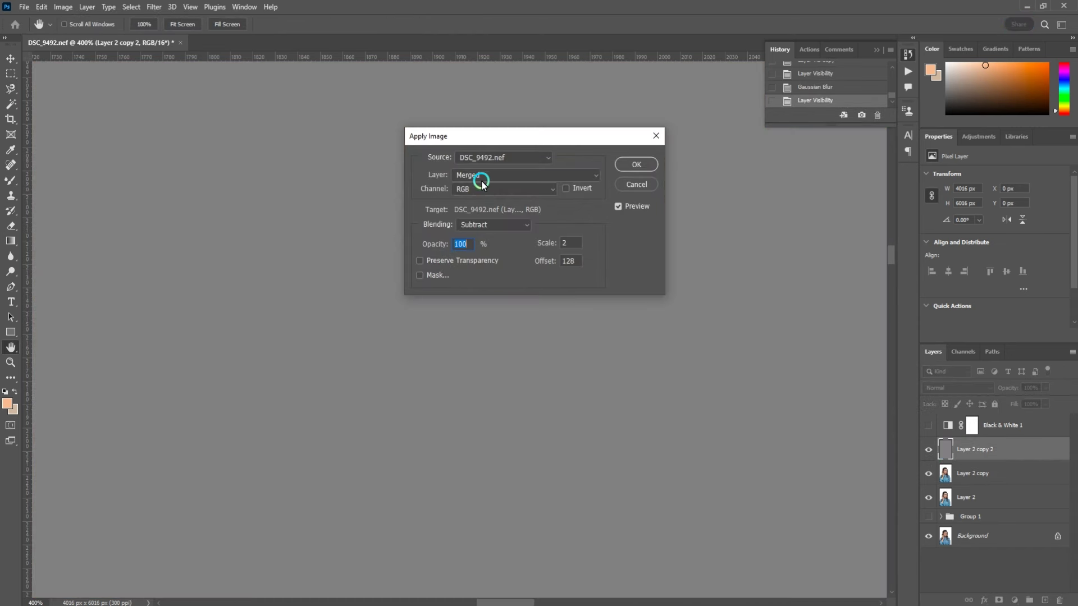
click(476, 175)
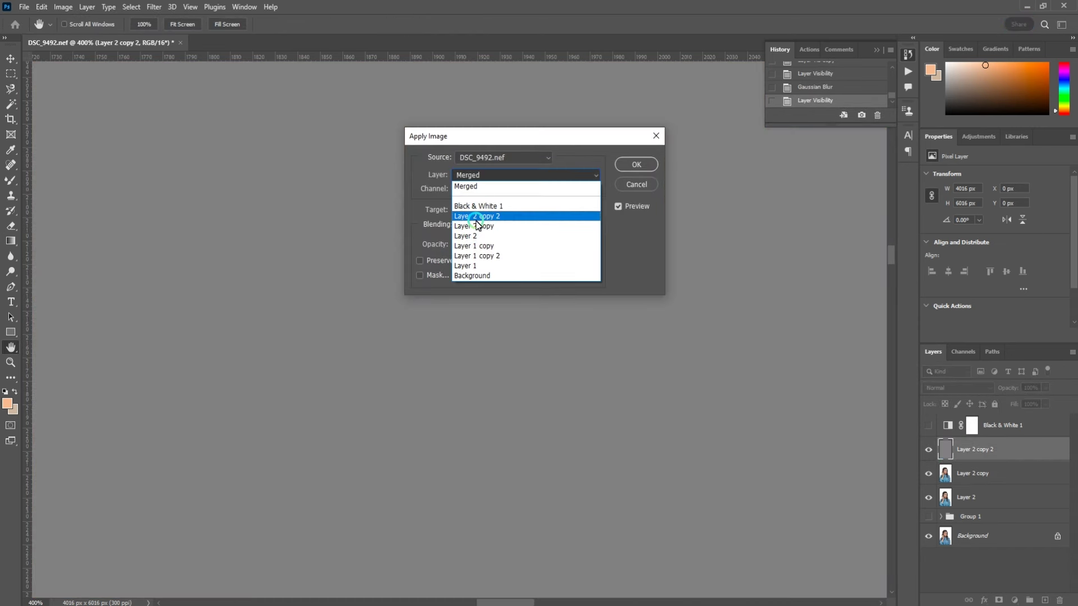
click(477, 216)
click(636, 164)
click(960, 387)
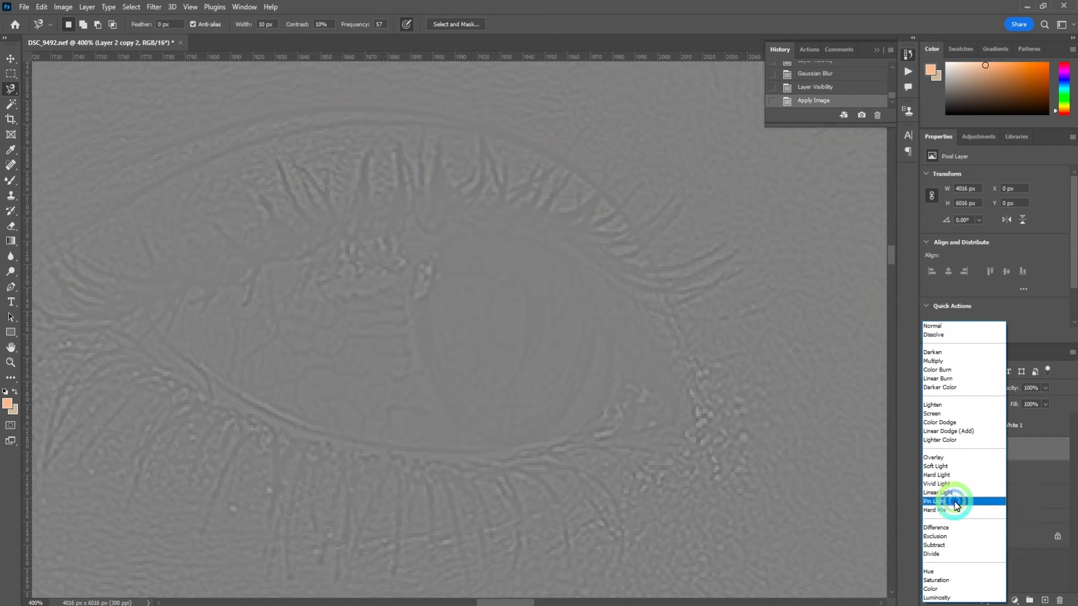
click(955, 501)
click(929, 449)
Step: Copy the blurred layer, desaturate it with Hue/Saturation and brighten it with Levels
click(971, 473)
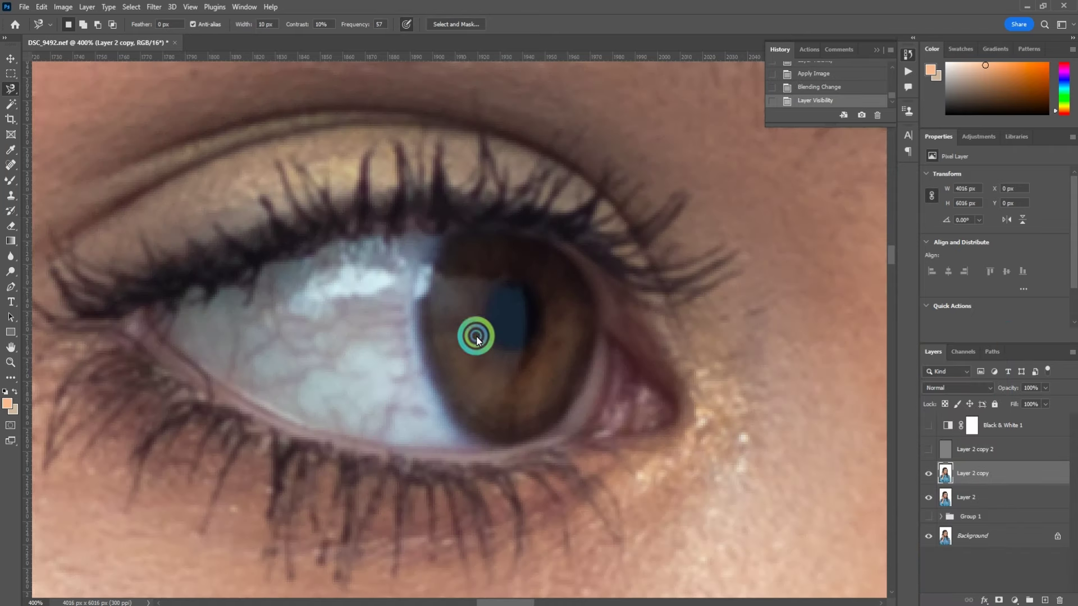
key(ctrl+j)
key(ctrl+u)
drag(758, 224, 695, 231)
key(Return)
key(ctrl+l)
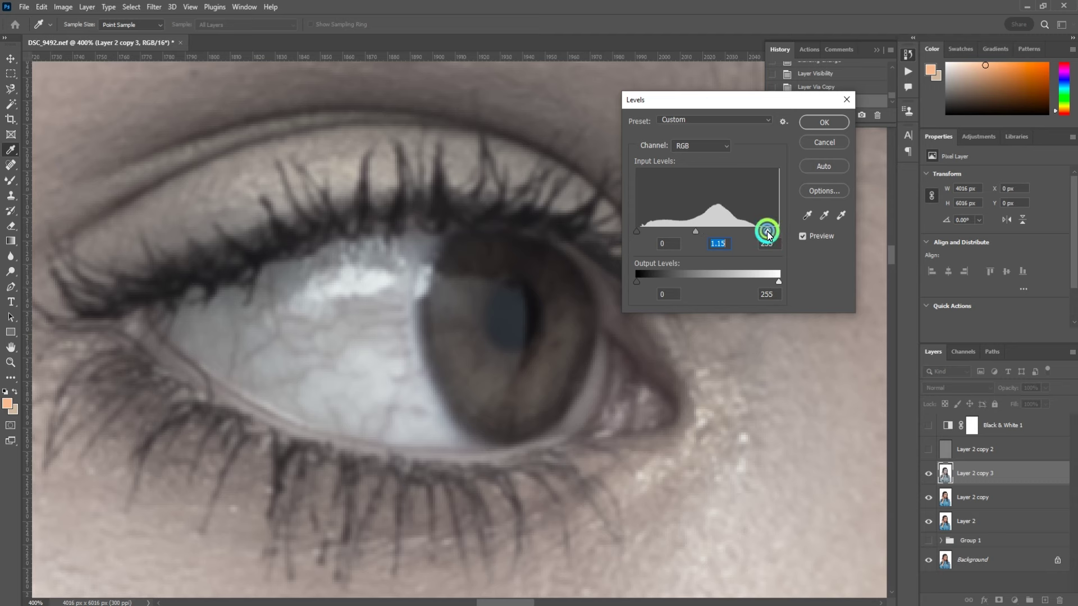
drag(767, 232, 759, 233)
click(824, 122)
Step: Smooth the eye whites with the Mixer Brush at progressively smaller brush sizes
key(l)
scroll(645, 356, down, 2)
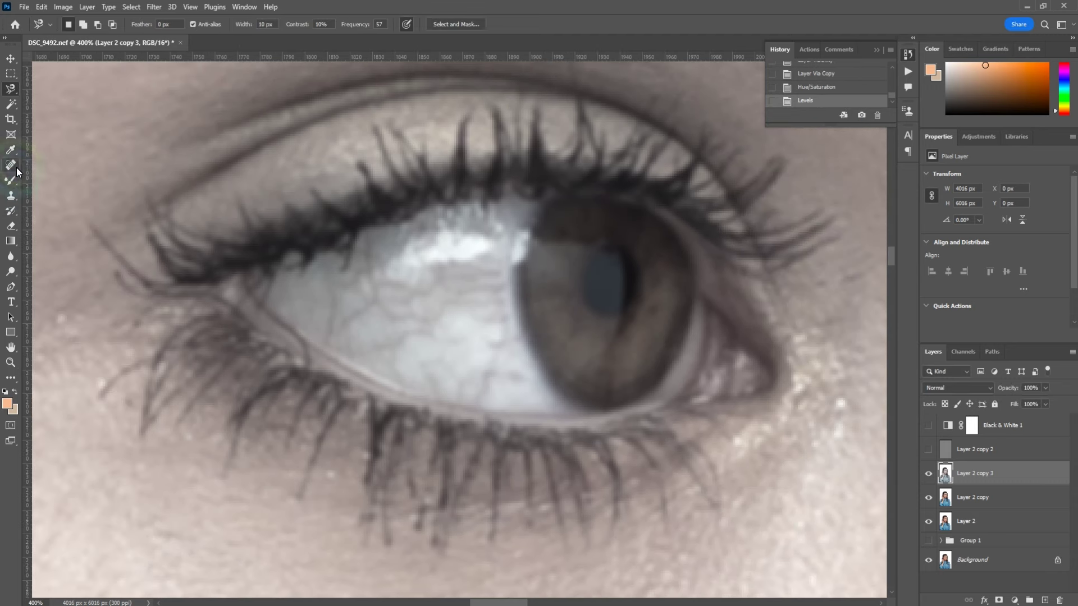
right_click(11, 181)
click(62, 215)
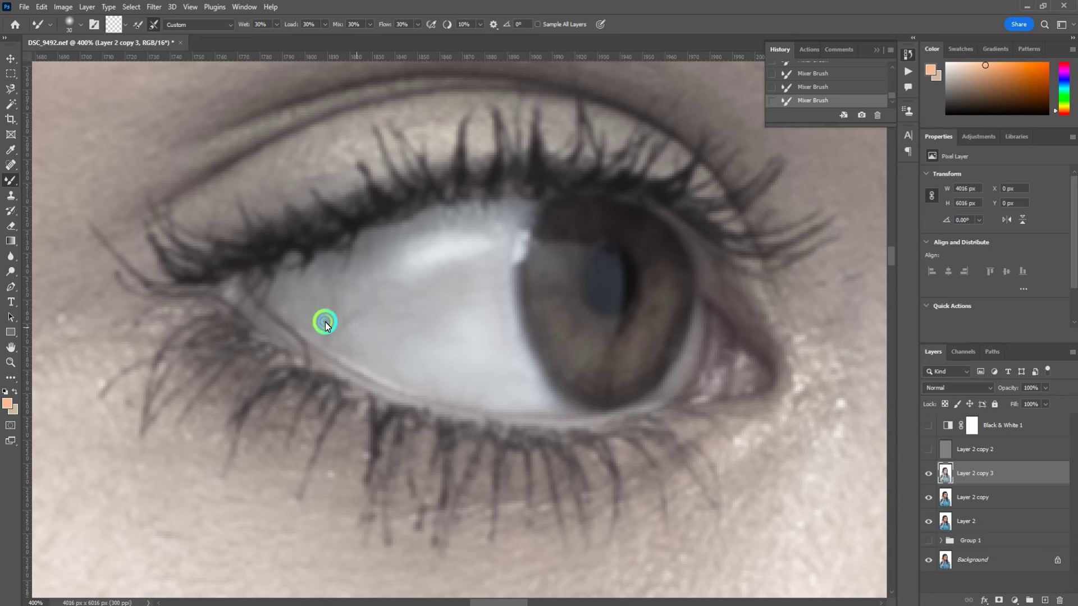
key(bracketleft)
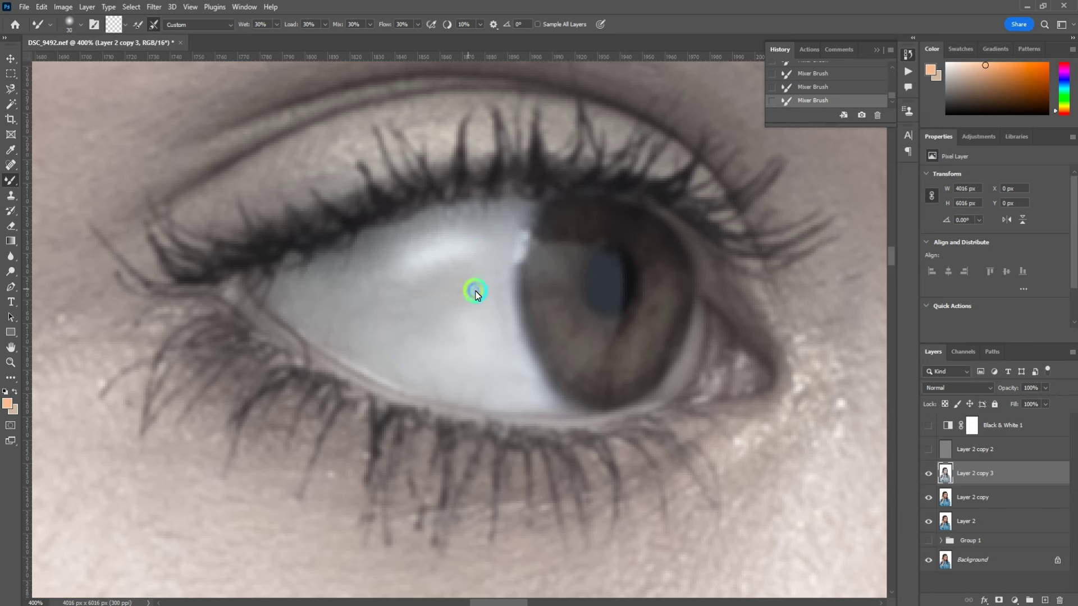
key(bracketleft)
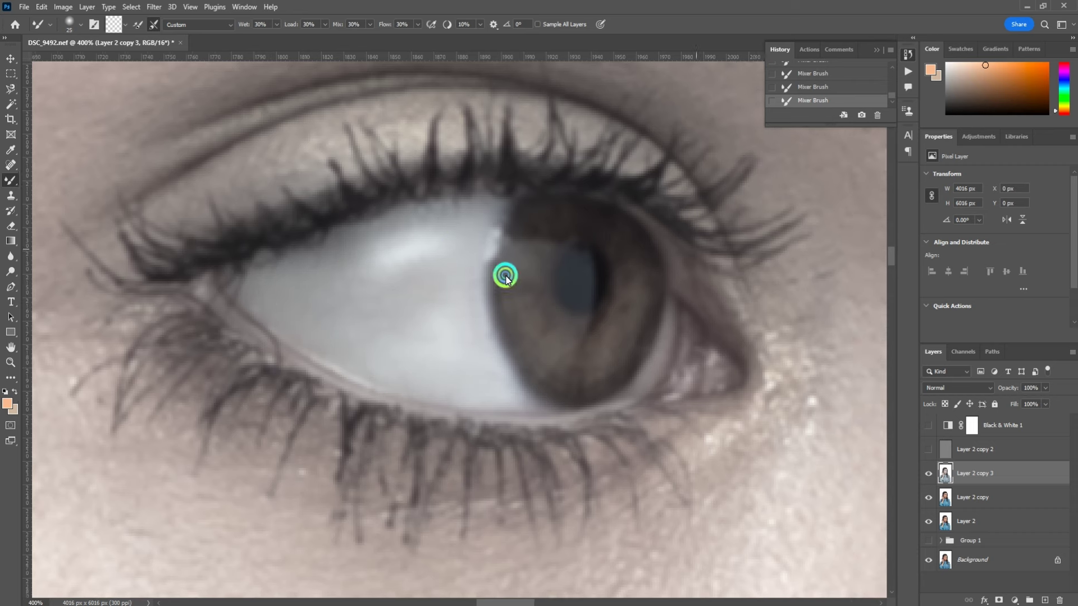
scroll(505, 280, right, 10)
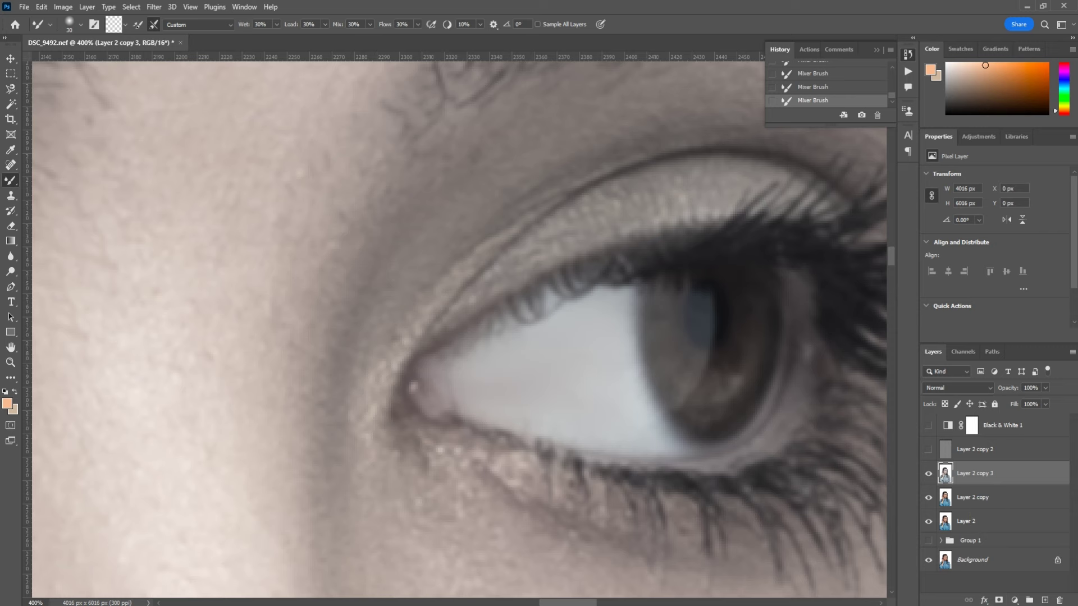
Step: Mask the smoothed copy and paint the eye white back in with a normal brush
alt+click(998, 599)
click(929, 449)
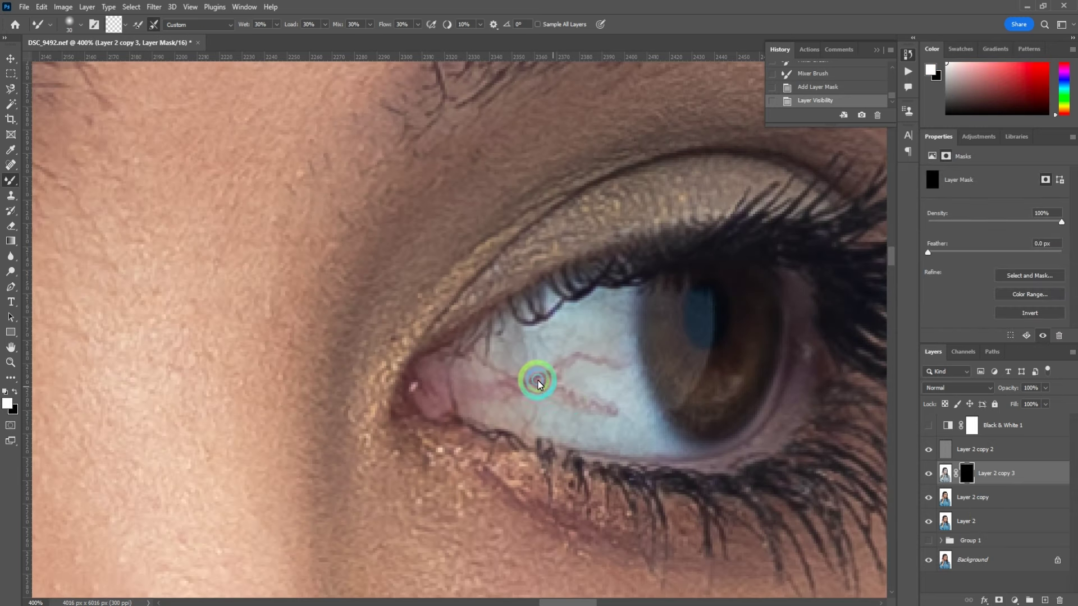
right_click(9, 189)
click(50, 177)
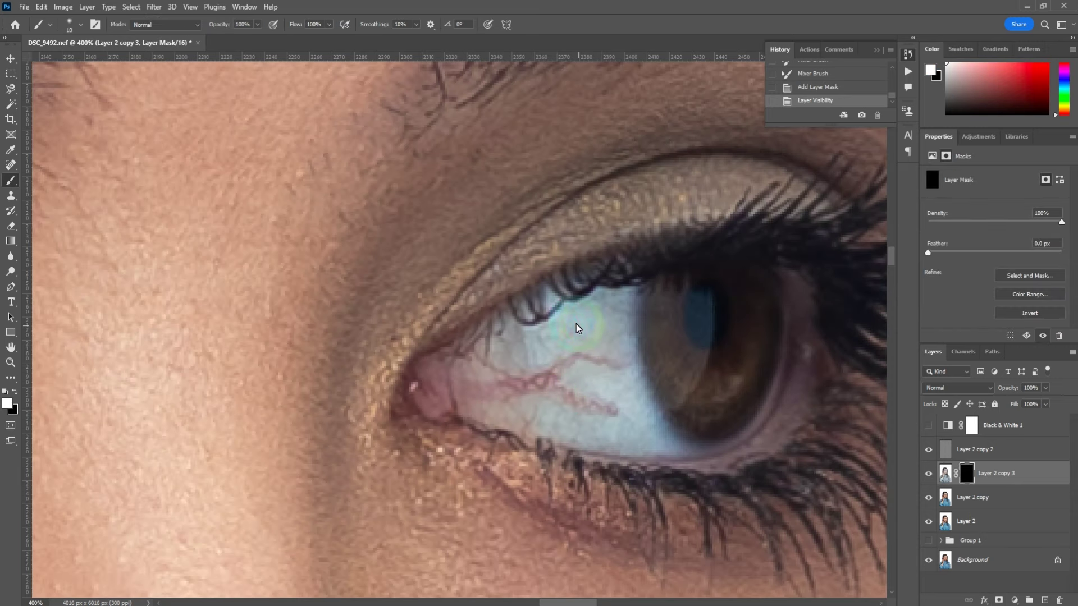
mouse_move(556, 337)
mouse_down()
mouse_move(602, 356)
mouse_move(623, 421)
mouse_move(618, 377)
mouse_move(558, 328)
mouse_move(642, 433)
mouse_up()
key(bracketleft)
key(bracketleft)
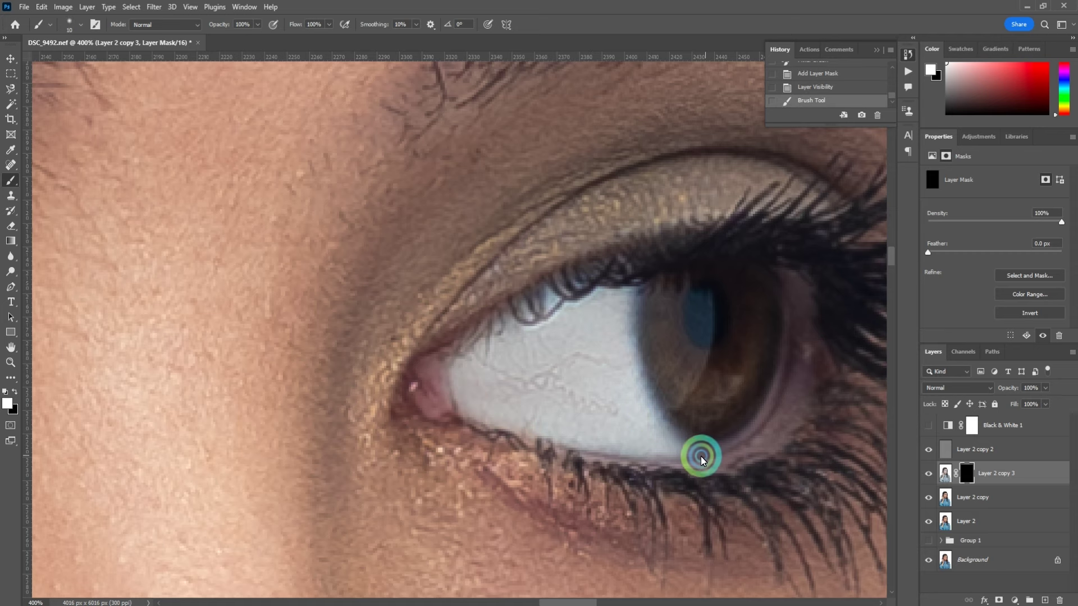
click(720, 451)
key(bracketright)
key(bracketright)
key(bracketright)
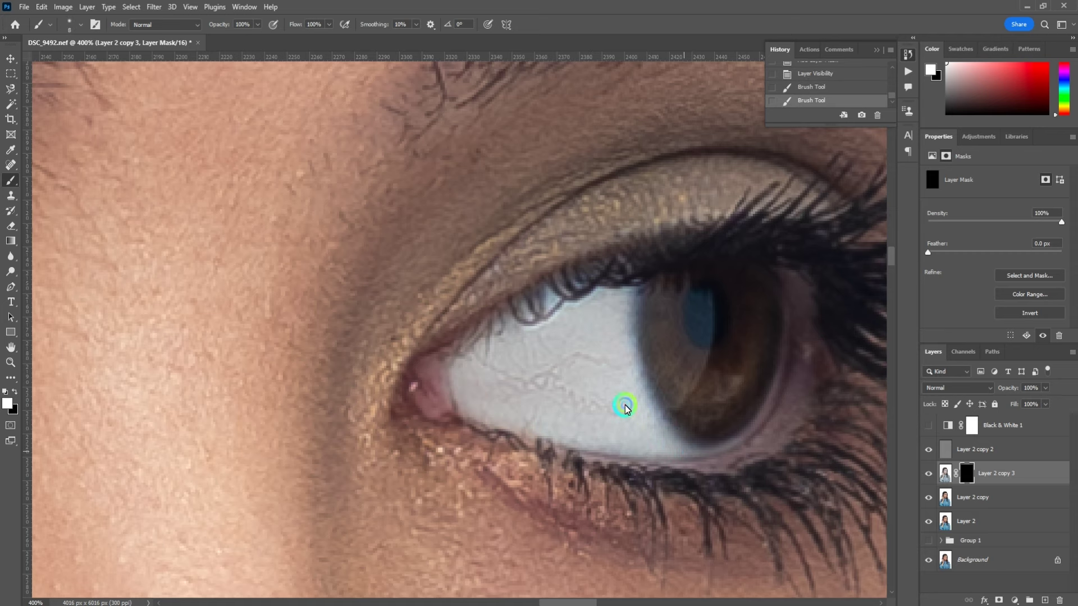
drag(607, 324, 513, 354)
Step: Brighten the upper eye white and the edge right of the iris with finer brush sizes
scroll(512, 354, down, 2)
scroll(585, 313, down, 2)
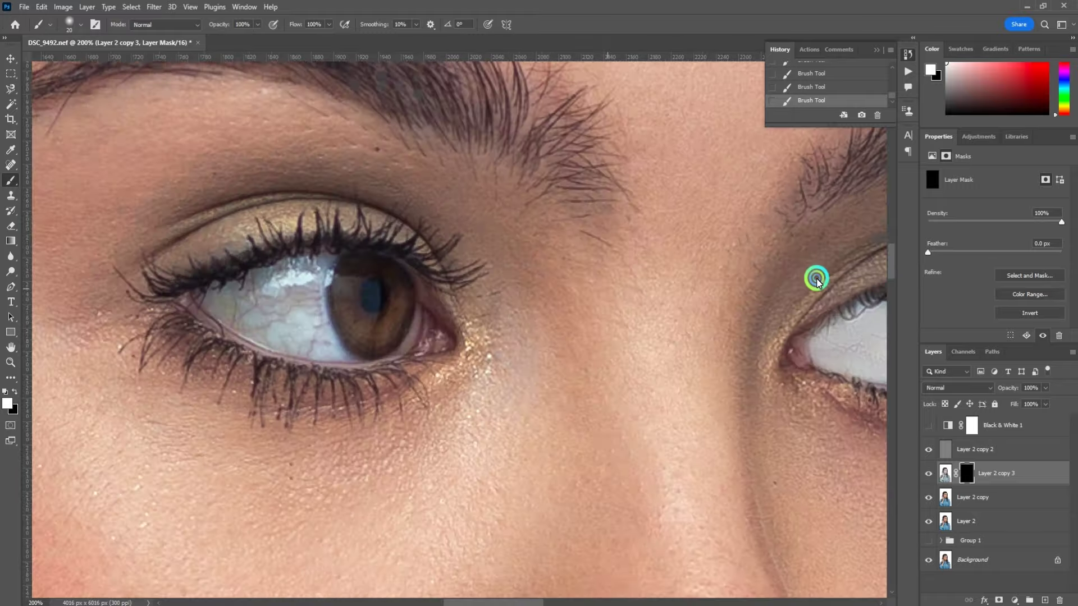
scroll(588, 308, up, 2)
key(bracketright)
key(bracketright)
scroll(588, 308, up, 1)
key(bracketright)
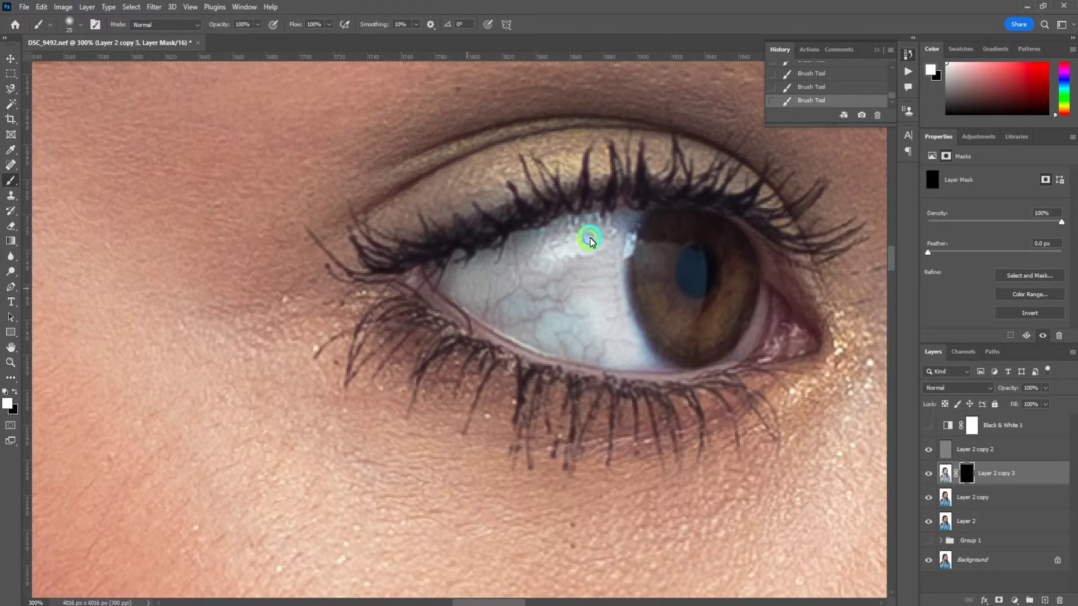
mouse_move(461, 272)
mouse_down()
mouse_move(502, 286)
mouse_move(561, 344)
mouse_up()
key(bracketleft)
key(bracketleft)
key(bracketleft)
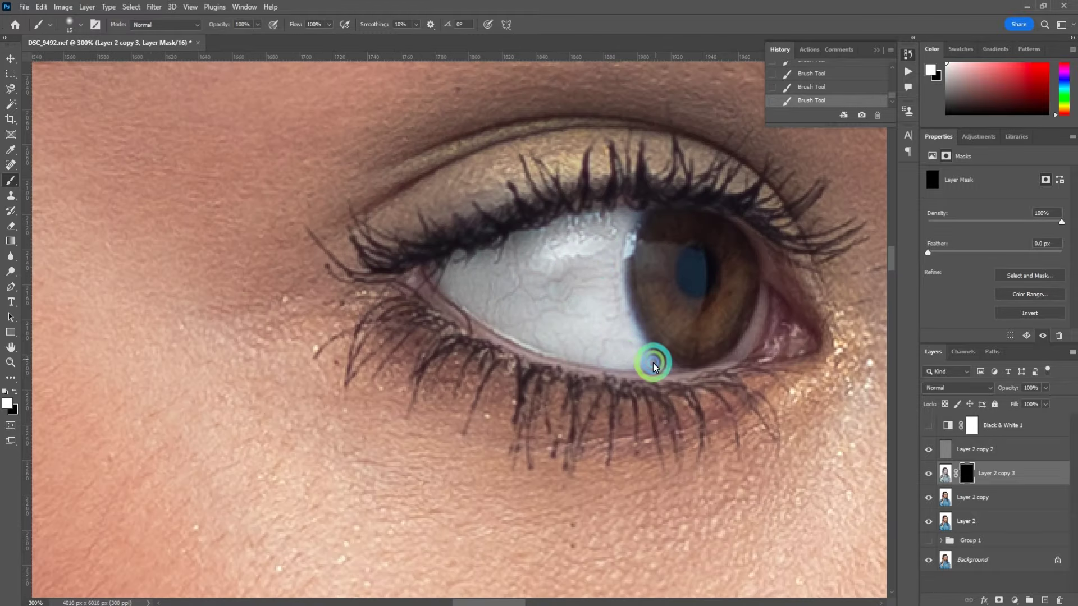
key(bracketleft)
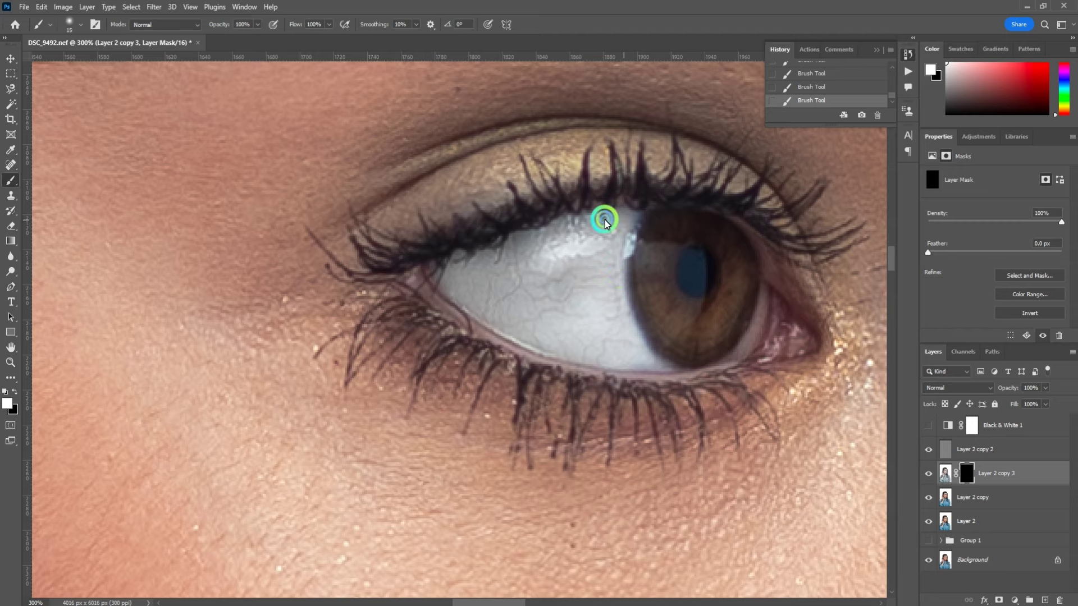
key(bracketleft)
key(bracketleft)
drag(752, 337, 760, 289)
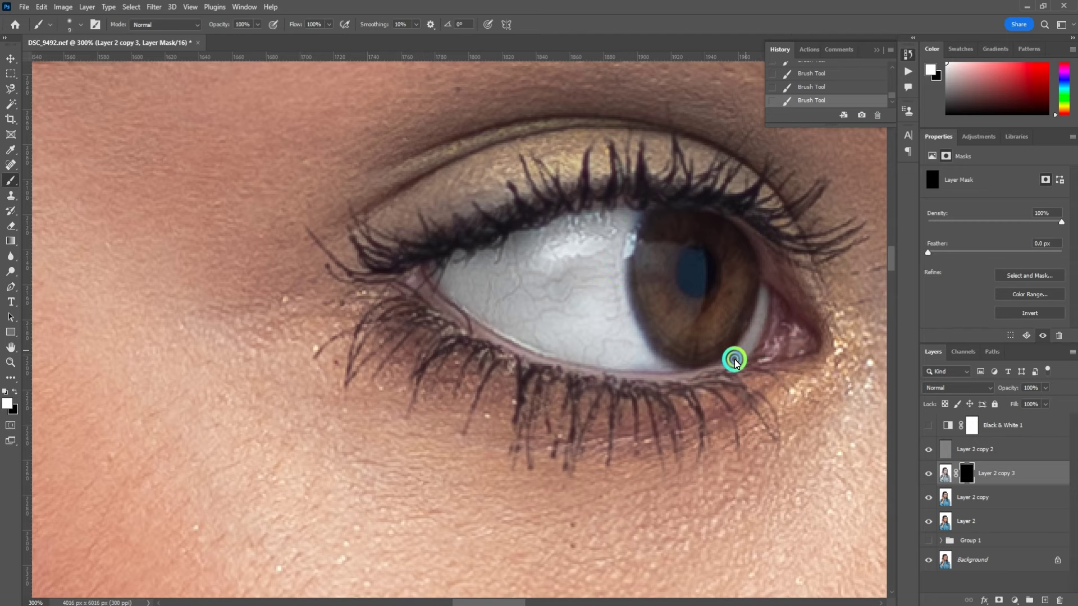
key(bracketright)
key(ctrl+minus)
key(ctrl+minus)
key(ctrl+minus)
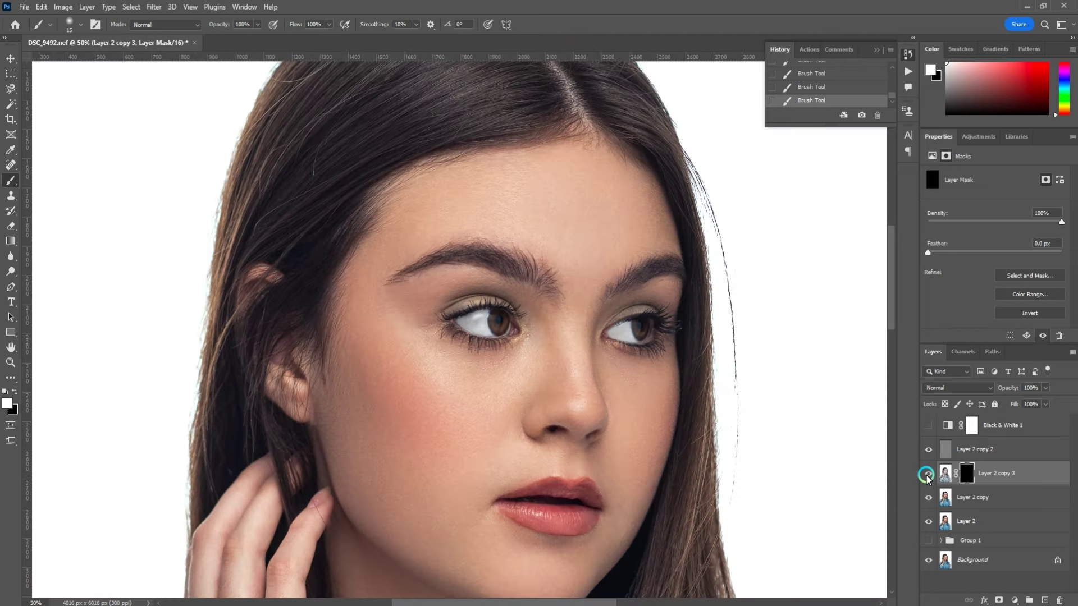
Step: Compare the eye whitening on and off and reduce its layer opacity to 76%
click(926, 476)
click(926, 475)
key(ctrl+plus)
click(1045, 388)
key(ctrl+plus)
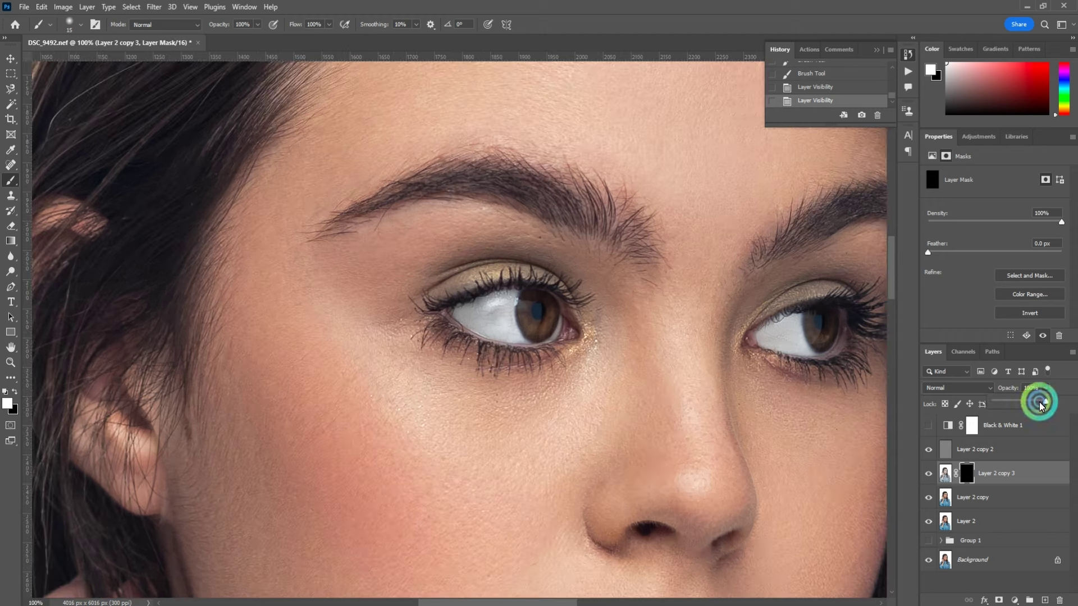
drag(1045, 399, 1034, 399)
key(ctrl+minus)
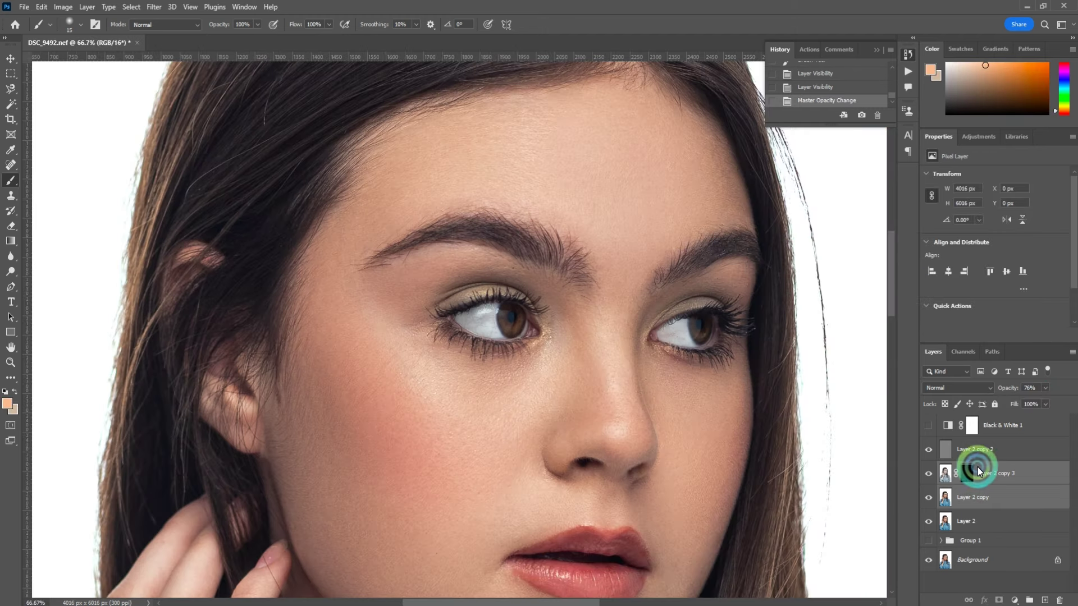
Step: Merge the retouch layers down into Layer 2 copy 2
click(978, 471)
click(979, 455)
shift+click(970, 522)
key(ctrl+e)
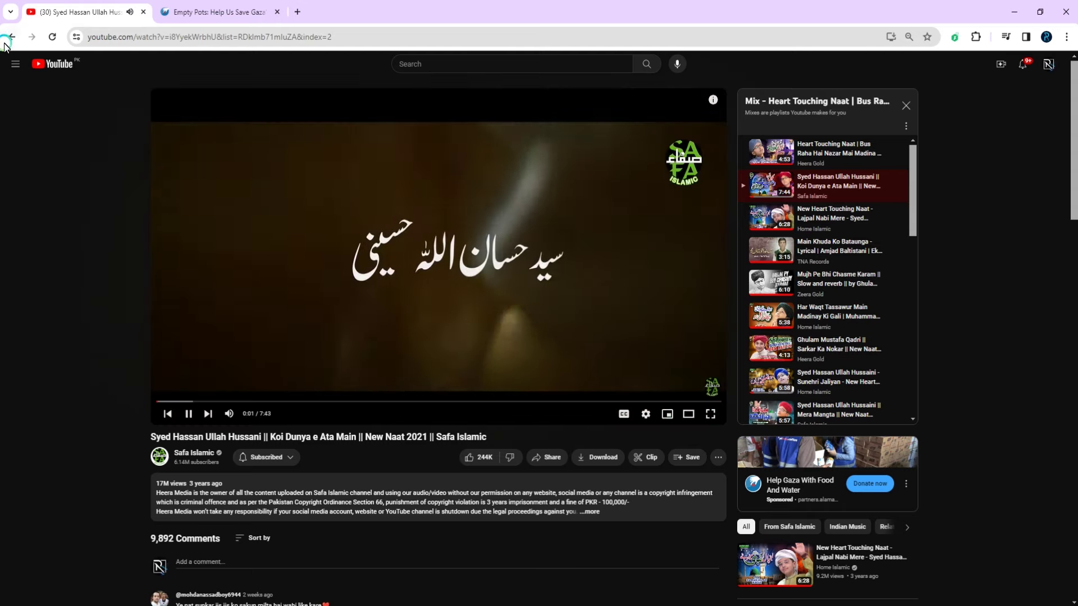
key(alt+Left)
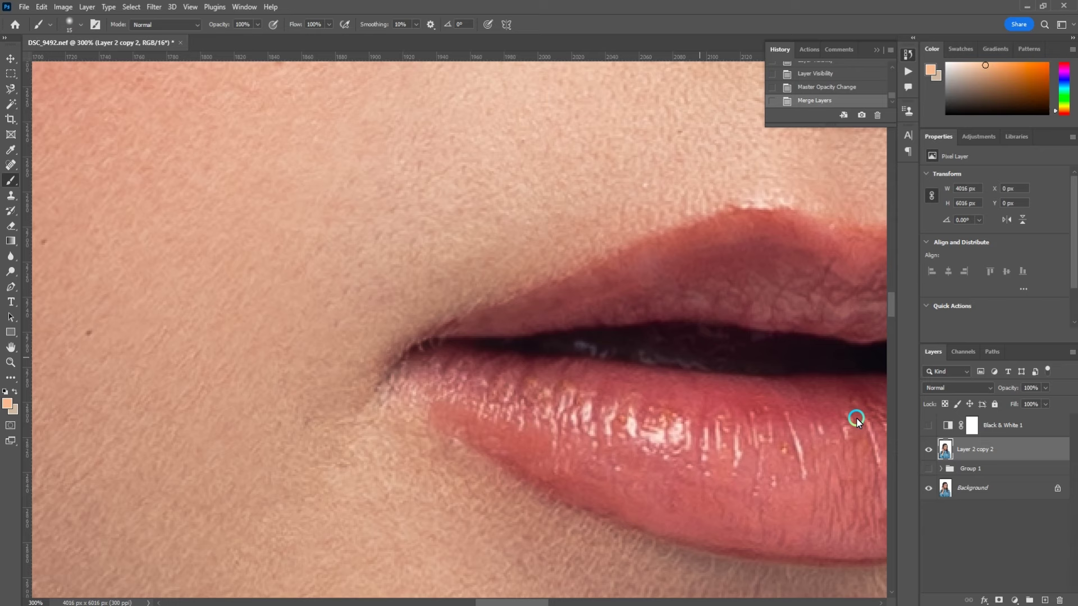
Step: Hide Layer 2 copy 4 and Gaussian Blur Layer 2 copy 3 with radius 3
click(928, 449)
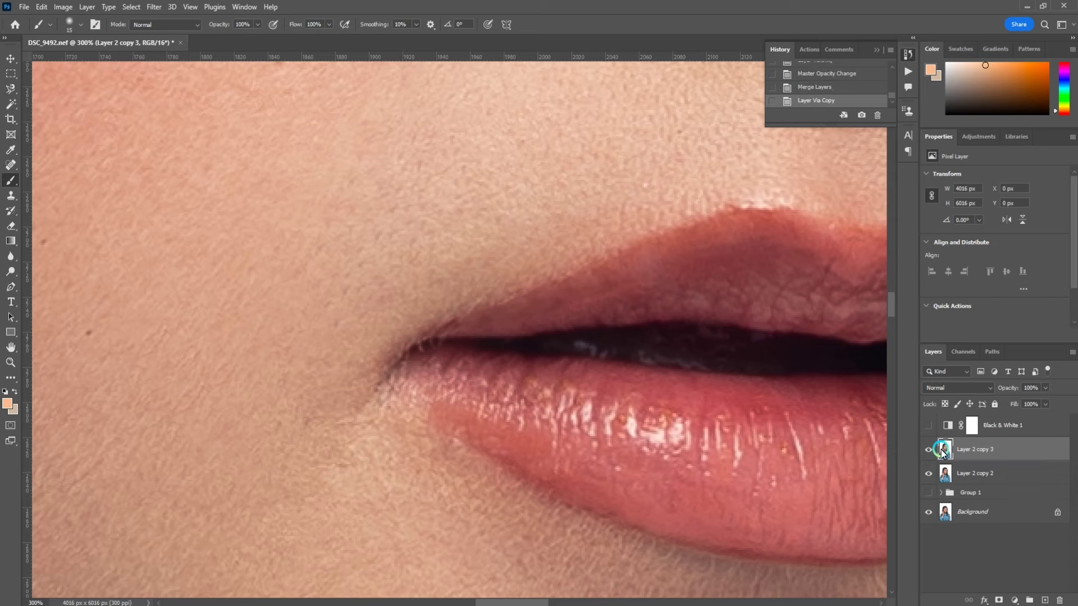
click(951, 474)
click(154, 7)
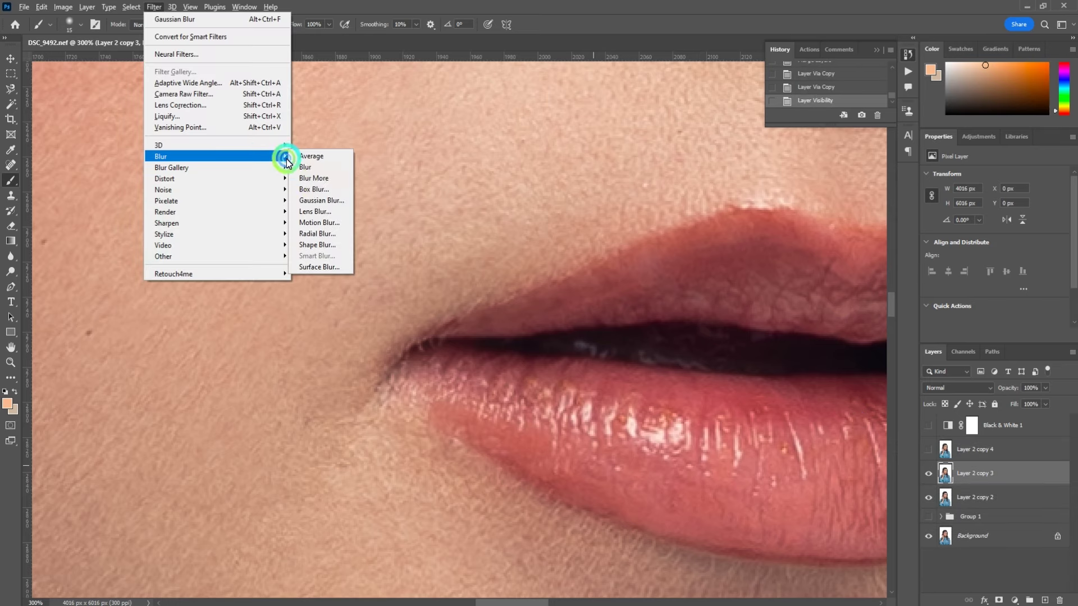
click(315, 207)
drag(613, 261, 382, 224)
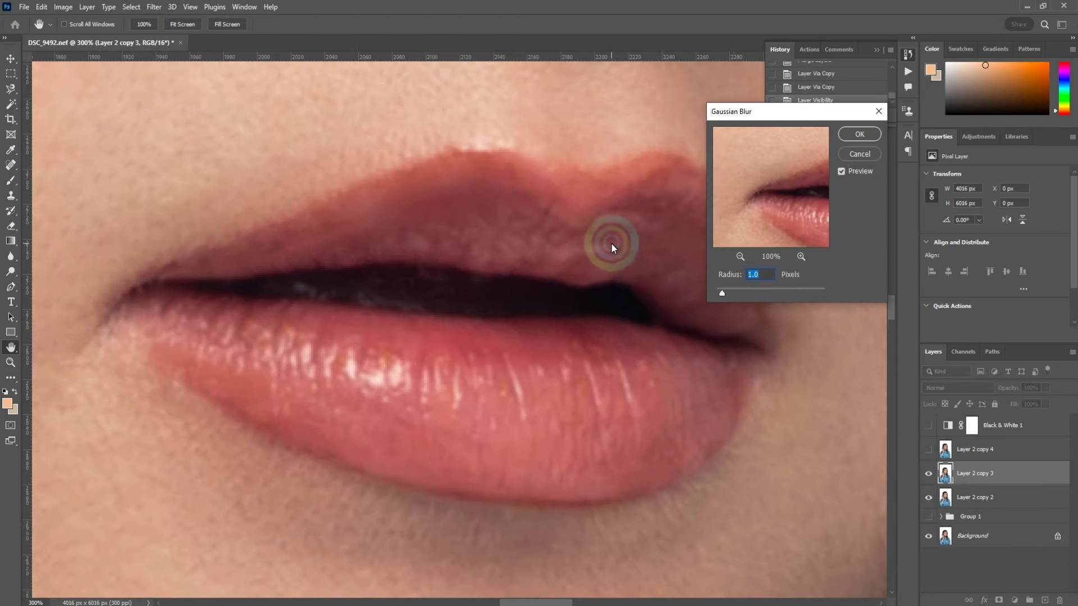
text(3)
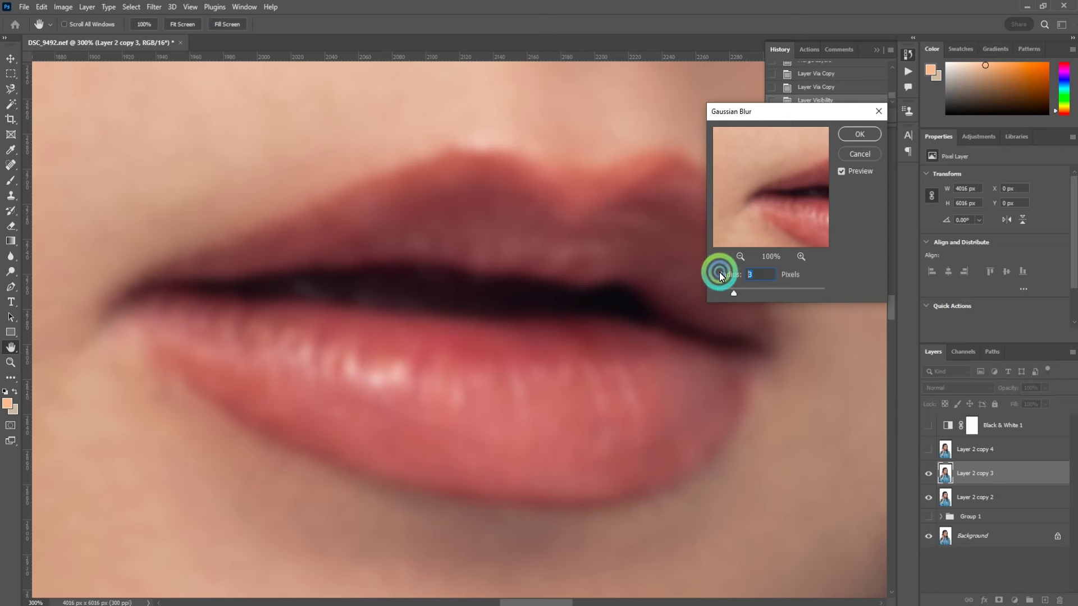
key(Return)
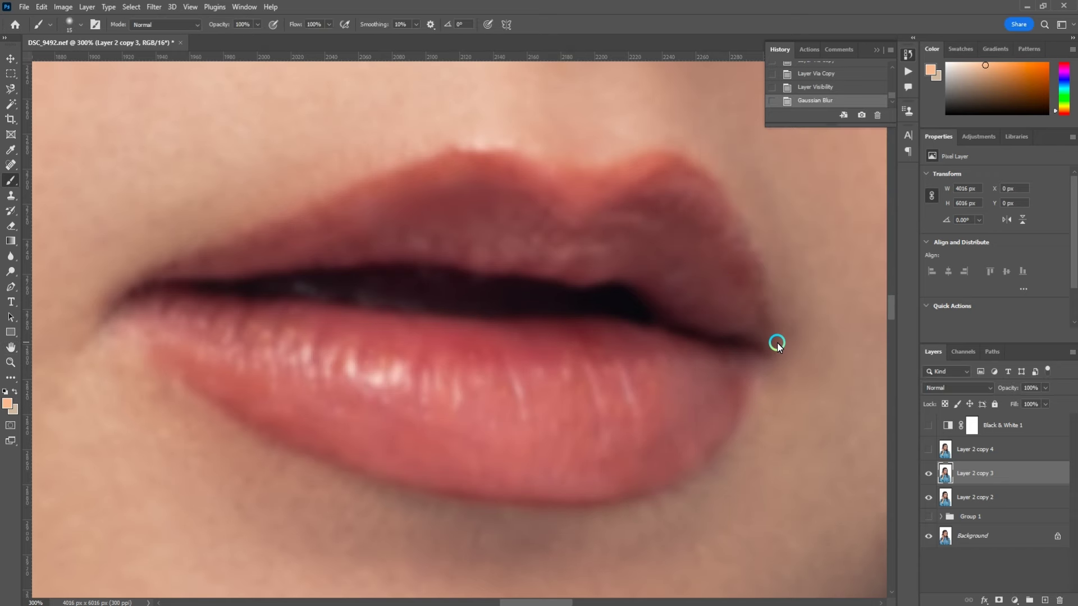
Step: Apply Image onto Layer 2 copy 4, blend it as Linear Light, and hide it
click(954, 449)
key(alt+i)
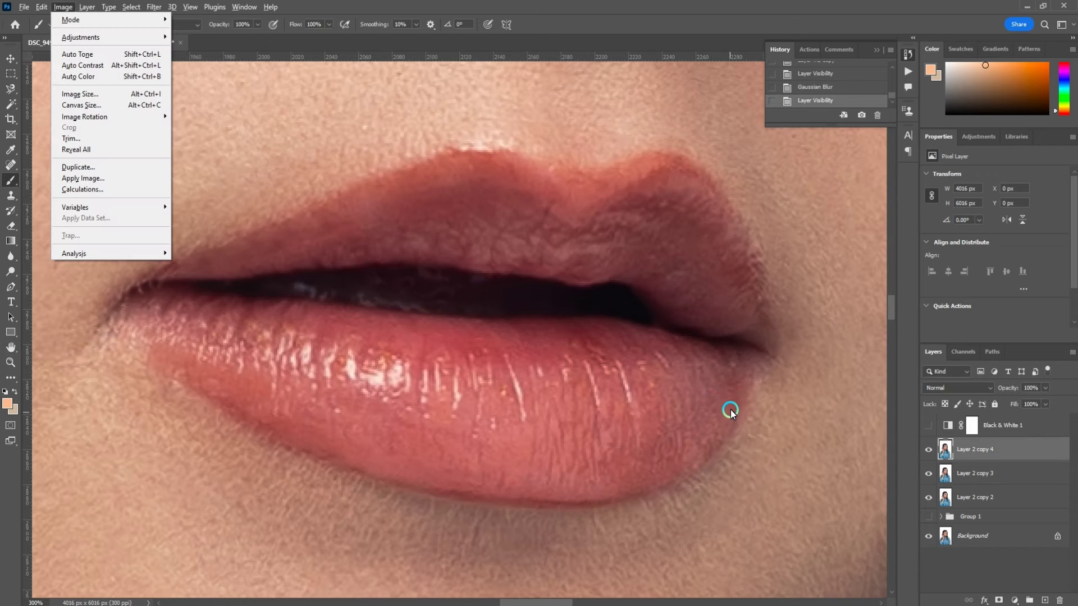
key(y)
key(Return)
click(957, 387)
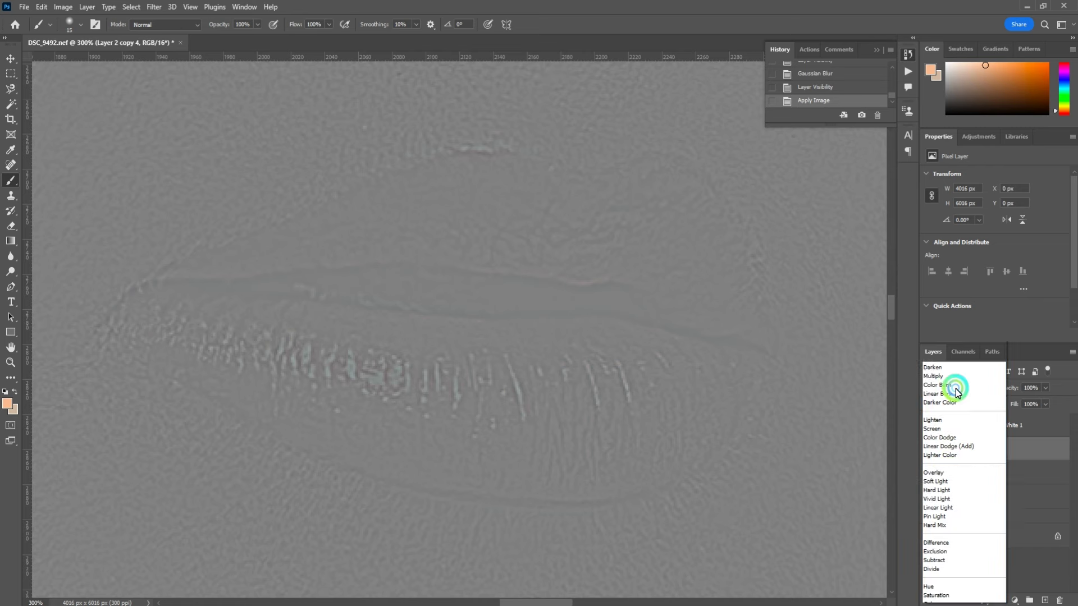
click(946, 493)
click(928, 449)
Step: Duplicate the blurred colour layer as Layer 2 copy 5 and select the Mixer Brush
click(974, 473)
key(ctrl+j)
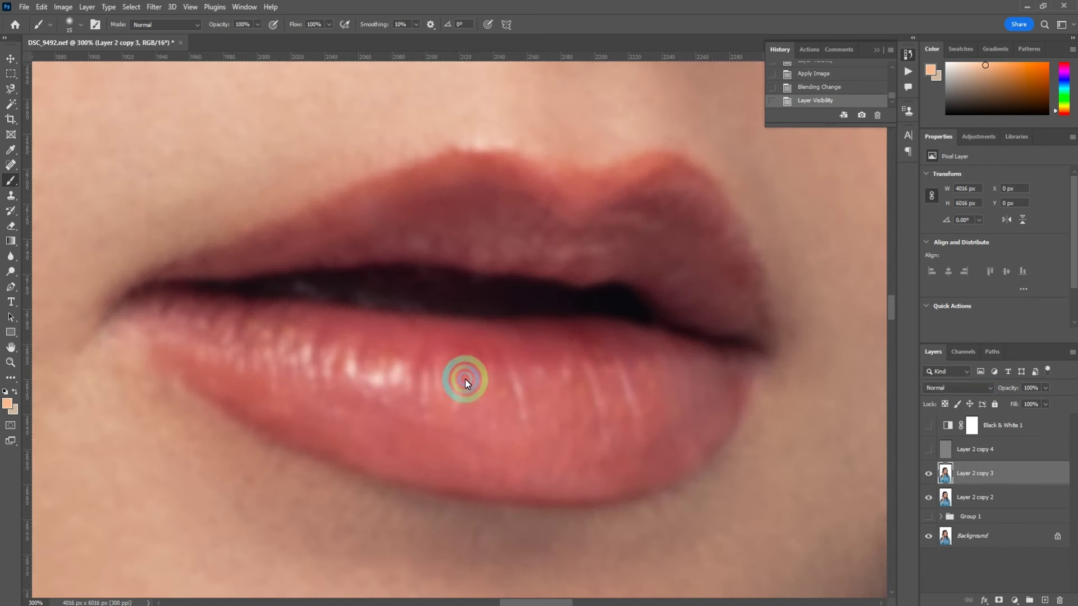
right_click(10, 181)
click(68, 217)
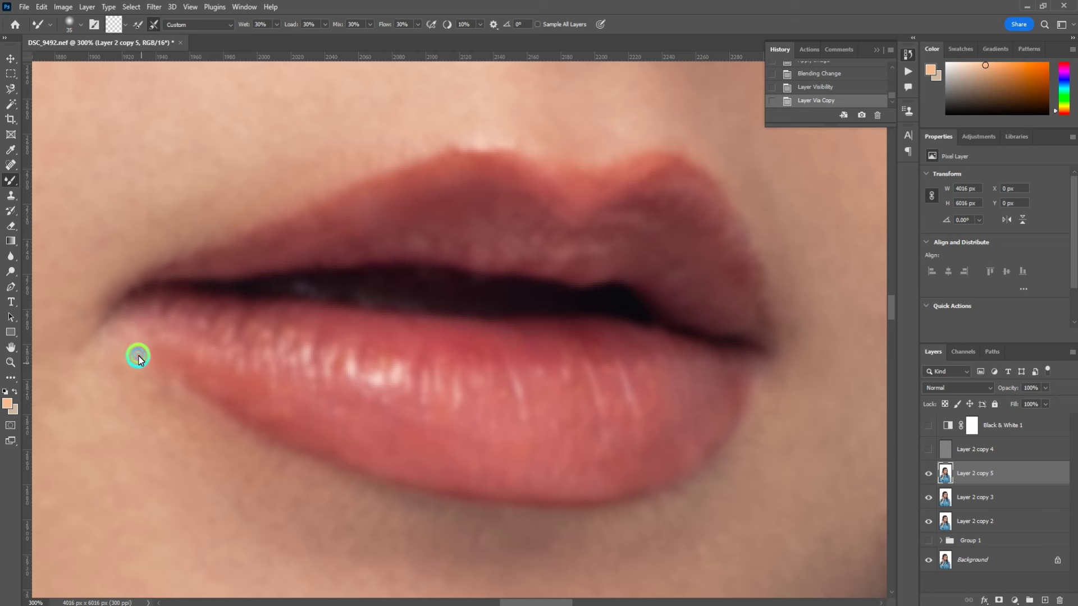
Step: Blend the lip corners and upper lip colour on Layer 2 copy 5 with varying Mixer Brush sizes
drag(139, 360, 140, 378)
drag(196, 404, 204, 386)
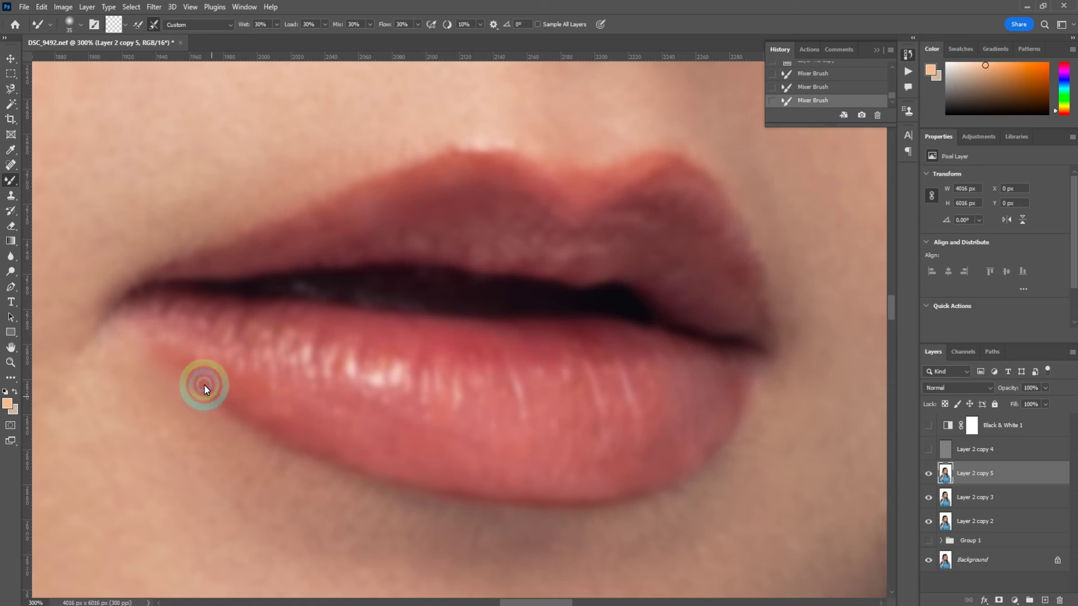
key(p)
key(b)
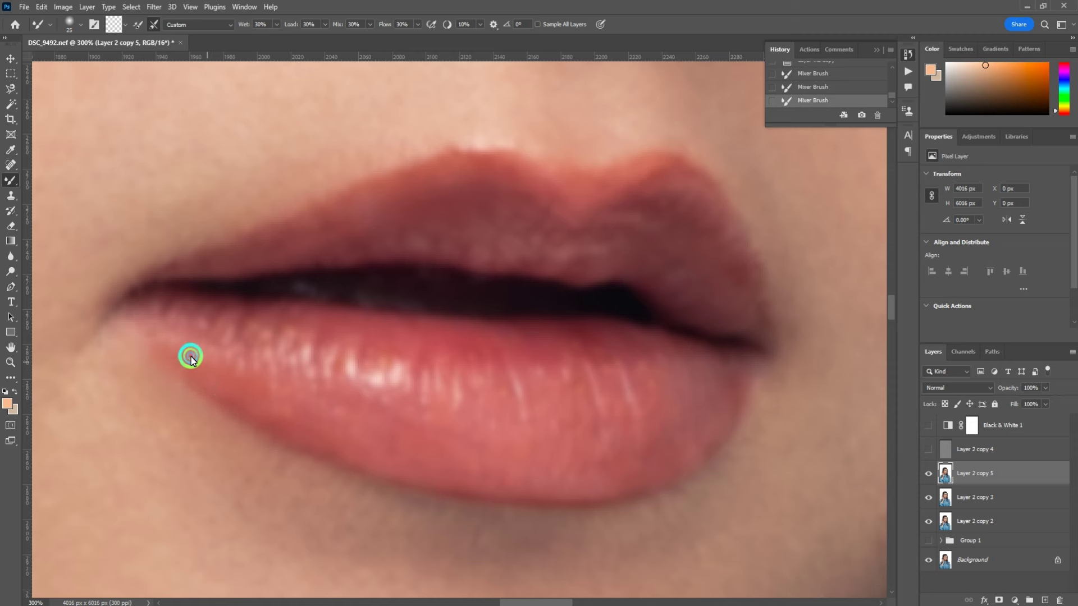
key(bracketright)
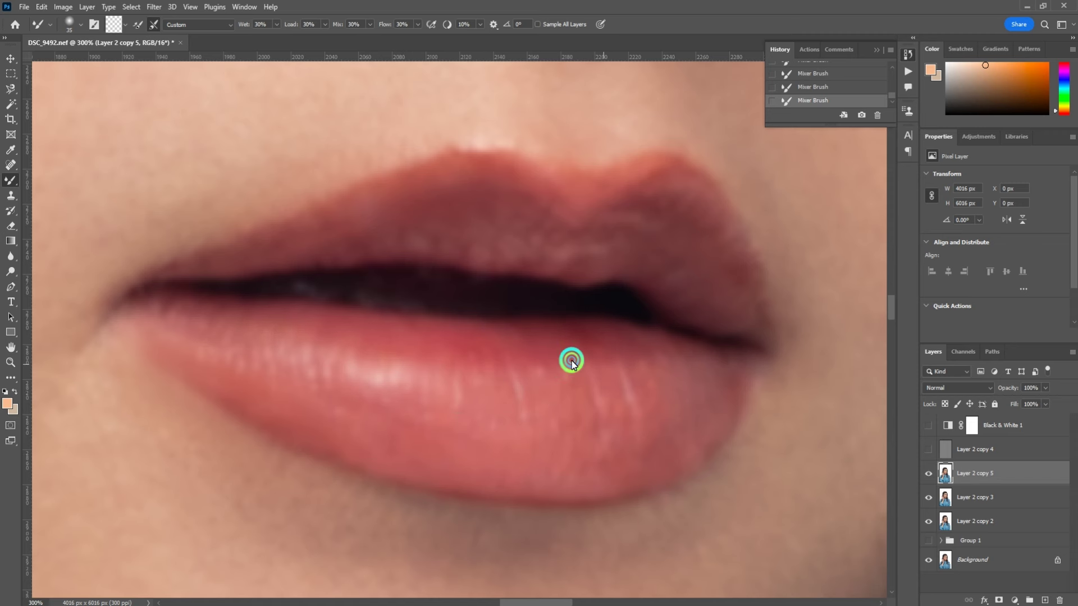
key(bracketright)
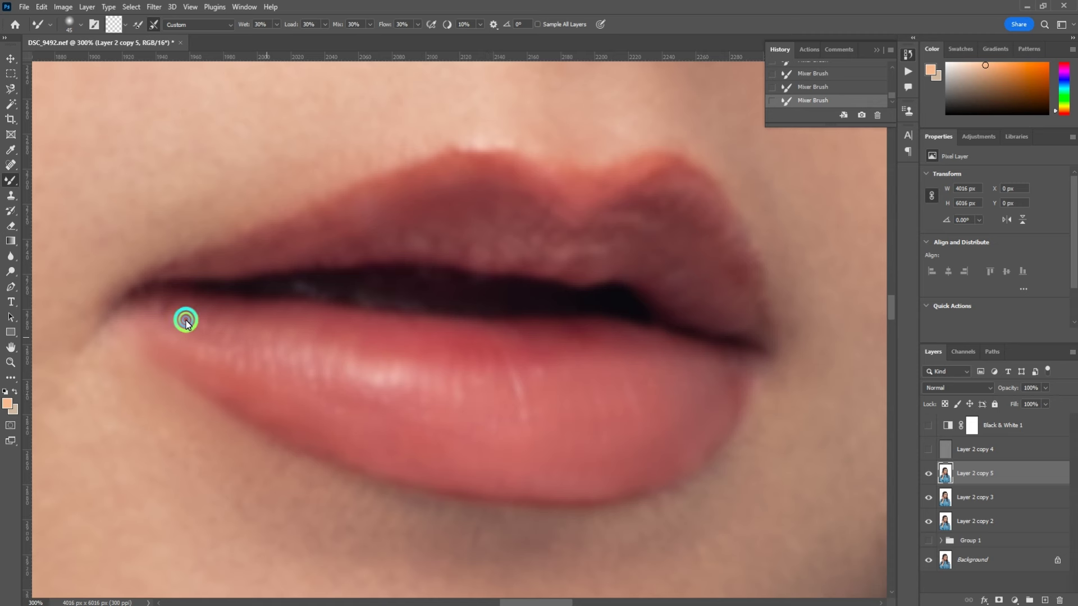
key(bracketleft)
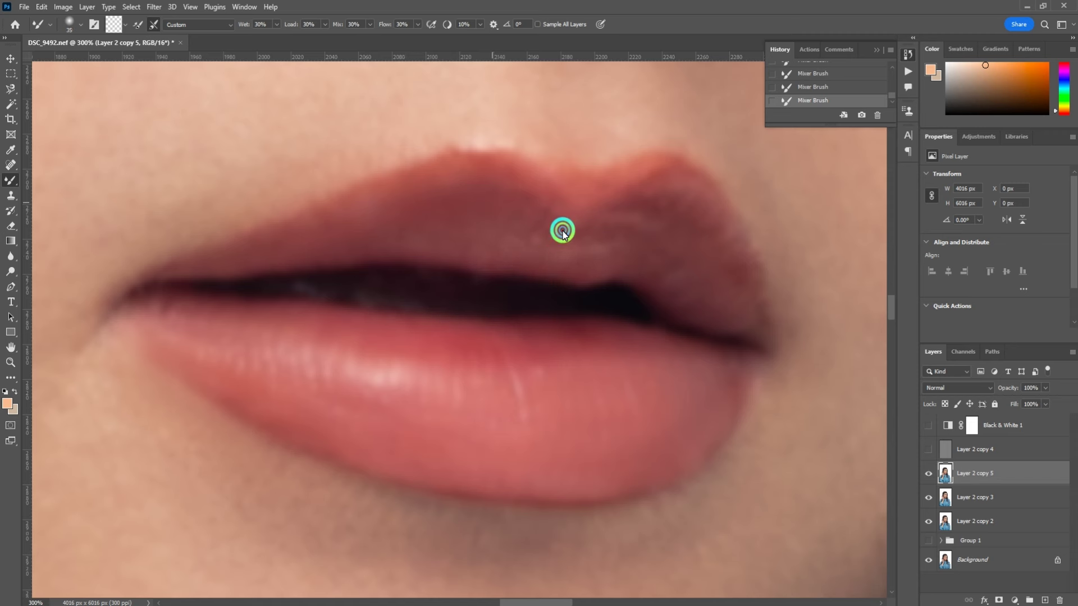
key(bracketright)
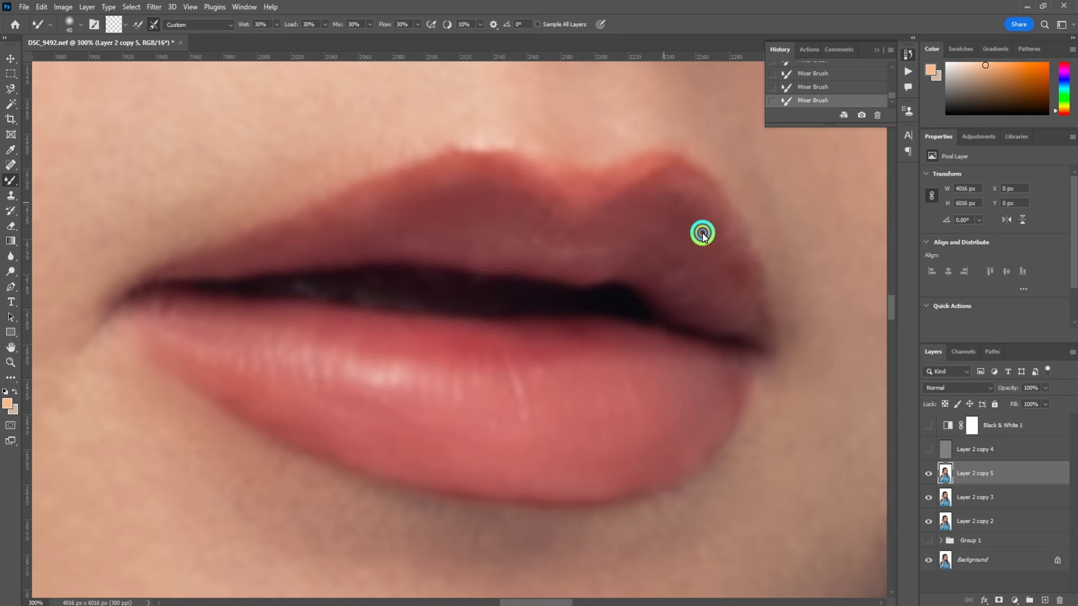
key(bracketleft)
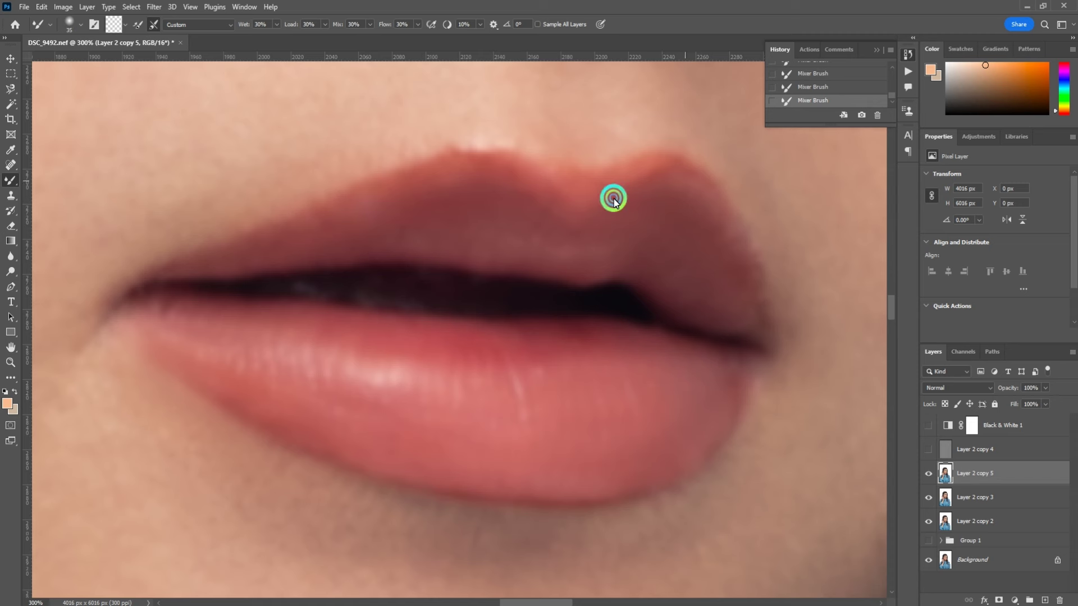
key(bracketleft)
key(bracketleft)
key(bracketleft)
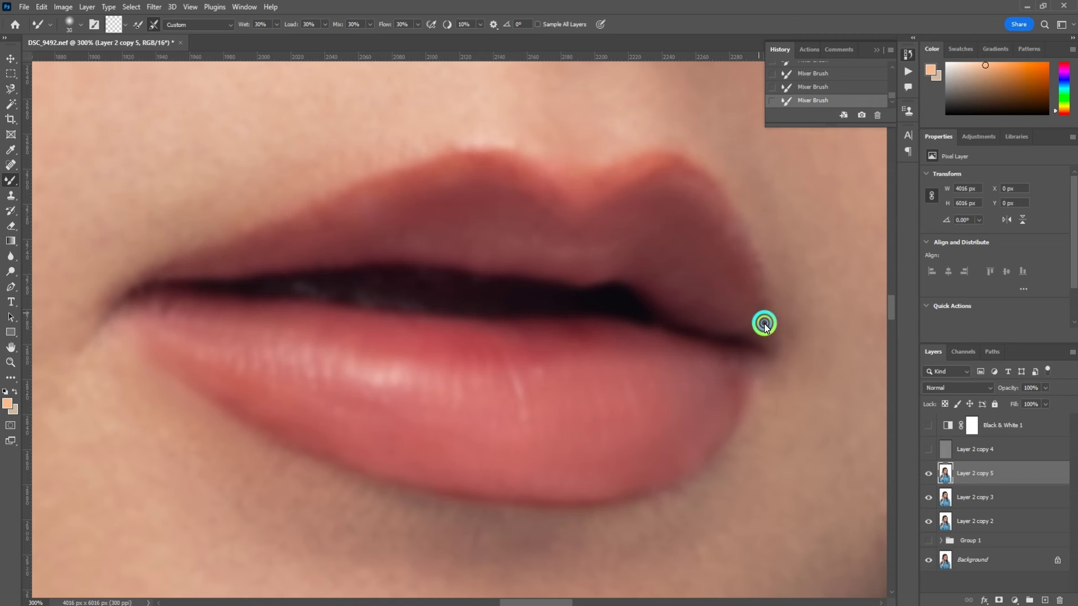
key(bracketright)
key(bracketright)
key(ctrl+minus)
key(ctrl+minus)
key(ctrl+plus)
key(ctrl+plus)
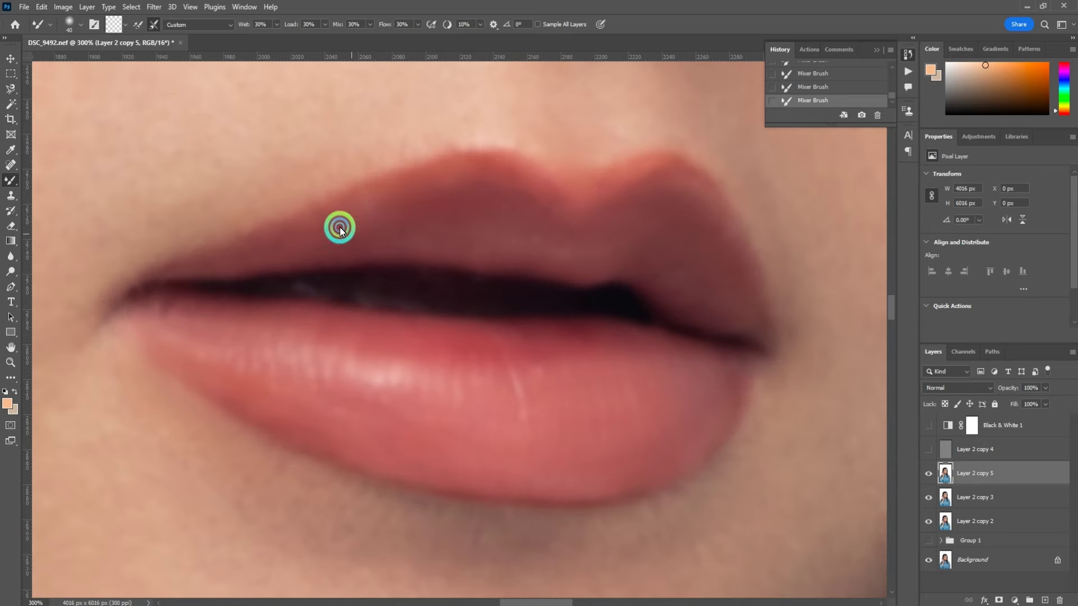
Step: Toggle Layer 2 copy 4 and copy 5 visibility to compare the retouching
click(929, 449)
key(ctrl+minus)
key(ctrl+minus)
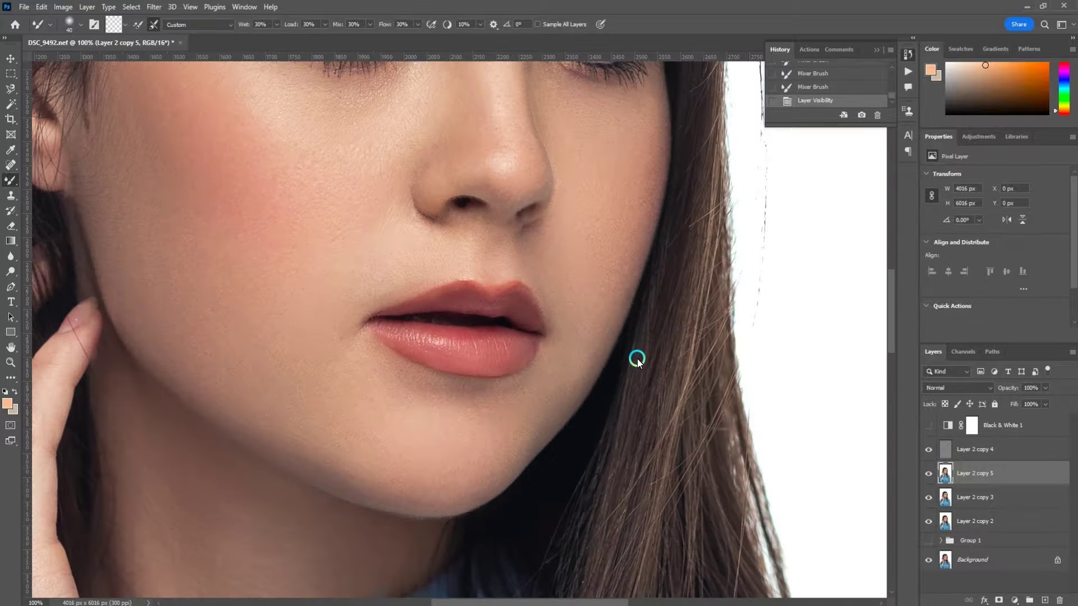
key(ctrl+minus)
key(ctrl+minus)
key(ctrl+minus)
key(ctrl+minus)
key(ctrl+minus)
key(ctrl+plus)
key(ctrl+plus)
key(ctrl+plus)
click(928, 475)
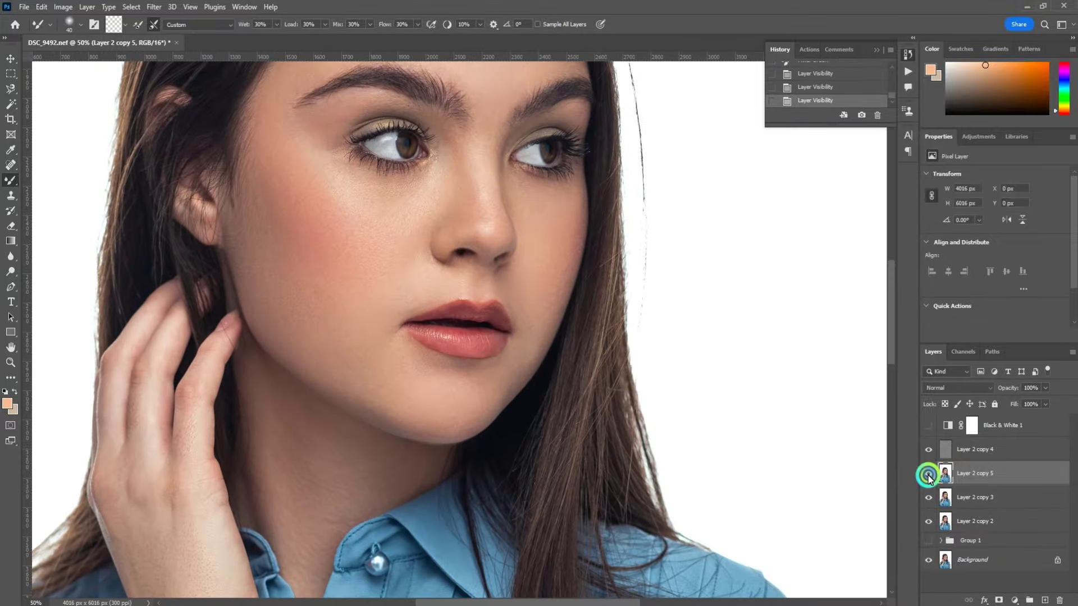
click(927, 474)
key(ctrl+minus)
key(ctrl+minus)
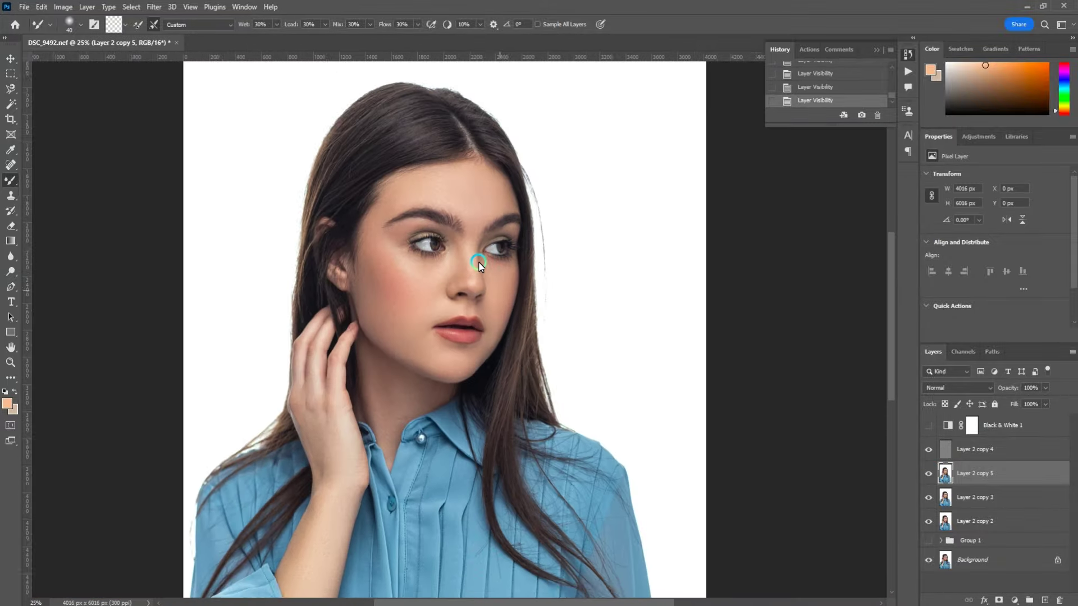
key(ctrl+minus)
key(ctrl+plus)
key(ctrl+plus)
Step: Merge the selected retouch layers into Layer 2 copy 4
ctrl+click(978, 454)
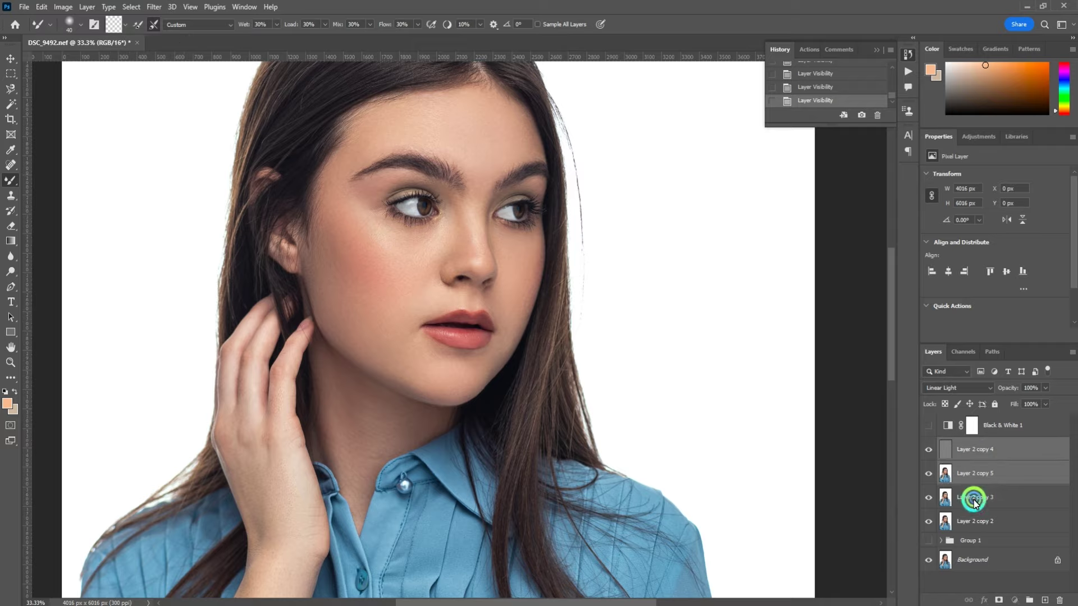
ctrl+click(972, 498)
ctrl+click(964, 520)
key(ctrl+e)
click(929, 449)
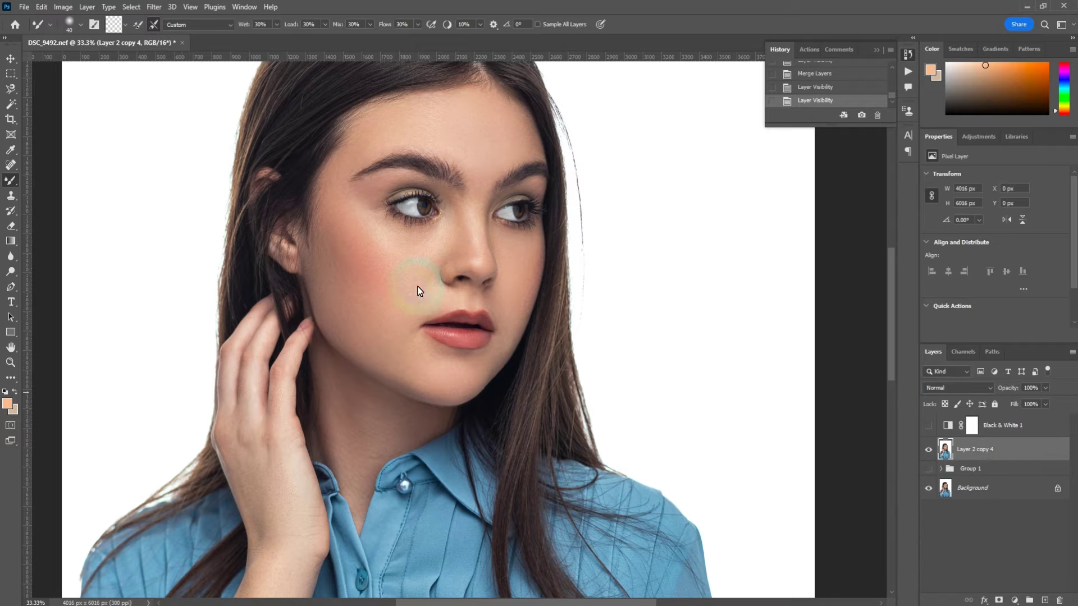
Step: Duplicate the merged portrait layer as a new Layer 2 copy 5
scroll(488, 272, up, 1)
scroll(494, 272, up, 2)
scroll(492, 281, down, 2)
scroll(492, 281, down, 3)
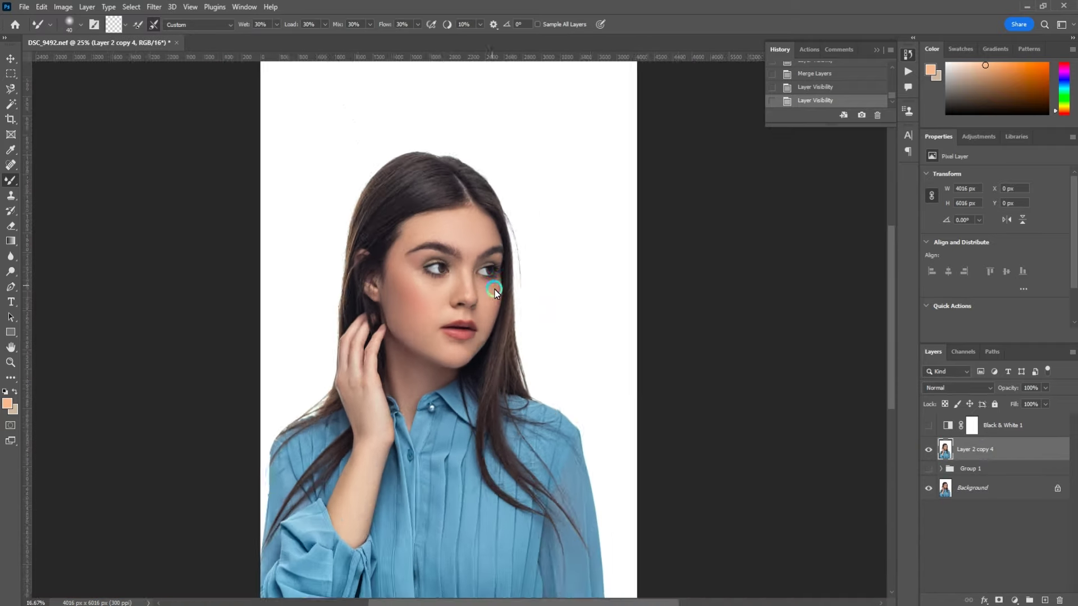
scroll(402, 409, up, 3)
key(ctrl+j)
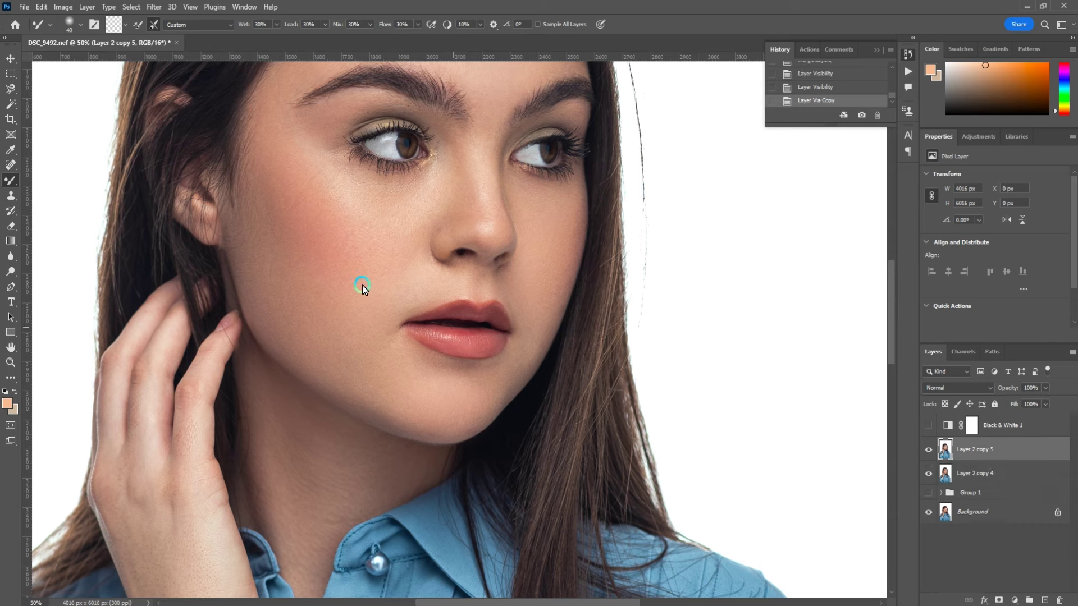
Step: Pick a light peach foreground colour and fill Layer 2 copy 5 solid with it
click(12, 406)
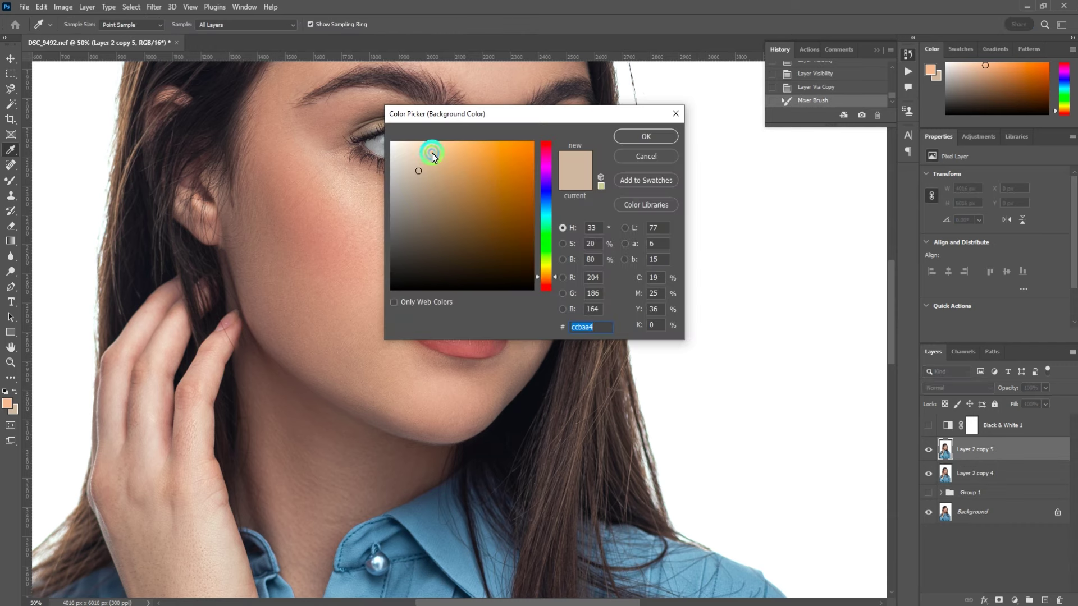
drag(432, 155, 445, 159)
drag(543, 272, 544, 284)
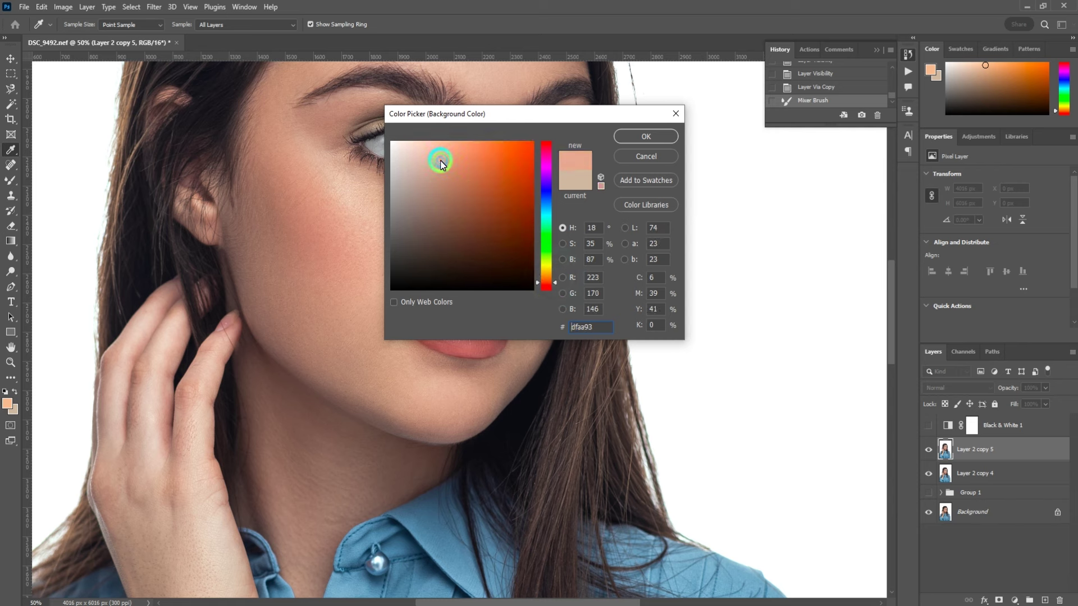
click(440, 163)
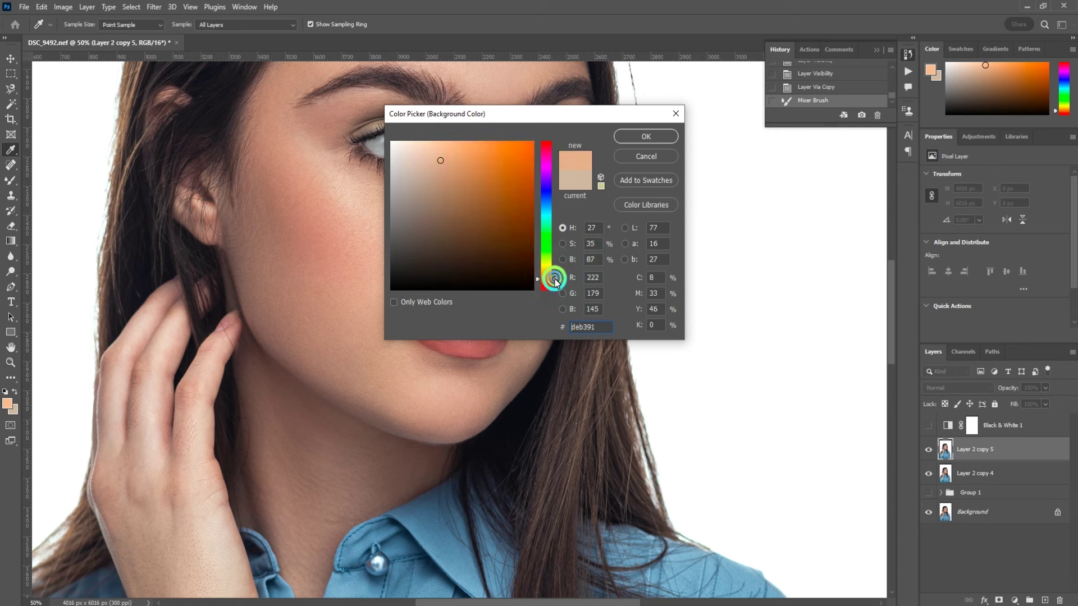
drag(554, 284, 554, 281)
click(650, 135)
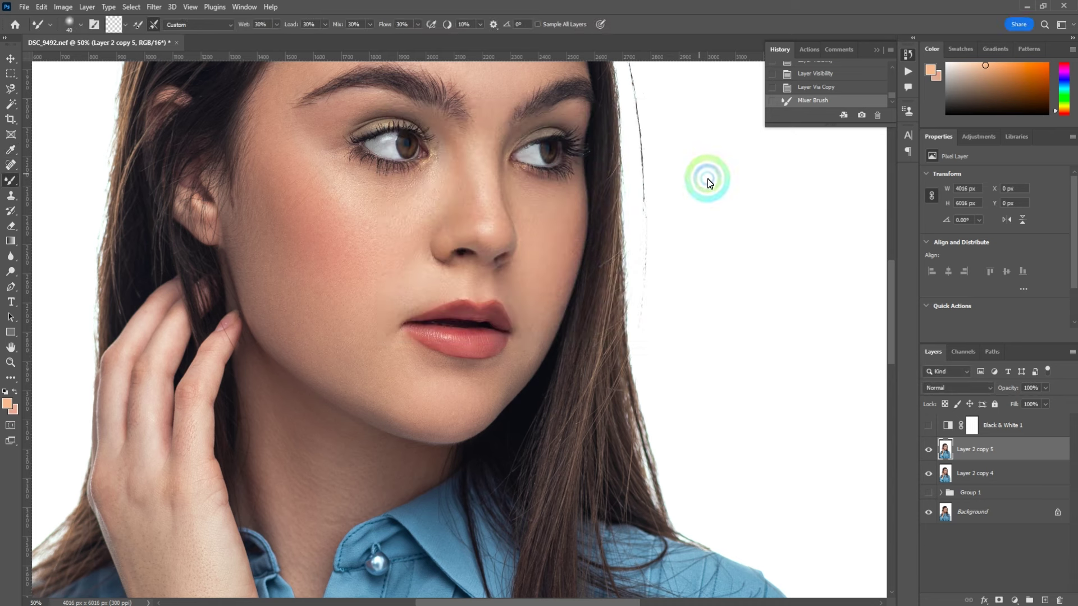
key(alt+BackSpace)
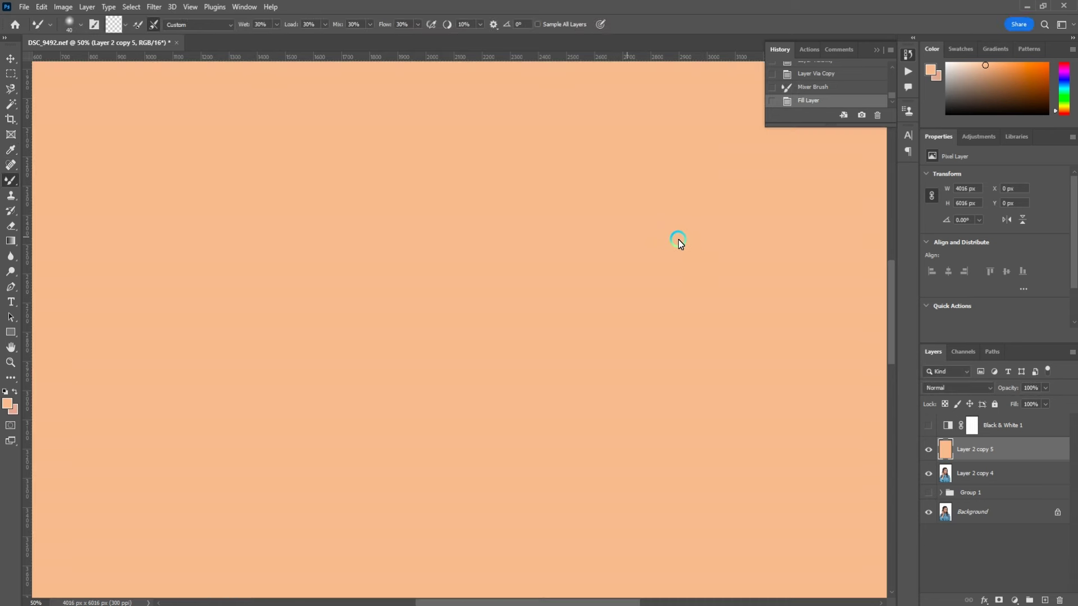
Step: Lower the peach fill's saturation to -18, then reset Hue to 0 in a second pass
key(ctrl+minus)
key(ctrl+u)
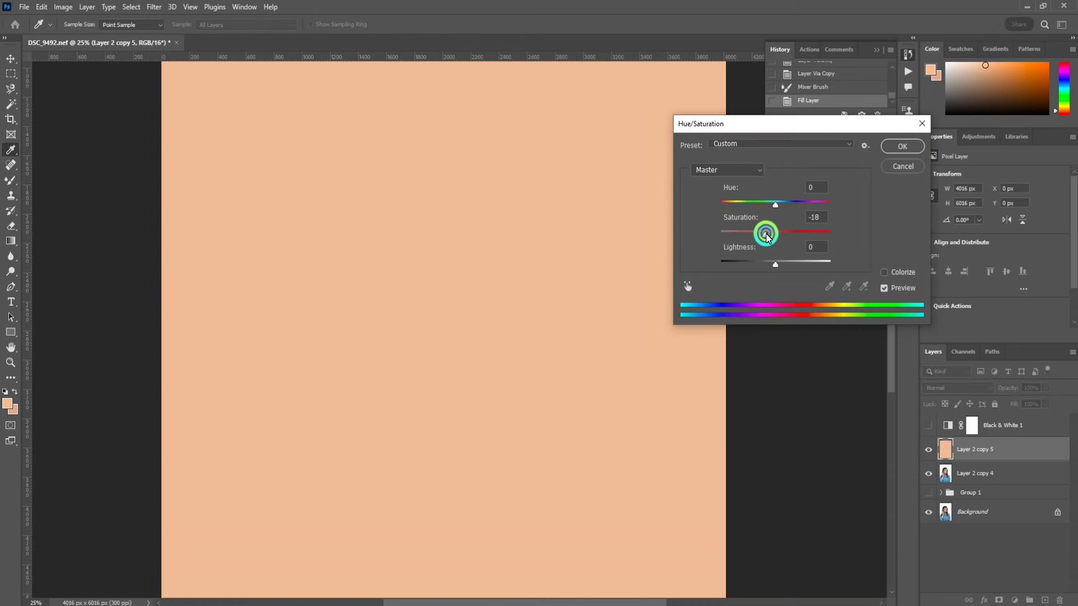
click(901, 146)
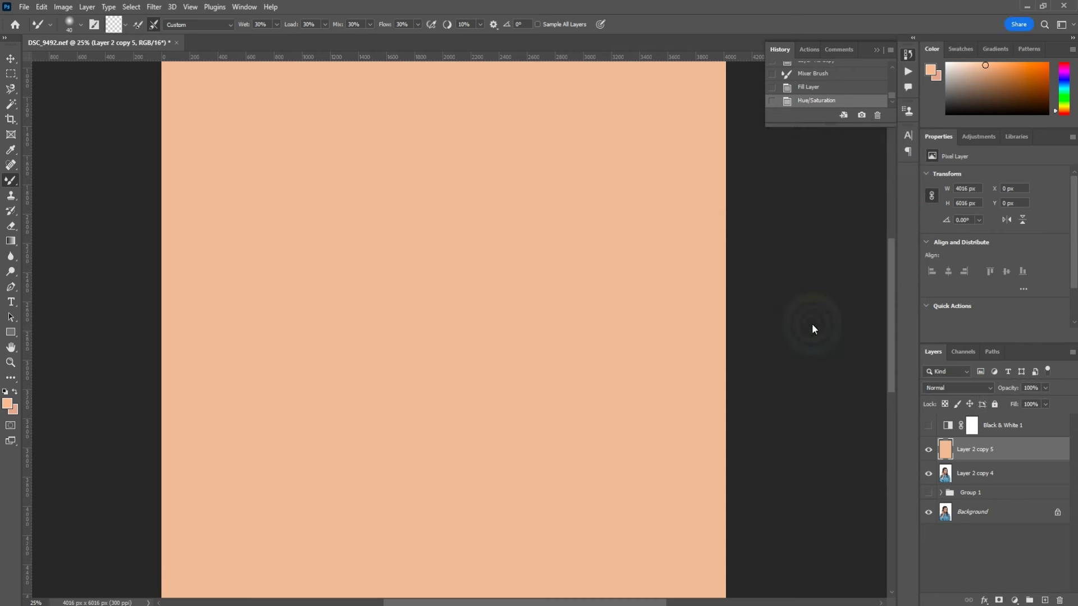
key(ctrl+u)
drag(777, 209, 775, 205)
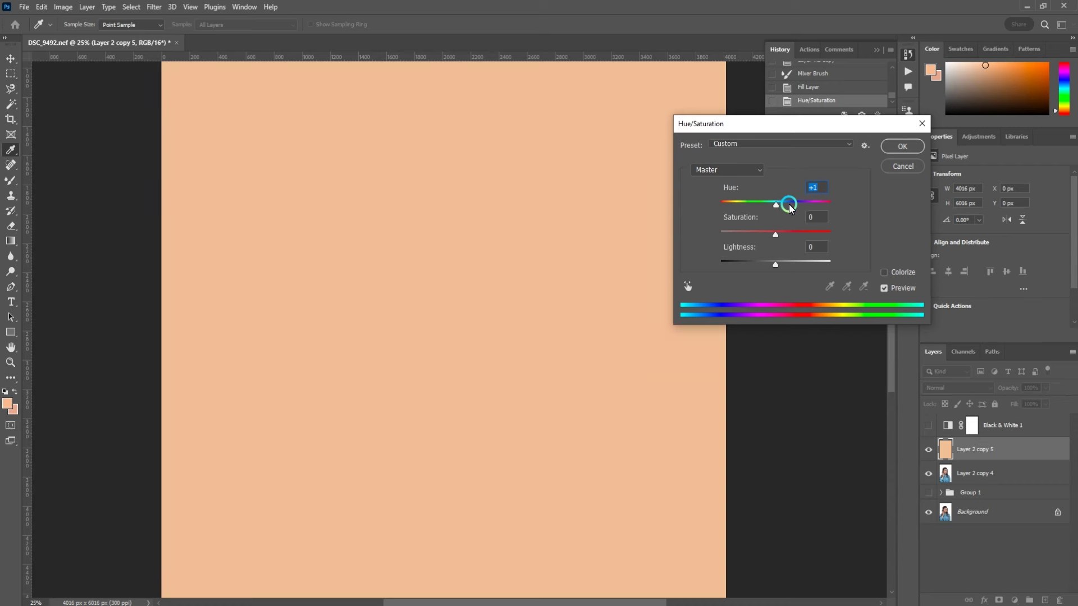
key(Return)
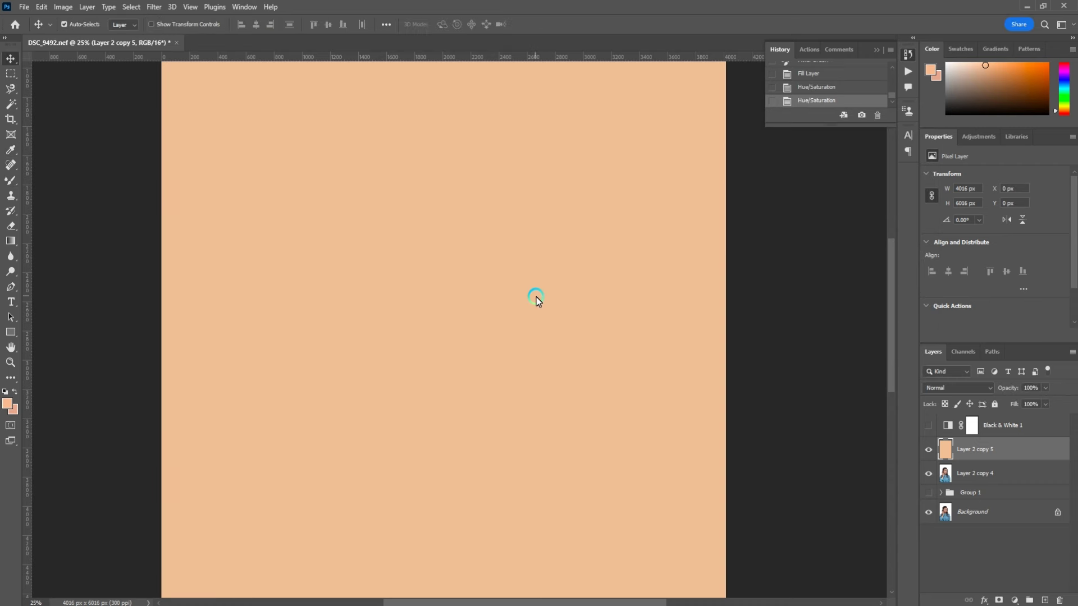
key(b)
click(735, 381)
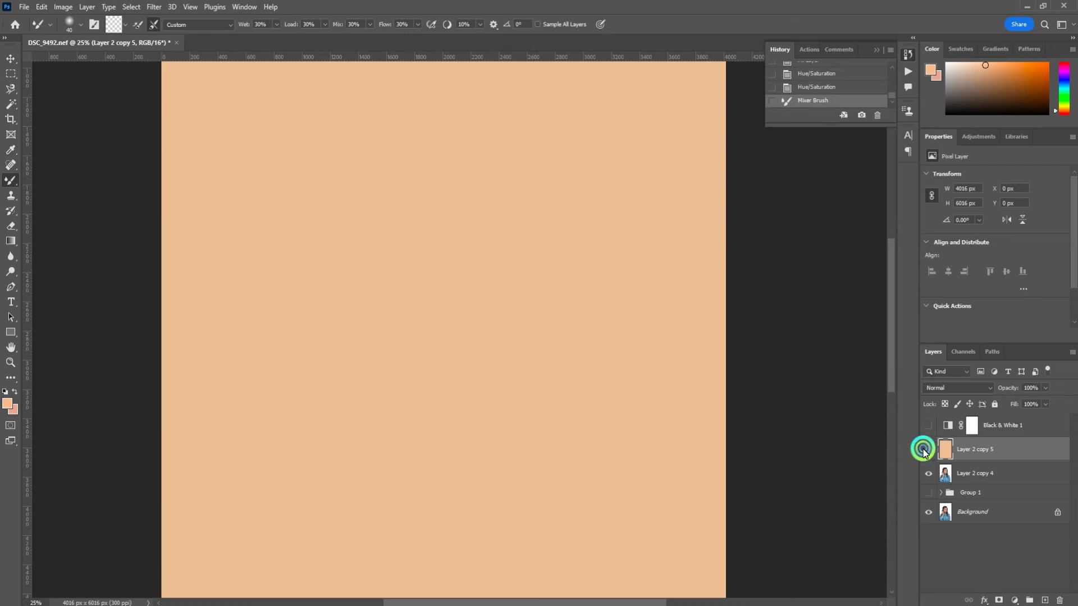
Step: Duplicate the merged Layer 2 copy 4 and lower the copy's saturation
click(925, 449)
click(928, 473)
click(959, 473)
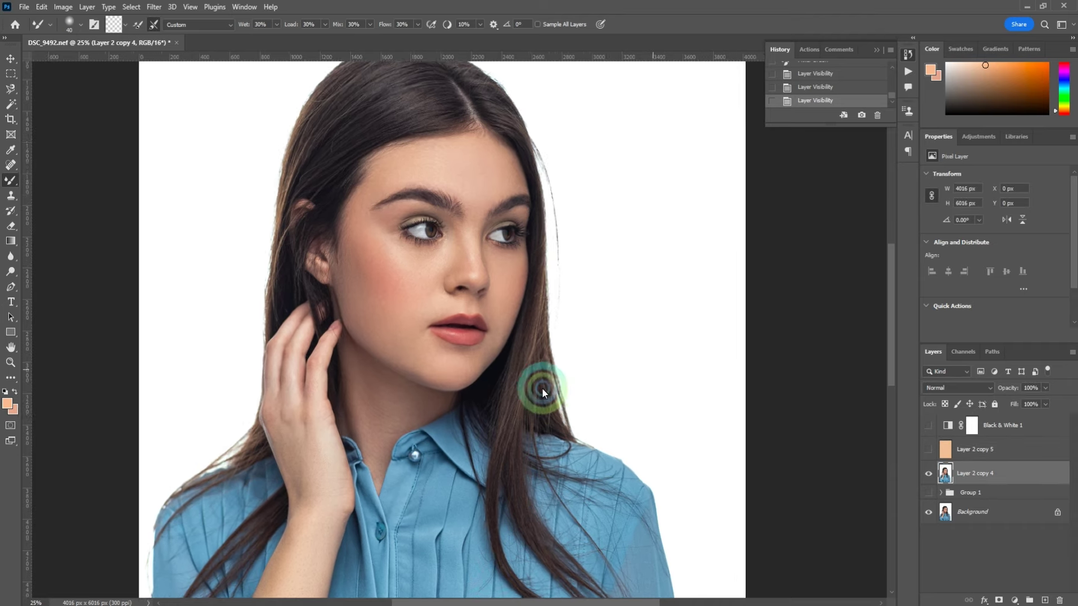
key(ctrl+plus)
key(ctrl+j)
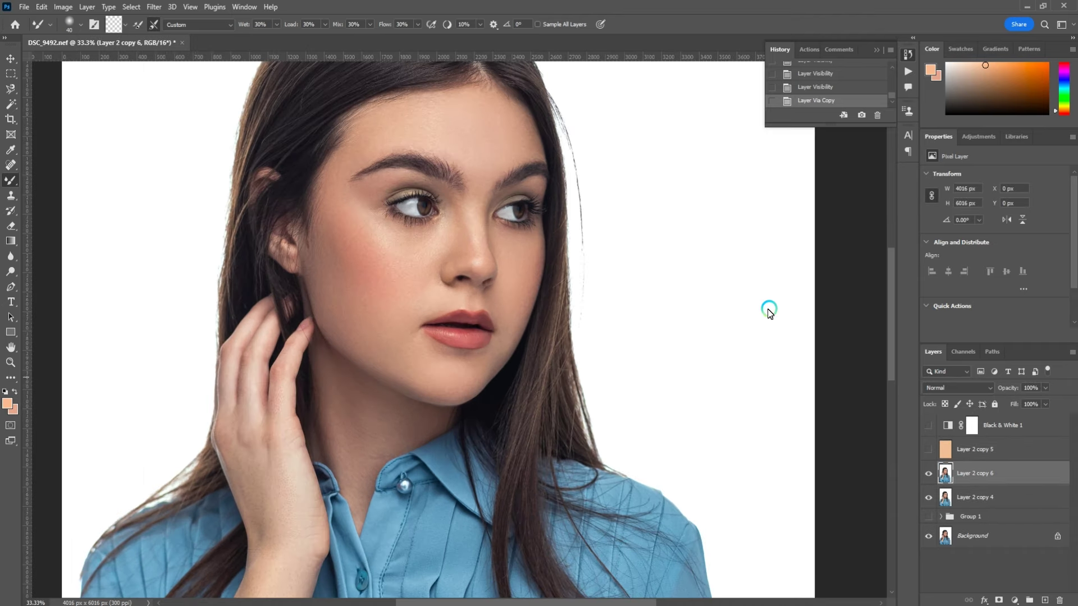
key(ctrl+u)
click(752, 232)
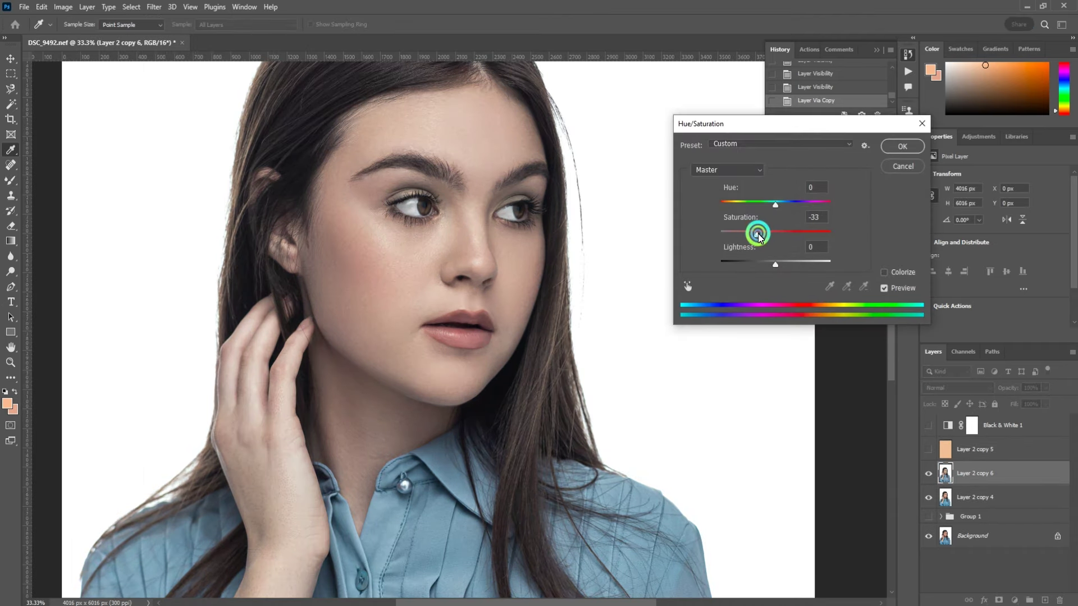
click(902, 146)
Step: Set the peach fill layer to Color blend mode at 27% opacity
click(927, 449)
click(961, 449)
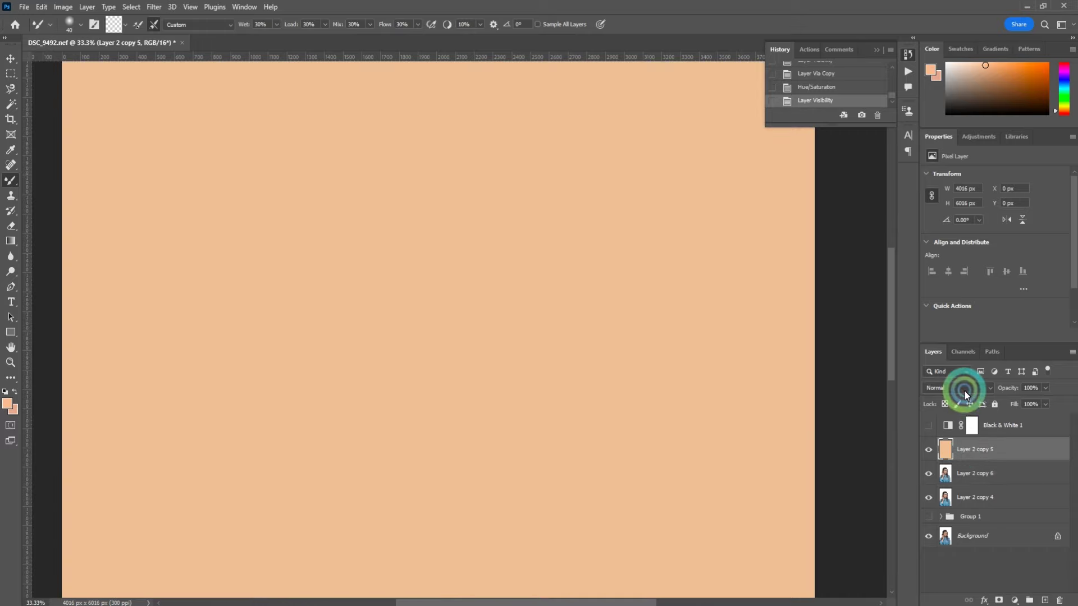
click(965, 395)
click(950, 579)
click(1047, 389)
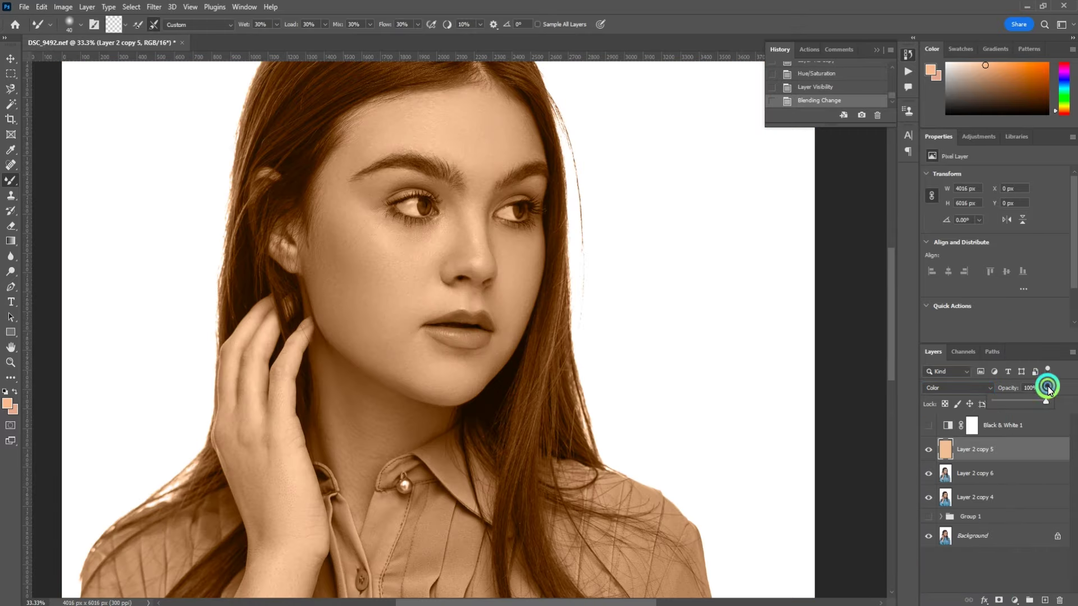
drag(1045, 401, 1007, 400)
scroll(447, 352, up, 1)
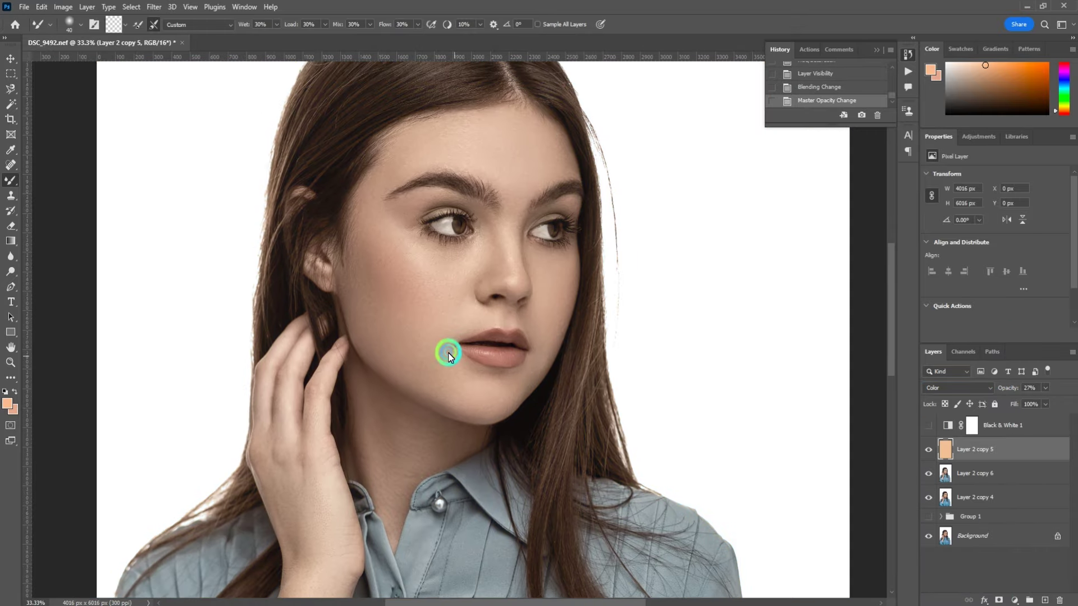
scroll(598, 356, up, 1)
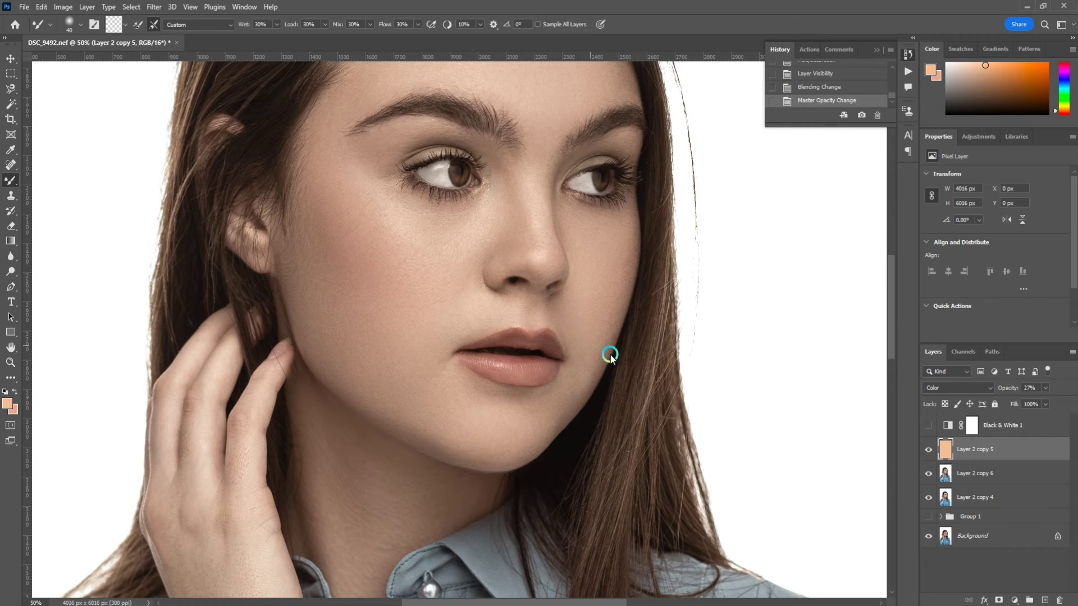
scroll(608, 353, down, 1)
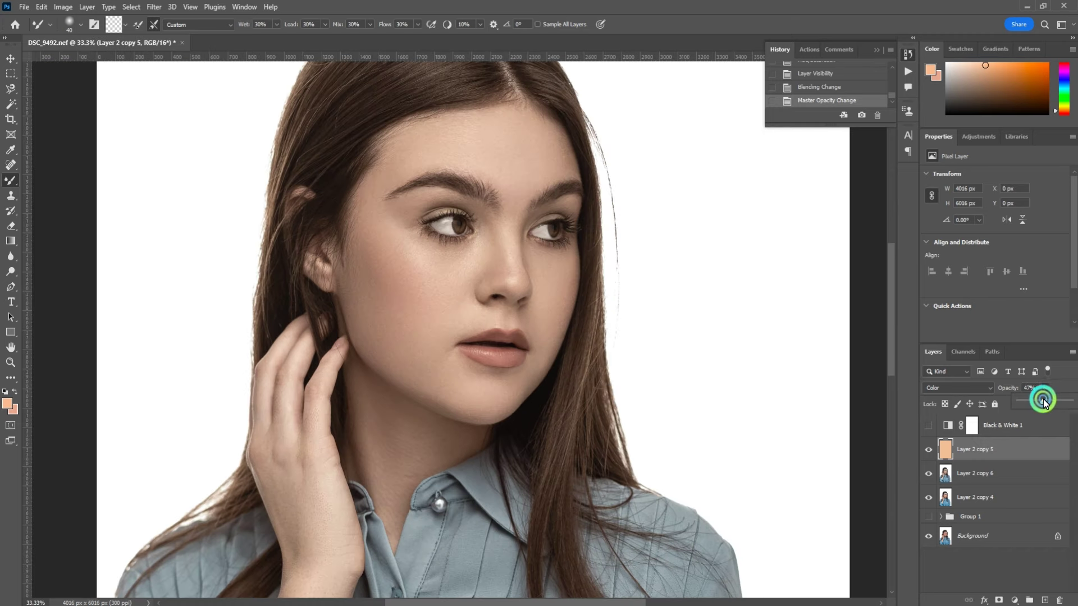
Step: Delete the peach and desaturated layers, leaving a fresh copy of the portrait layer
drag(1005, 449, 1057, 600)
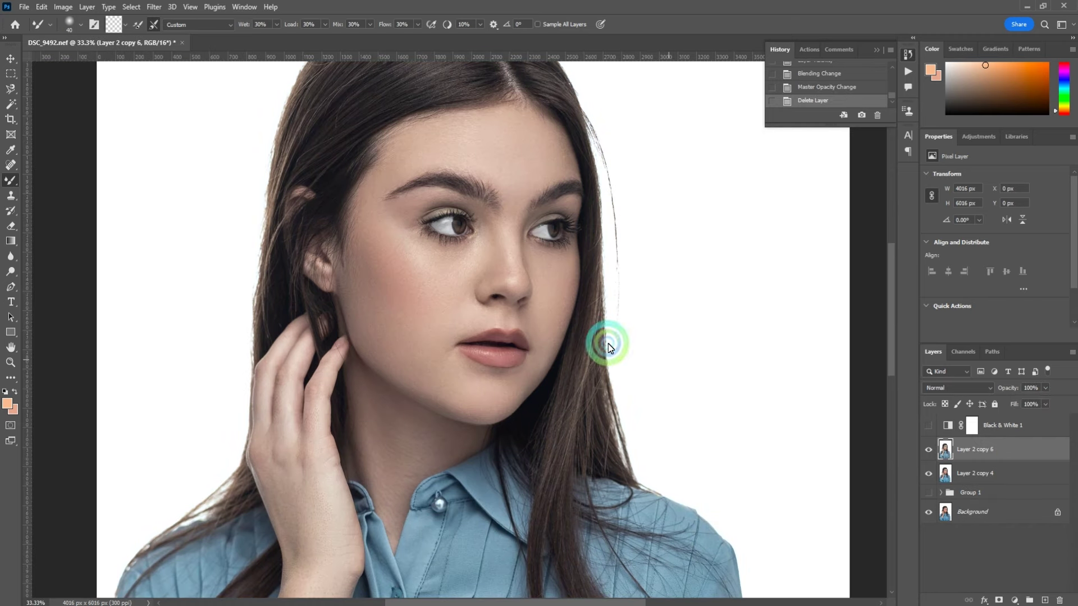
drag(965, 449, 1059, 598)
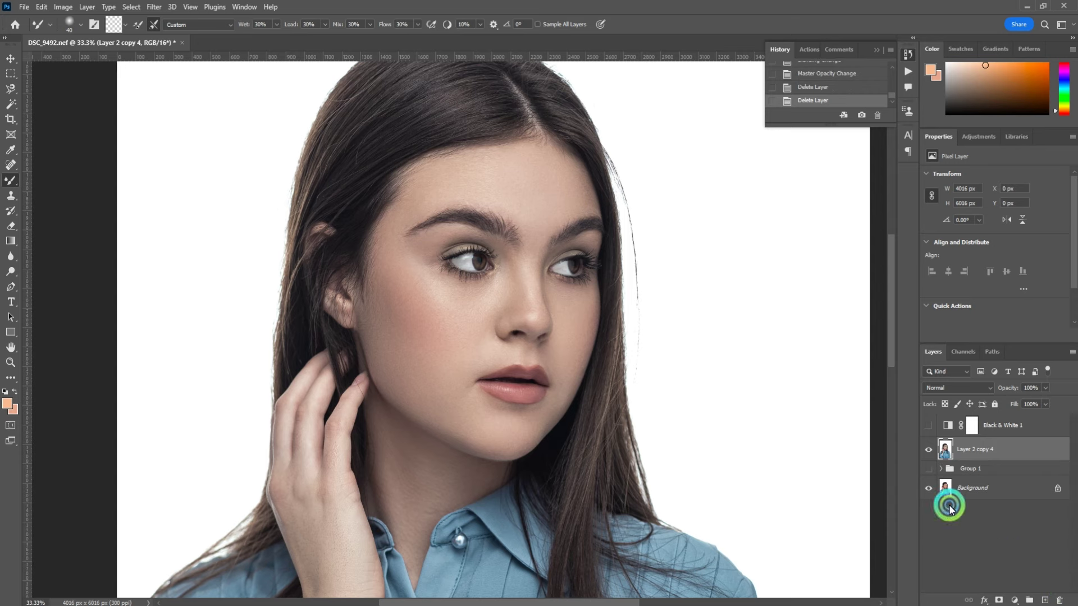
key(ctrl+j)
Step: Apply the saturation reduction to the new copy and confirm the foreground colour
key(ctrl+u)
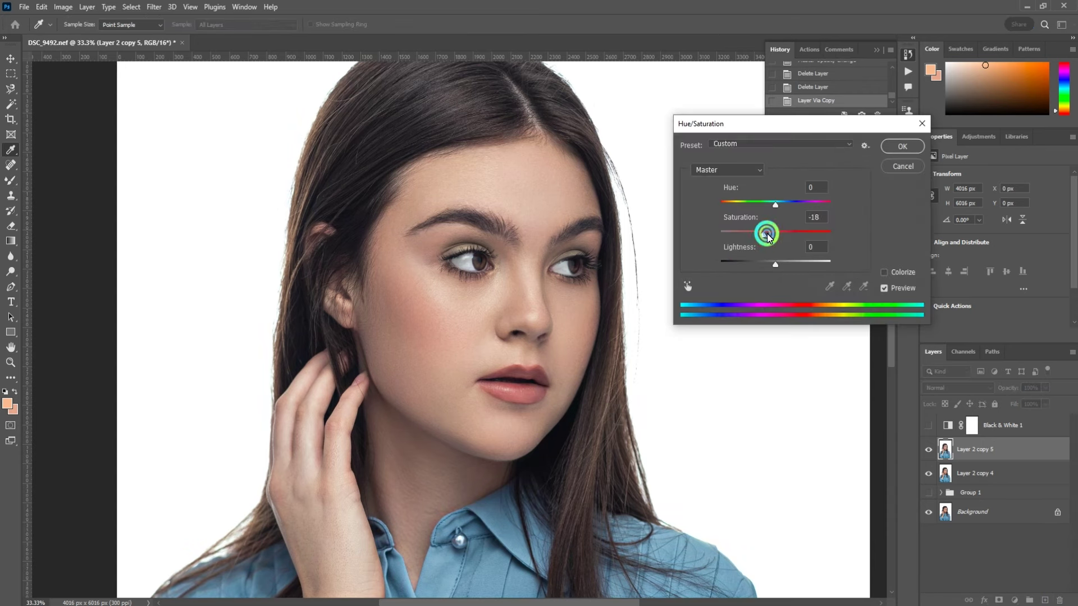
click(902, 146)
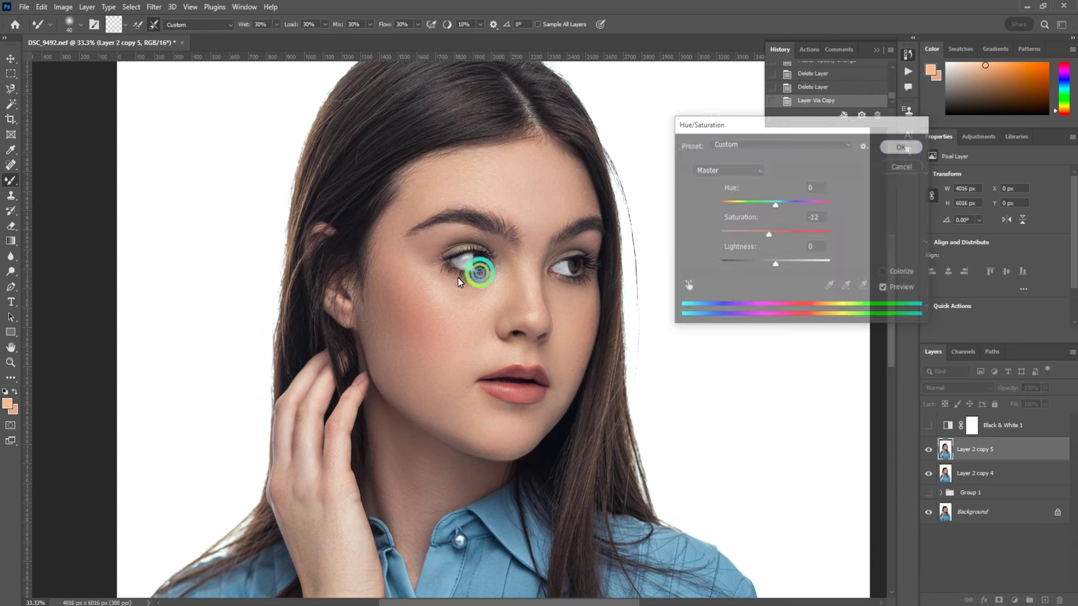
click(7, 403)
click(646, 136)
Step: Set up a smaller Brush painting in Color mode at 30% opacity
right_click(11, 180)
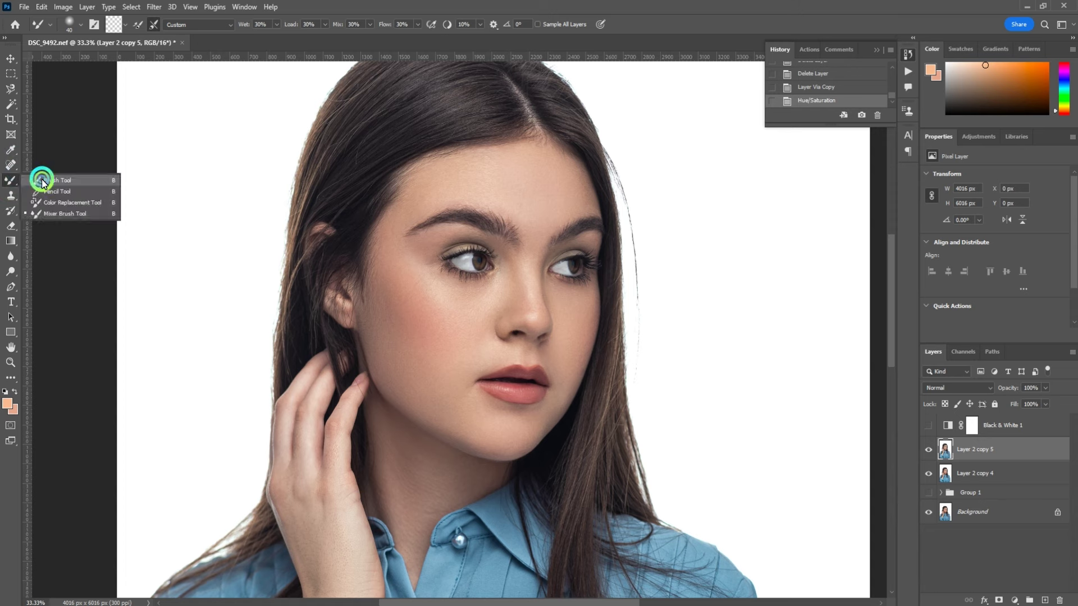
click(53, 175)
shift+right_click(284, 104)
click(336, 430)
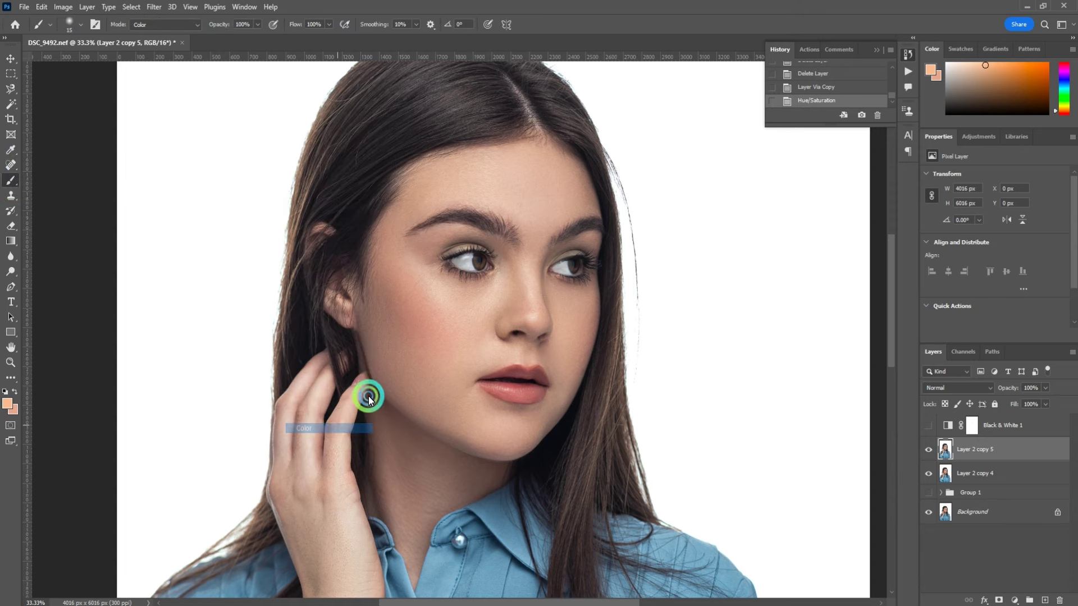
scroll(406, 339, up, 1)
key(bracketleft)
key(bracketleft)
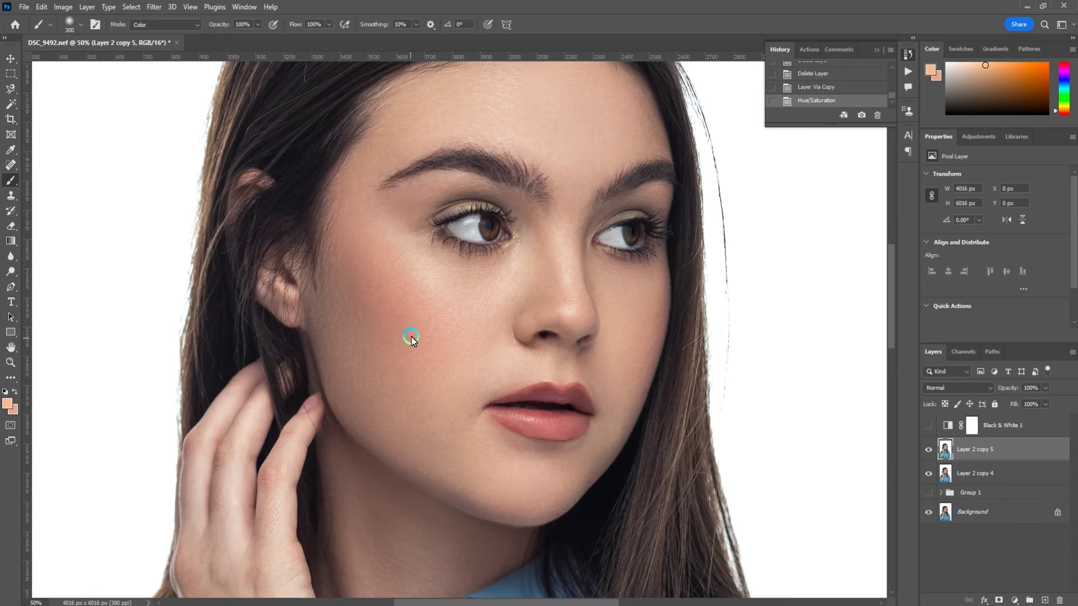
key(3)
Step: Paint peach skin tone on the nose bridge, ear and lower face, fading the stroke
click(559, 234)
click(281, 303)
scroll(402, 198, down, 5)
scroll(469, 428, up, 4)
drag(470, 428, 550, 430)
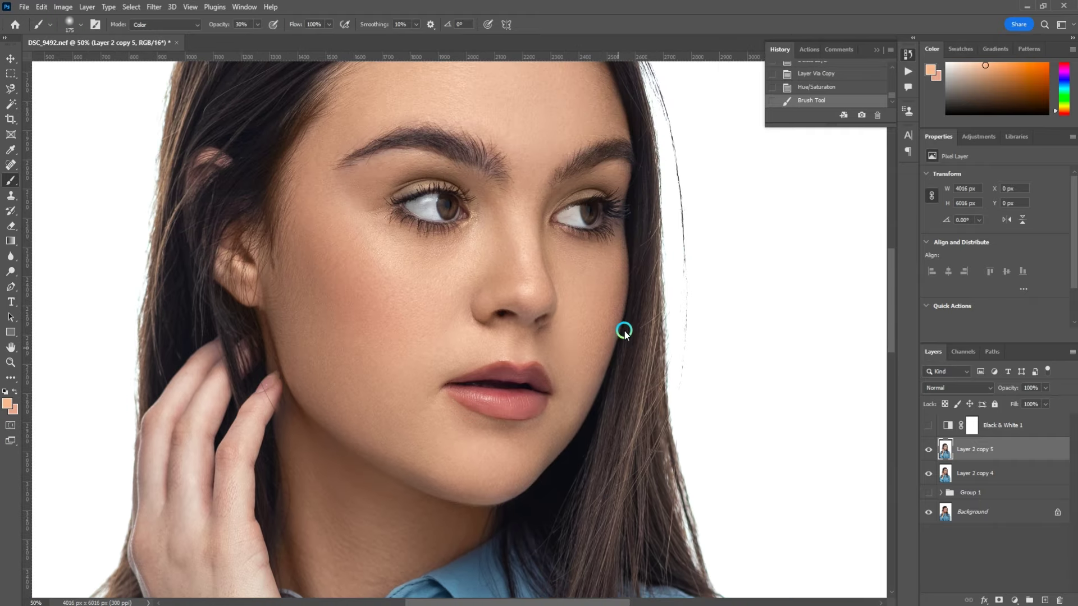
key(ctrl+shift+f)
click(570, 187)
Step: Paint skin tone on the cheek and forehead, fading each stroke
scroll(581, 230, down, 5)
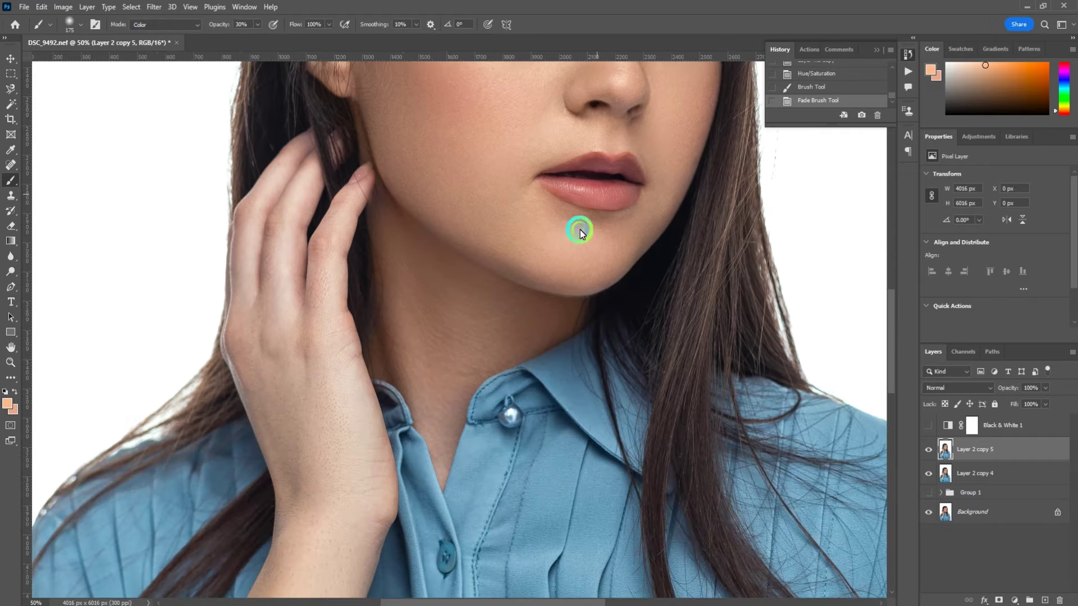
key(p)
key(b)
click(501, 212)
key(ctrl+shift+f)
click(571, 186)
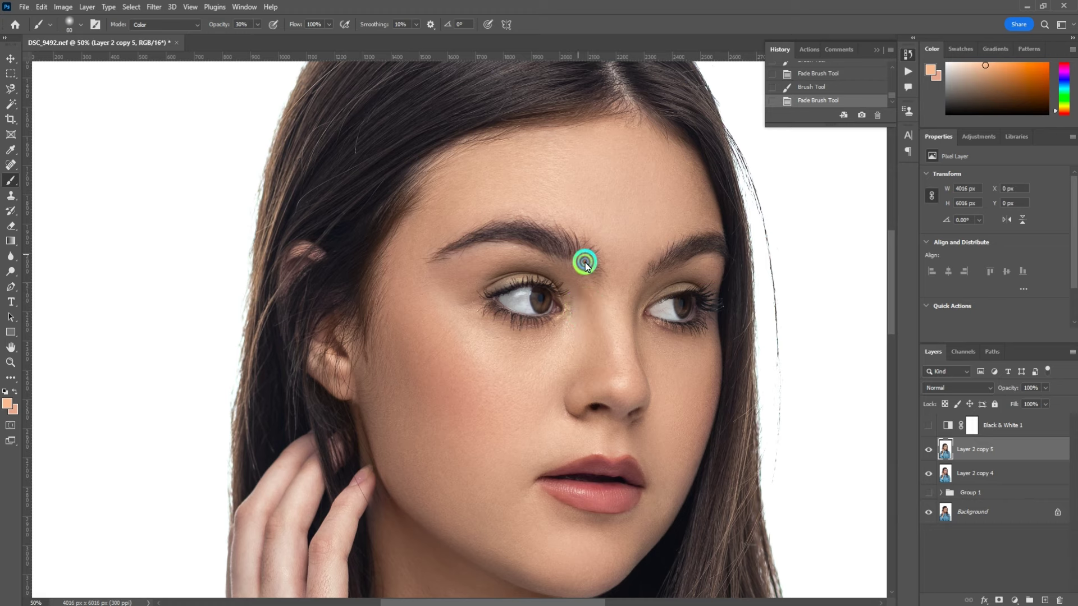
key(ctrl+shift+f)
click(584, 186)
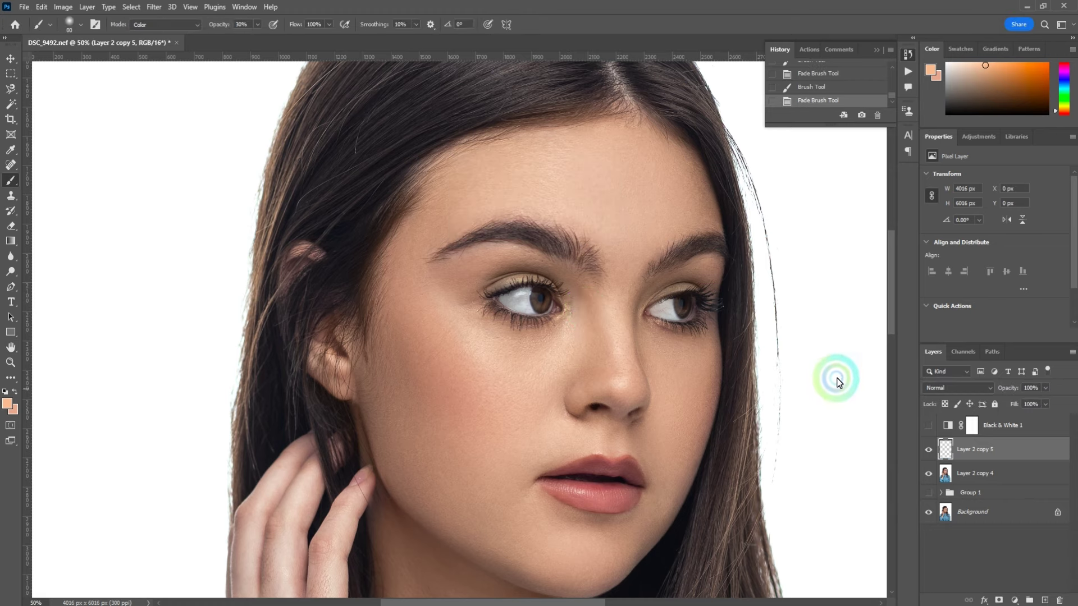
Step: Select the raised hand and forearm with the Quick Selection tool
scroll(837, 382, down, 3)
mouse_move(596, 234)
mouse_down()
mouse_move(549, 414)
mouse_move(557, 275)
mouse_up()
key(w)
key(shift+w)
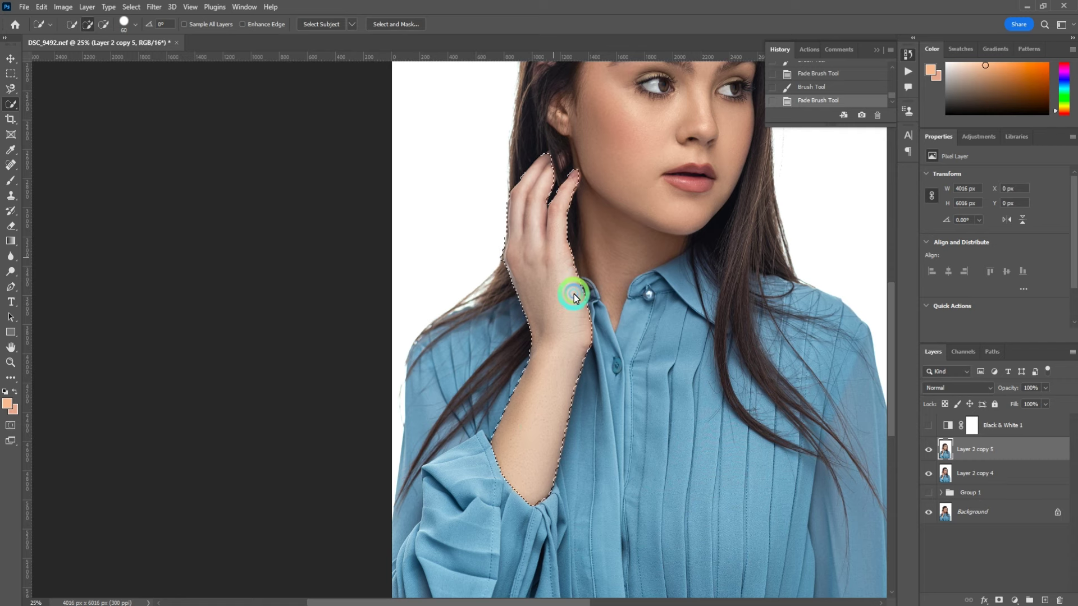
Step: Paint and fade skin tone over the selected hand and forearm, then deselect
drag(574, 297, 540, 214)
drag(726, 287, 543, 365)
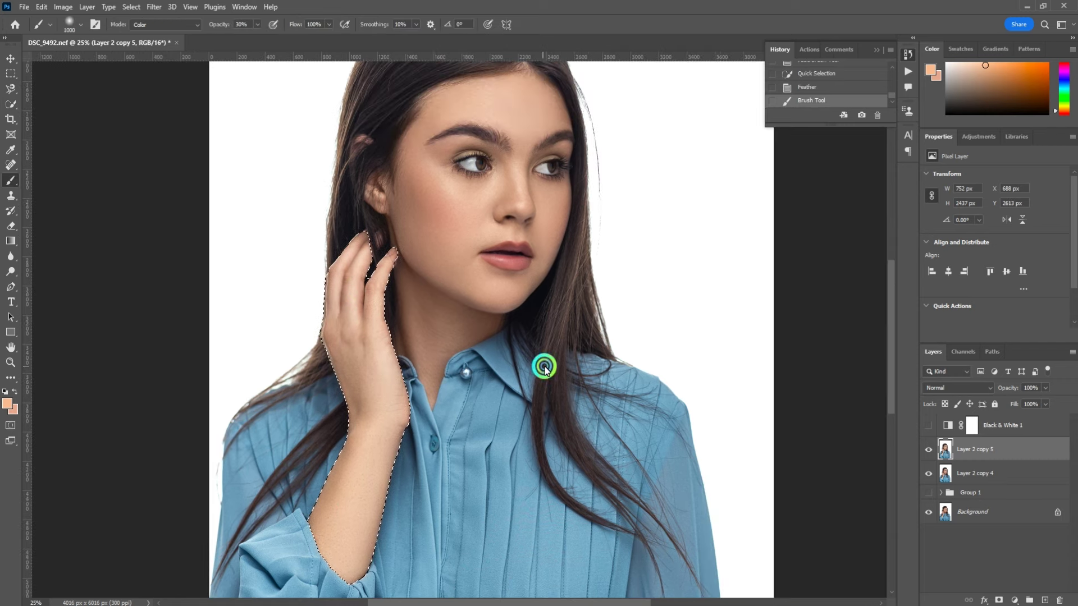
key(ctrl+shift+f)
click(588, 186)
key(ctrl+d)
Step: Ease the skin-tone layer to 75% opacity and toggle it to compare
click(1038, 402)
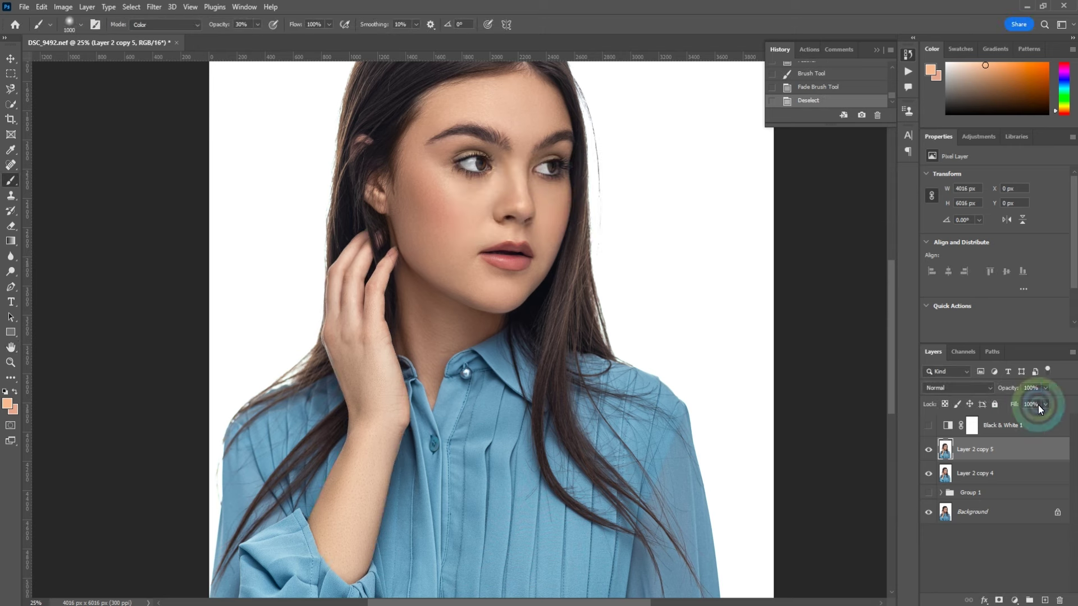
drag(1038, 402, 1029, 402)
click(928, 449)
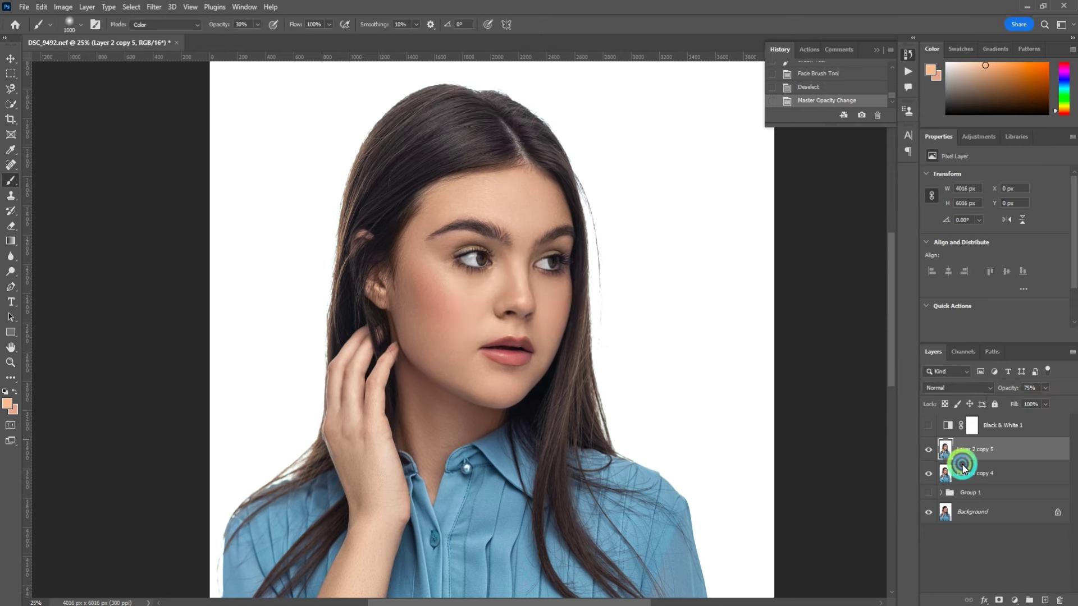
click(930, 454)
Step: Try merging the face layers, undo it, and copy the layer to a new one
key(ctrl+plus)
key(ctrl+plus)
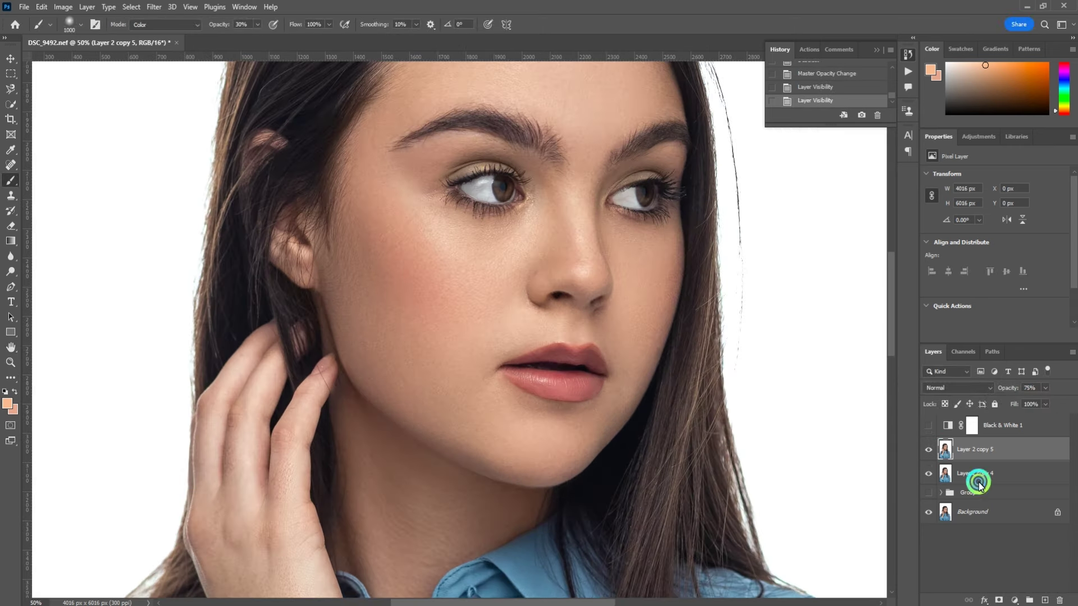
shift+click(973, 475)
key(ctrl+e)
key(ctrl+plus)
key(ctrl+z)
click(974, 474)
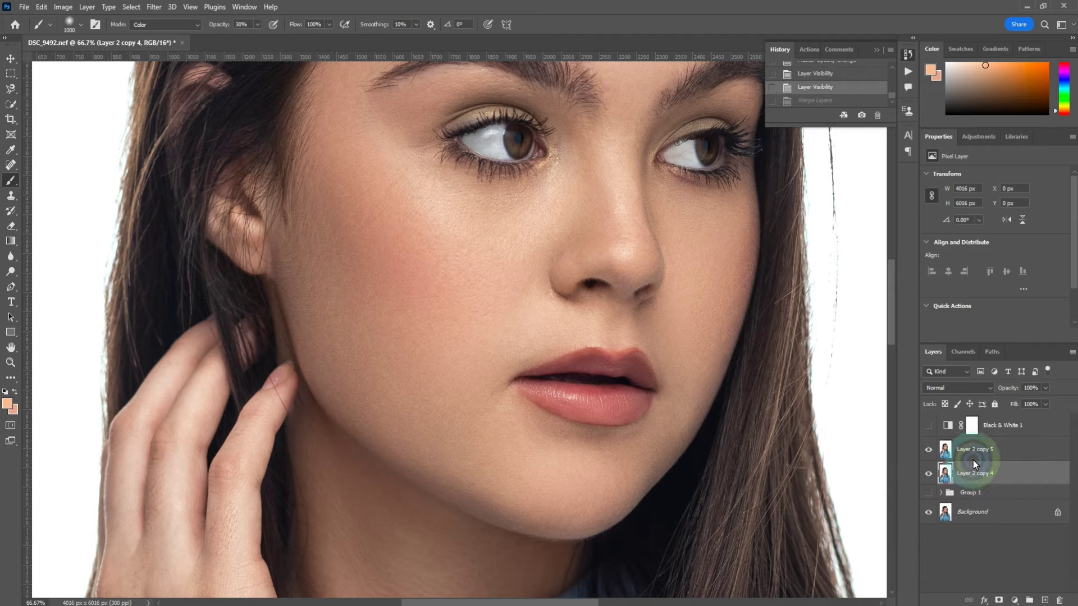
key(ctrl+j)
shift+click(938, 451)
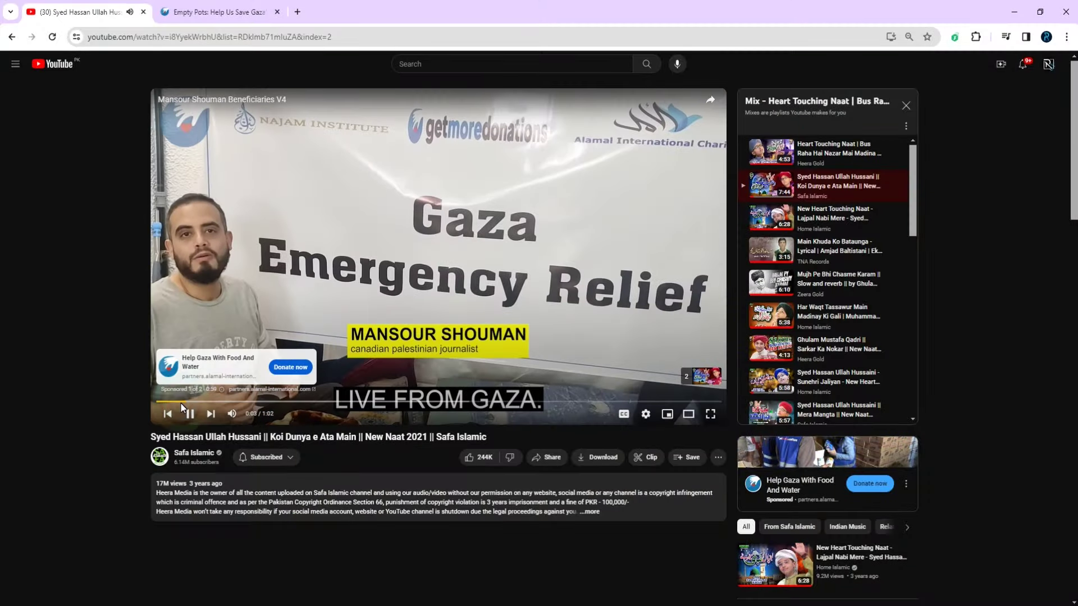
Step: Pause the tutorial in the browser and go back to the previous video
click(306, 298)
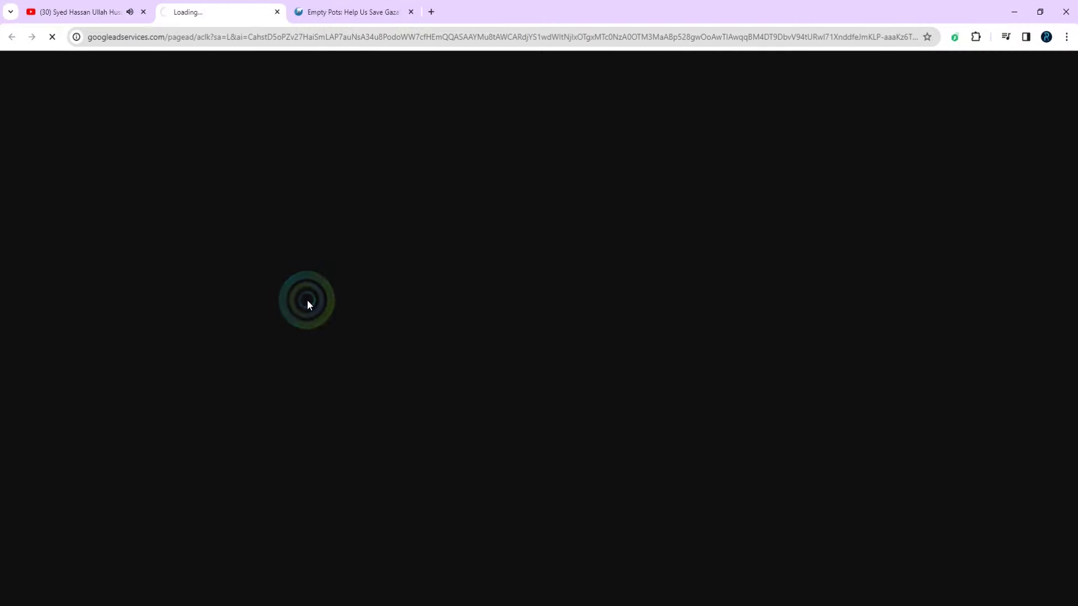
key(ctrl+shift+Tab)
key(alt+Left)
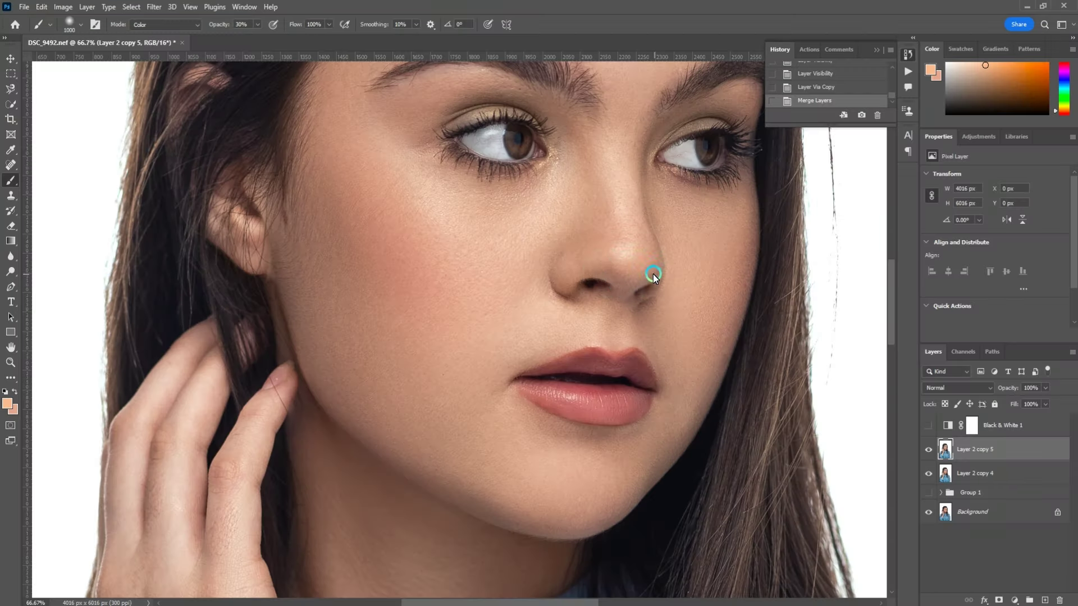
Step: Zoom to 100% on the eyes after opening and cancelling Levels
click(601, 215)
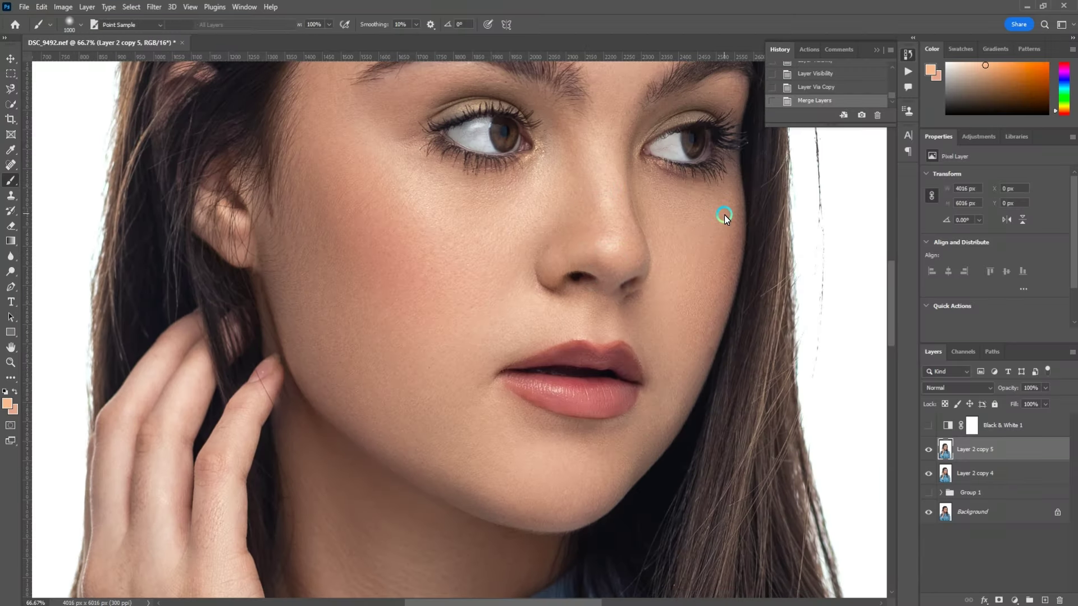
key(ctrl+l)
key(Escape)
drag(626, 215, 606, 314)
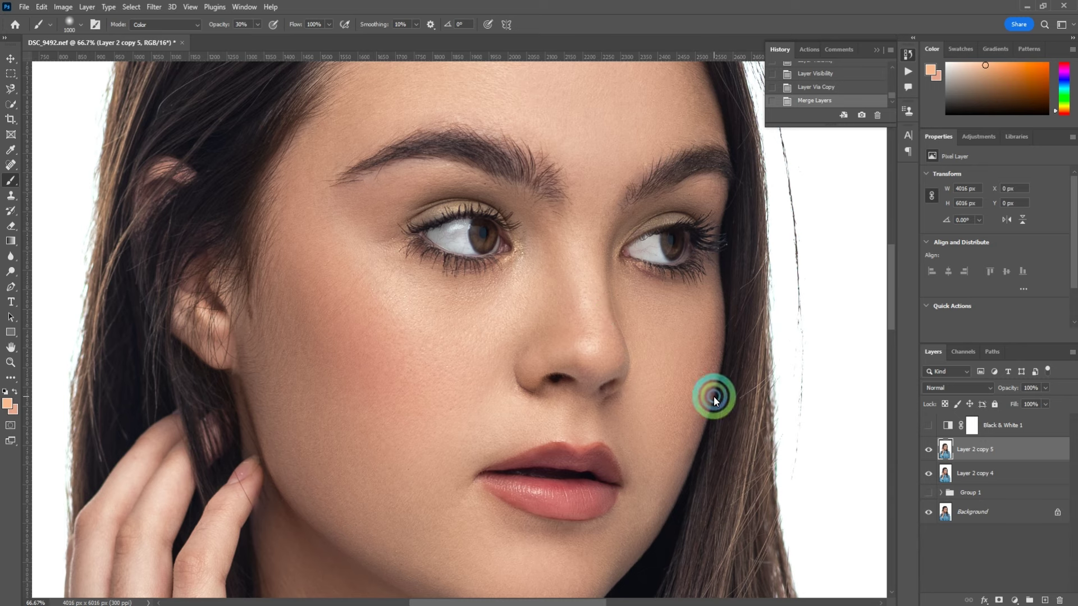
scroll(599, 292, up, 2)
key(ctrl+1)
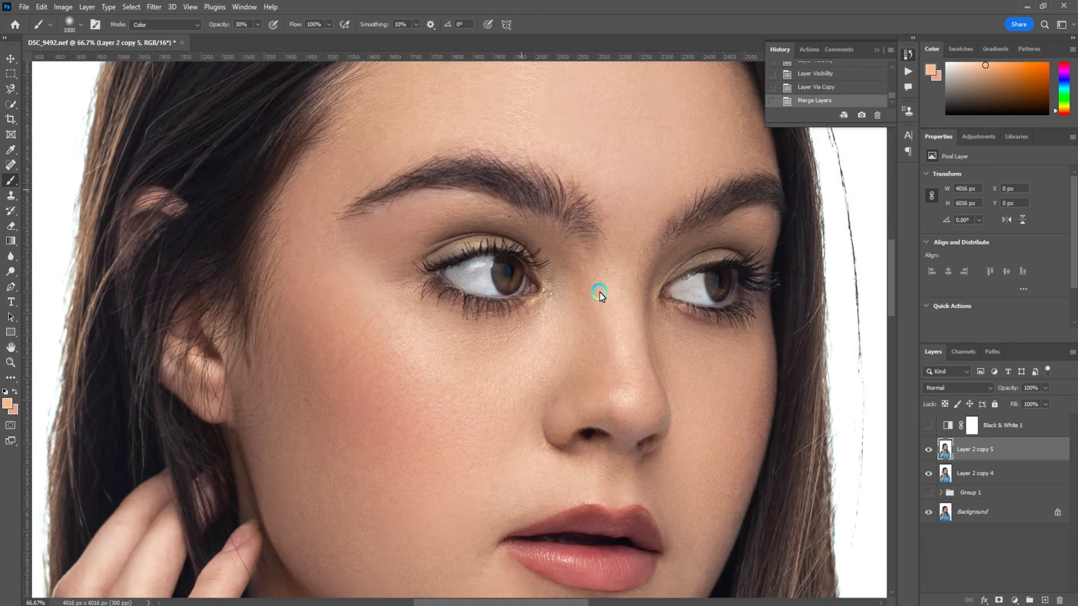
scroll(652, 274, up, 4)
Step: Outline both eyelids with the lasso, then drop the selection to start over
key(l)
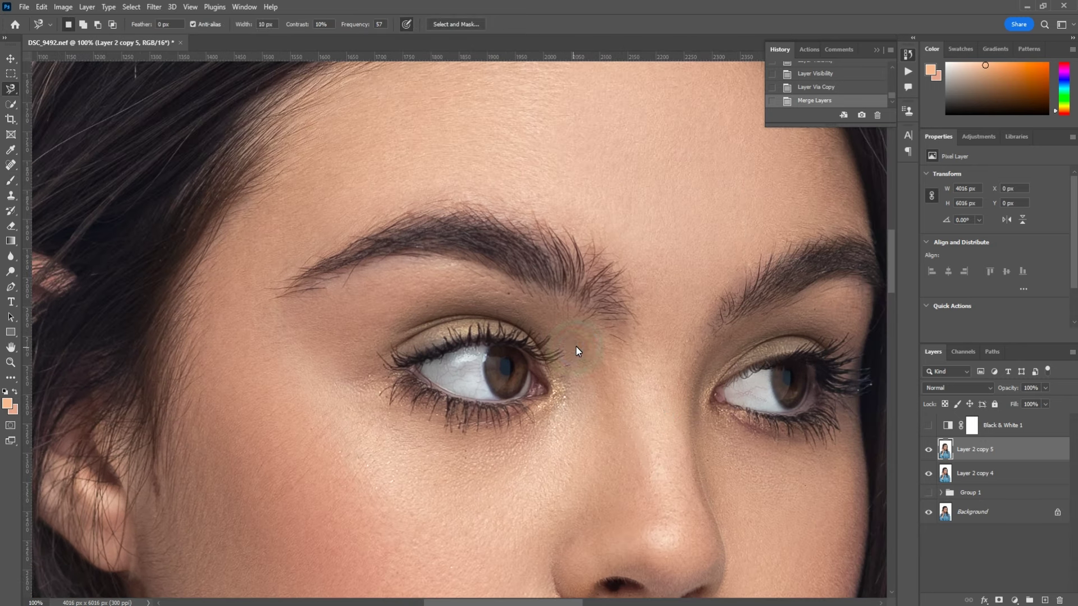
drag(536, 355, 448, 340)
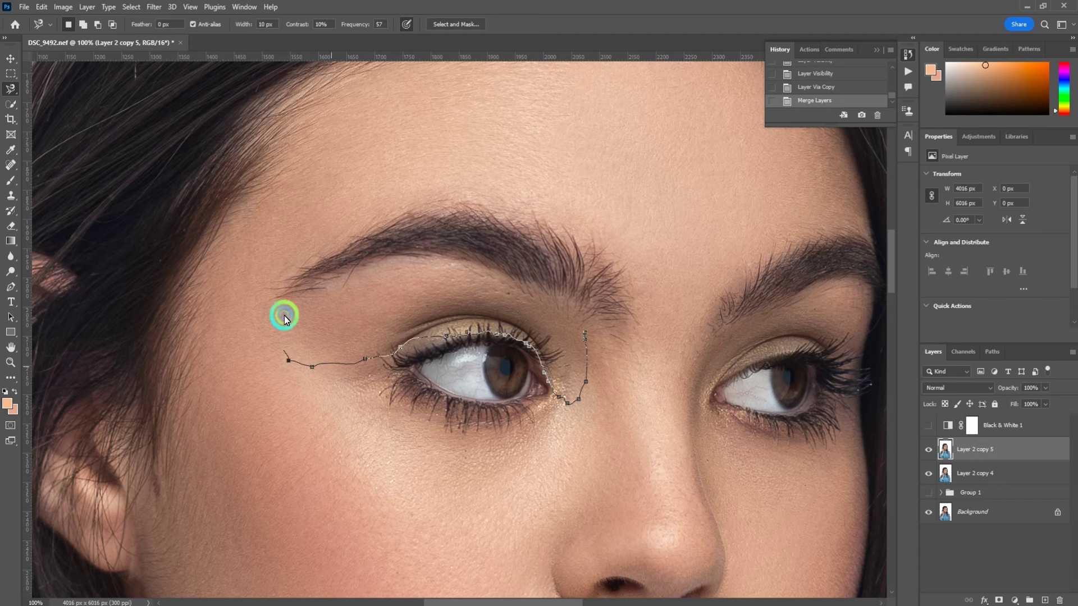
click(583, 337)
click(718, 341)
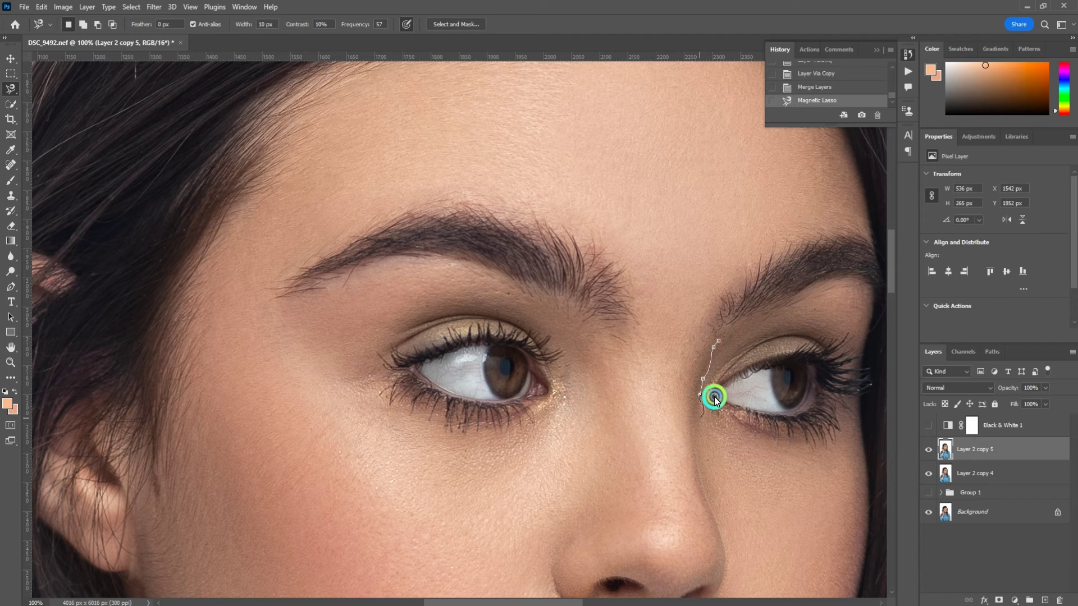
mouse_move(714, 398)
mouse_down()
mouse_move(825, 349)
mouse_move(866, 296)
mouse_move(719, 335)
mouse_move(722, 431)
mouse_up()
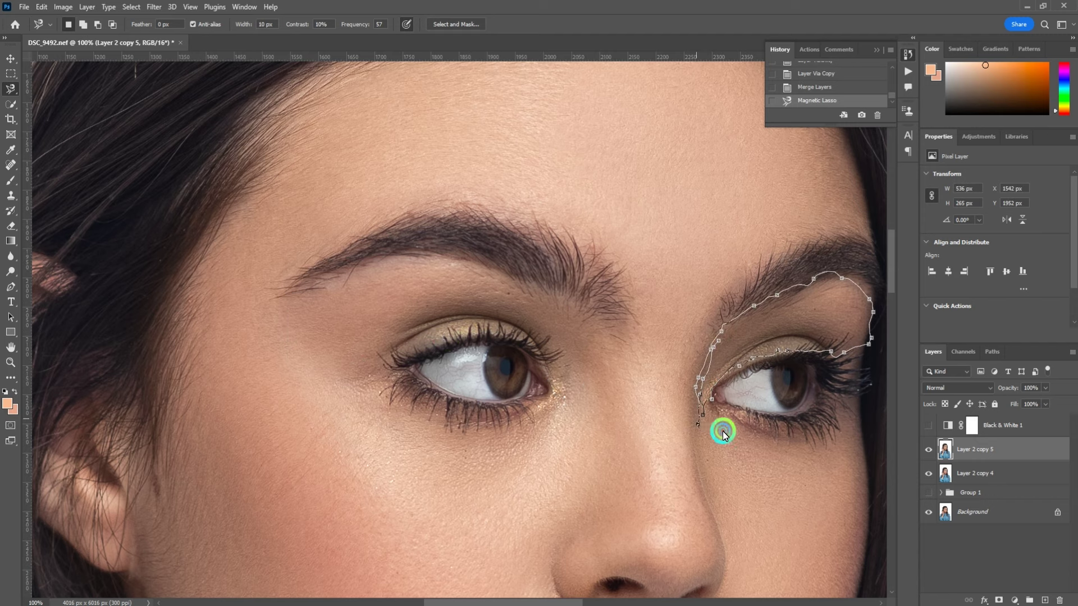
double_click(736, 418)
key(ctrl+d)
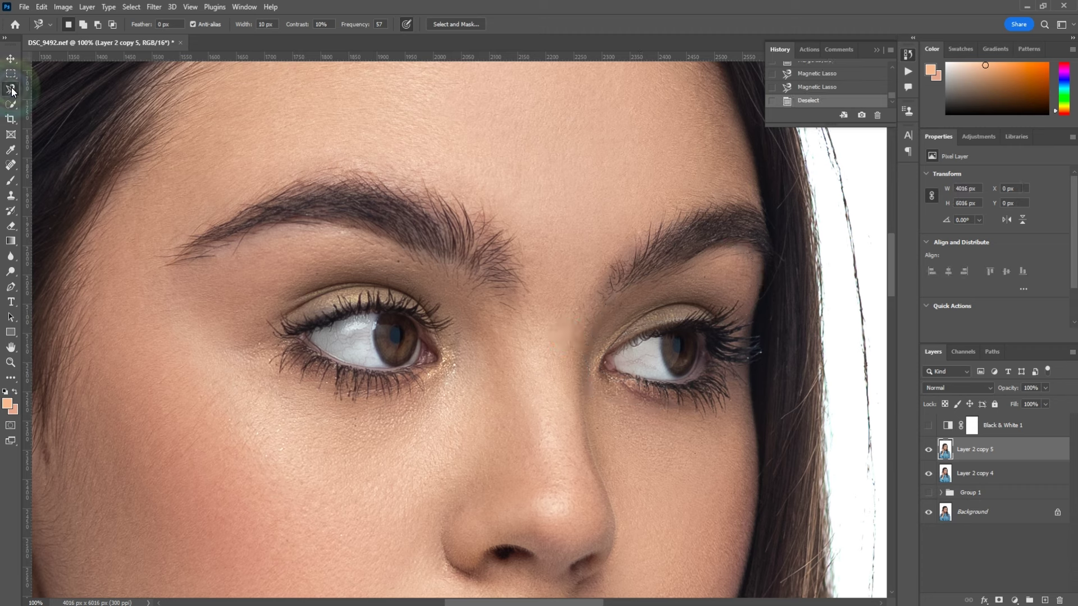
Step: Lasso-select both eyelids and brows freehand, adding the areas under the eyes
mouse_move(446, 369)
mouse_down()
mouse_move(473, 291)
mouse_move(284, 219)
mouse_move(186, 334)
mouse_up()
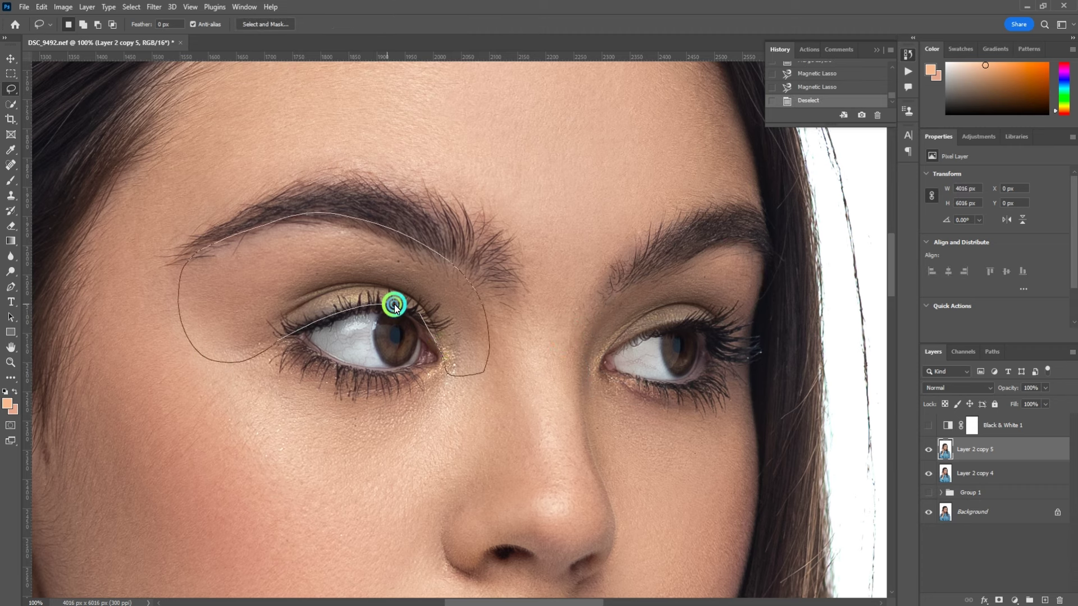
mouse_move(395, 307)
mouse_down()
mouse_move(450, 354)
mouse_move(382, 387)
mouse_move(471, 371)
mouse_up()
key(ctrl+z)
drag(653, 404, 563, 361)
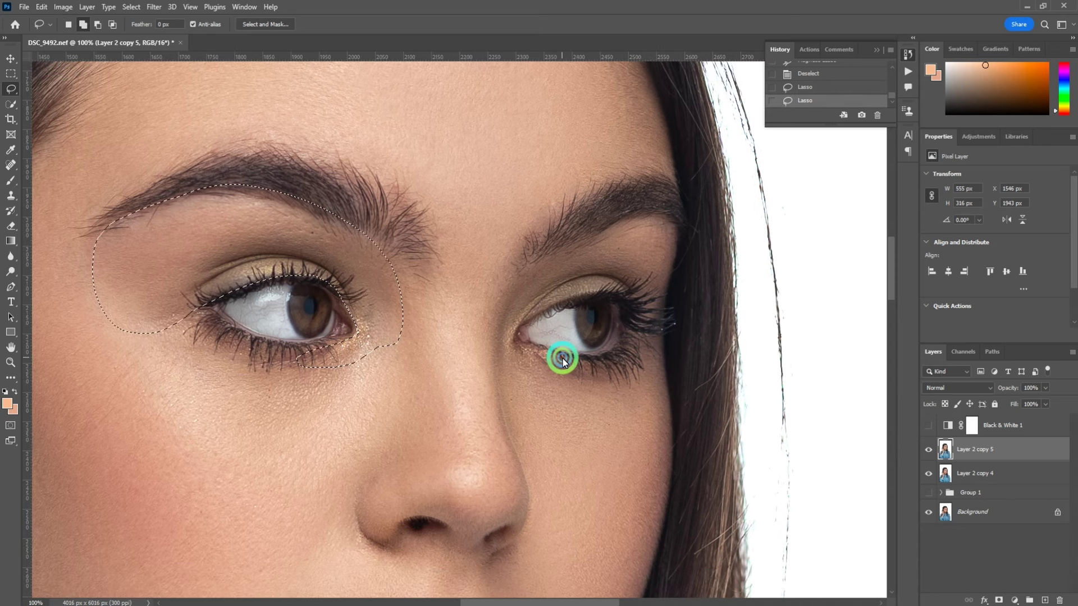
mouse_move(538, 311)
mouse_down()
mouse_move(628, 296)
mouse_move(659, 238)
mouse_move(500, 299)
mouse_up()
drag(532, 403, 603, 371)
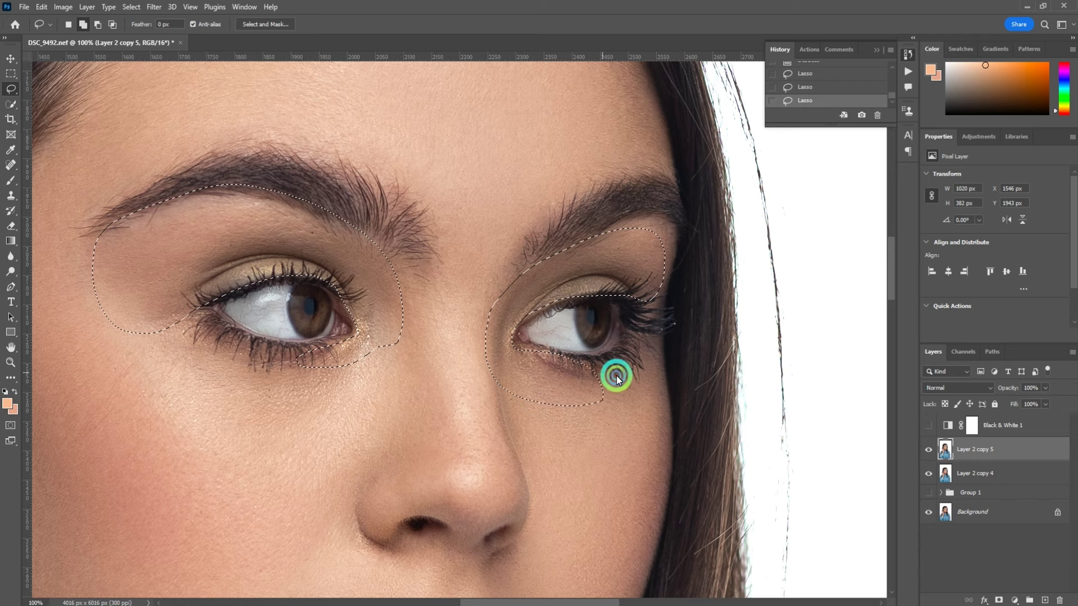
Step: Feather the eye selection by 10 px and copy it to a new layer
key(shift+F6)
text(10)
key(Return)
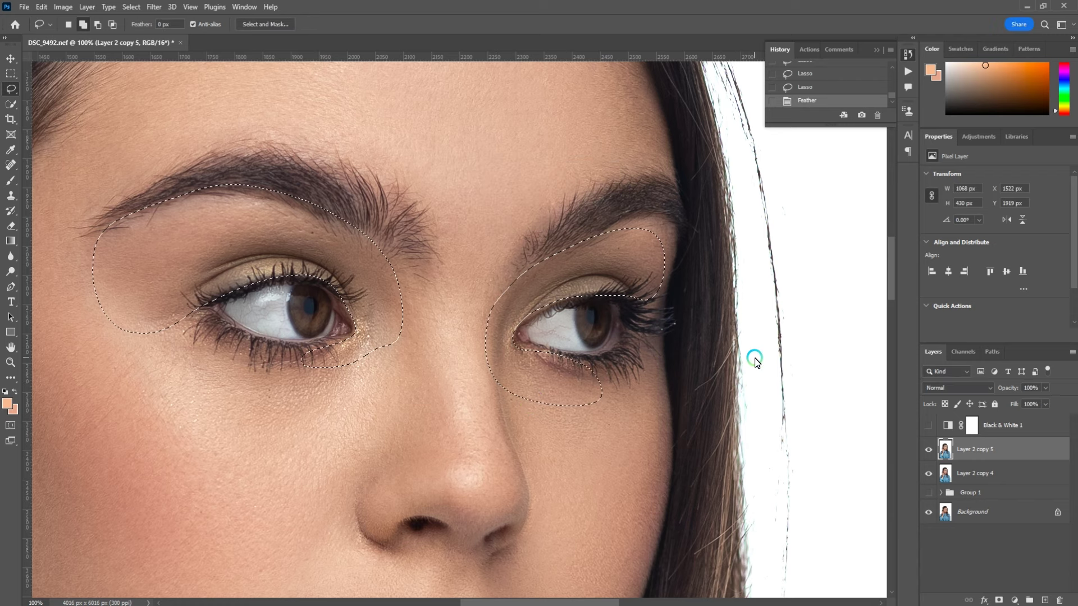
key(ctrl+j)
Step: Warm the eyeshadow with Color Balance, shifting shadows toward red and blue and adjusting midtones
key(ctrl+b)
click(831, 184)
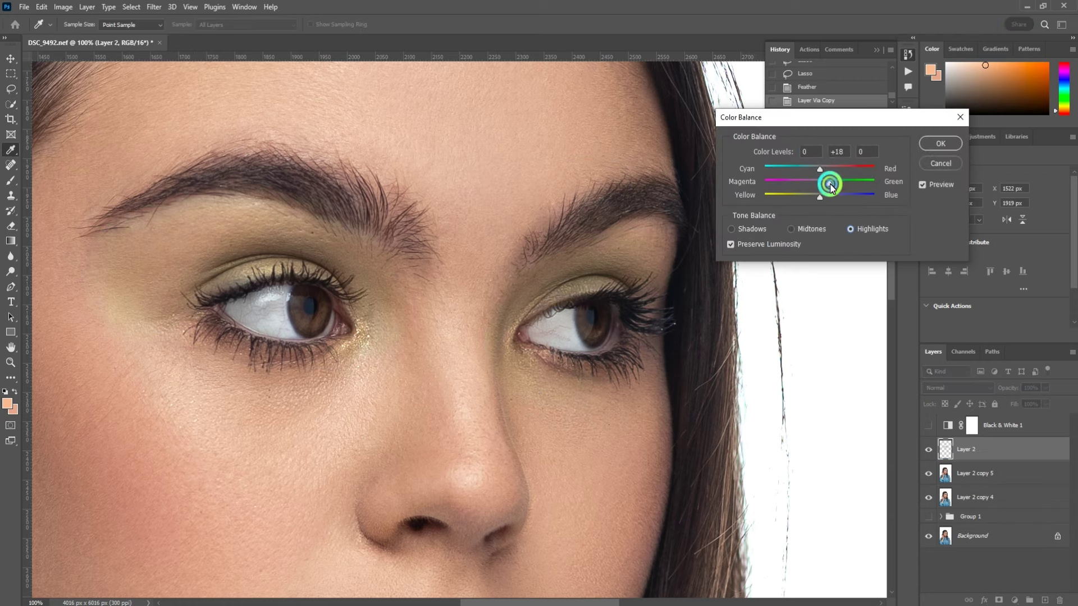
click(801, 231)
click(752, 229)
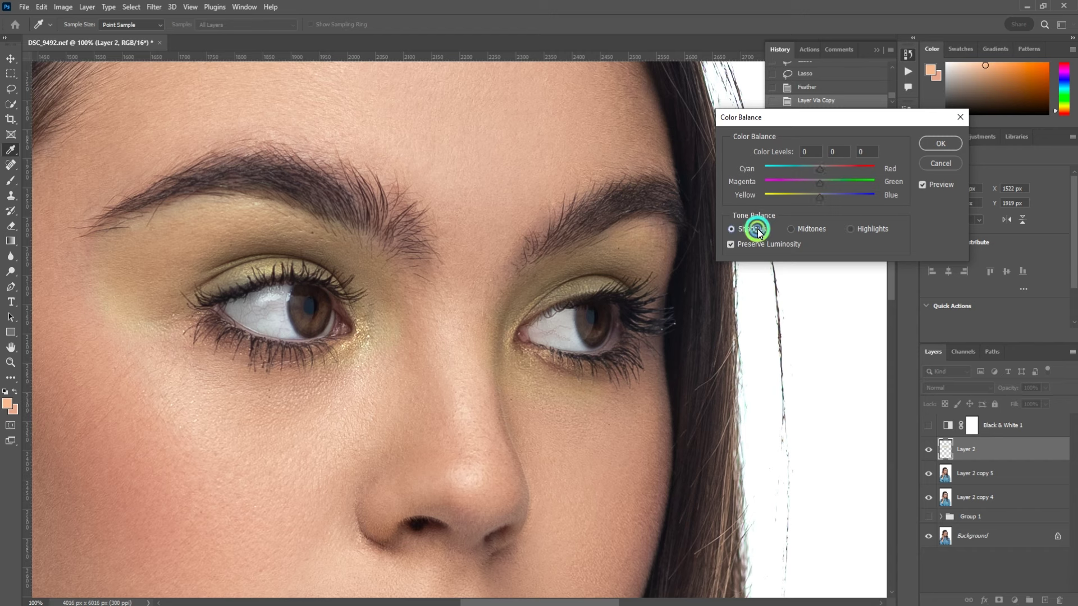
drag(819, 197, 827, 197)
mouse_move(819, 168)
mouse_down()
mouse_move(832, 168)
mouse_move(808, 181)
mouse_move(824, 186)
mouse_up()
click(812, 228)
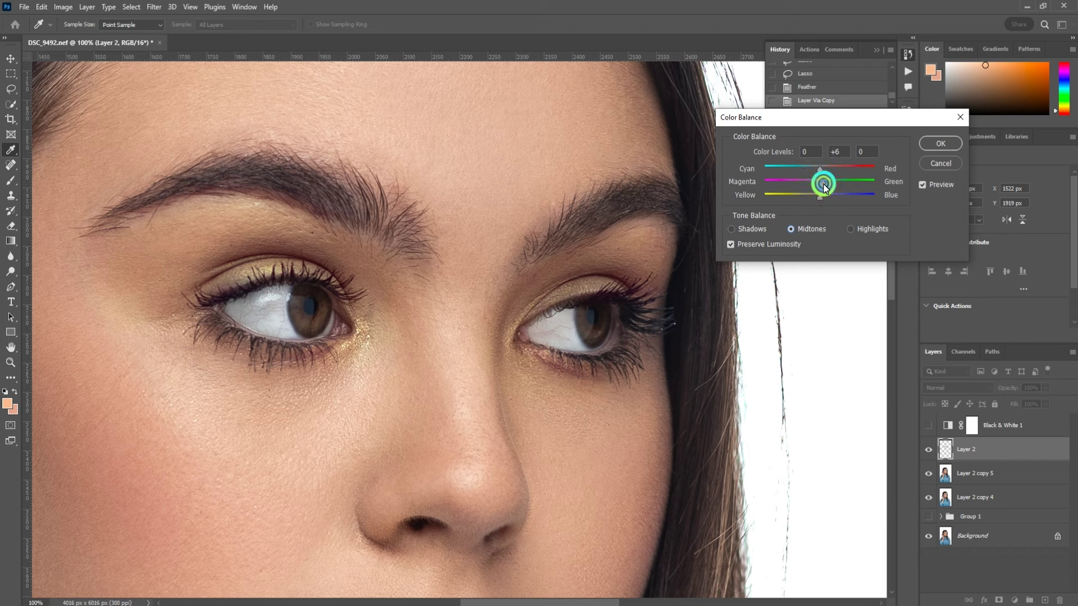
click(941, 144)
Step: Boost the eyeshadow's saturation with Hue/Saturation and brighten it with Levels
key(ctrl+u)
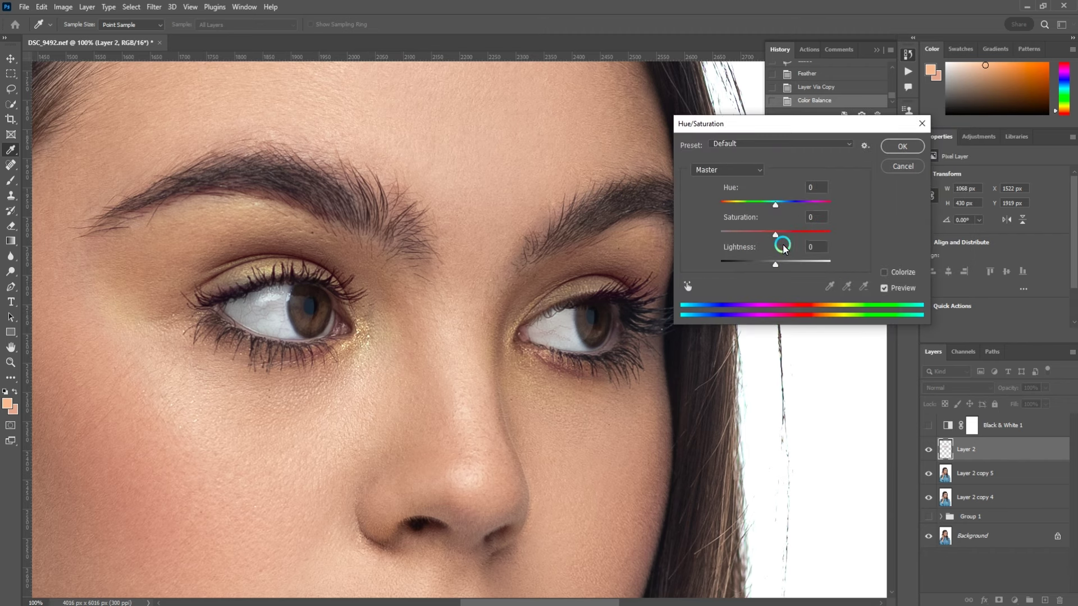
drag(777, 232, 787, 237)
click(902, 146)
key(ctrl+l)
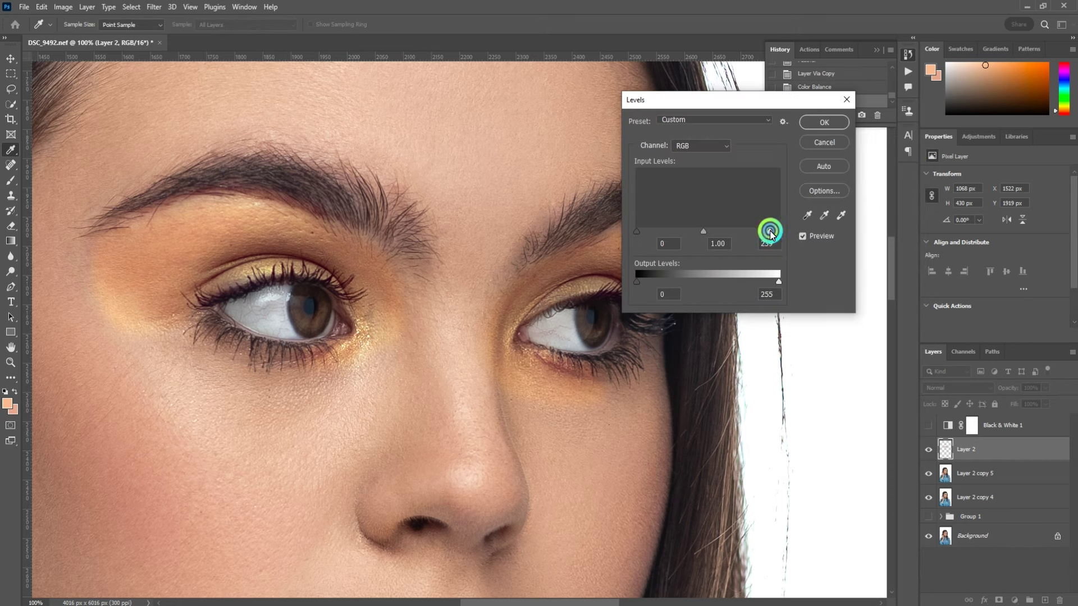
click(824, 123)
key(e)
key(bracketright)
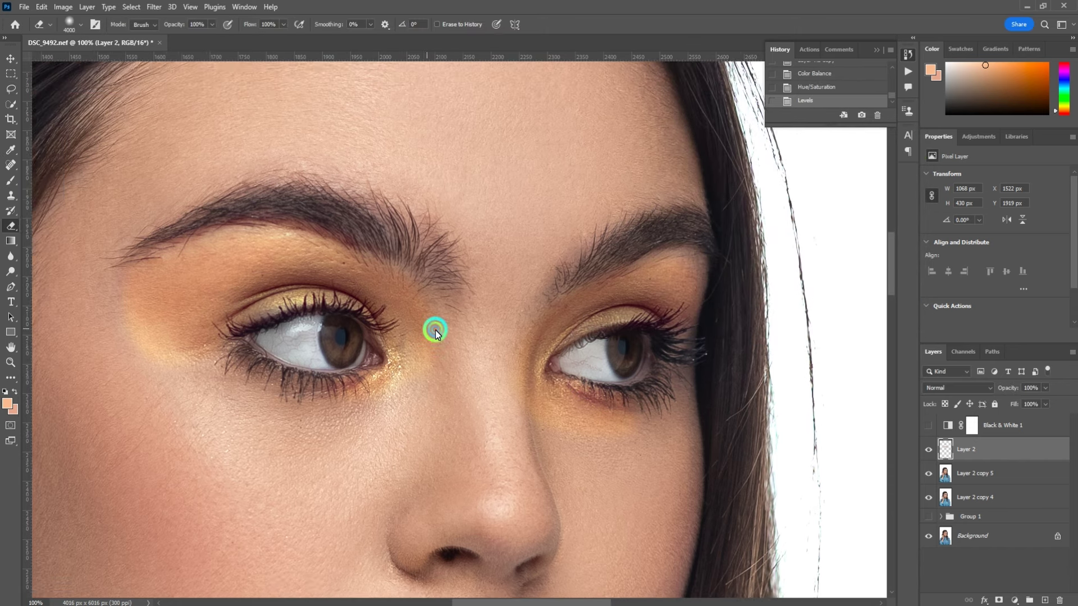
Step: Darken the orange eyeshadow slightly with a Levels midtone of 0.89
scroll(436, 328, up, 2)
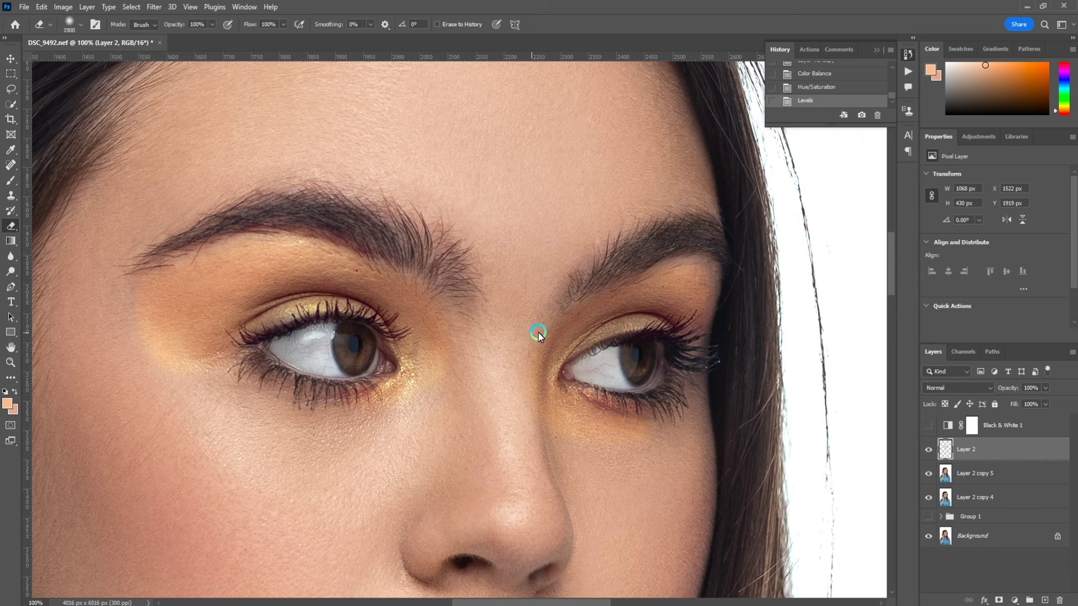
key(ctrl+l)
drag(709, 231, 713, 231)
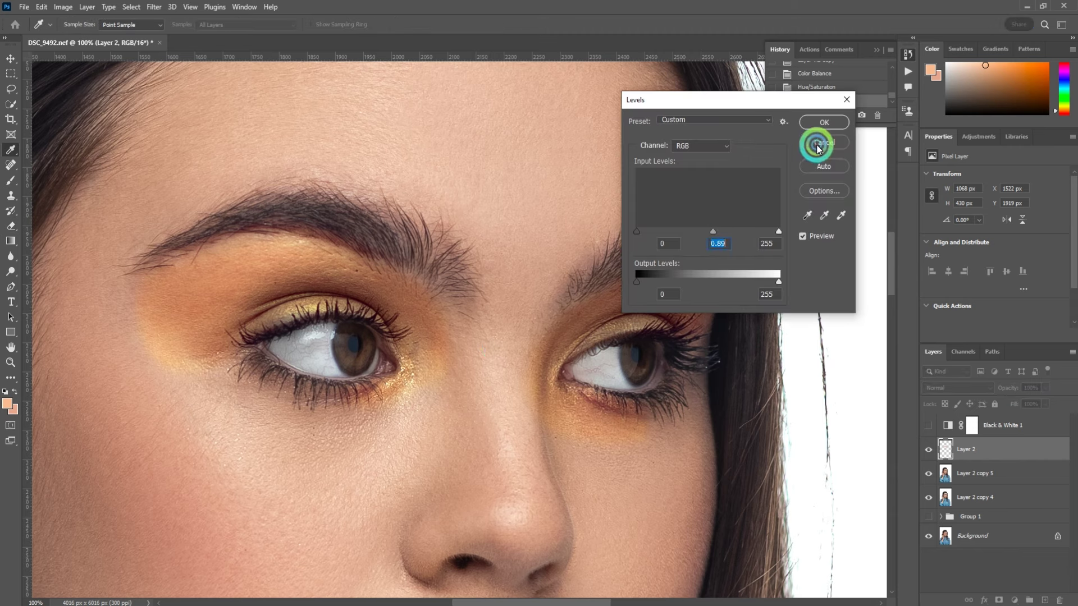
click(824, 123)
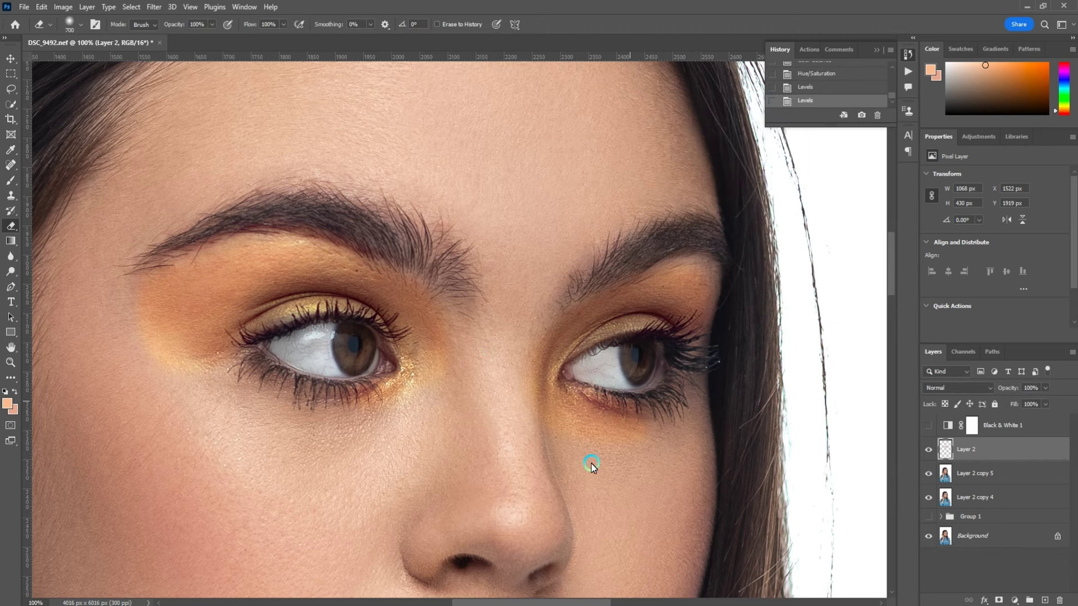
Step: Erase stray orange tint from the cheek and between the brows with an enlarged eraser
key(bracketright)
key(bracketright)
key(bracketright)
mouse_move(625, 512)
mouse_down()
mouse_move(504, 439)
mouse_move(527, 306)
mouse_up()
key(bracketright)
drag(751, 200, 764, 205)
drag(473, 283, 503, 330)
key(ctrl+z)
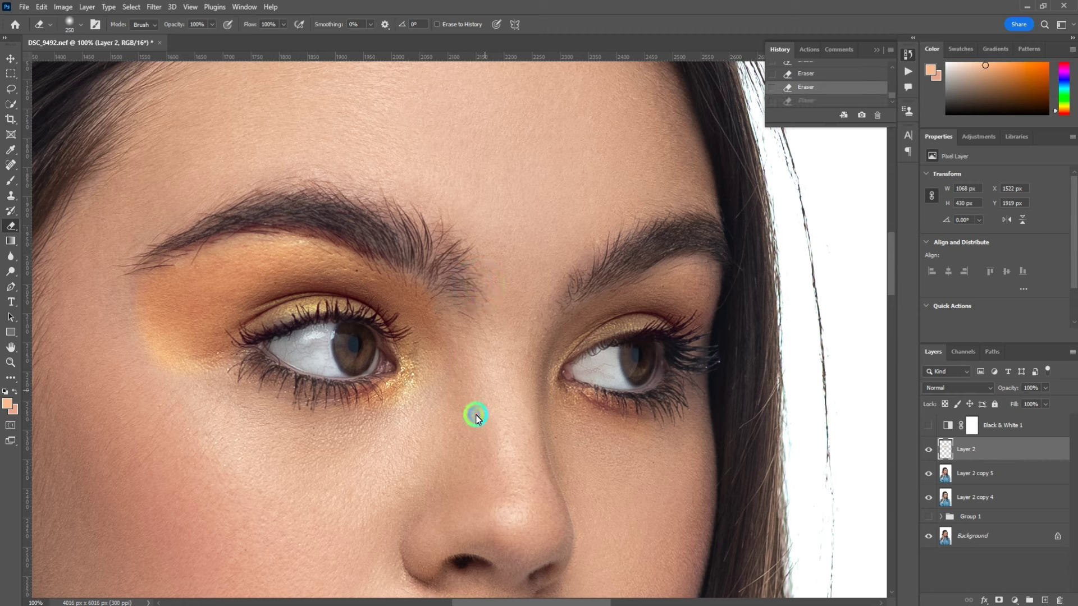
key(bracketright)
key(bracketright)
key(ctrl+shift+z)
key(ctrl+minus)
key(ctrl+minus)
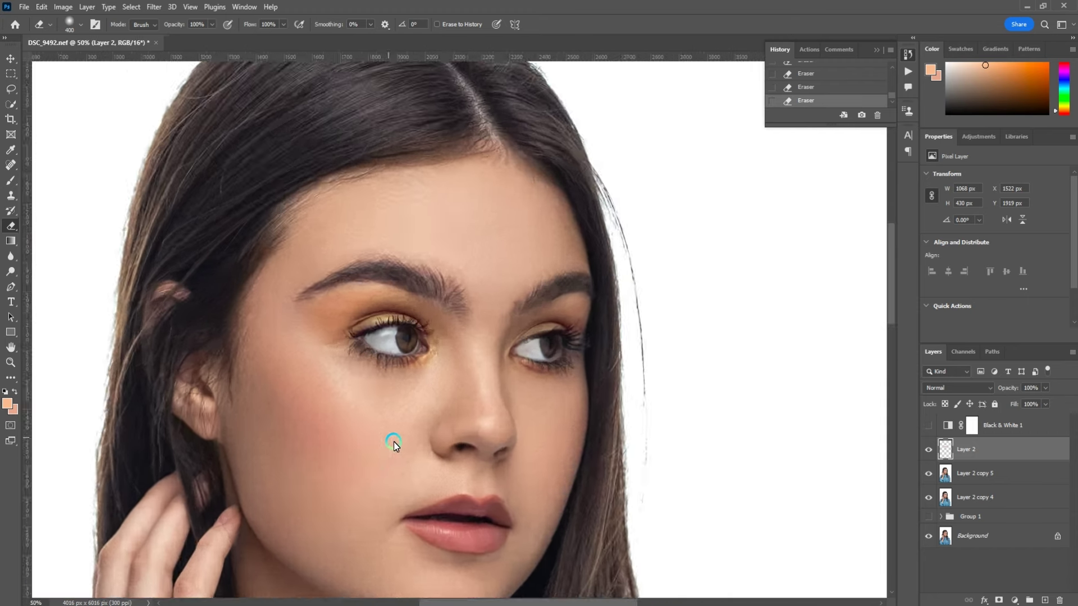
key(ctrl+plus)
Step: Select Layer 2 copy 5 together with Layer 2 and merge them into one layer
key(ctrl+minus)
key(ctrl+minus)
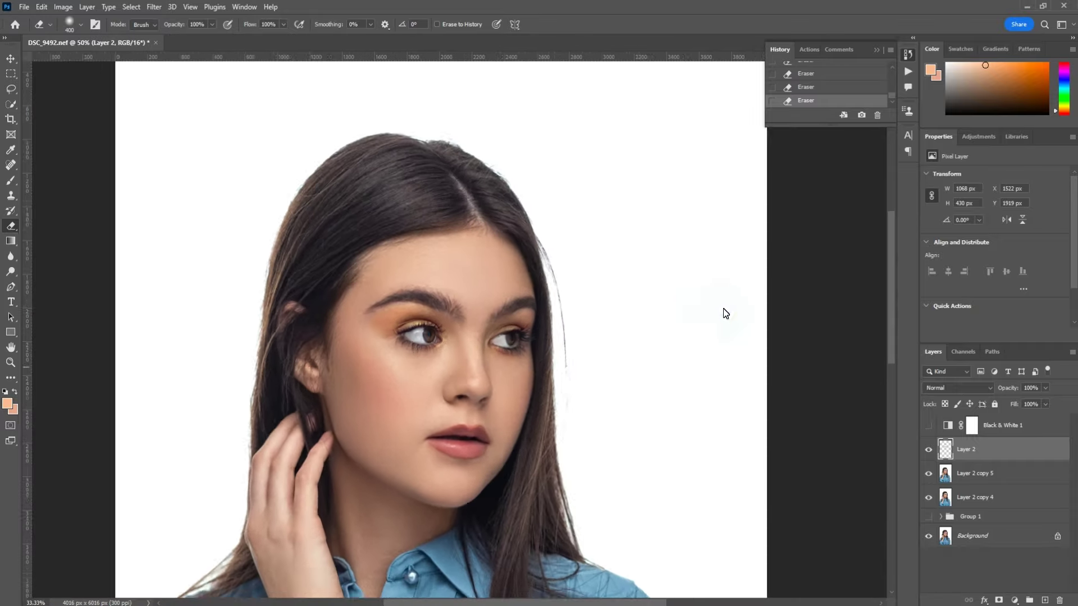
click(1046, 388)
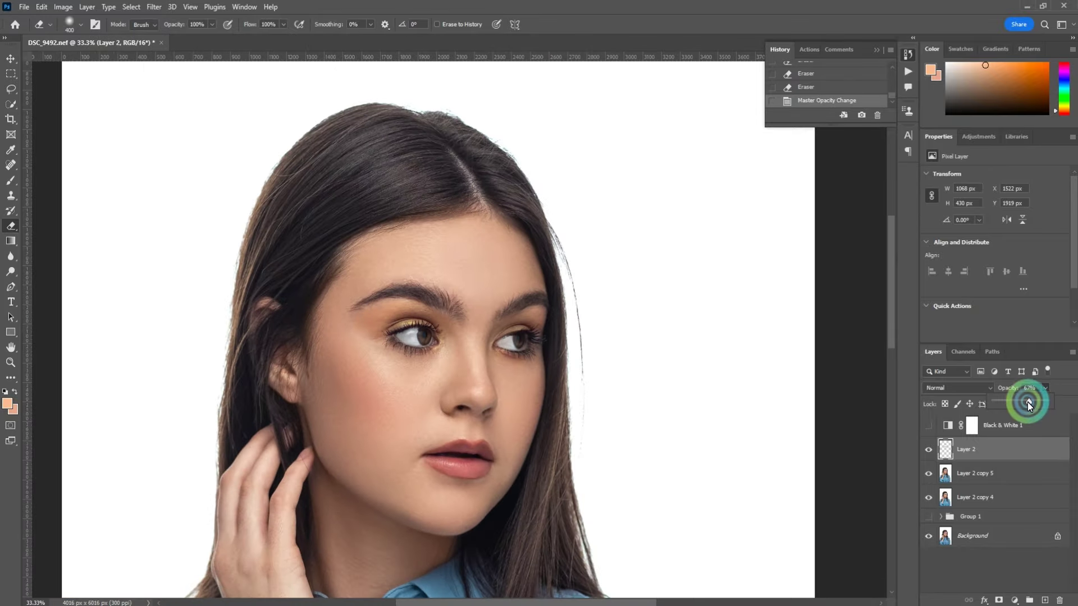
key(ctrl+plus)
shift+click(974, 473)
key(ctrl+e)
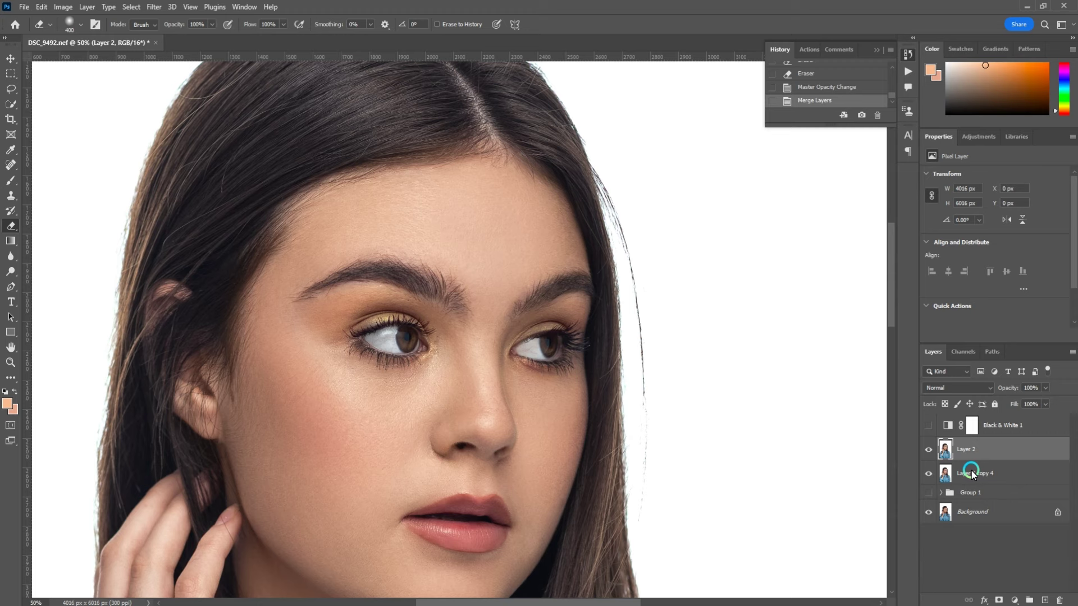
drag(801, 346, 642, 310)
Step: Duplicate the portrait layer and shift the copy's midtones slightly toward red with Color Balance
key(ctrl+j)
key(ctrl+b)
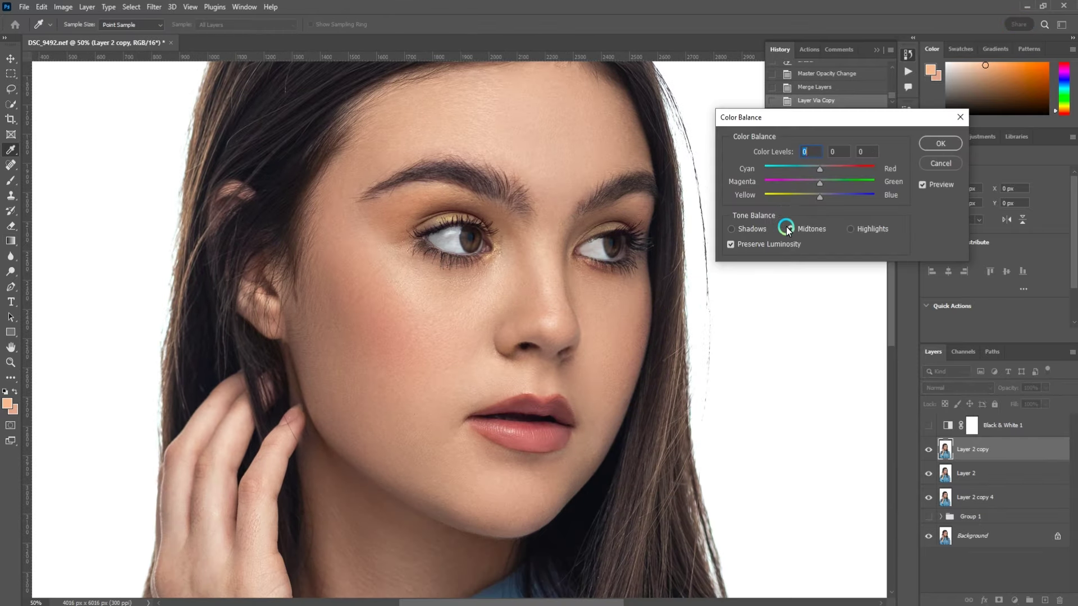
drag(819, 183, 818, 179)
click(940, 144)
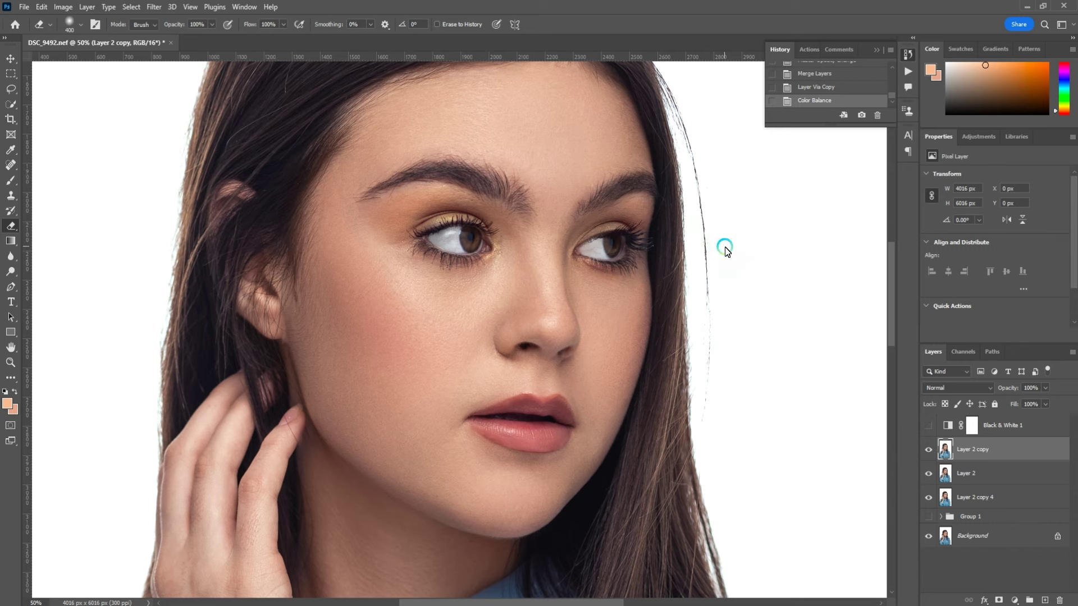
key(ctrl+u)
click(903, 166)
key(ctrl+b)
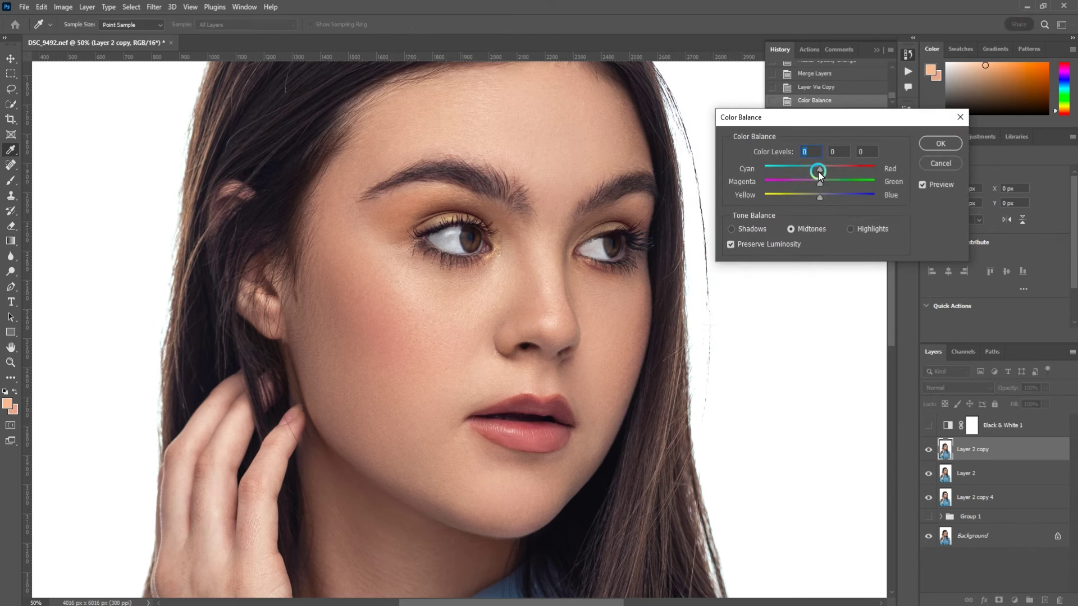
drag(820, 169, 822, 169)
click(940, 144)
Step: Hide the tinted copy behind a black mask, paint pink back onto the cheek, and feather it 80.6 px
alt+click(998, 600)
key(d)
key(e)
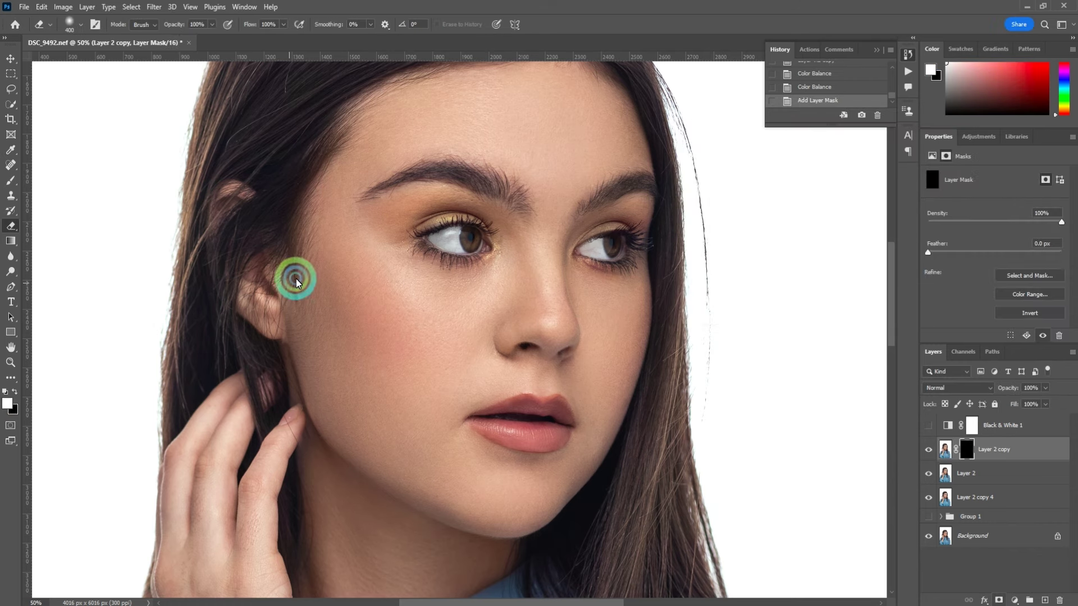
key(x)
drag(375, 327, 409, 327)
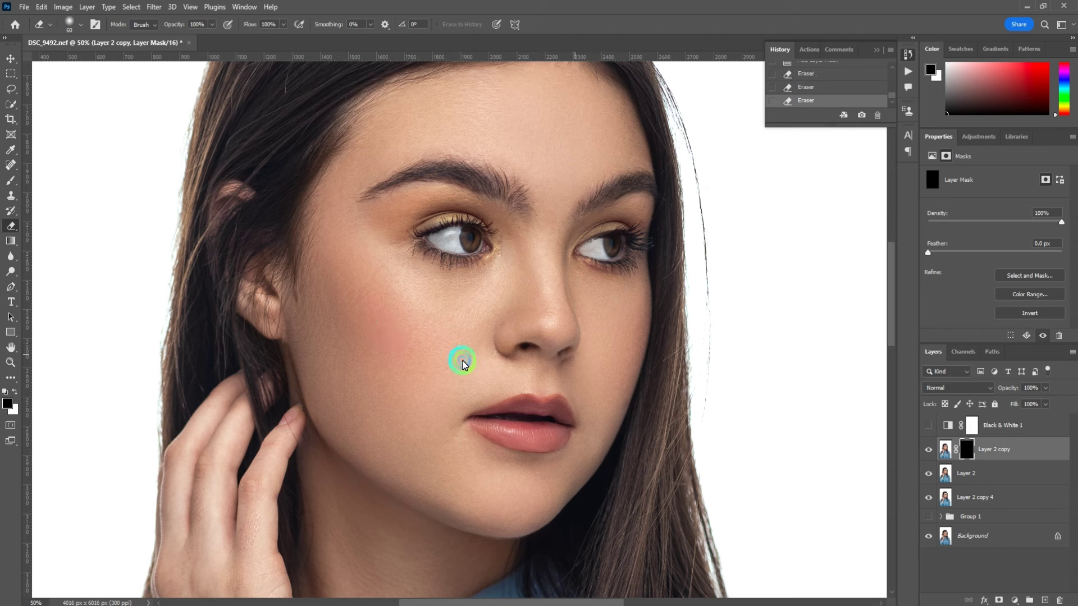
drag(401, 344, 411, 330)
drag(988, 252, 1005, 254)
Step: Merge the blushed copy with the portrait layers below into Layer 2 copy
key(ctrl+minus)
key(ctrl+minus)
key(ctrl+minus)
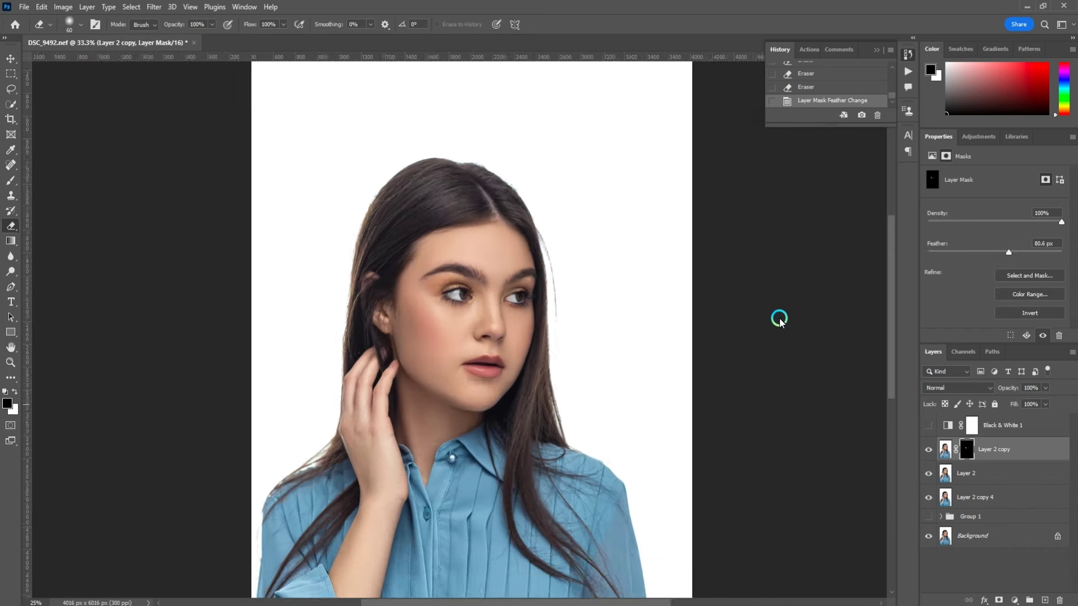
shift+click(979, 479)
shift+click(969, 499)
key(ctrl+e)
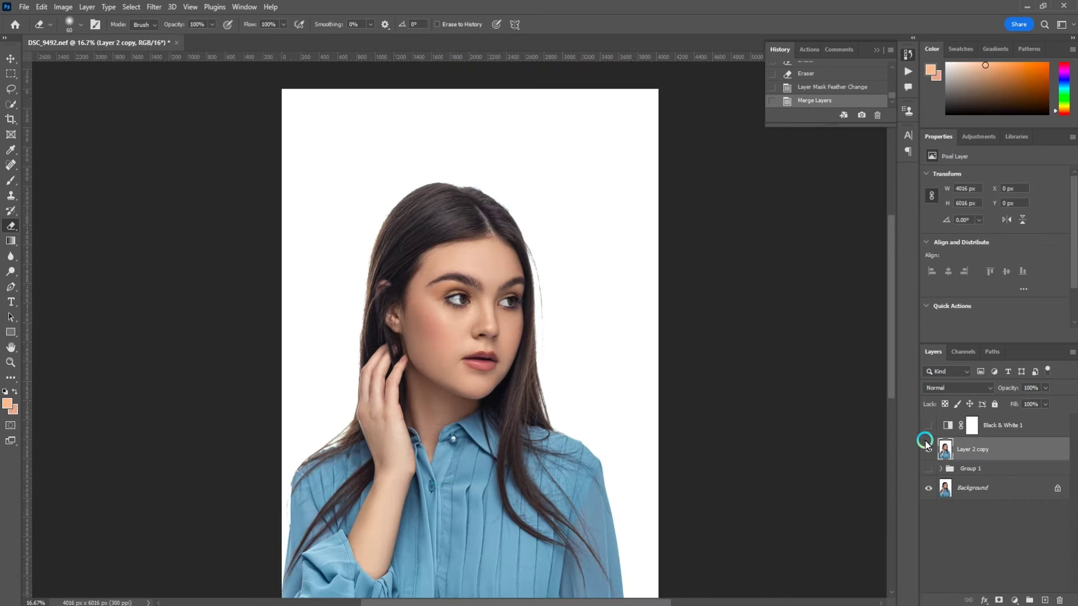
key(ctrl+plus)
key(ctrl+plus)
key(ctrl+plus)
key(ctrl+plus)
key(ctrl+plus)
mouse_move(696, 341)
mouse_down()
mouse_move(632, 264)
mouse_move(682, 378)
mouse_up()
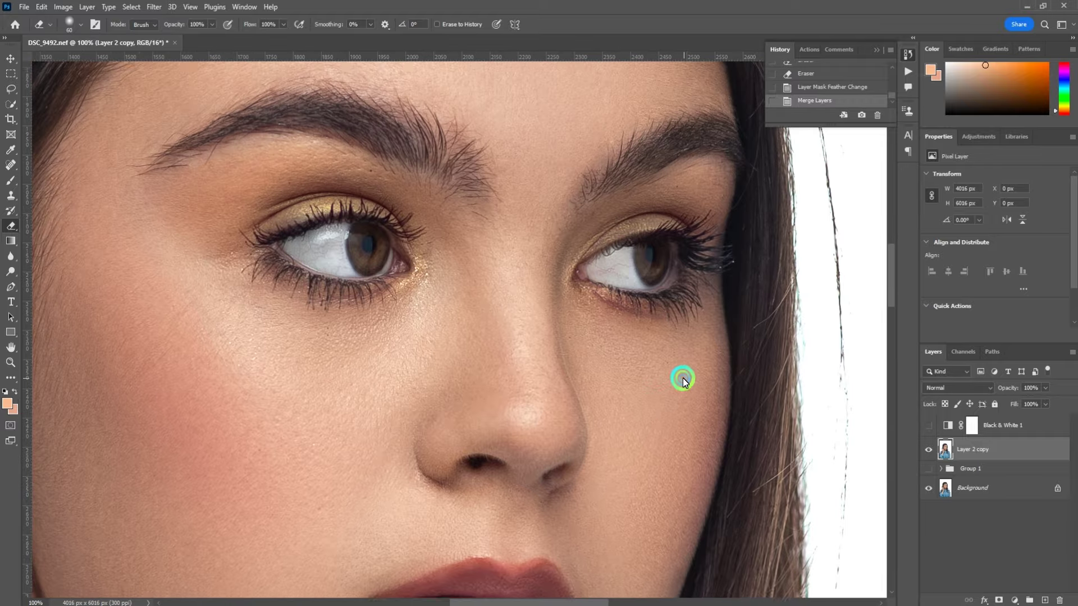
Step: Quick-select the face, subtract the hair, and feather the selection by 5 px
key(ctrl+minus)
key(ctrl+minus)
key(ctrl+minus)
key(ctrl+minus)
key(ctrl+minus)
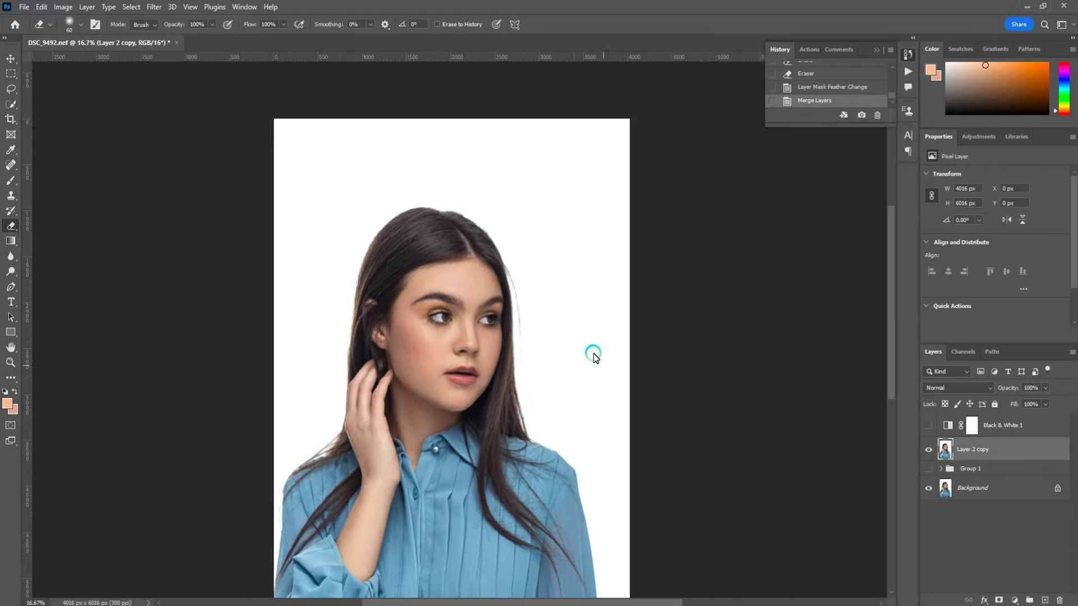
key(ctrl+minus)
key(ctrl+plus)
key(w)
key(ctrl+l)
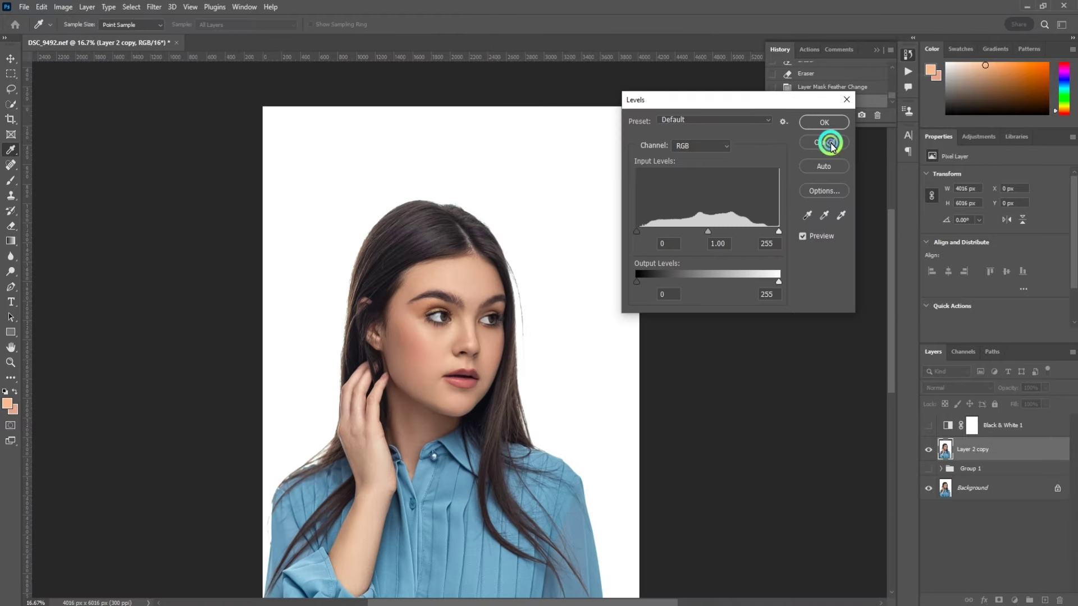
click(826, 139)
mouse_move(436, 366)
mouse_down()
mouse_move(412, 409)
mouse_move(482, 373)
mouse_up()
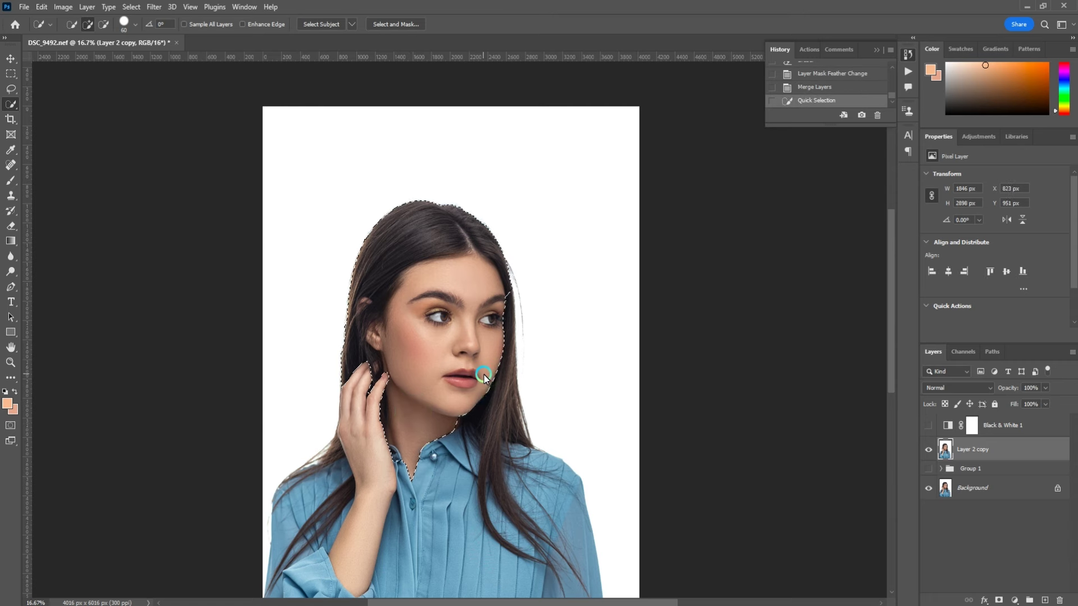
key(shift+F6)
key(Escape)
mouse_move(457, 180)
mouse_down()
mouse_move(354, 305)
mouse_move(488, 221)
mouse_move(514, 277)
mouse_up()
key(shift+F6)
text(5)
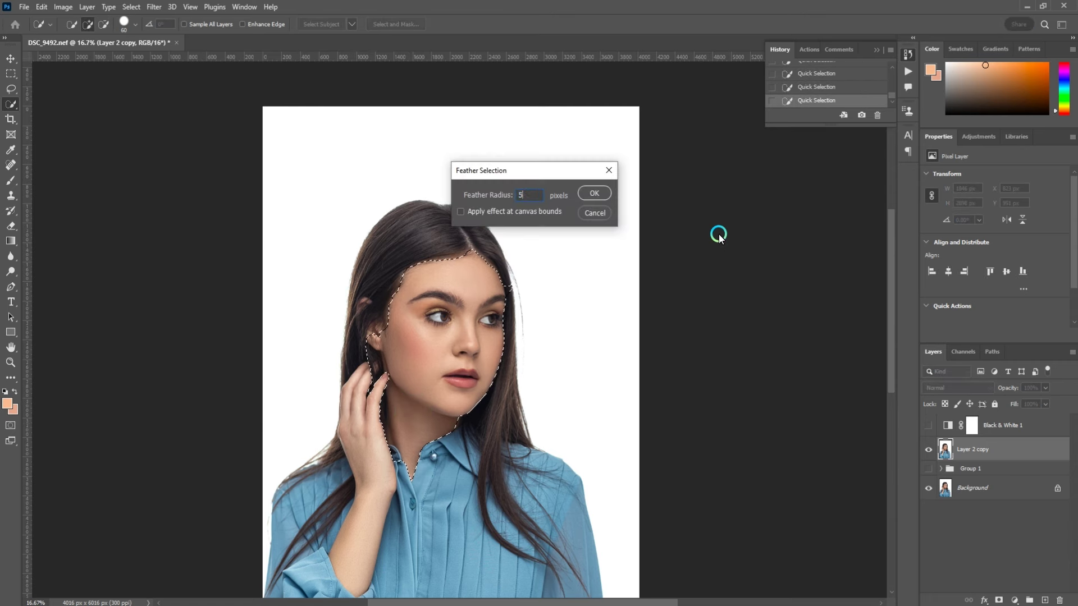
key(Return)
Step: Copy the face to its own layer, brighten it with Levels white point 227, and merge it down
key(ctrl+plus)
key(ctrl+j)
key(ctrl+l)
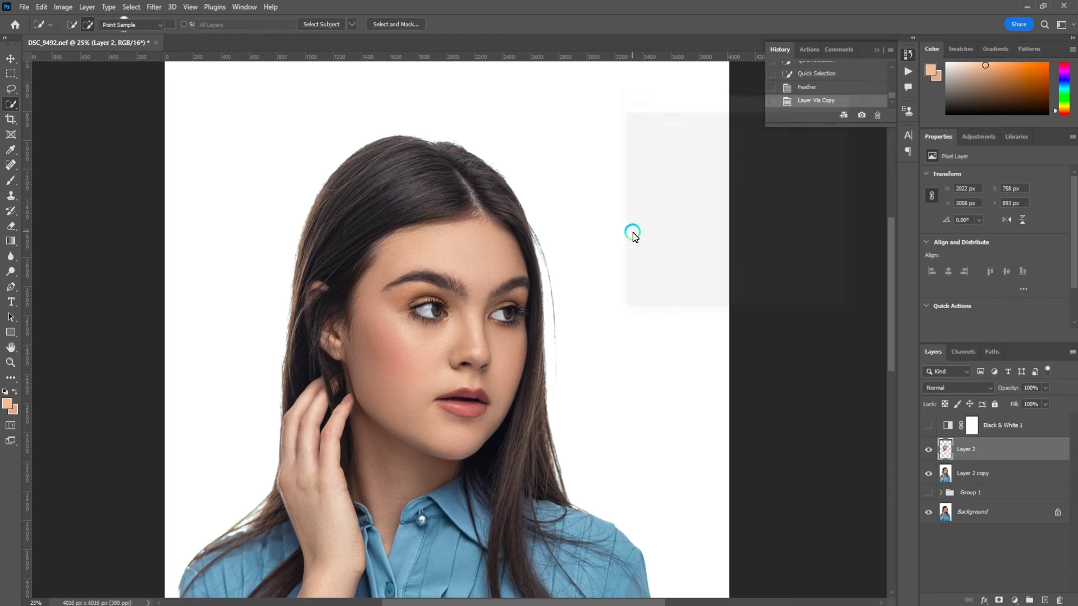
mouse_move(778, 230)
mouse_down()
mouse_move(763, 232)
mouse_move(777, 230)
mouse_up()
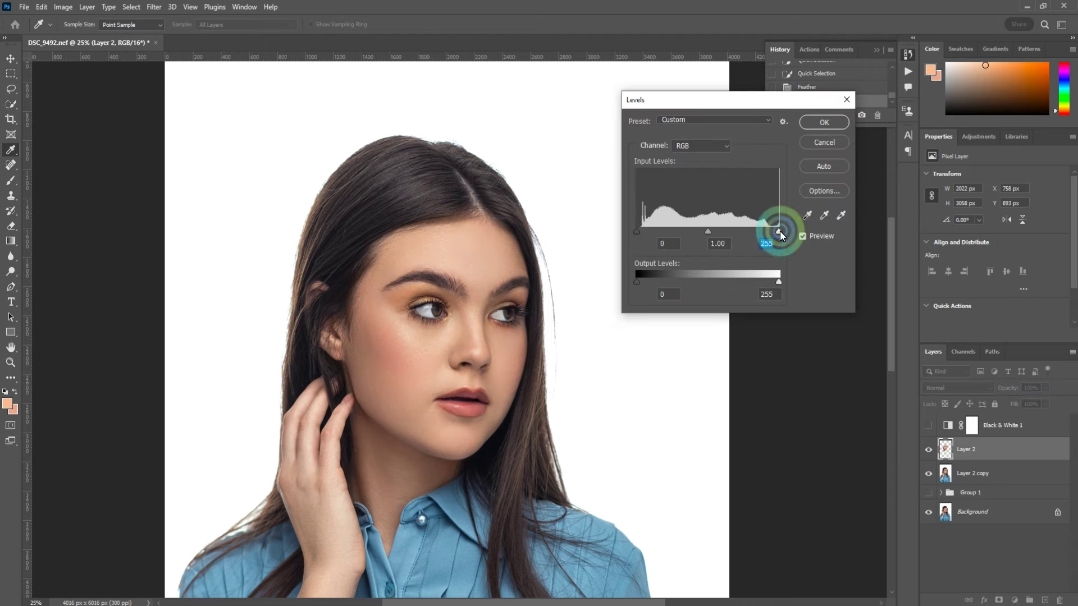
key(Return)
key(w)
shift+click(969, 474)
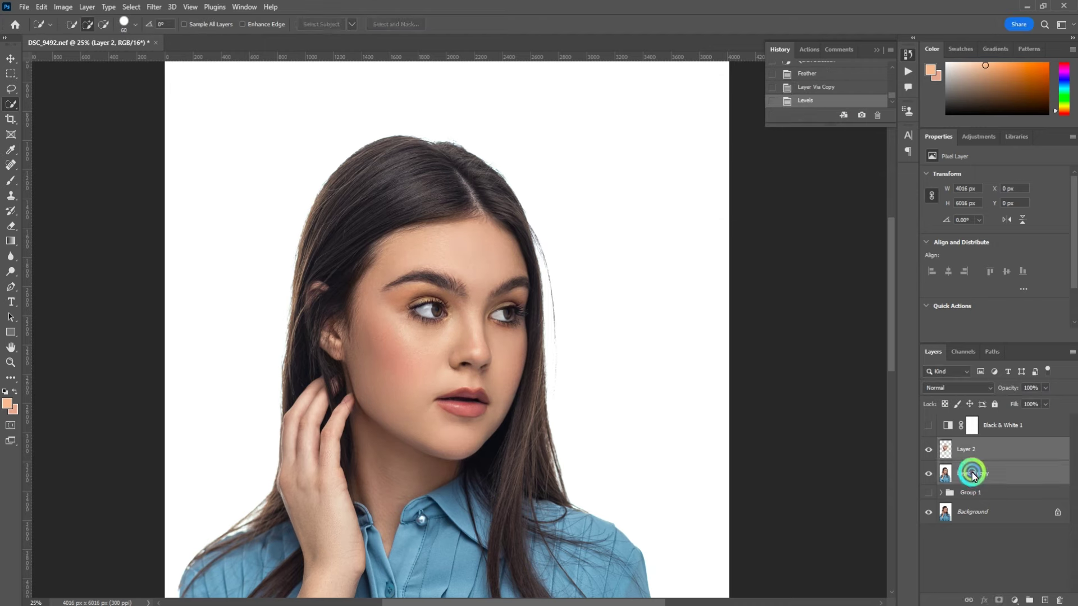
key(ctrl+e)
scroll(566, 219, down, 5)
scroll(838, 258, down, 3)
scroll(731, 241, up, 3)
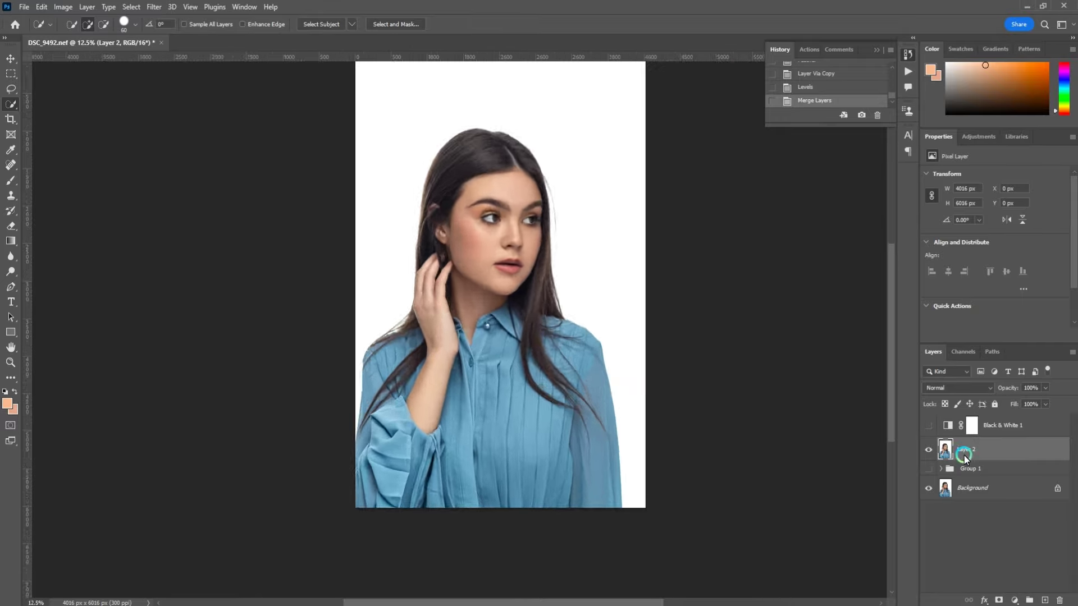
Step: Toggle layer visibility to compare the retouched Layer 2 against earlier versions
click(928, 469)
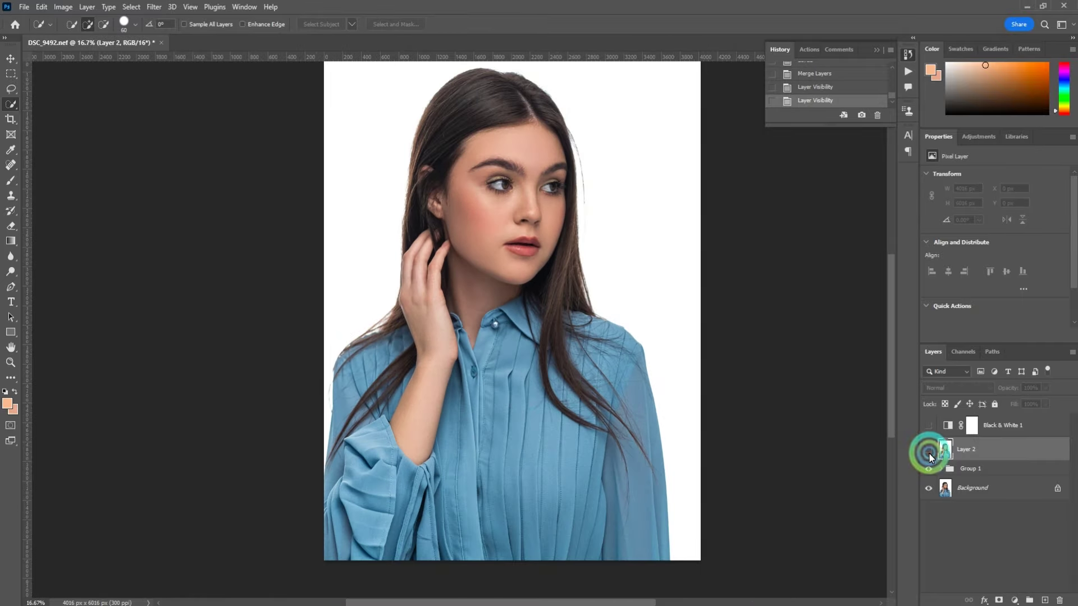
click(929, 467)
key(ctrl+plus)
key(ctrl+minus)
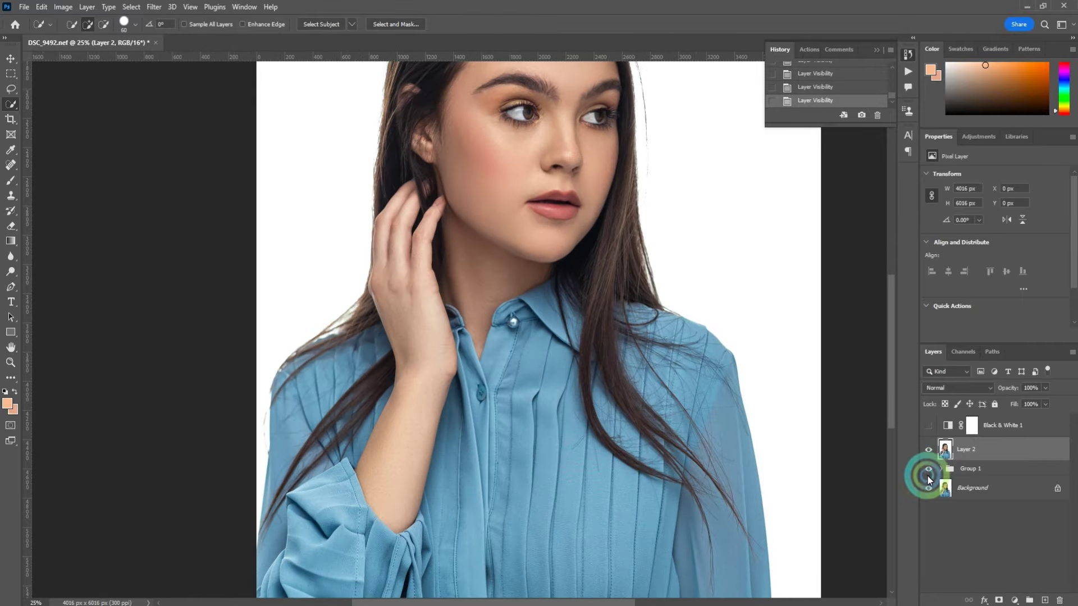
key(ctrl+minus)
click(929, 449)
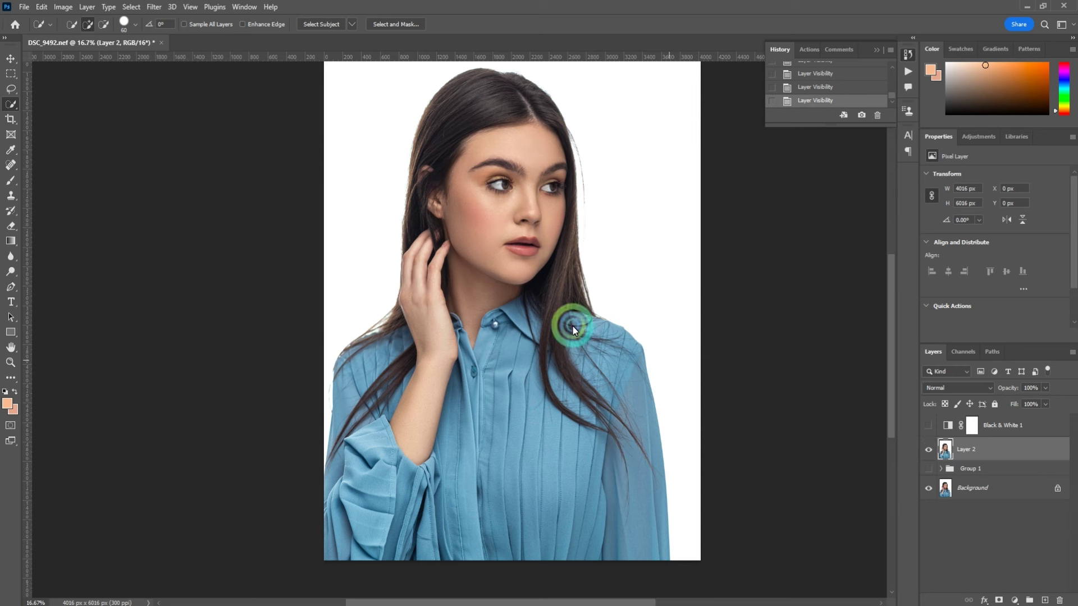
scroll(571, 325, down, 1)
scroll(603, 344, up, 1)
Step: Quick-select the white background around the woman, including near the lower-left sleeve
key(shift+w)
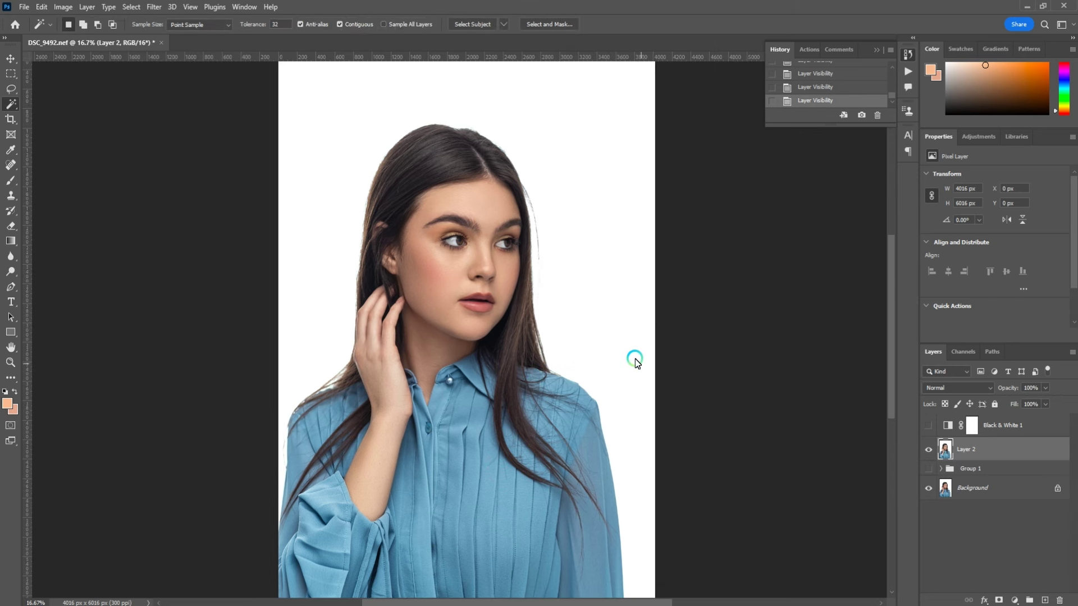
key(shift+w)
key(shift+w)
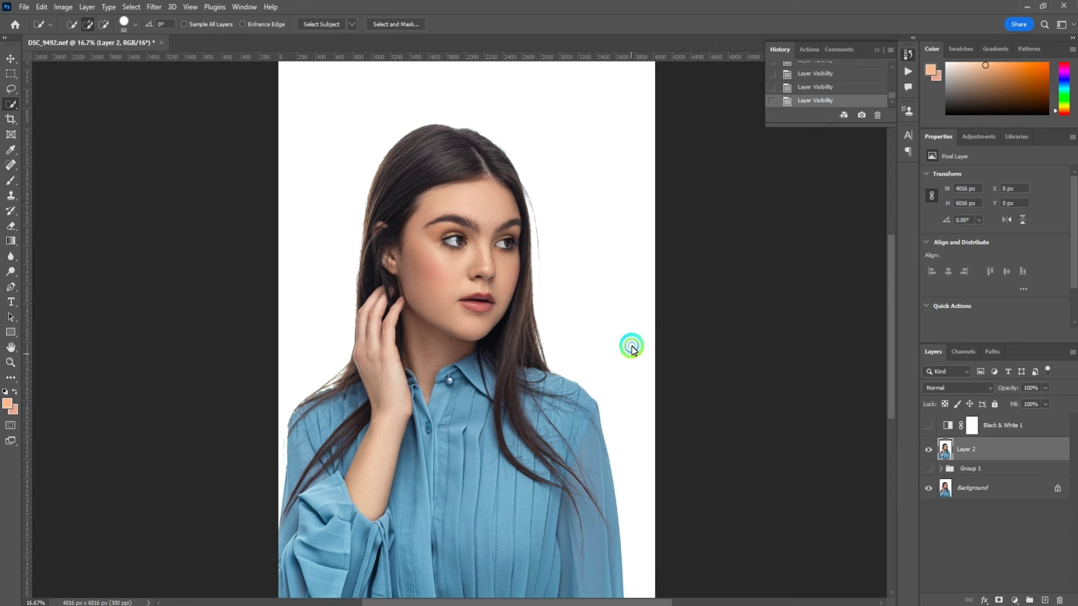
drag(631, 351, 634, 236)
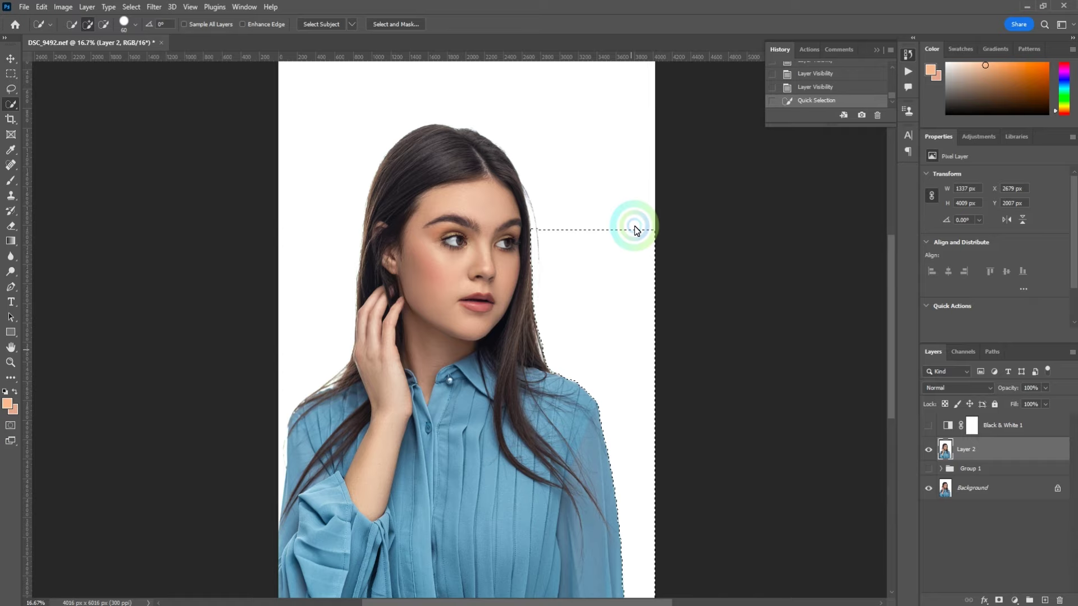
key(Tab)
scroll(525, 325, up, 2)
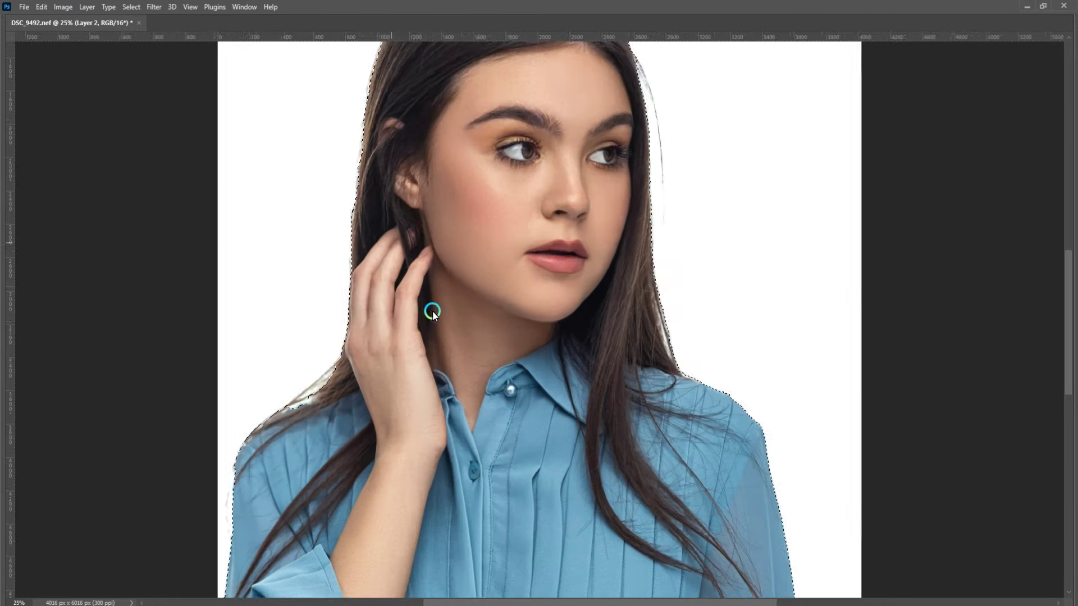
scroll(431, 308, up, 2)
drag(261, 451, 620, 416)
click(575, 434)
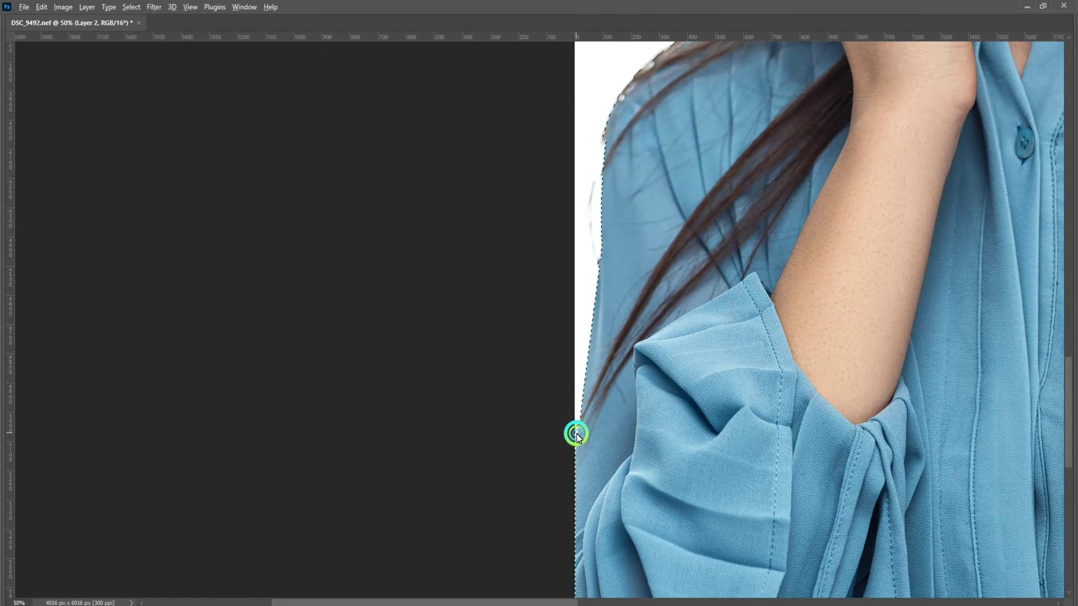
scroll(591, 461, down, 1)
scroll(860, 384, down, 2)
scroll(829, 356, down, 1)
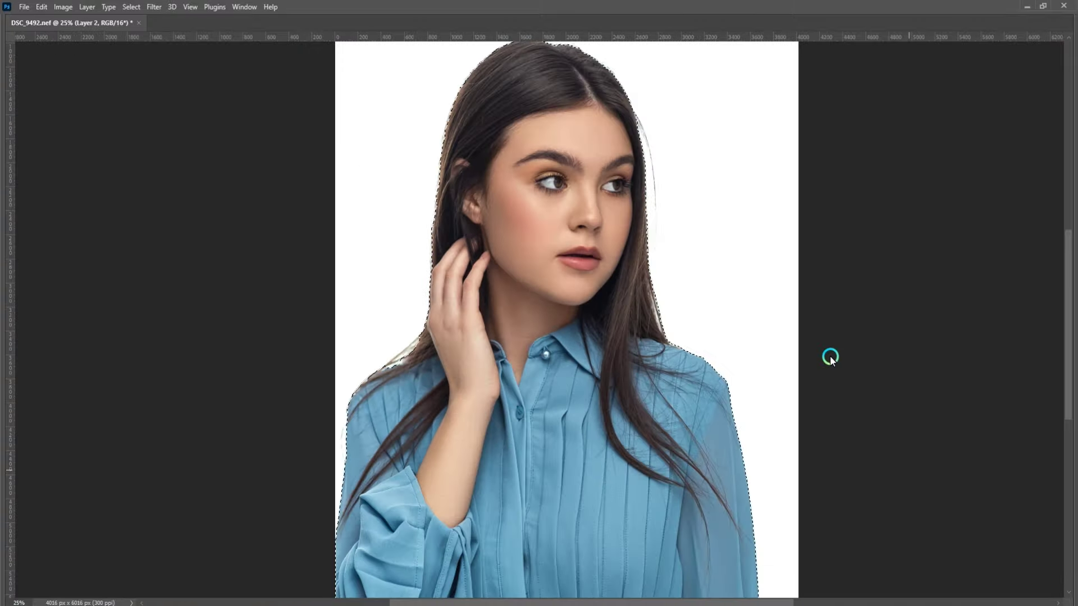
scroll(810, 352, down, 1)
scroll(809, 351, up, 1)
key(Tab)
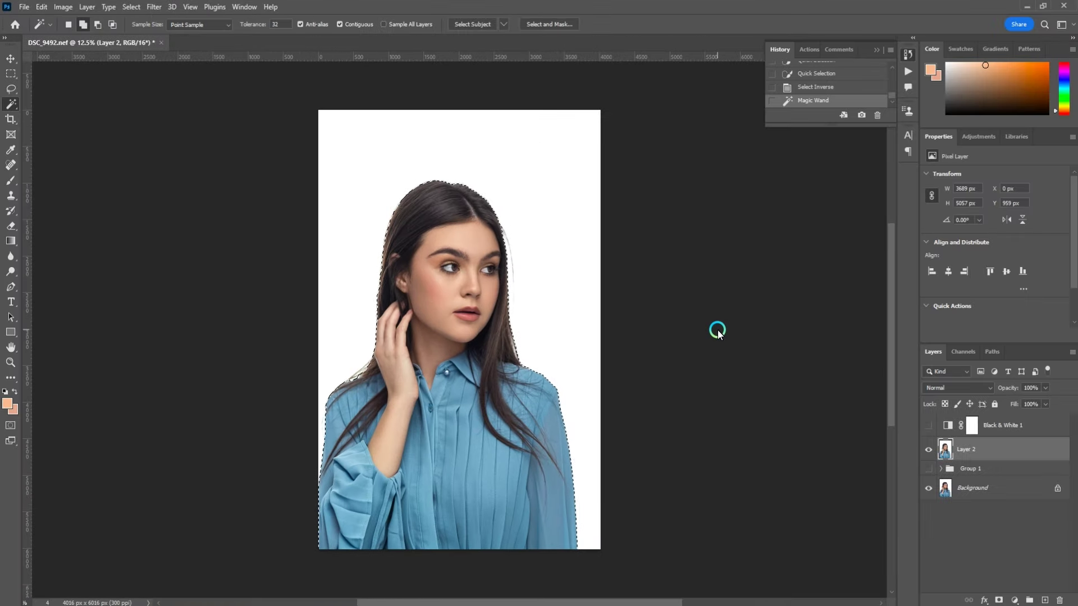
Step: Invert the selection onto the woman, refine her hair edges in Select and Mask, and copy her to a new layer
key(ctrl+shift+i)
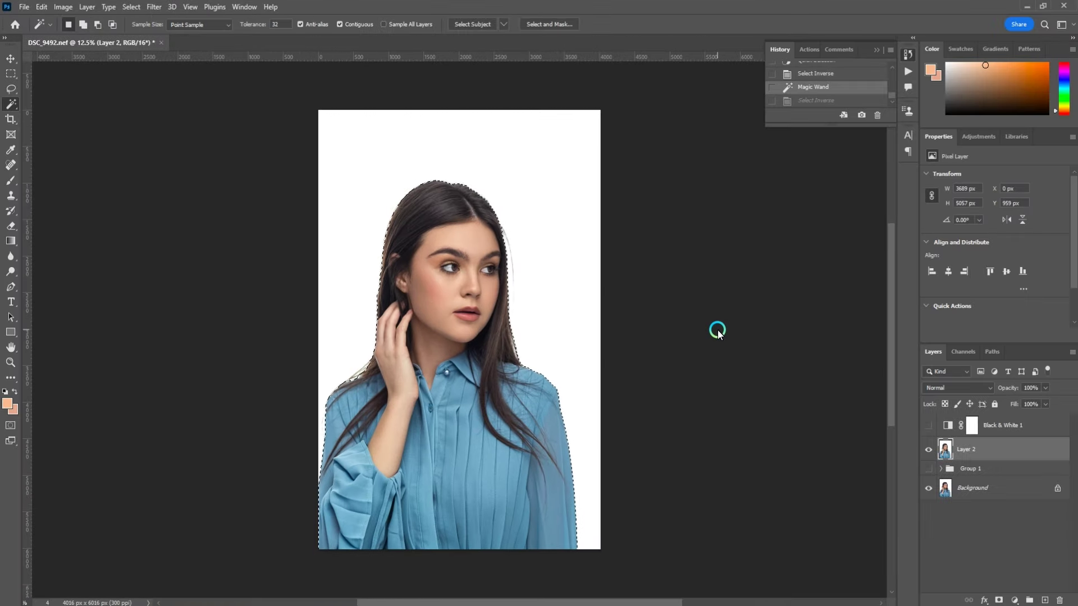
key(ctrl+shift+i)
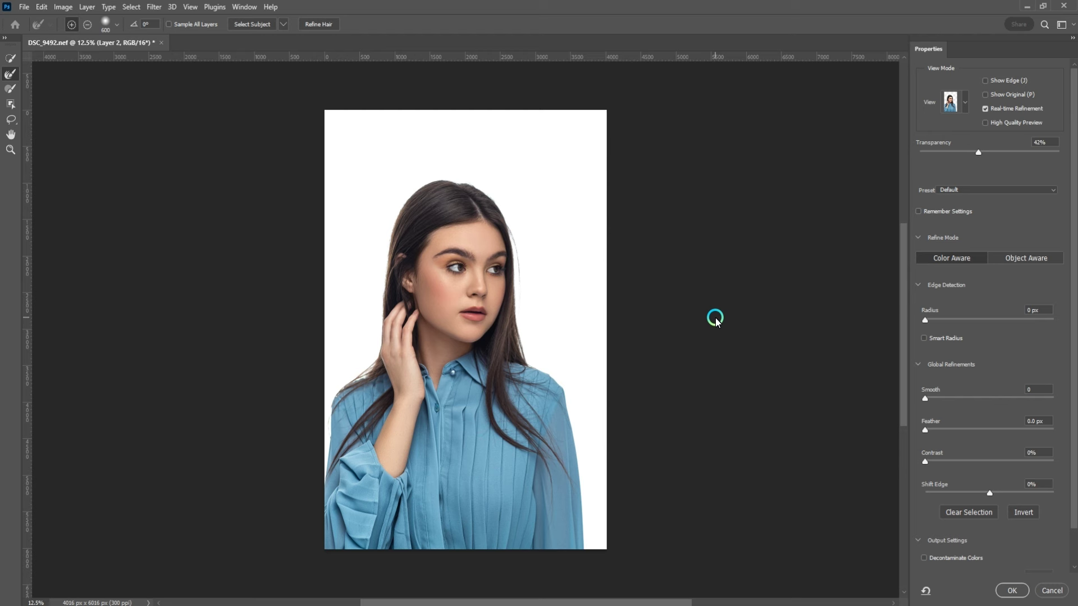
click(318, 24)
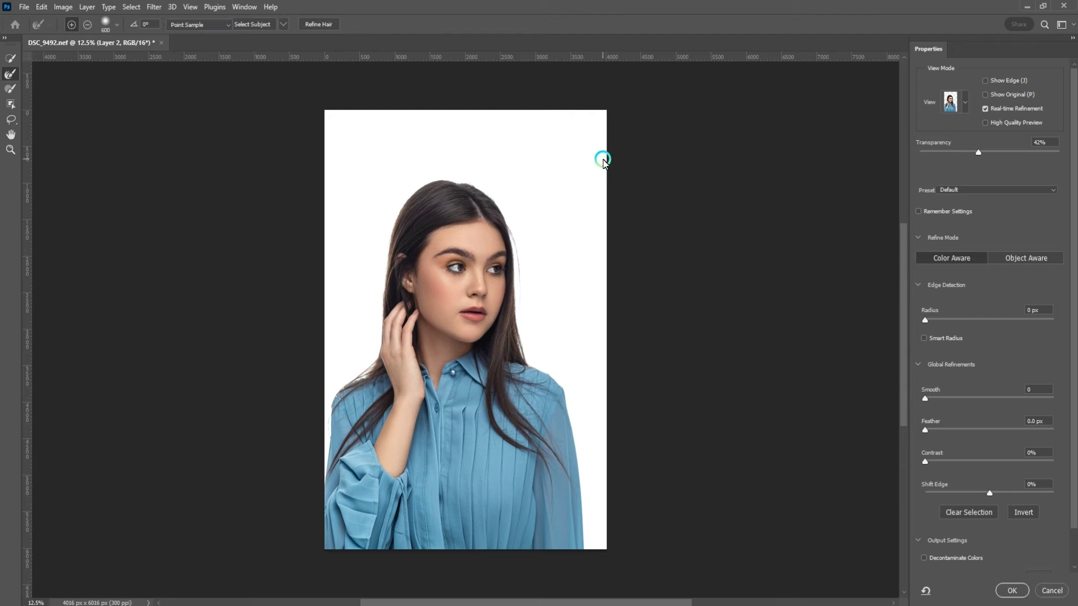
key(Return)
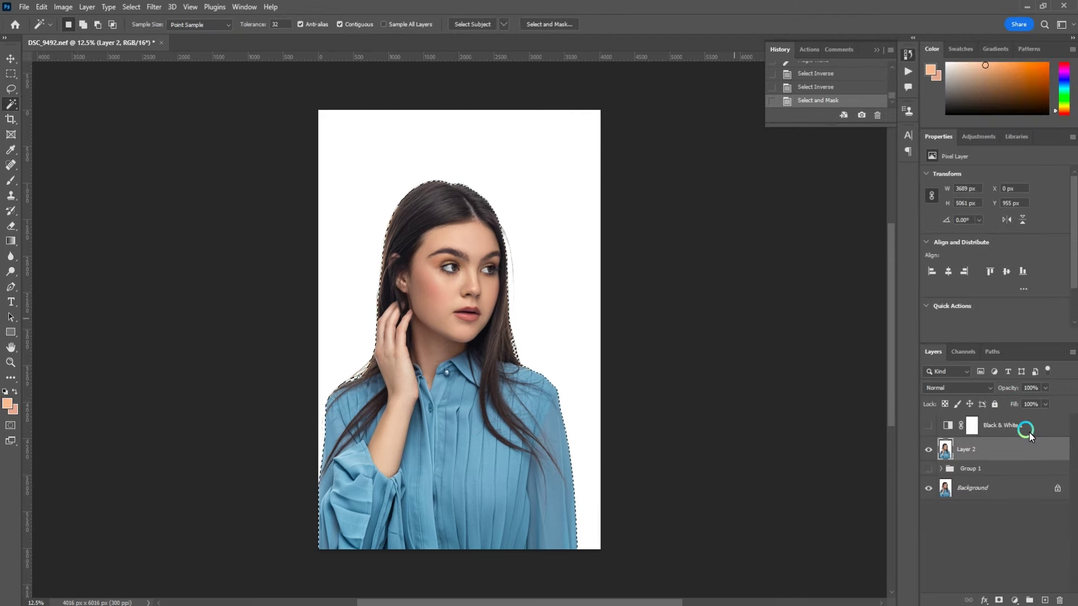
key(ctrl+j)
Step: Duplicate Layer 2 and darken the copy to gray with Hue/Saturation lightness -62
click(983, 474)
key(ctrl+j)
key(ctrl+u)
drag(775, 261, 742, 261)
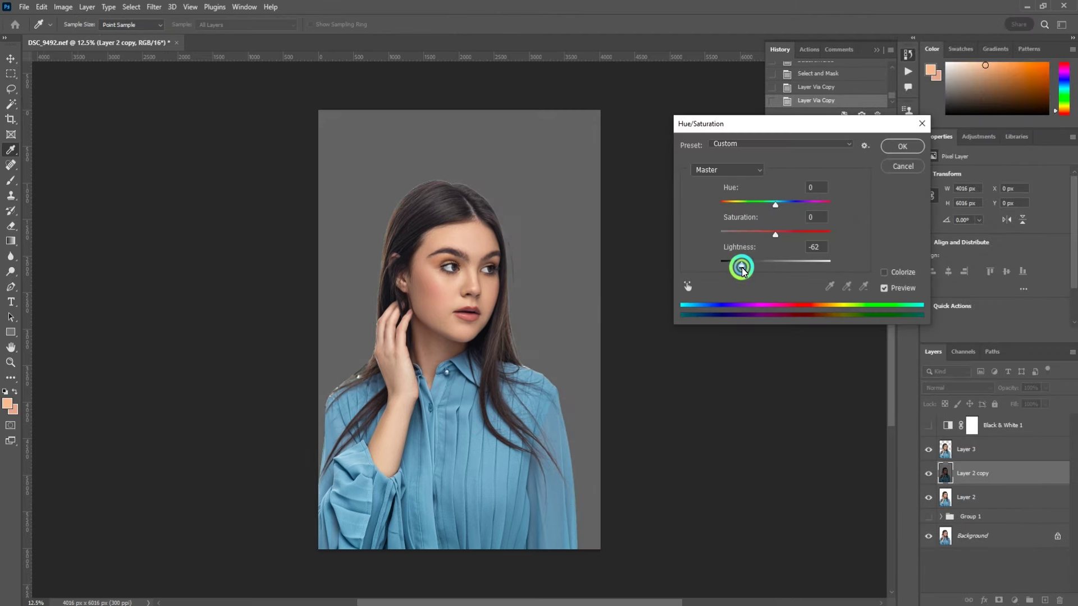
key(Return)
Step: Erase the gray layer's centre into a soft vignette and lower its opacity to 67%
key(e)
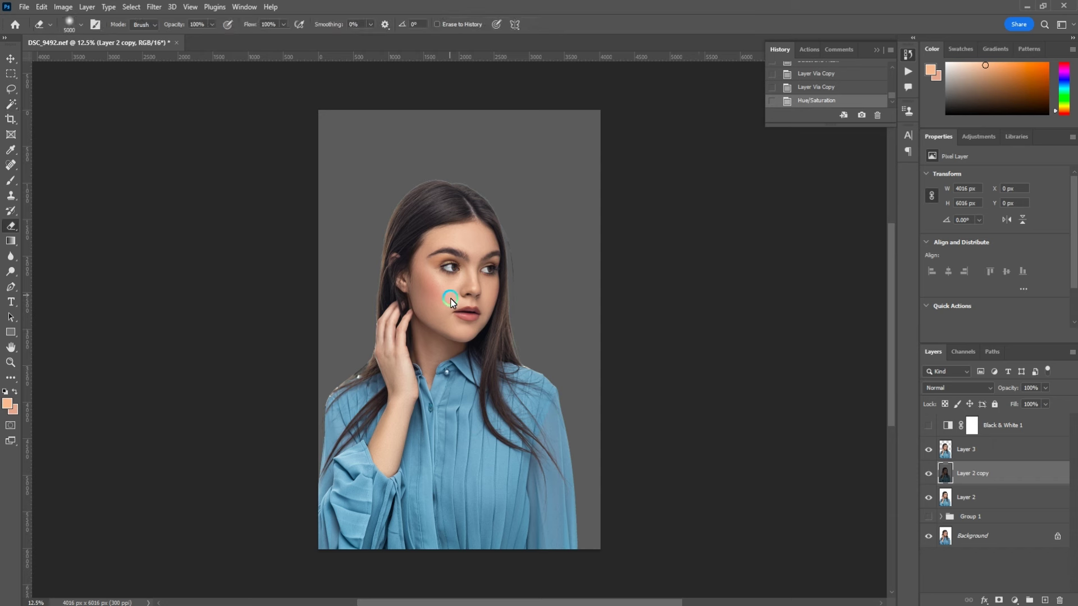
click(454, 337)
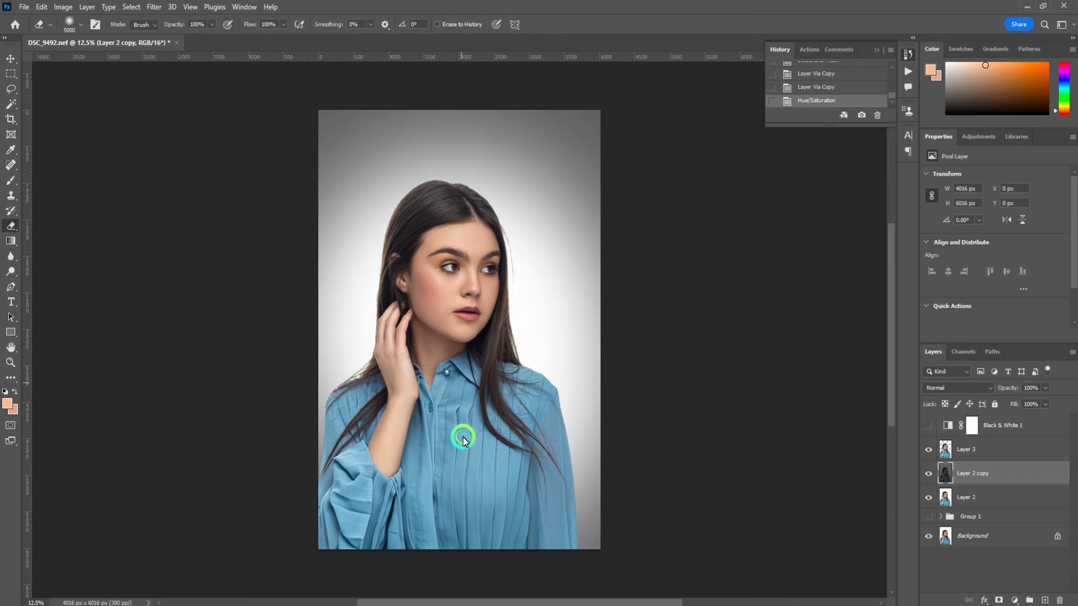
click(453, 351)
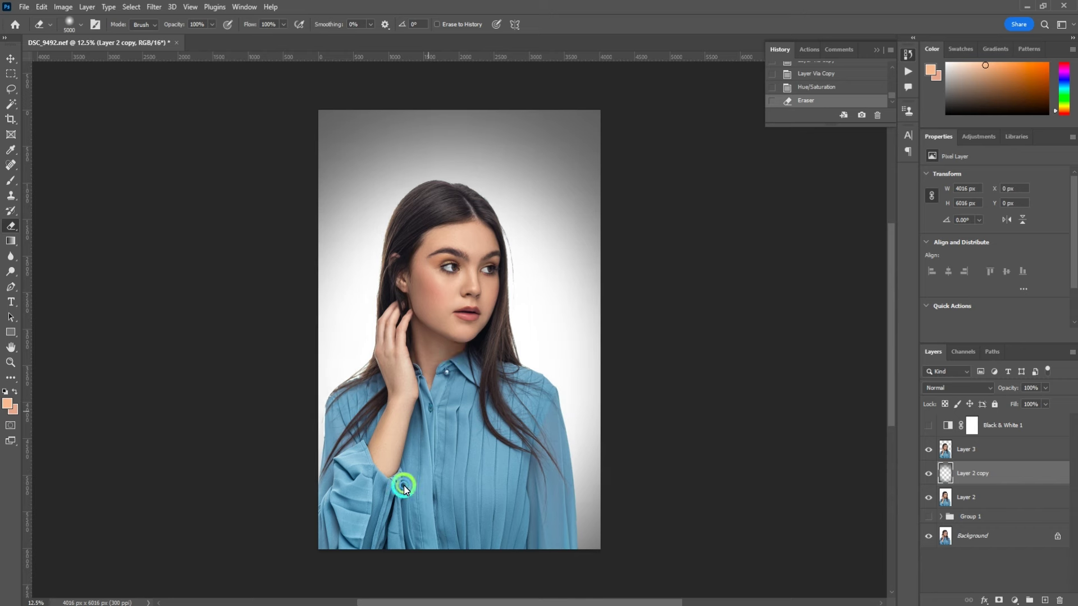
key(ctrl+plus)
key(bracketleft)
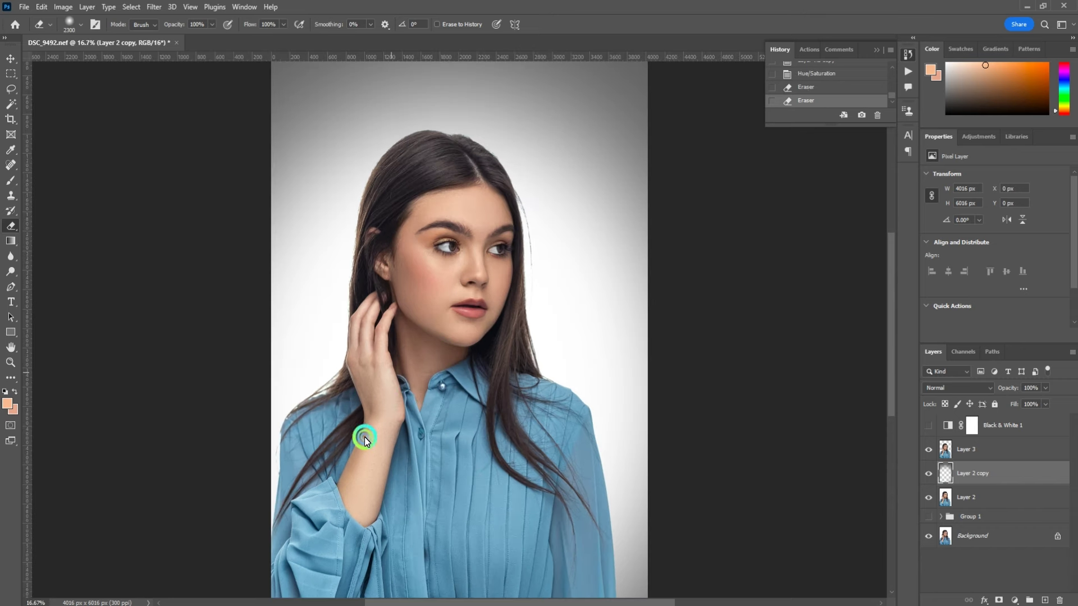
key(ctrl+minus)
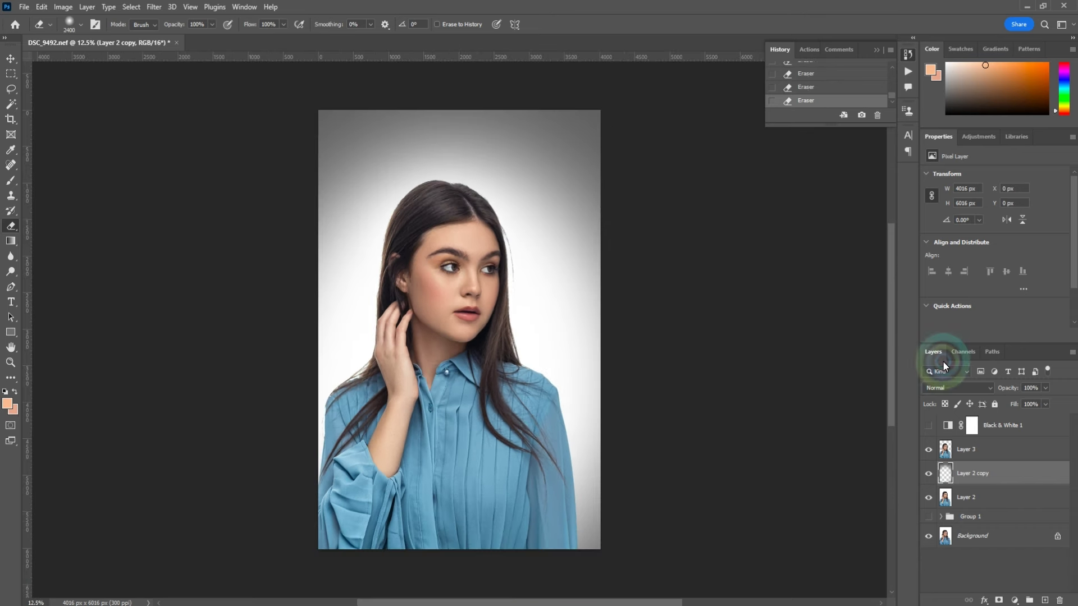
click(1045, 388)
drag(1037, 404, 1027, 397)
Step: Merge Layer 3, Layer 2 copy and Layer 2 into one layer and compare before and after
key(ctrl+minus)
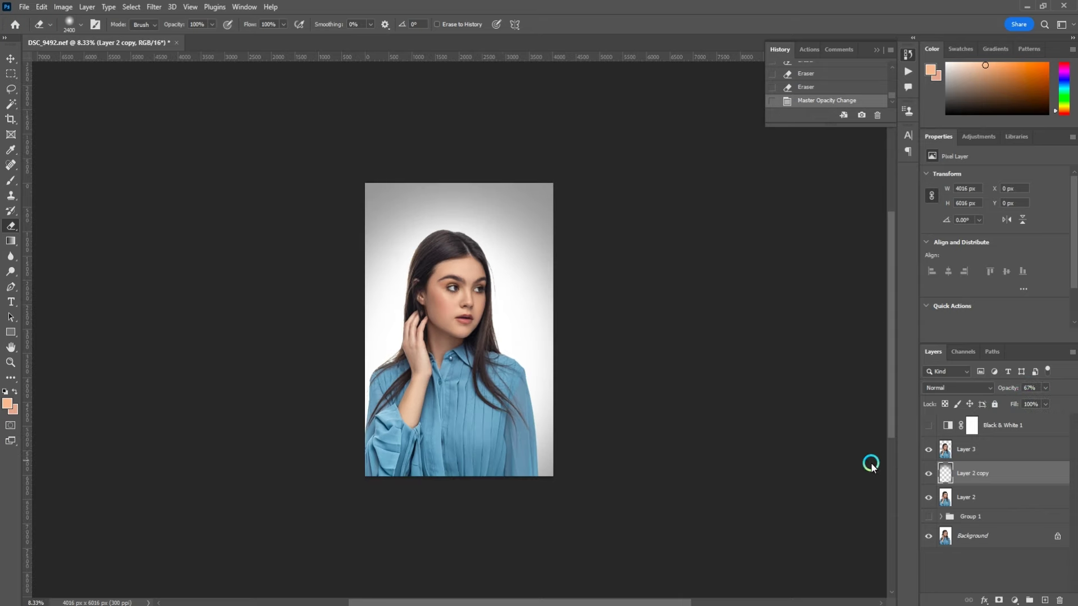
shift+click(964, 487)
key(ctrl+e)
click(928, 449)
click(928, 449)
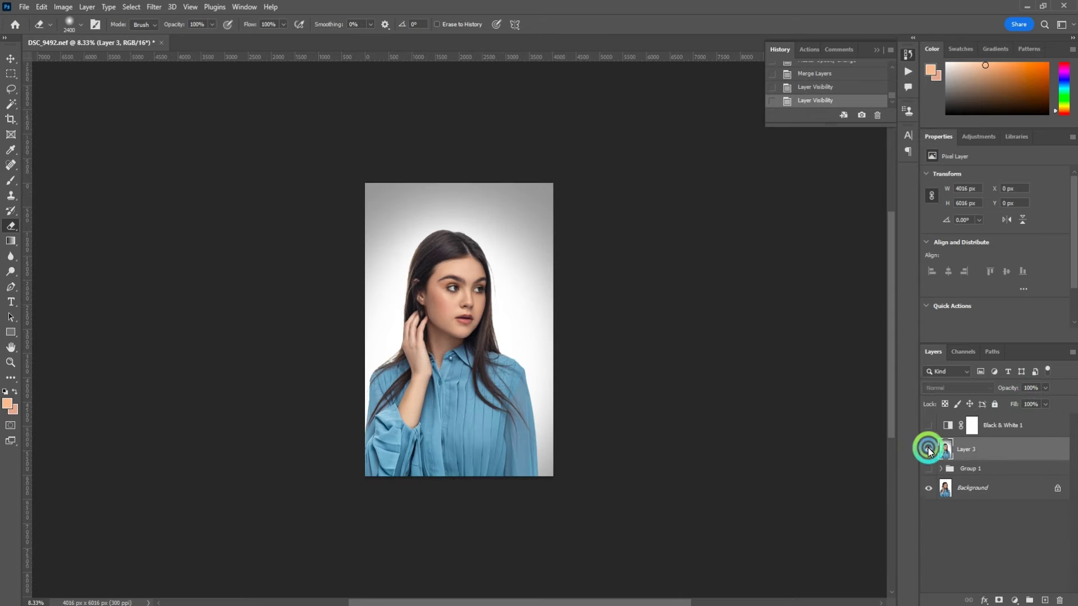
key(ctrl+plus)
key(ctrl+plus)
key(ctrl+plus)
click(929, 449)
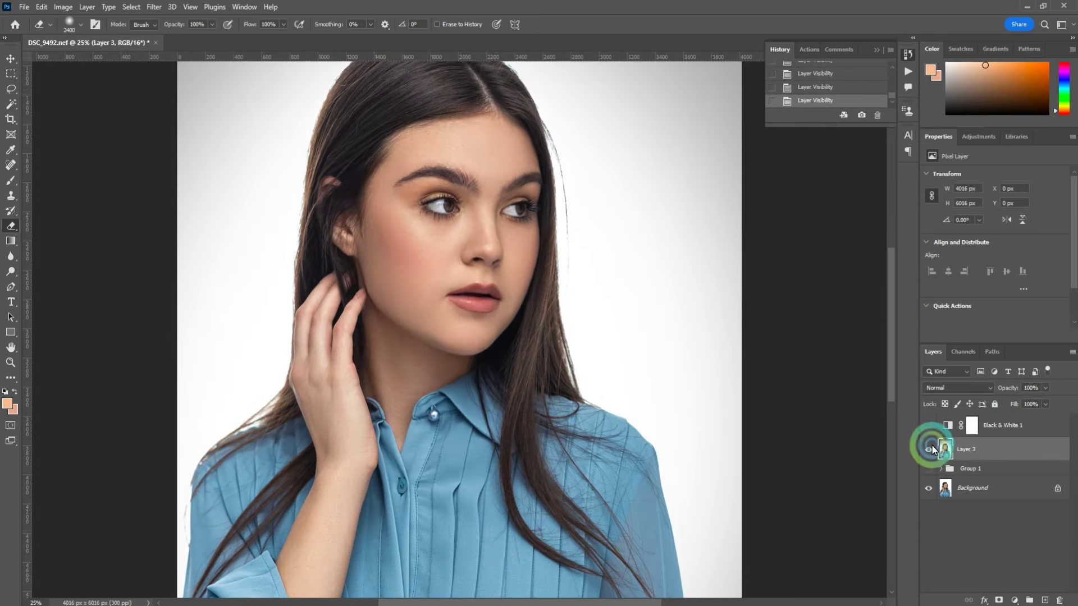
key(ctrl+plus)
click(930, 449)
click(929, 449)
click(929, 449)
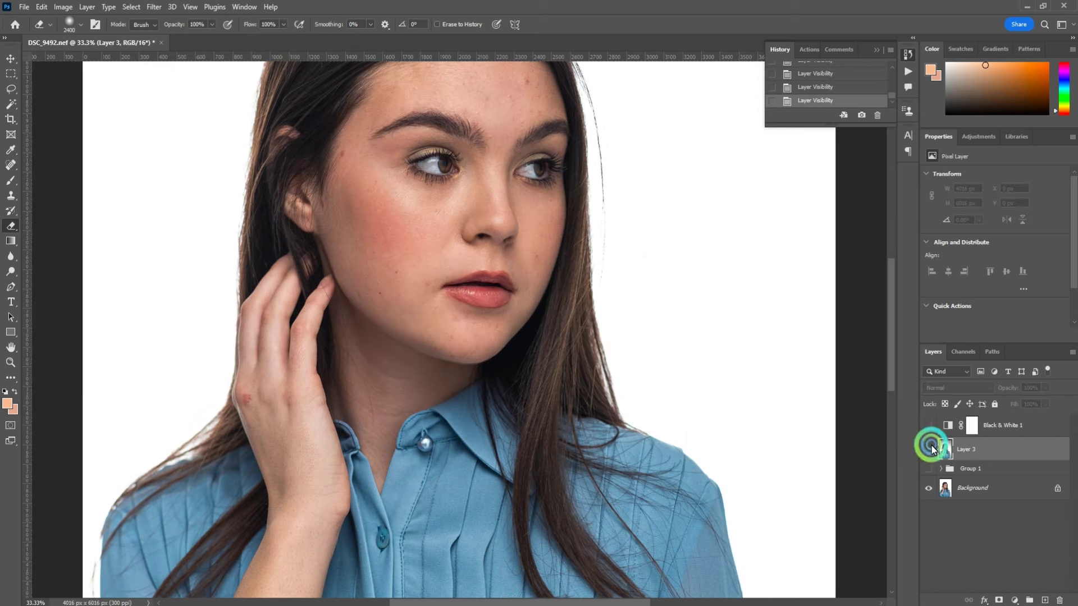
click(929, 449)
key(ctrl+minus)
key(ctrl+minus)
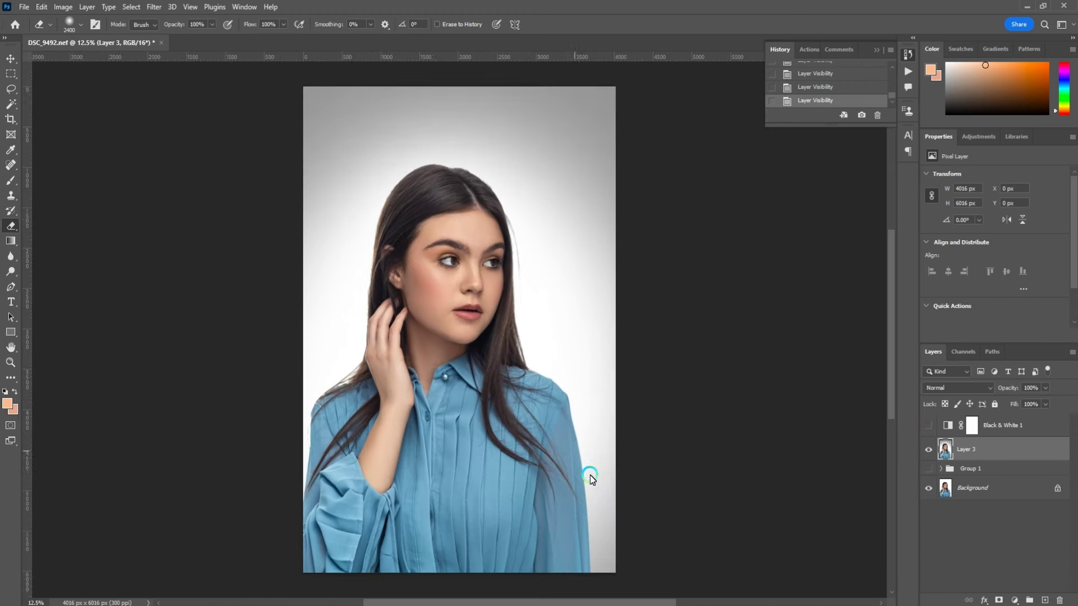
key(ctrl+l)
key(Escape)
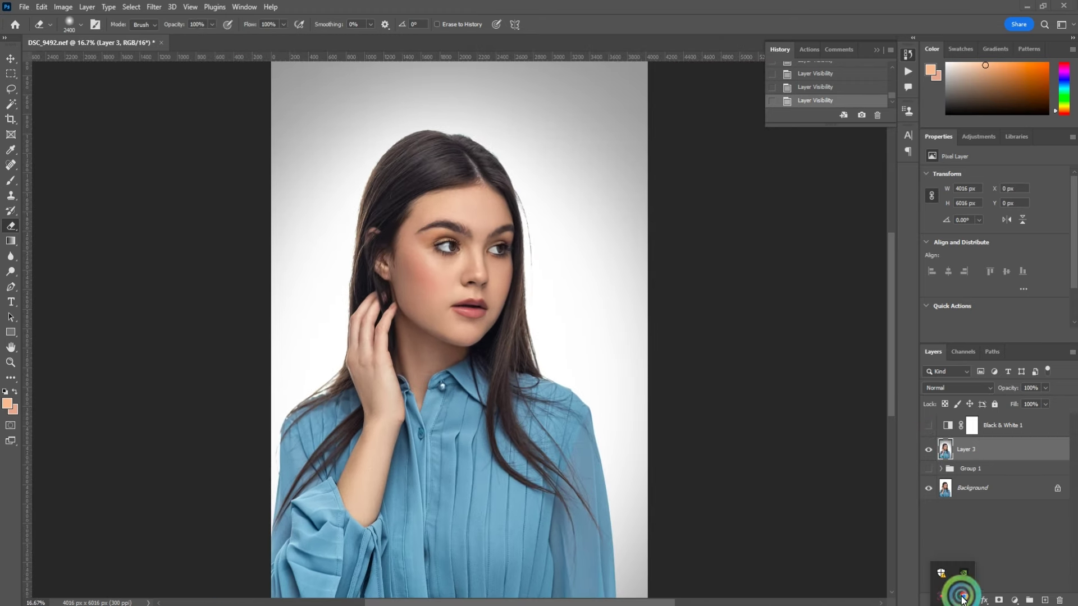